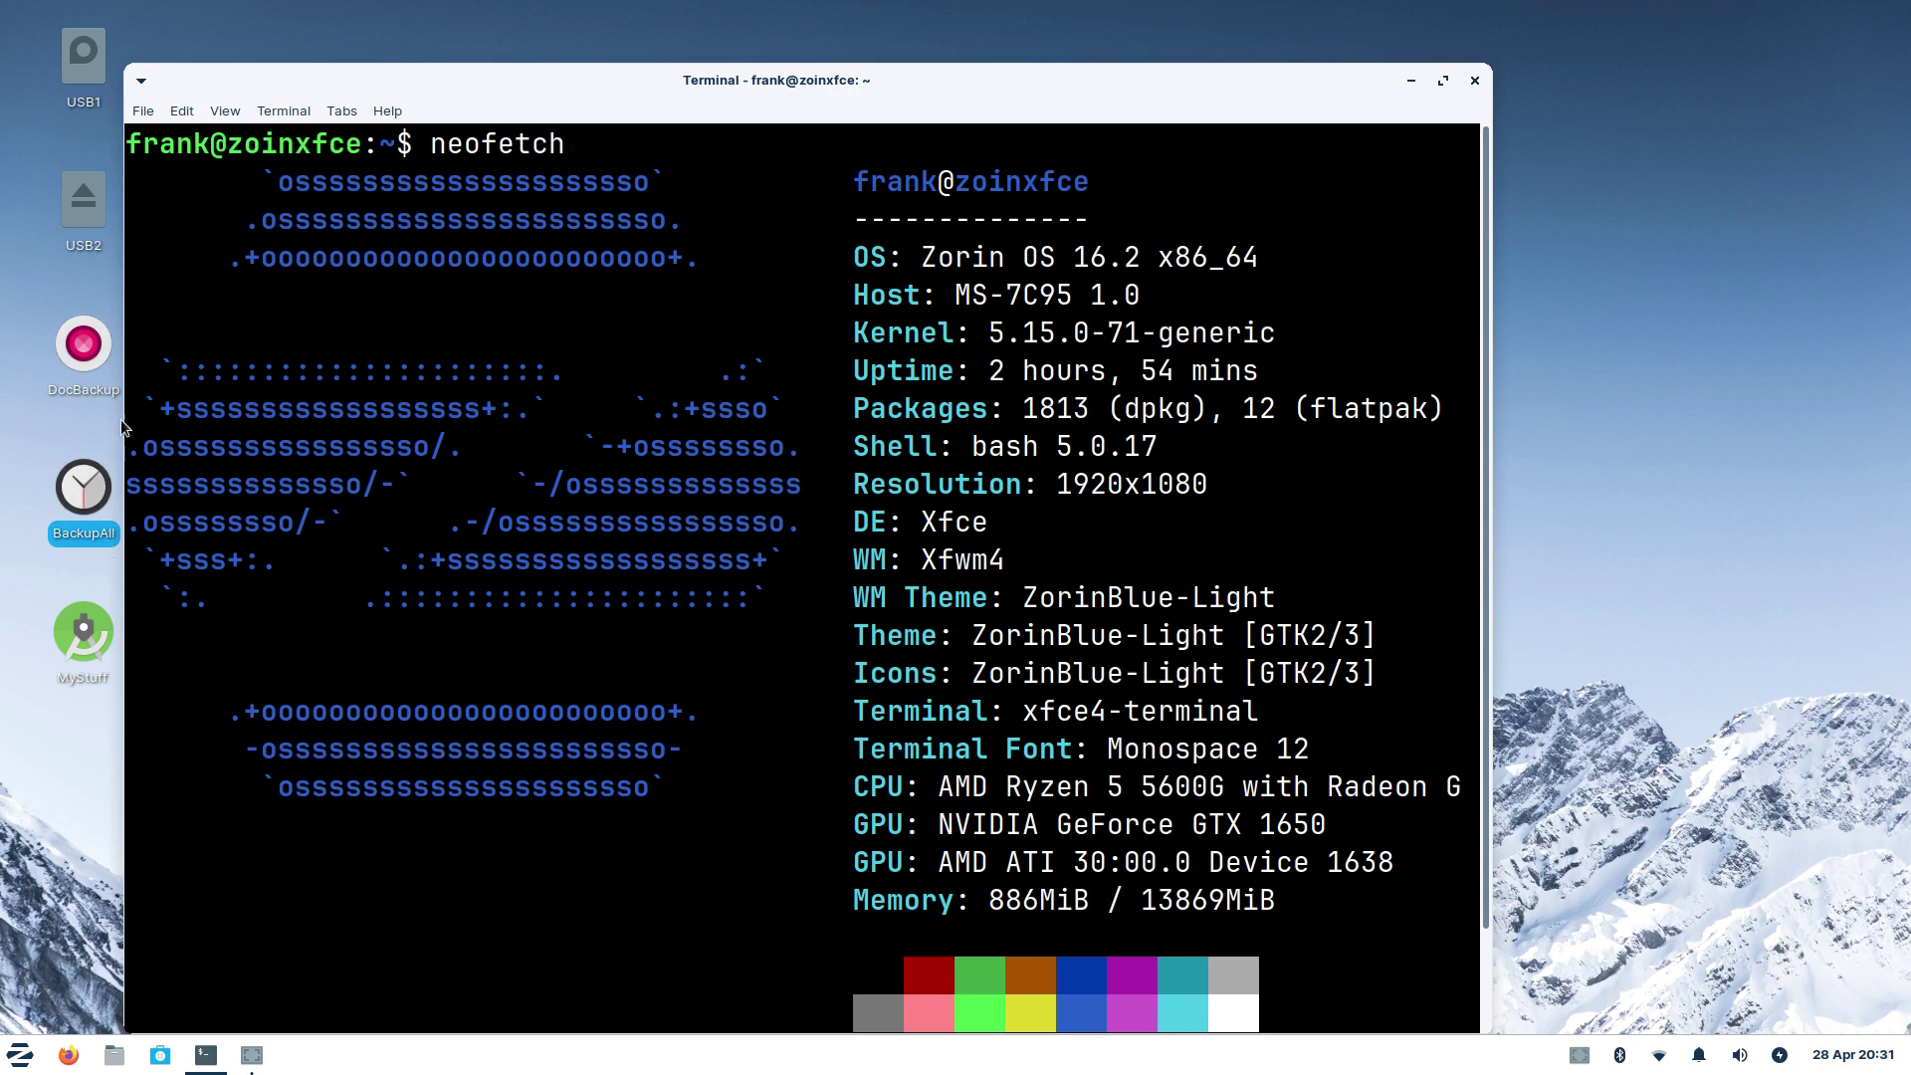
Step: Shift the terminal right and highlight the 1920x1080 resolution in the neofetch output
{"action": "left_click_drag", "start_coordinate": [422, 83], "coordinate": [516, 83]}
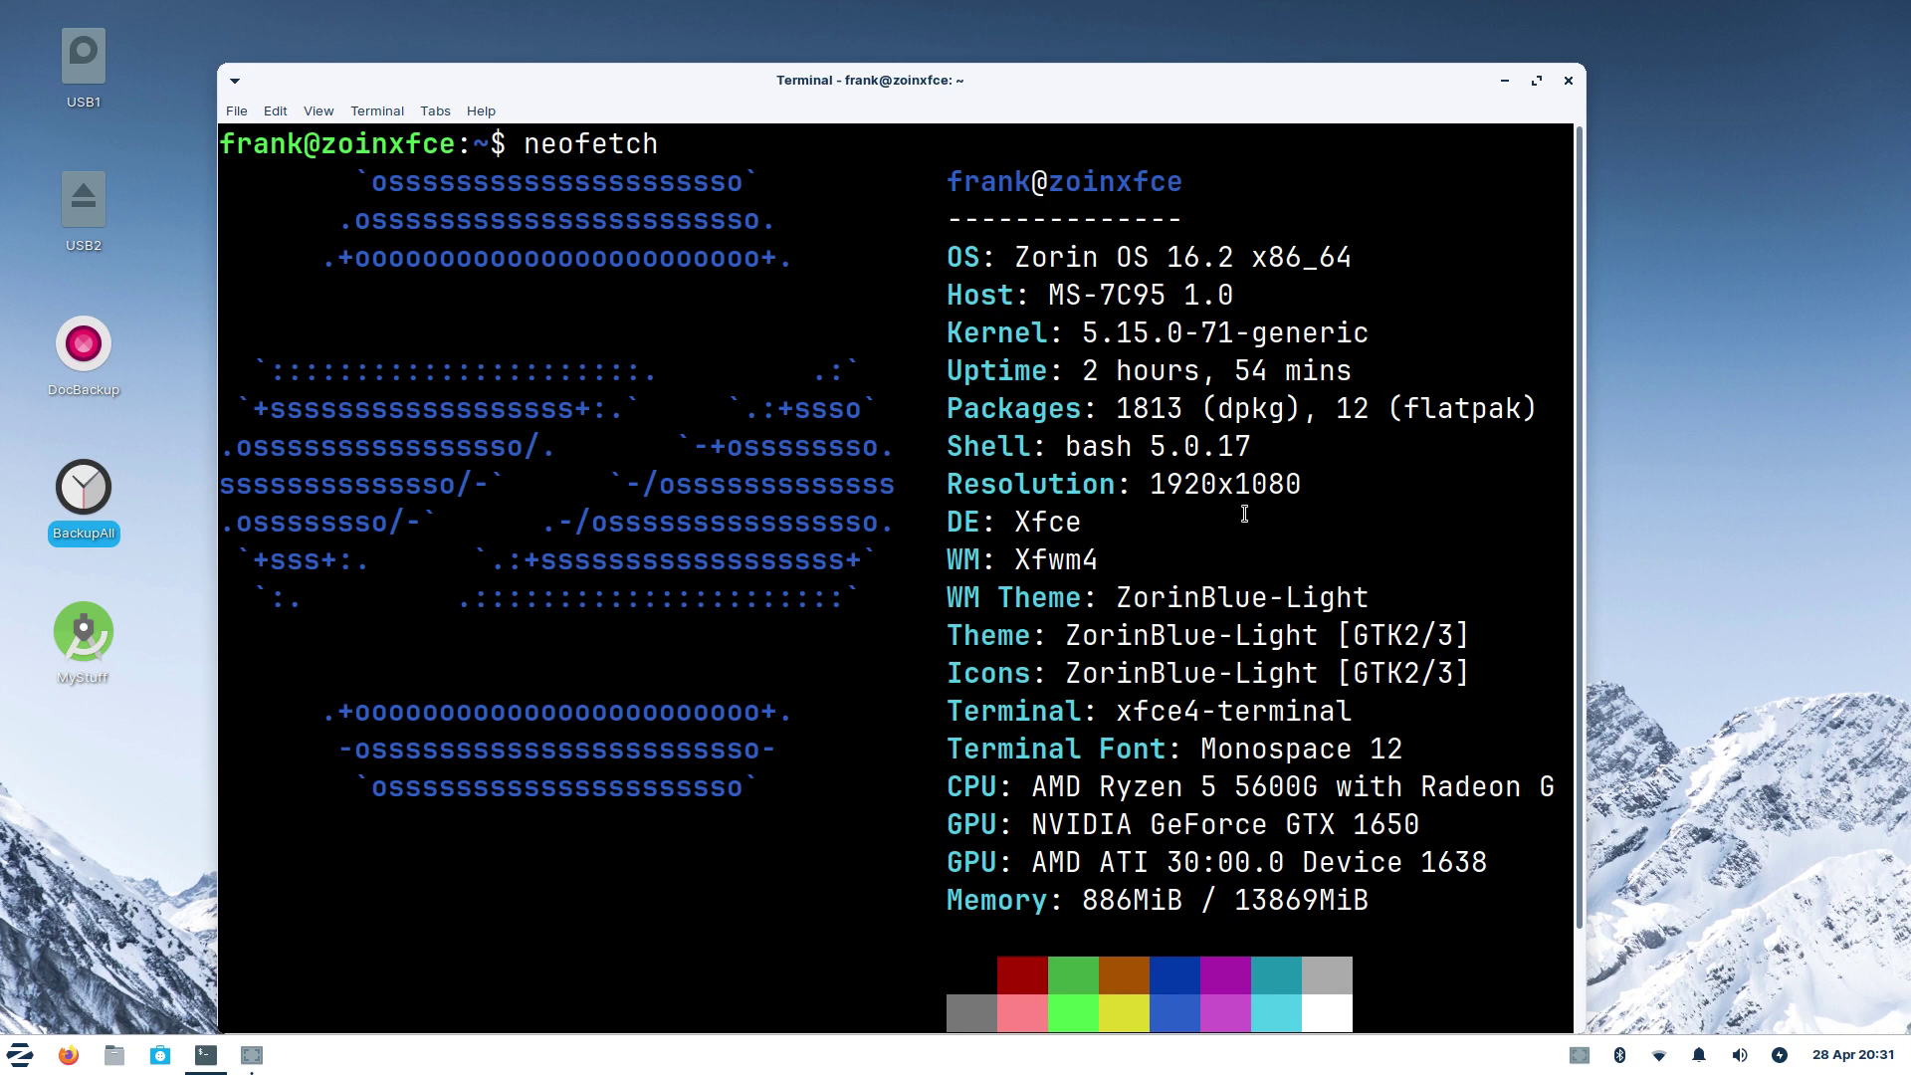
{"action": "left_click_drag", "start_coordinate": [1153, 485], "coordinate": [1315, 489]}
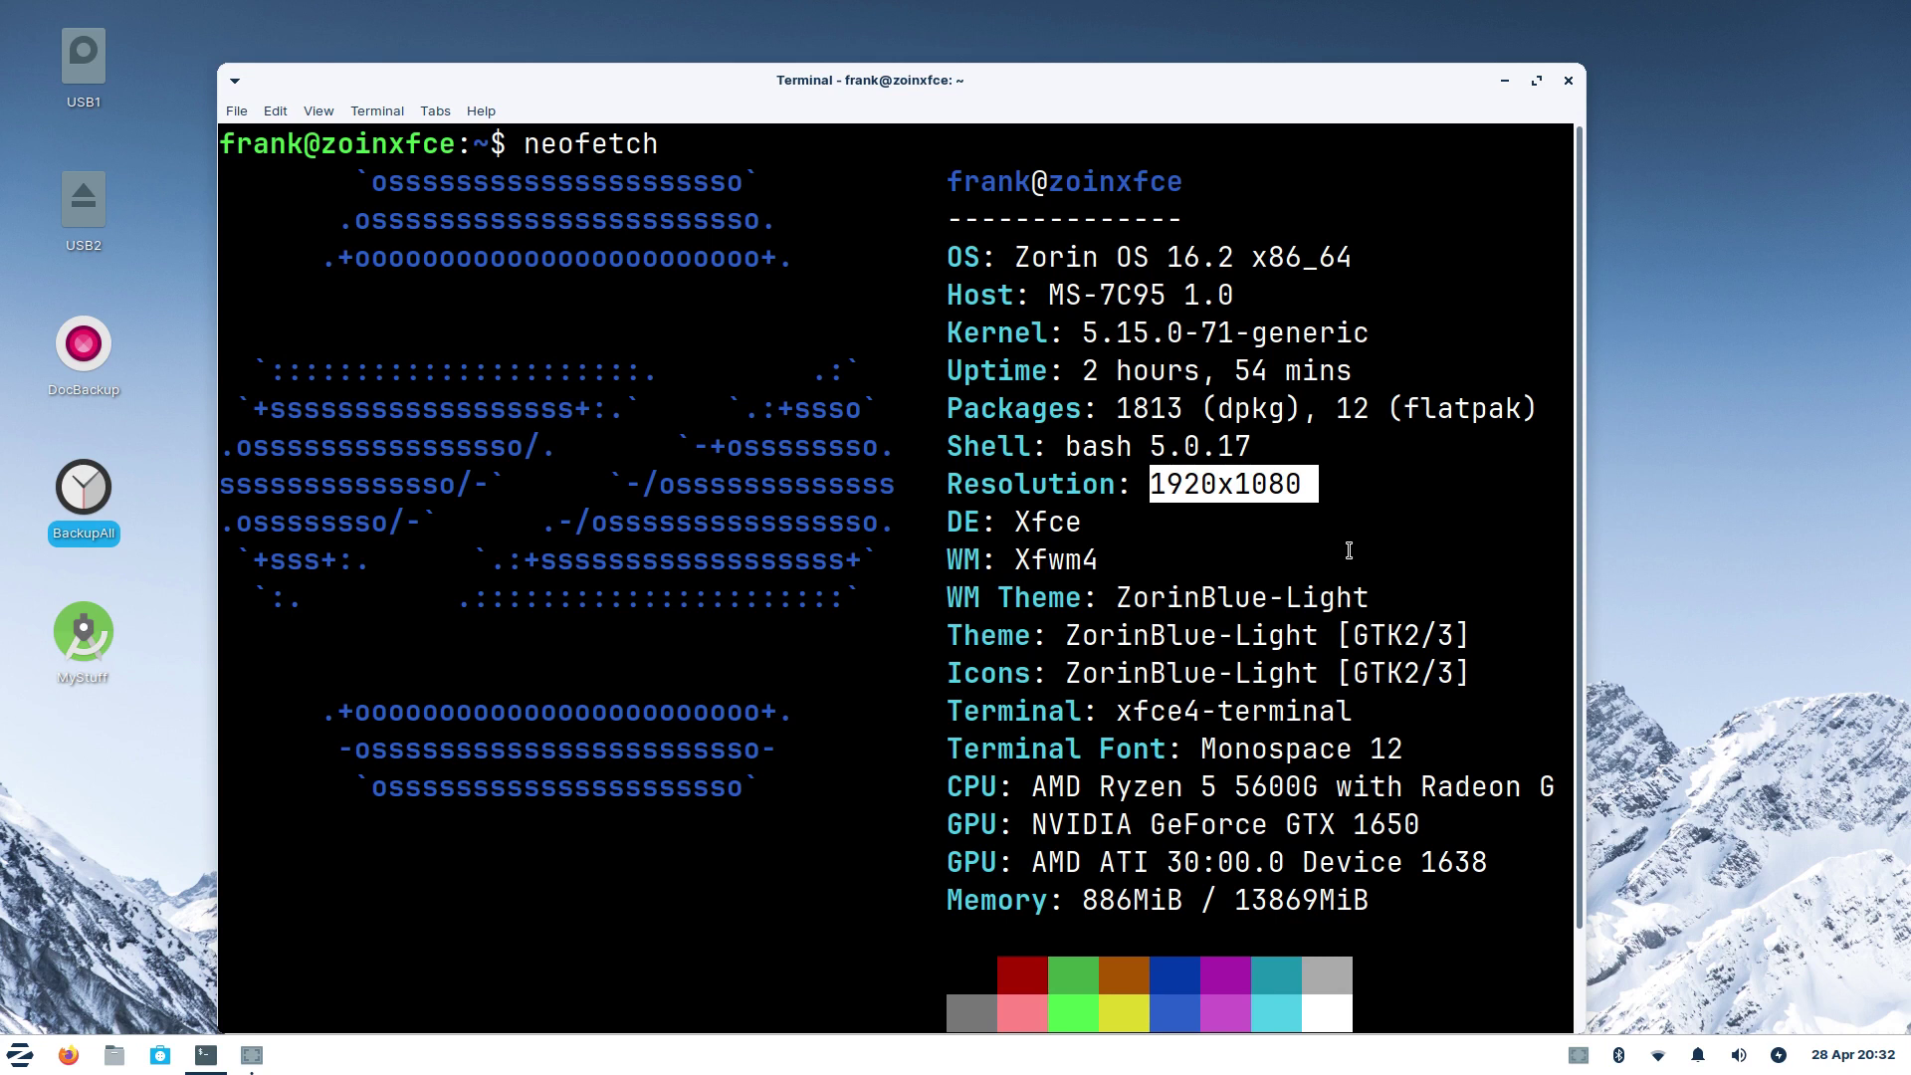
Step: Close the terminal and launch Grsync from the application launcher
{"action": "key", "text": "alt+F4"}
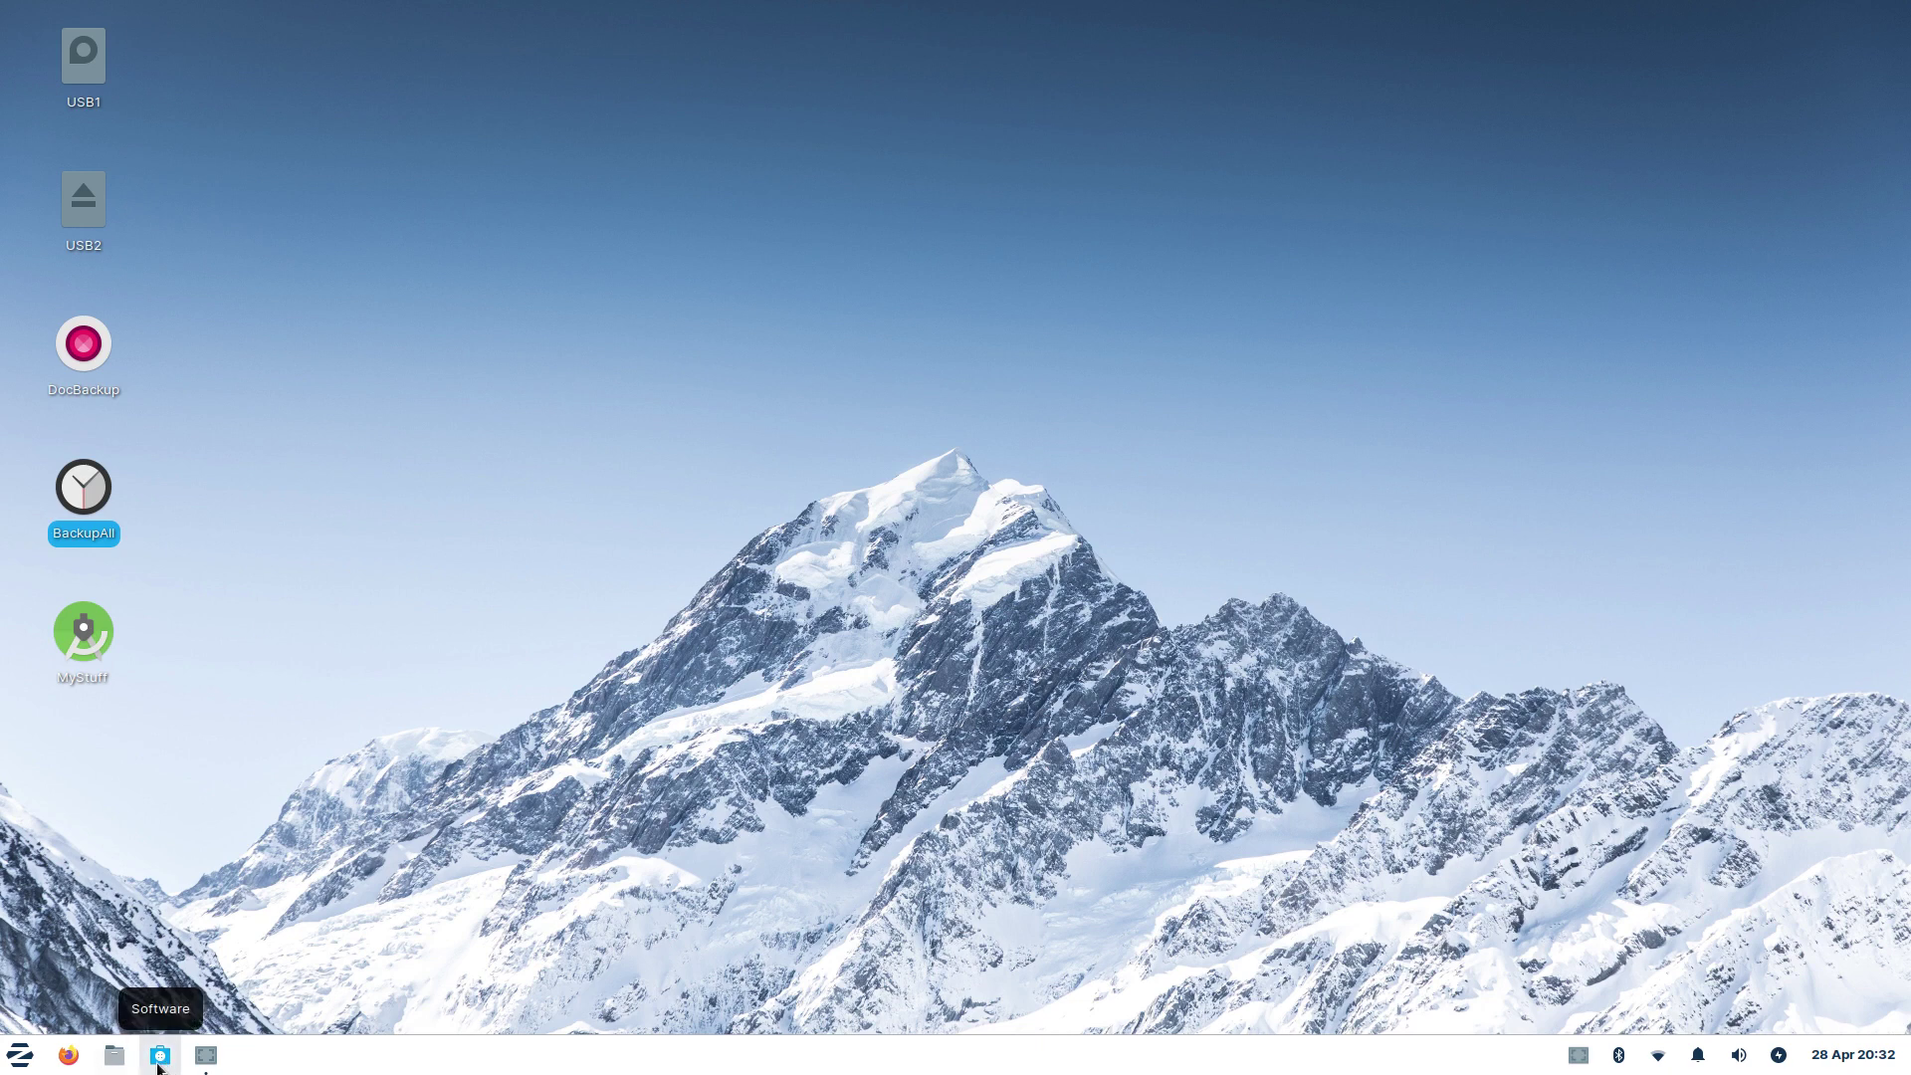
{"action": "left_click", "coordinate": [8, 1062]}
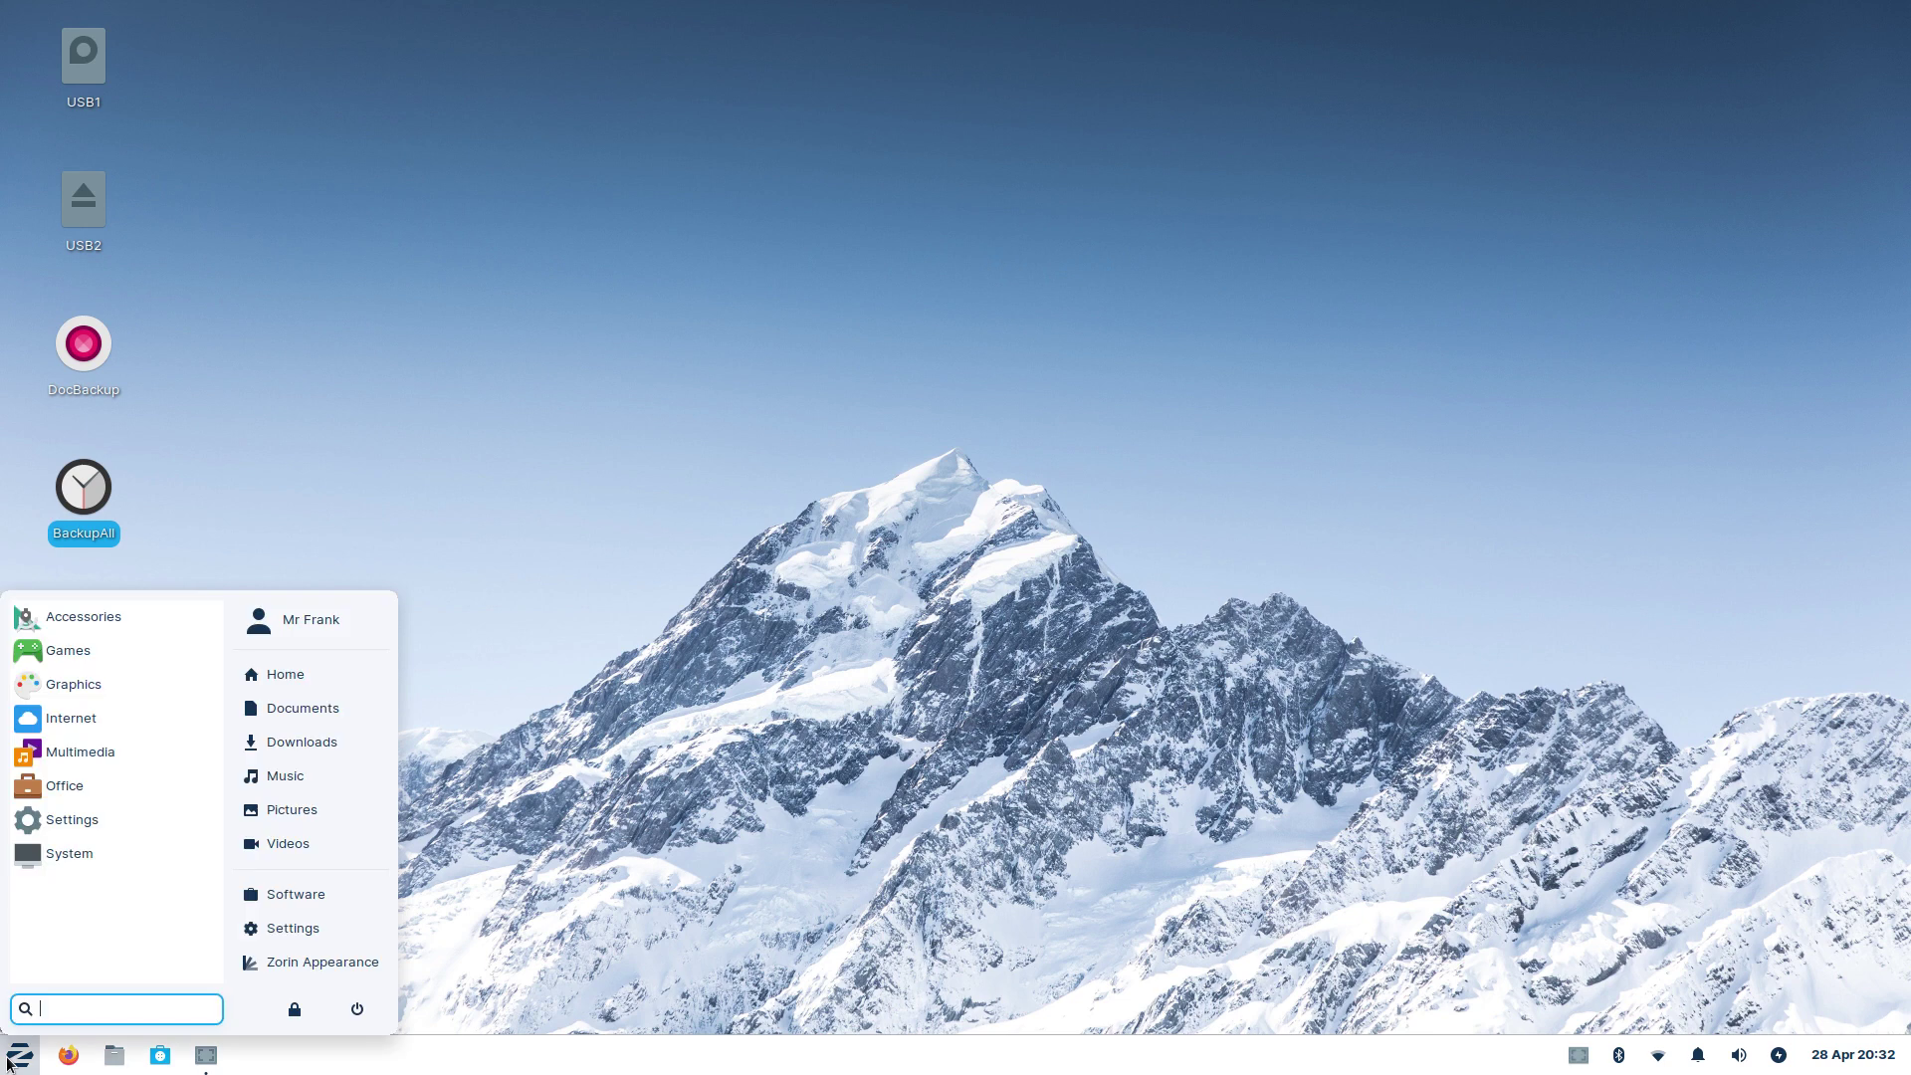
{"action": "type", "text": "gr"}
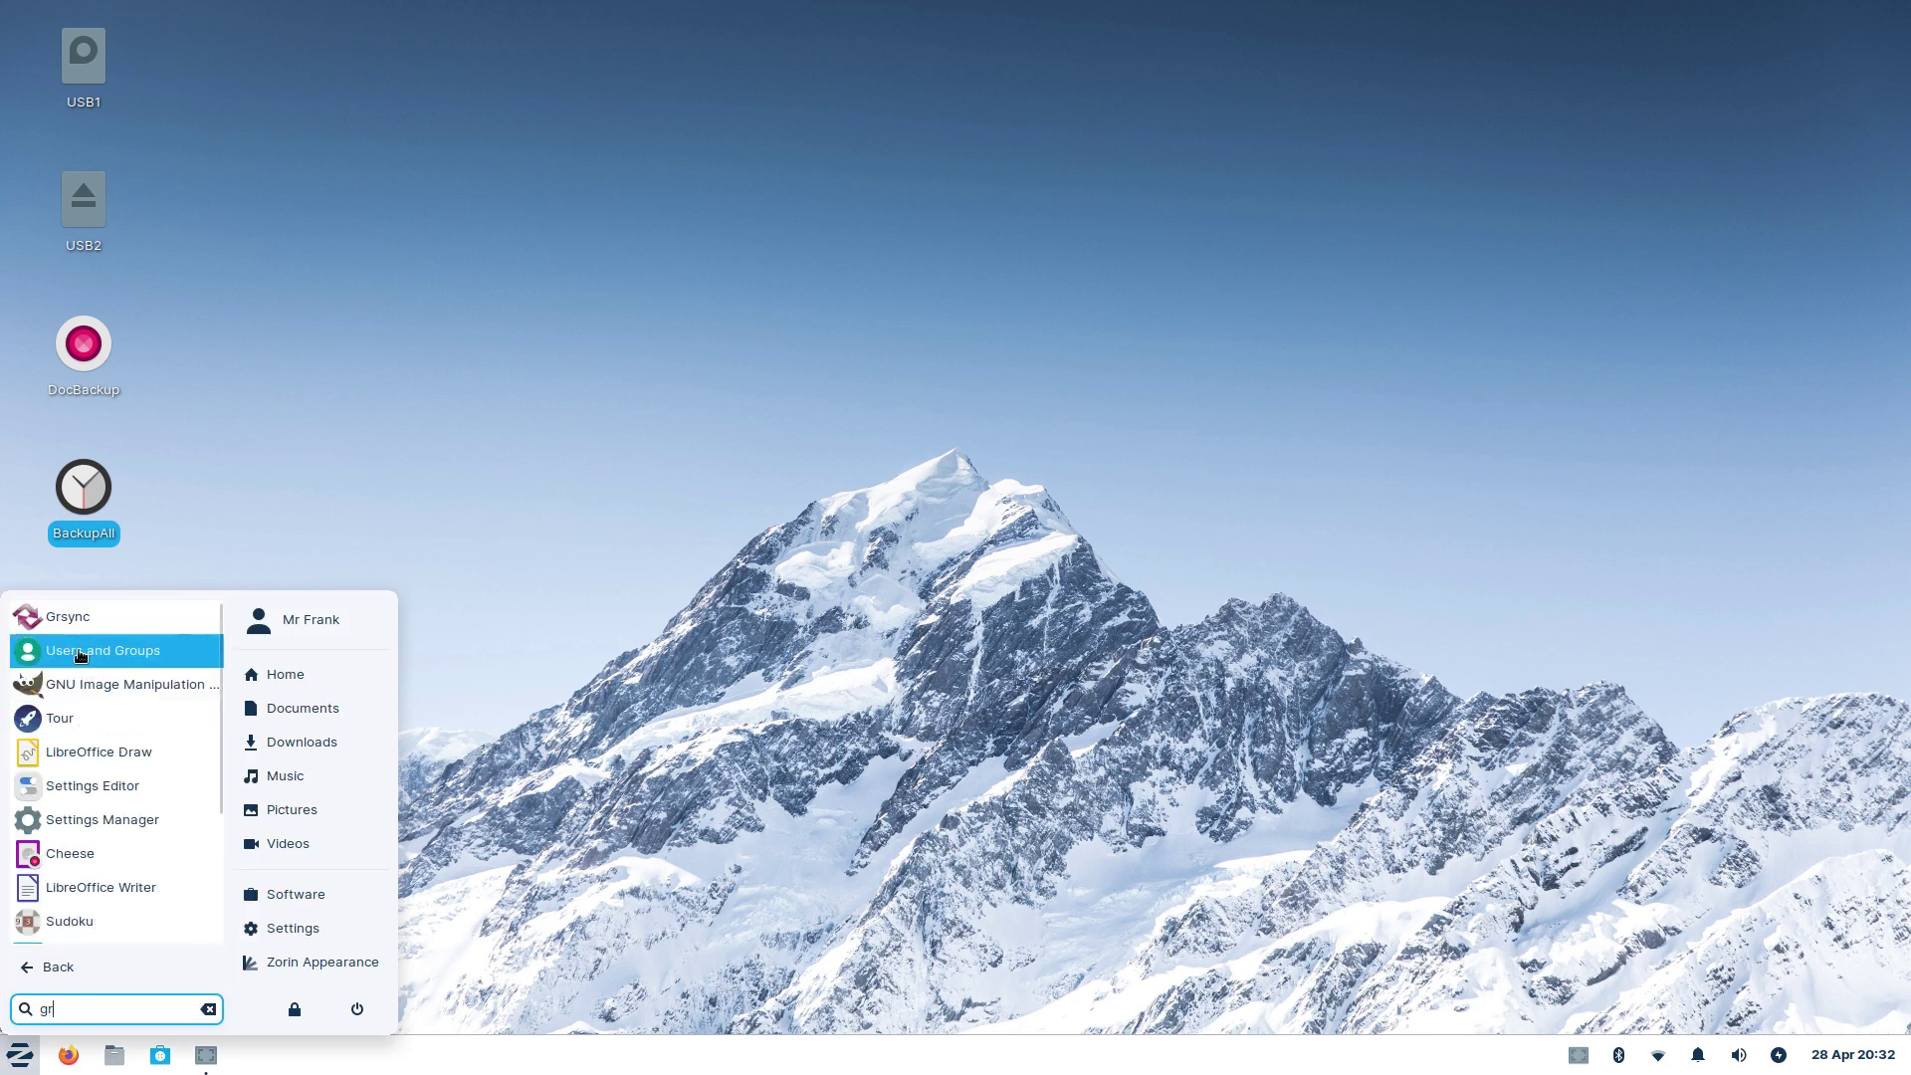
{"action": "left_click", "coordinate": [78, 618]}
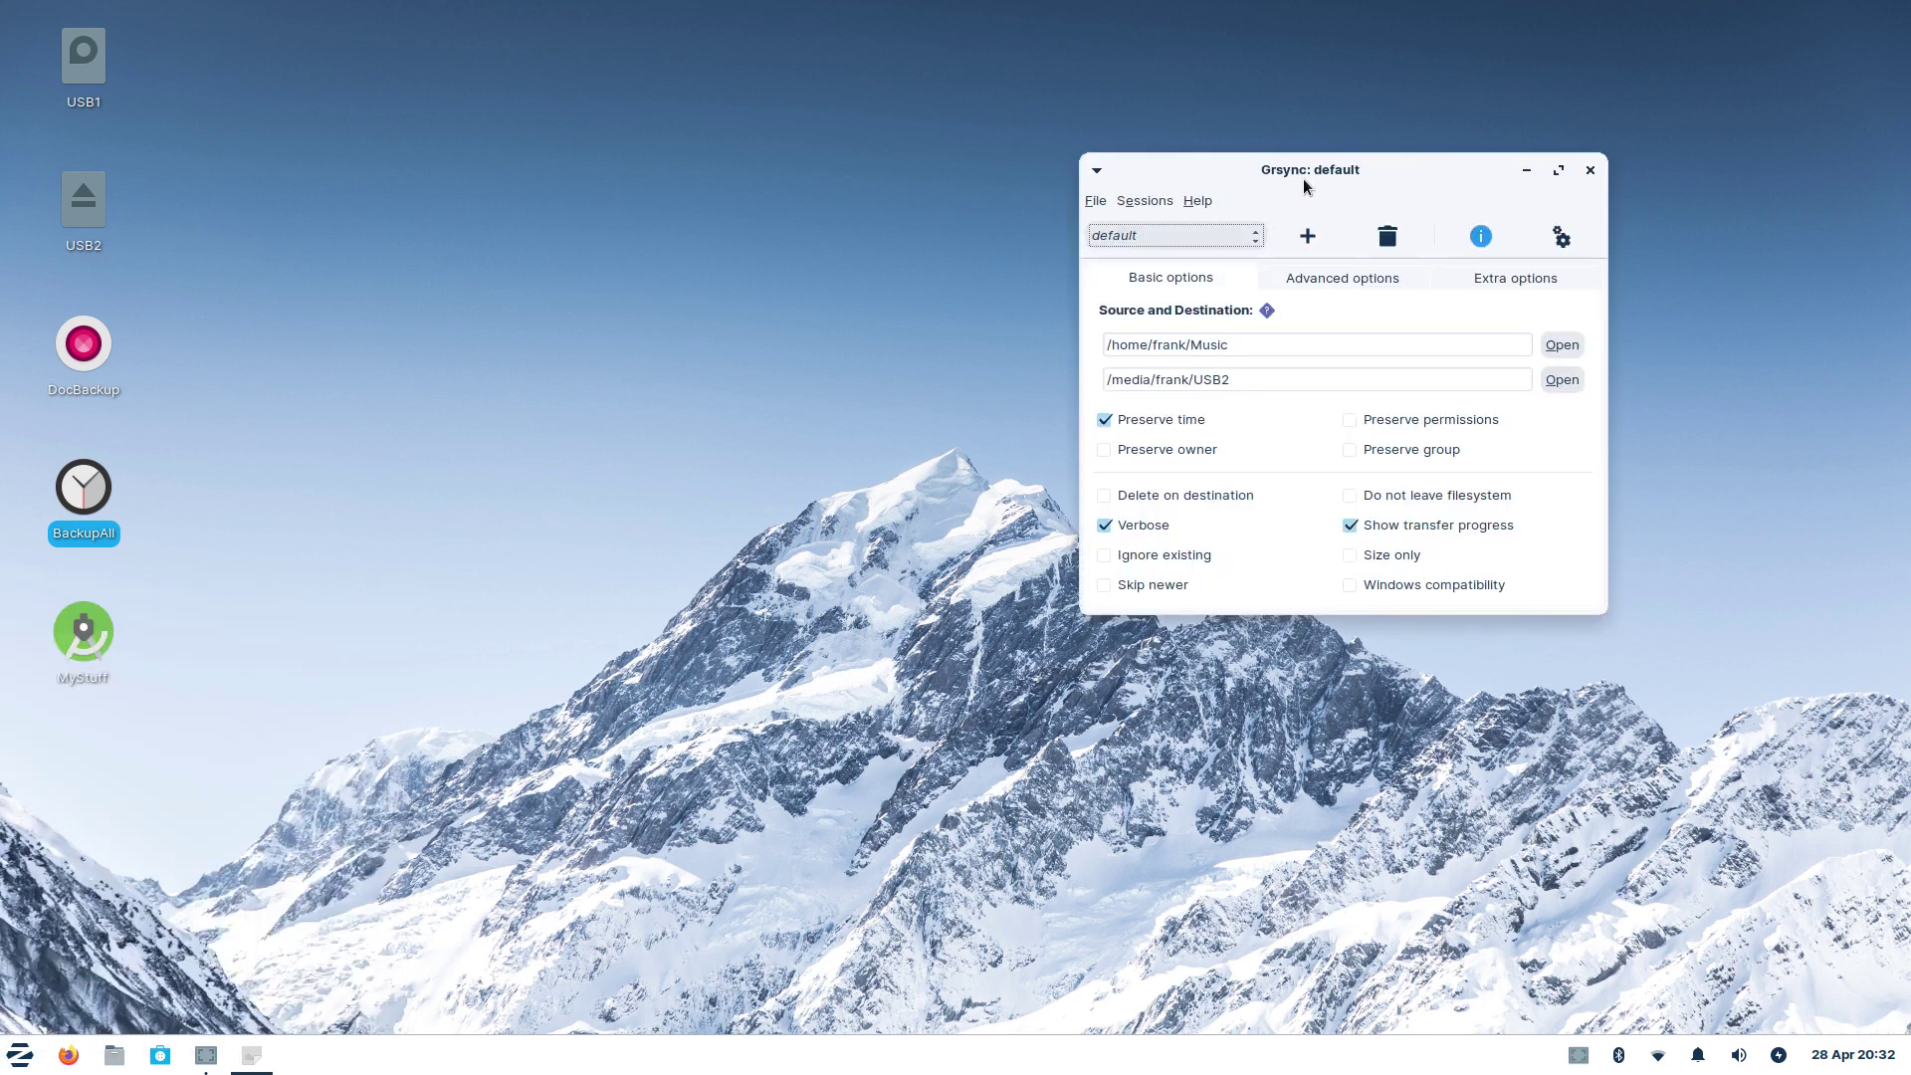
Step: View Grsync's About box from the Help menu, then dismiss it
{"action": "left_click", "coordinate": [1195, 202]}
{"action": "left_click", "coordinate": [1266, 228]}
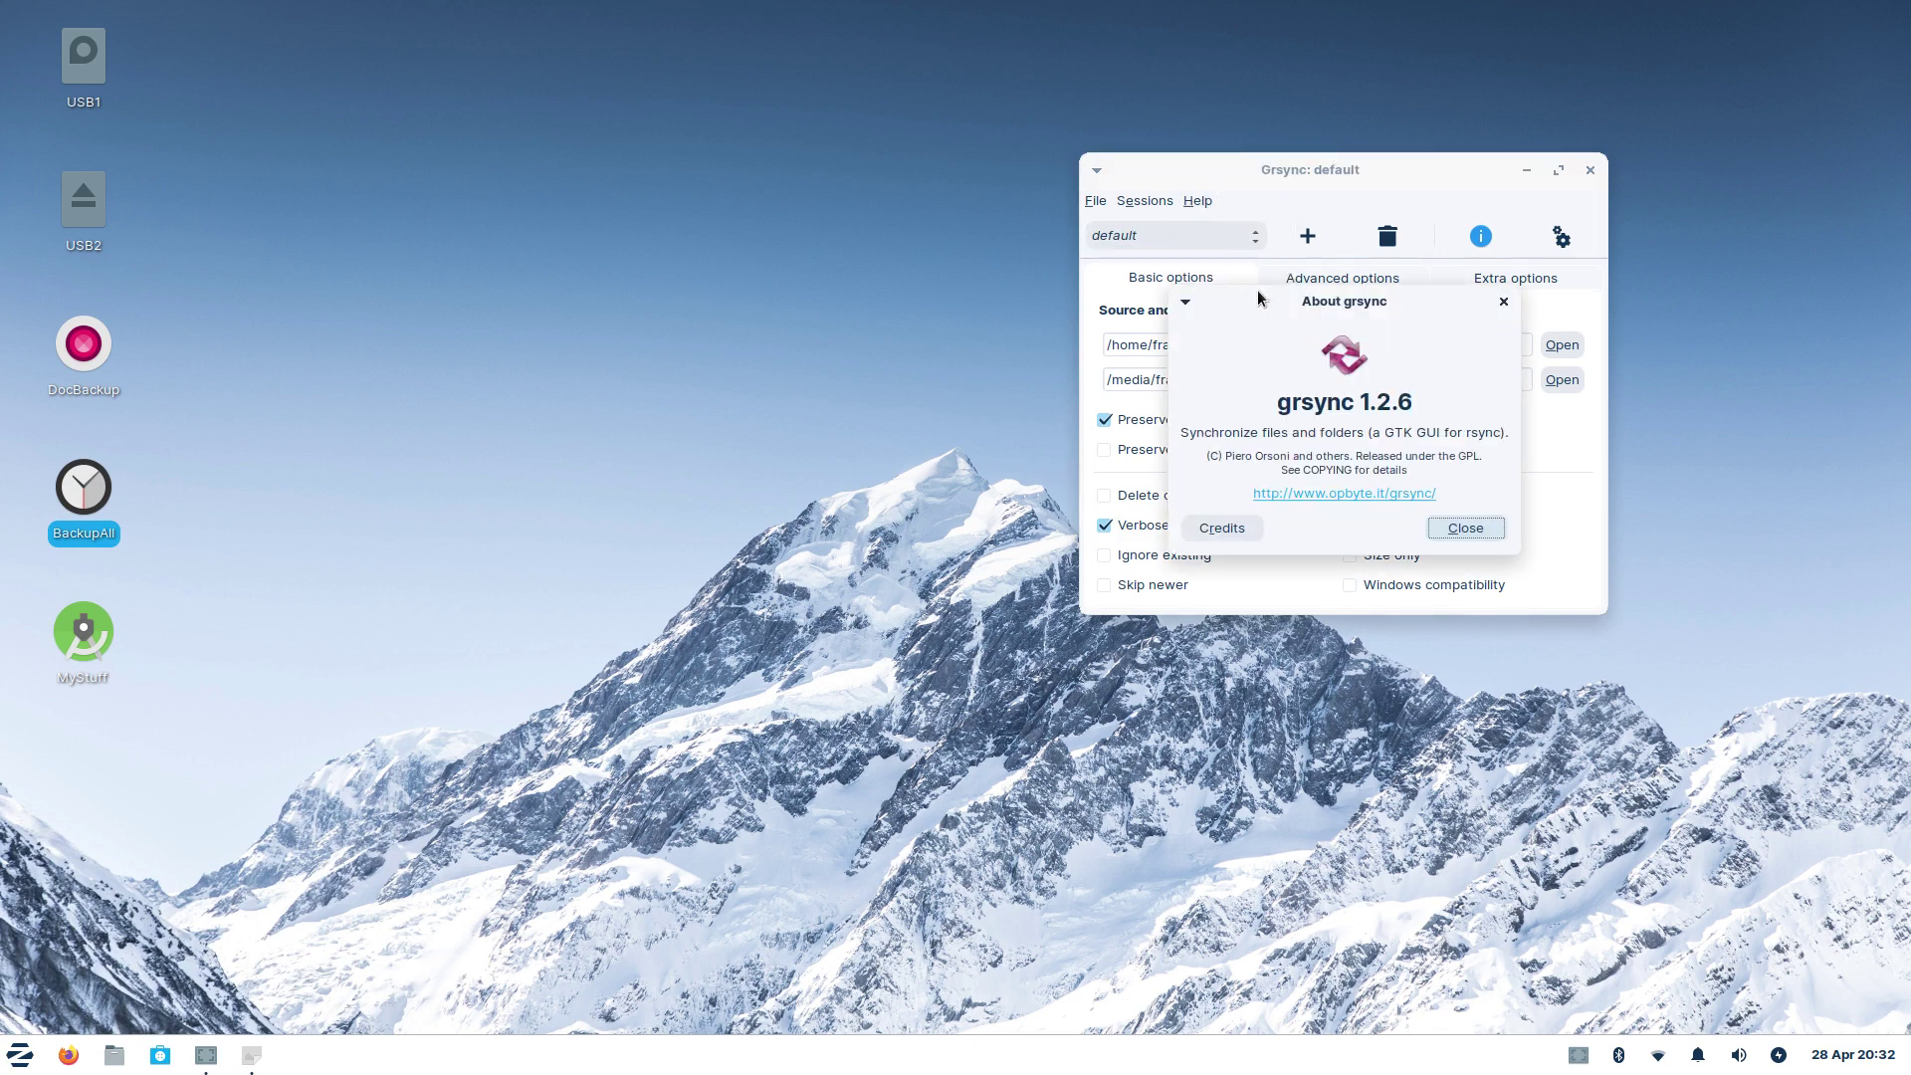
{"action": "left_click_drag", "start_coordinate": [1274, 403], "coordinate": [1349, 408]}
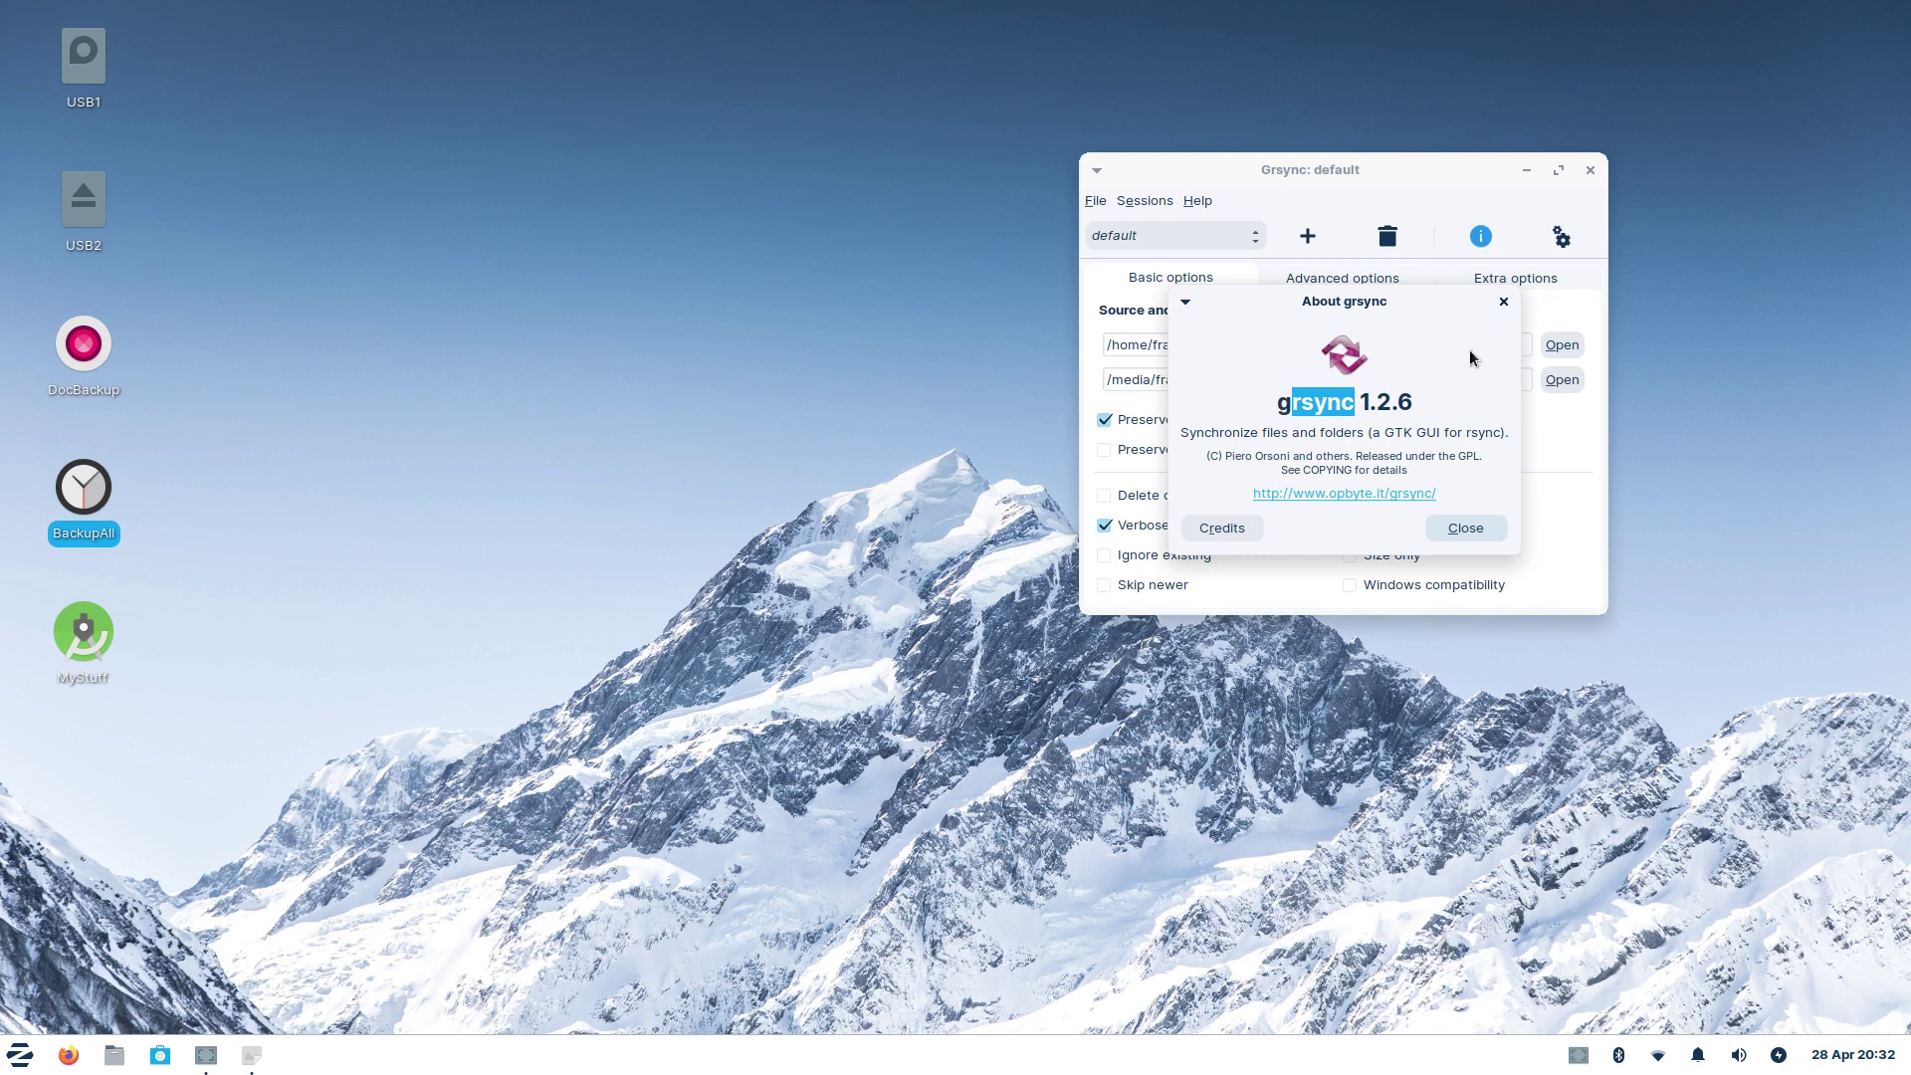
{"action": "left_click_drag", "start_coordinate": [1427, 316], "coordinate": [1670, 365]}
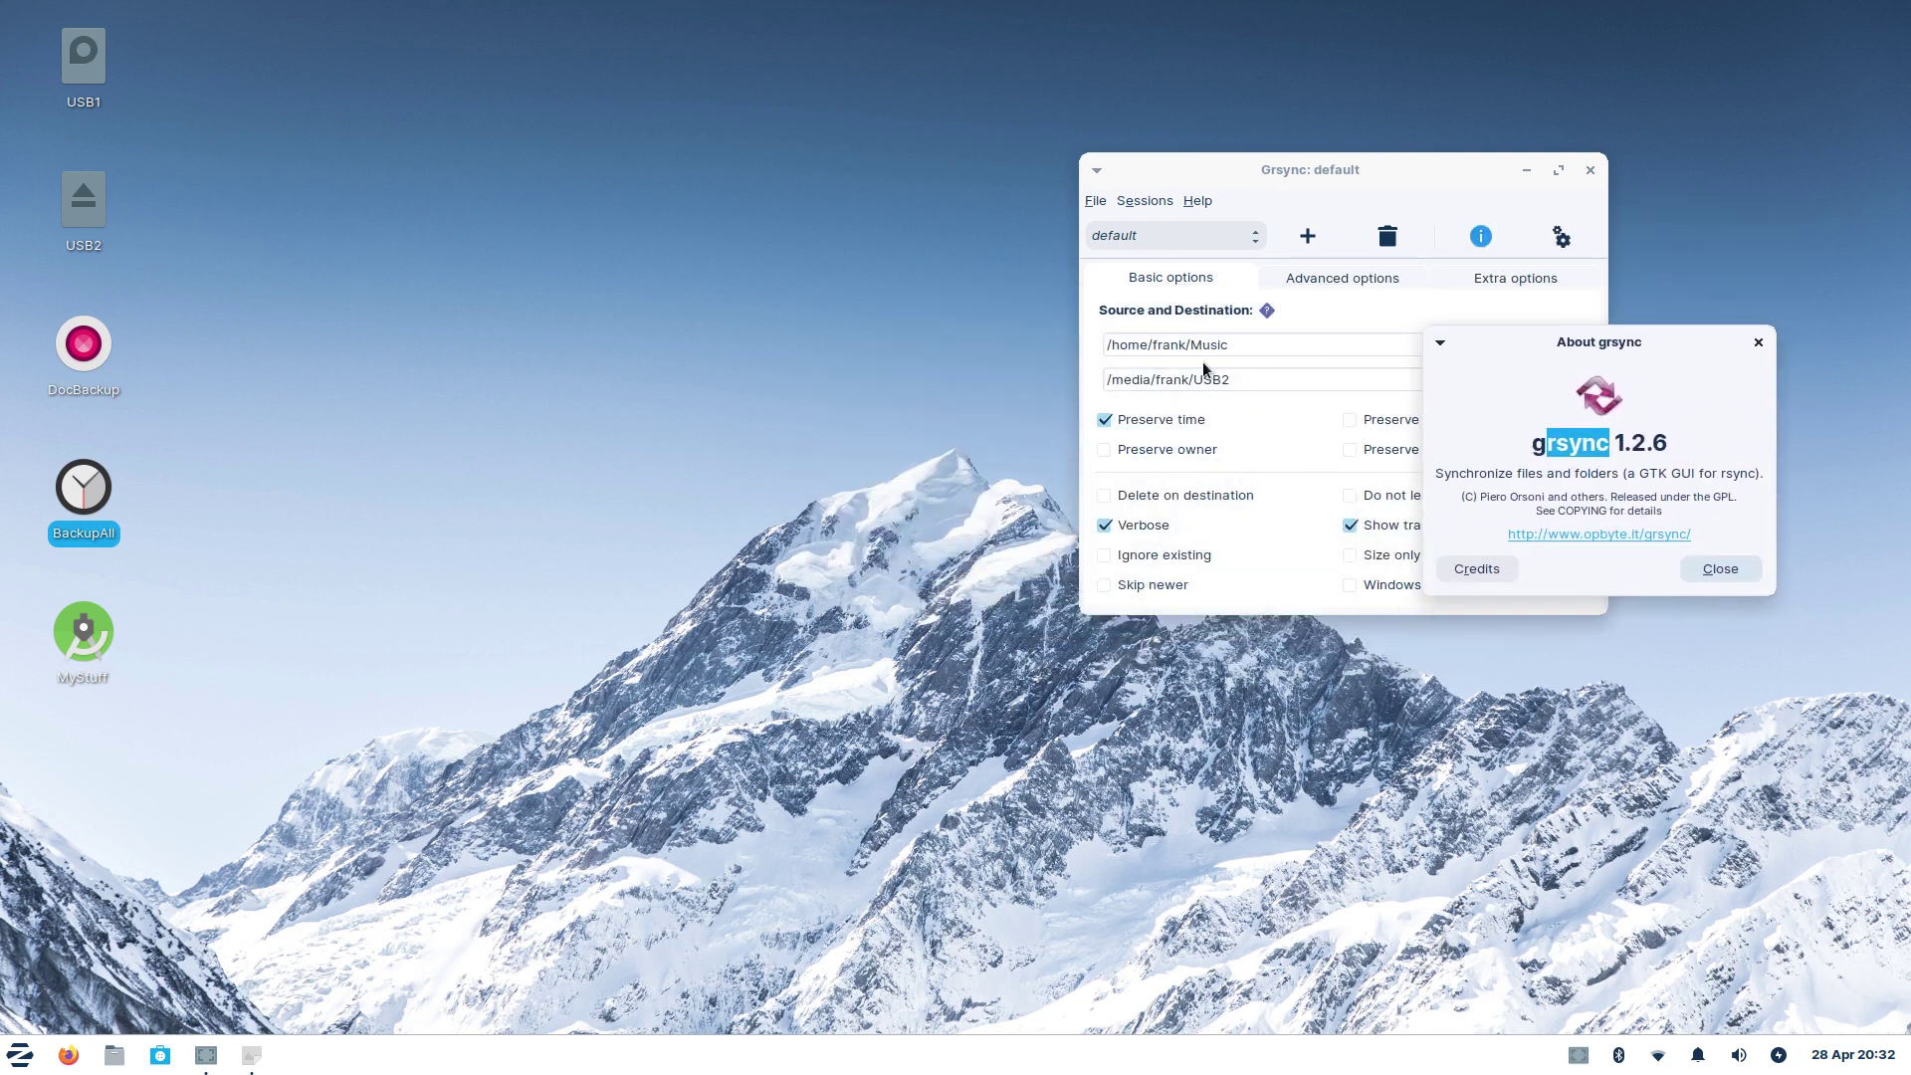
{"action": "left_click", "coordinate": [1727, 569]}
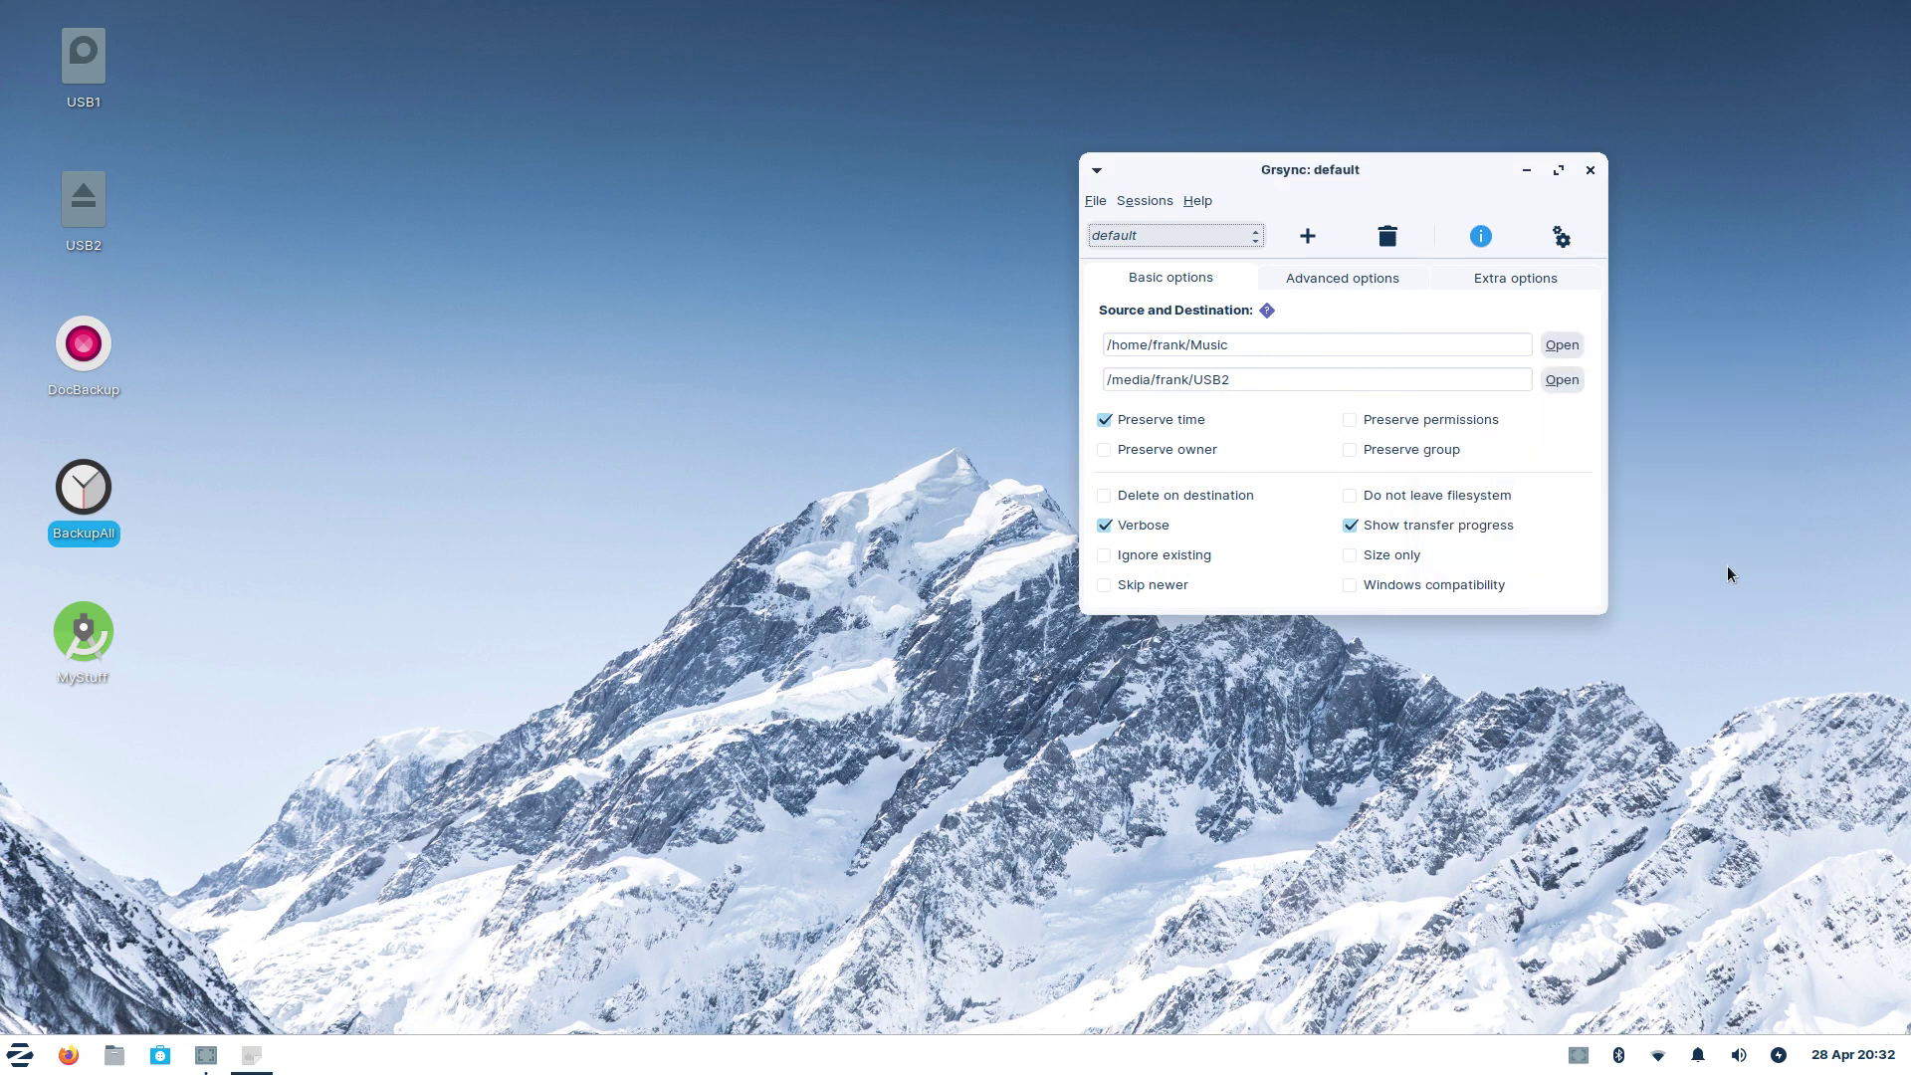
Step: Clear the /home/frank/Music source and the destination path, then review the option tabs
{"action": "left_click_drag", "start_coordinate": [1271, 345], "coordinate": [1036, 351]}
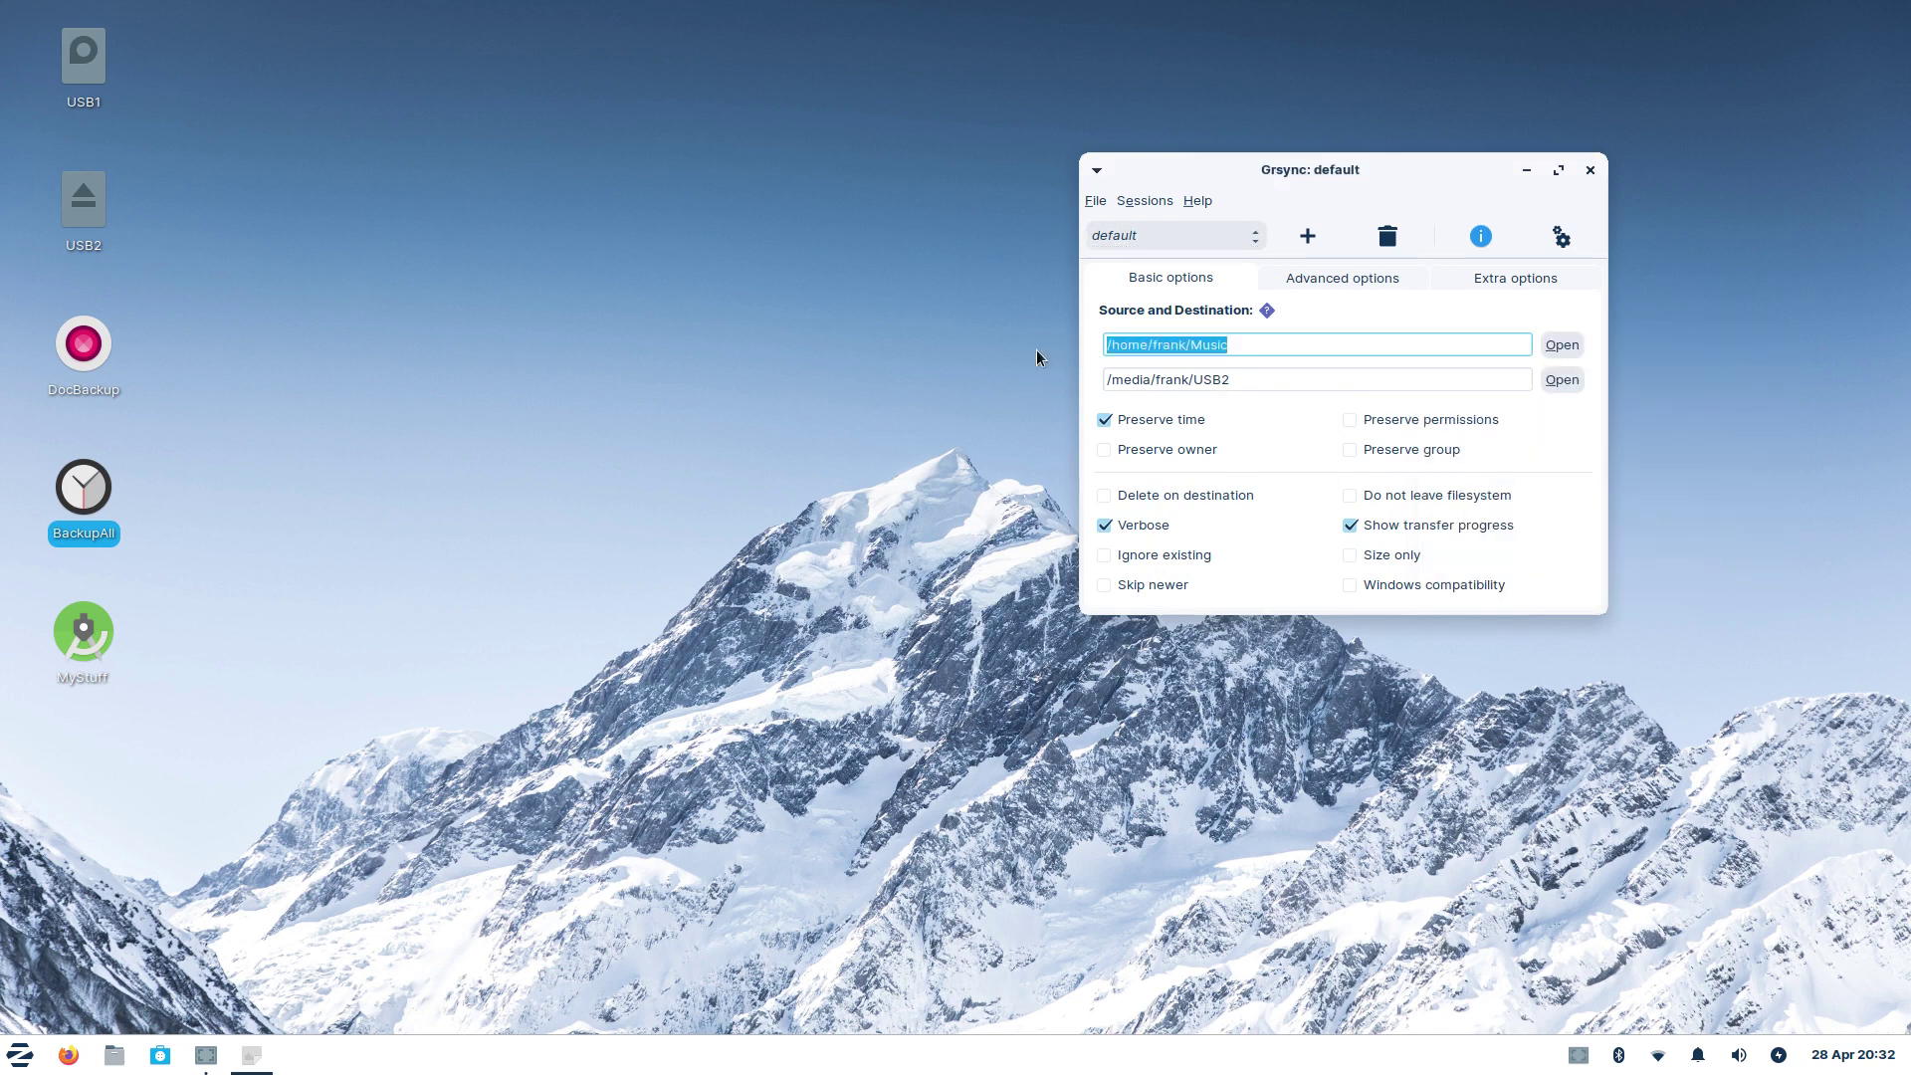
{"action": "key", "text": "BackSpace"}
{"action": "left_click_drag", "start_coordinate": [1260, 375], "coordinate": [1099, 378]}
{"action": "key", "text": "BackSpace"}
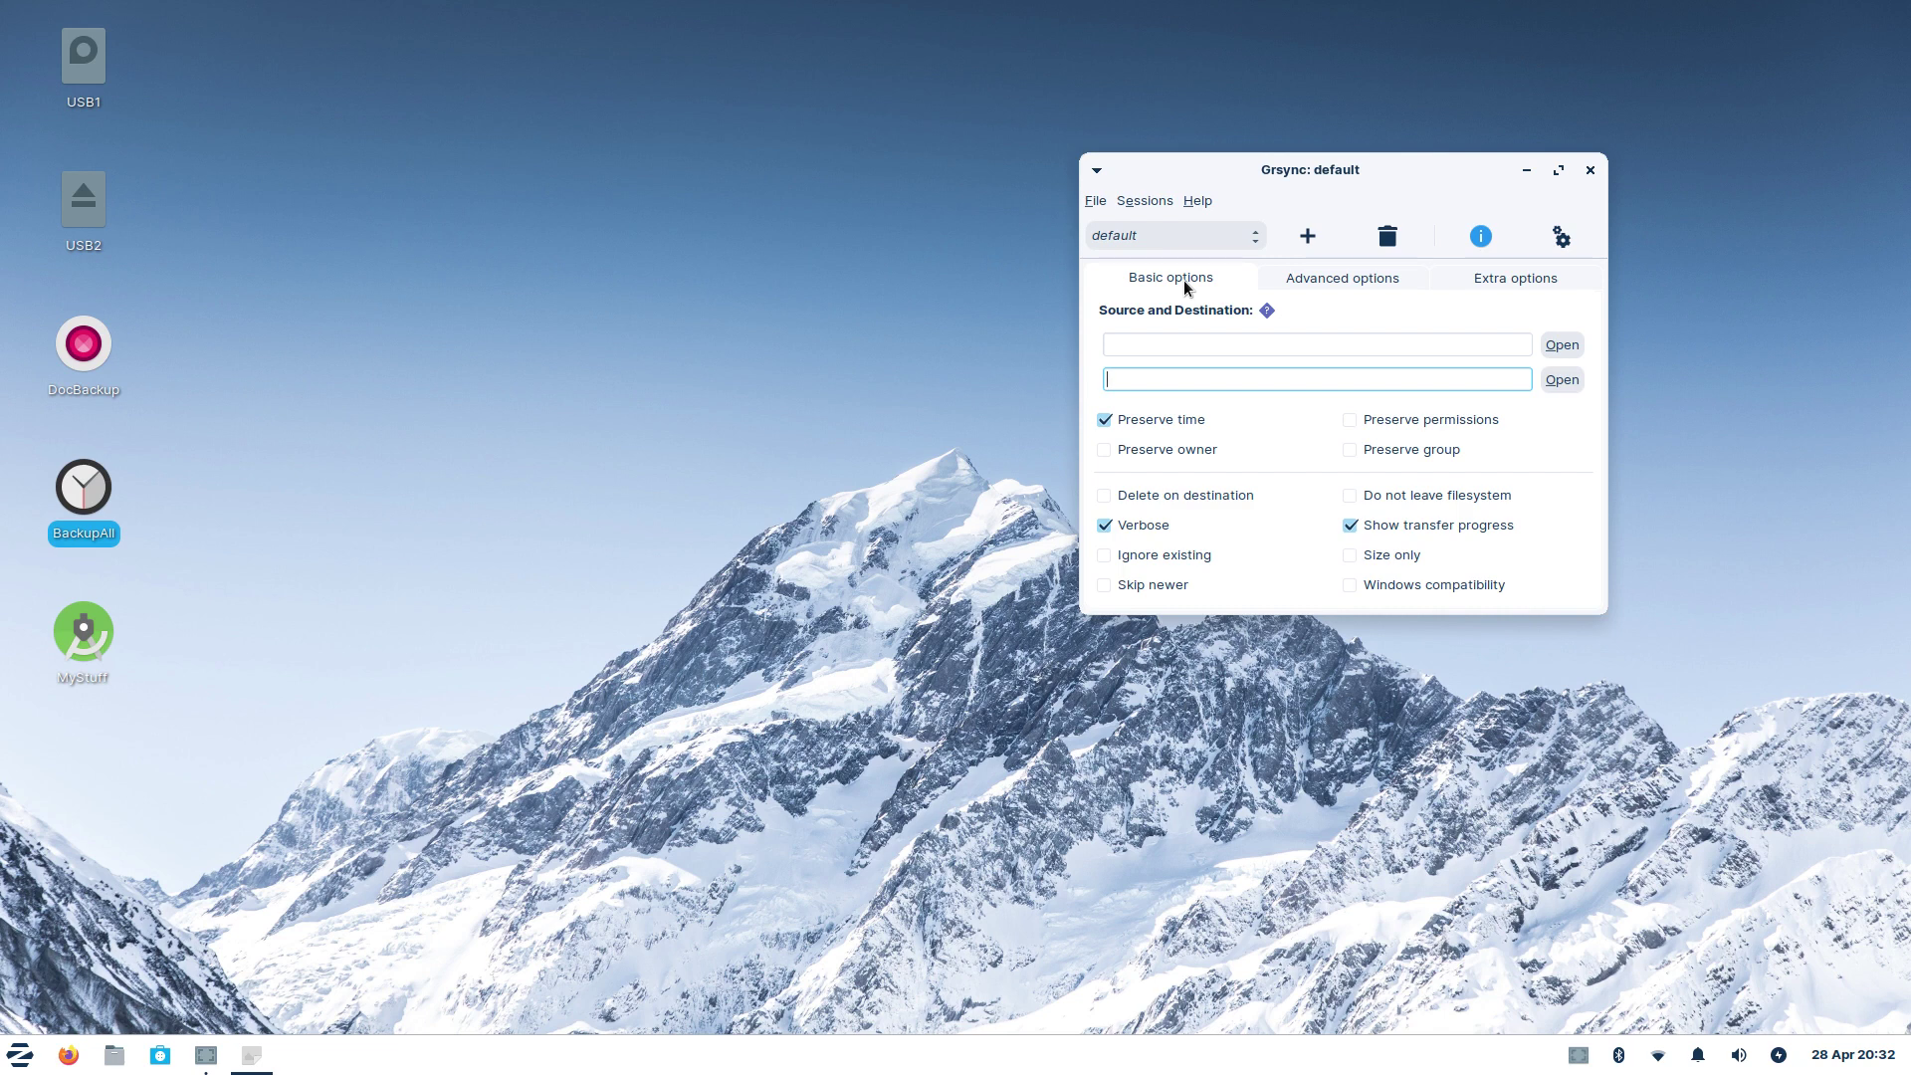
{"action": "left_click", "coordinate": [1308, 281]}
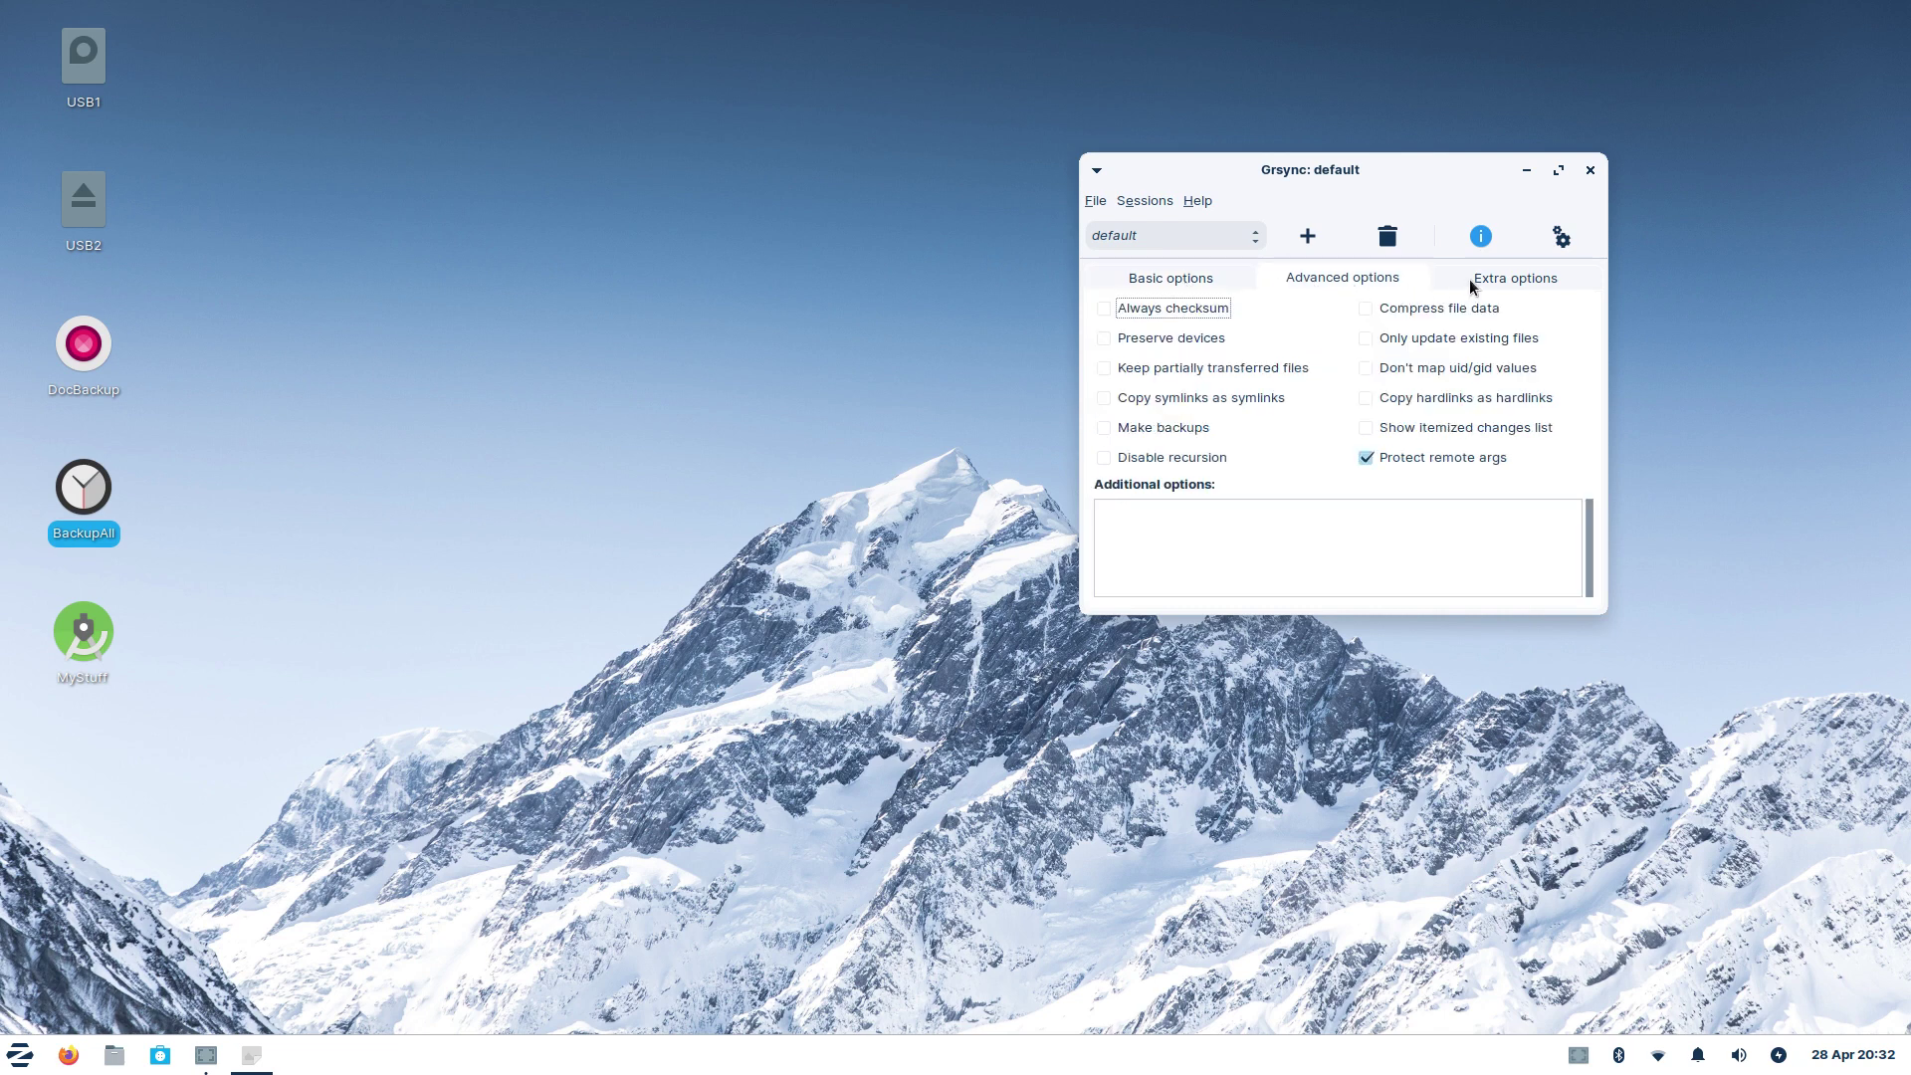
{"action": "left_click", "coordinate": [1469, 279]}
{"action": "left_click", "coordinate": [1339, 279]}
{"action": "left_click", "coordinate": [1177, 276]}
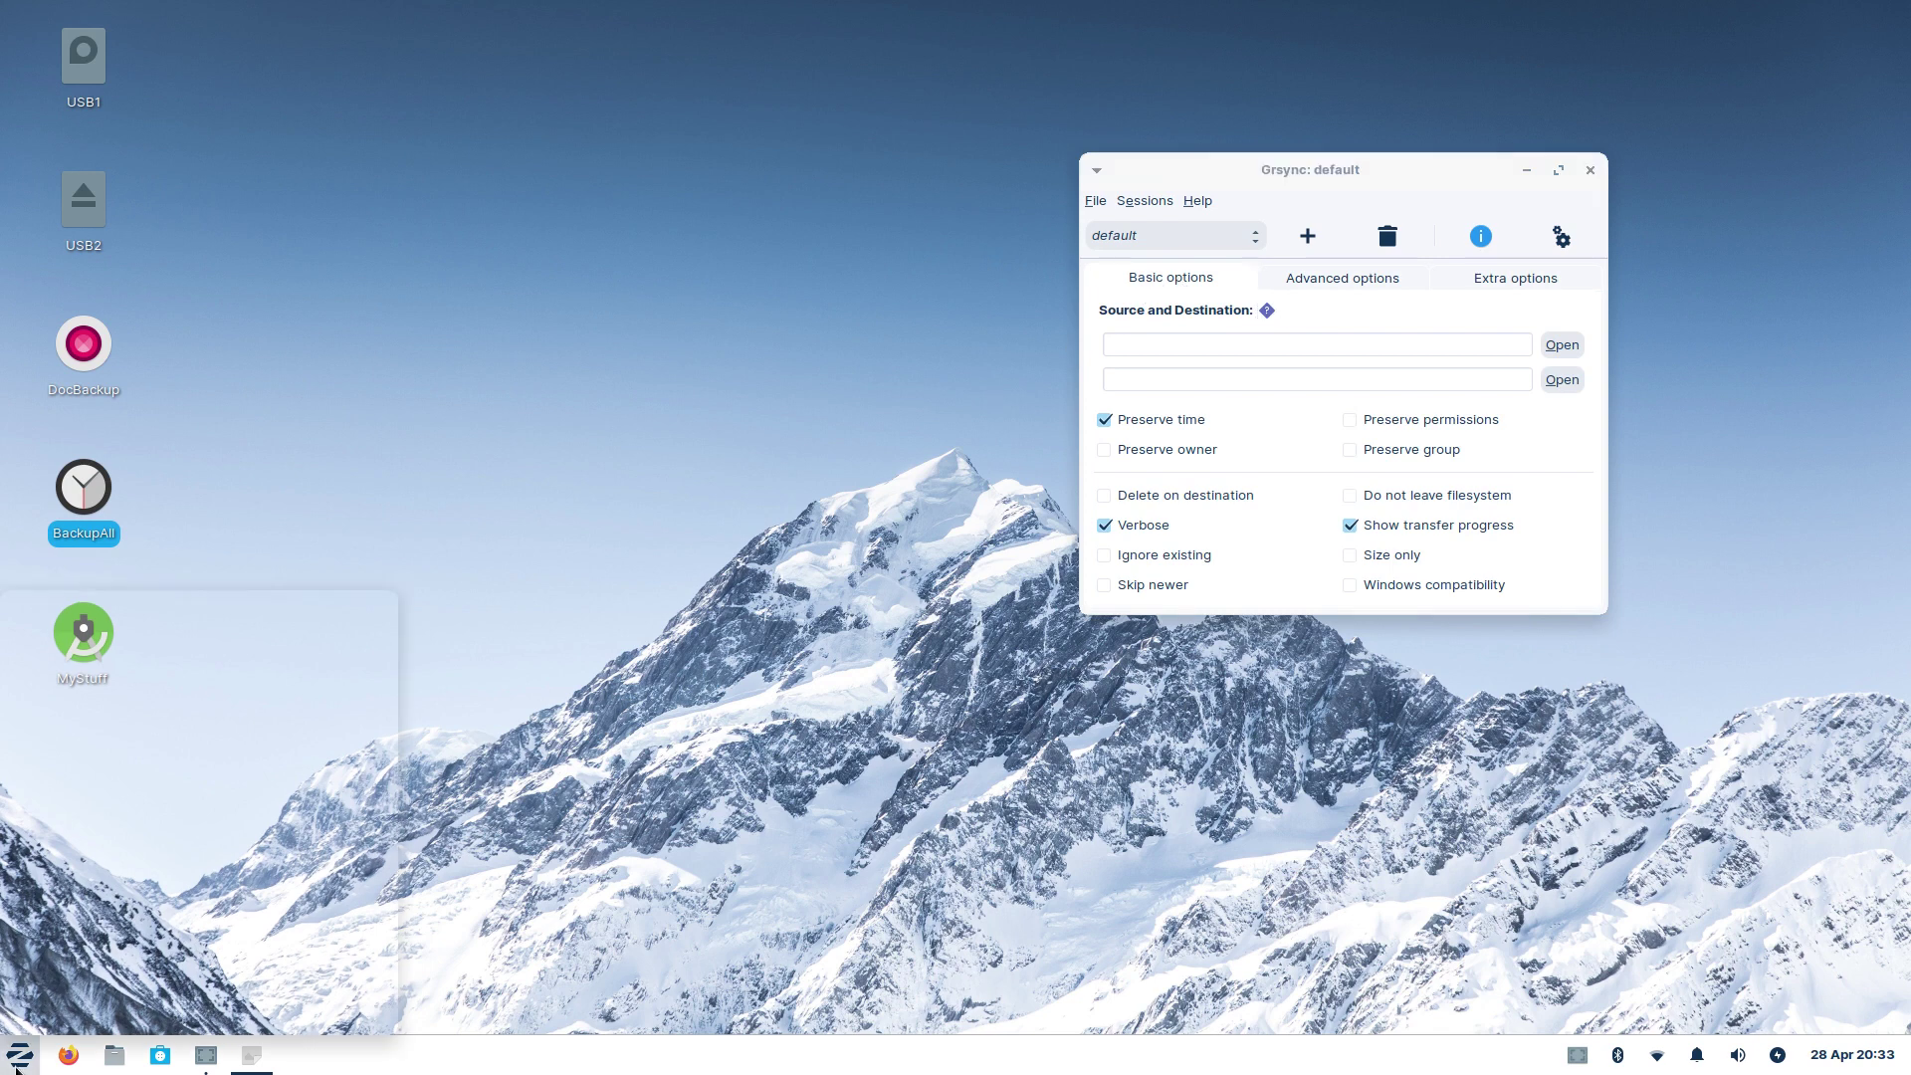
{"action": "left_click", "coordinate": [17, 1063]}
{"action": "type", "text": "sc"}
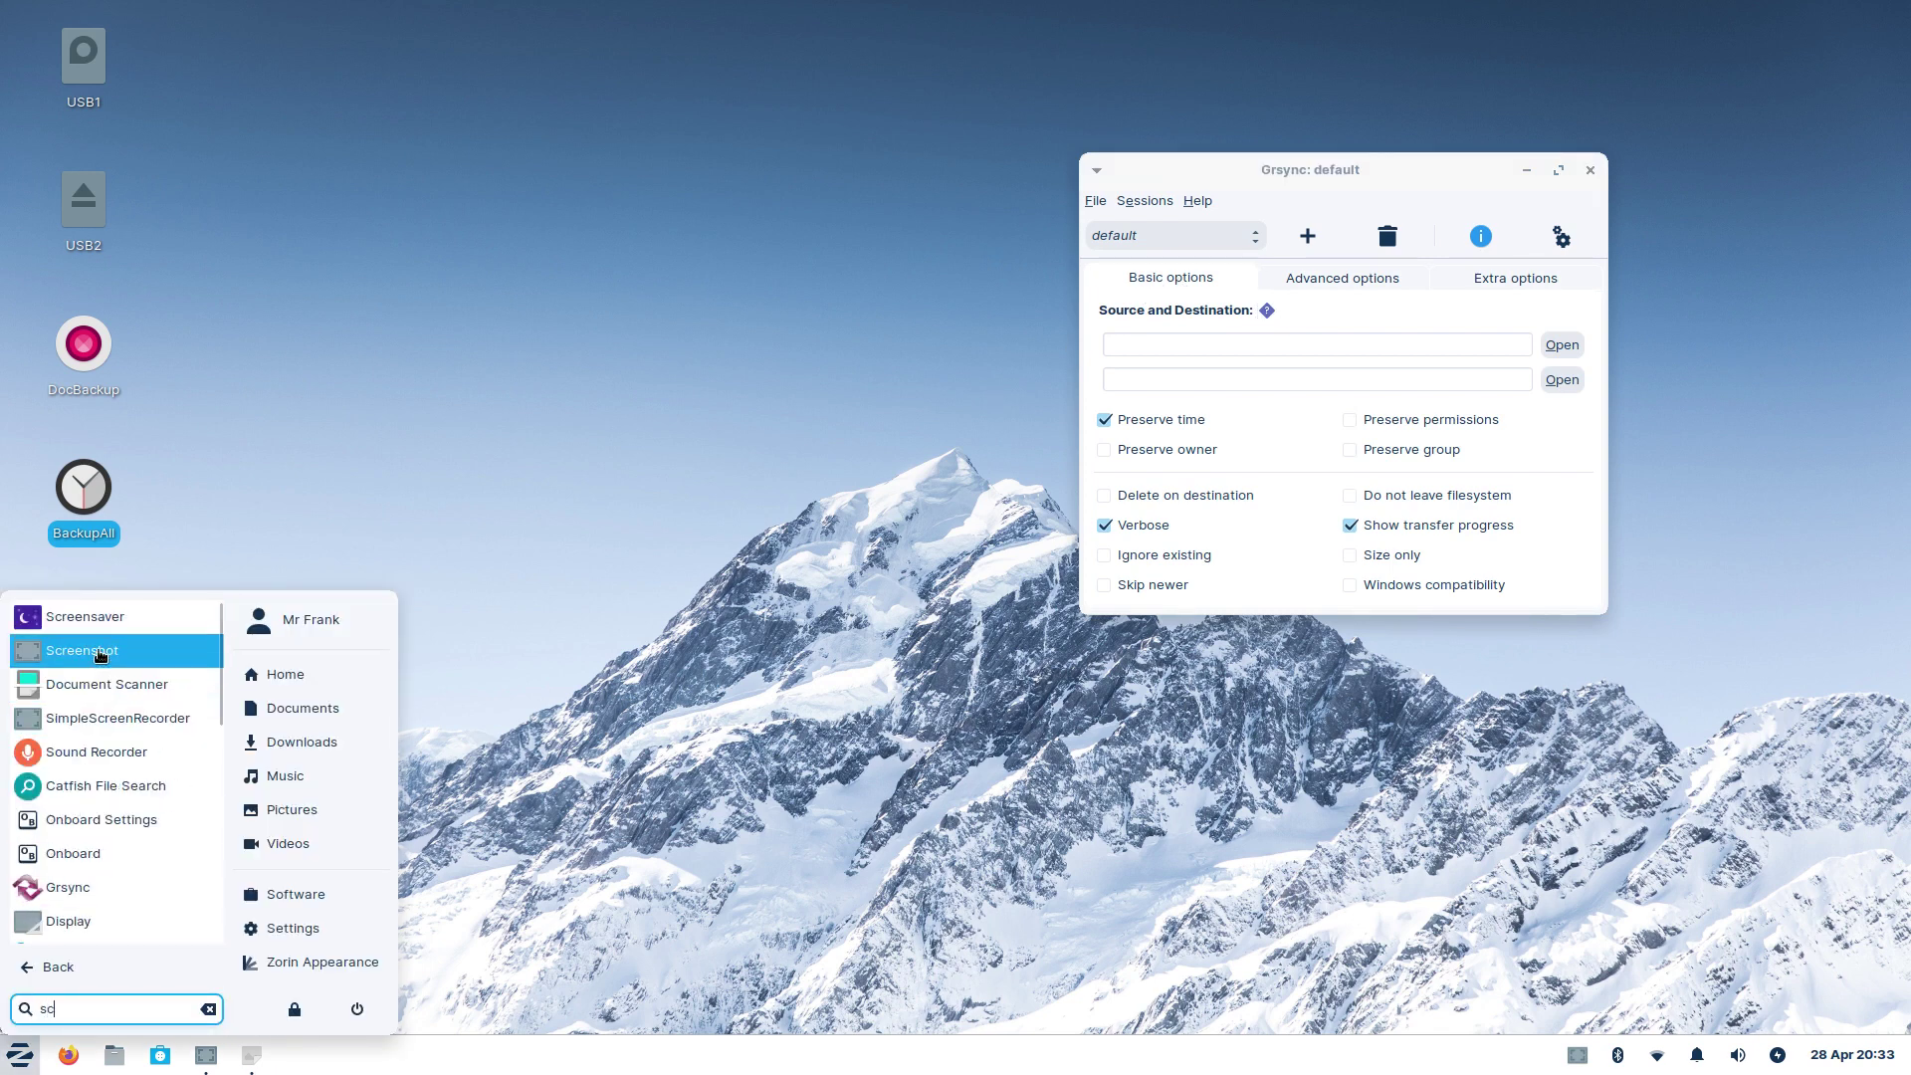
{"action": "left_click", "coordinate": [104, 654]}
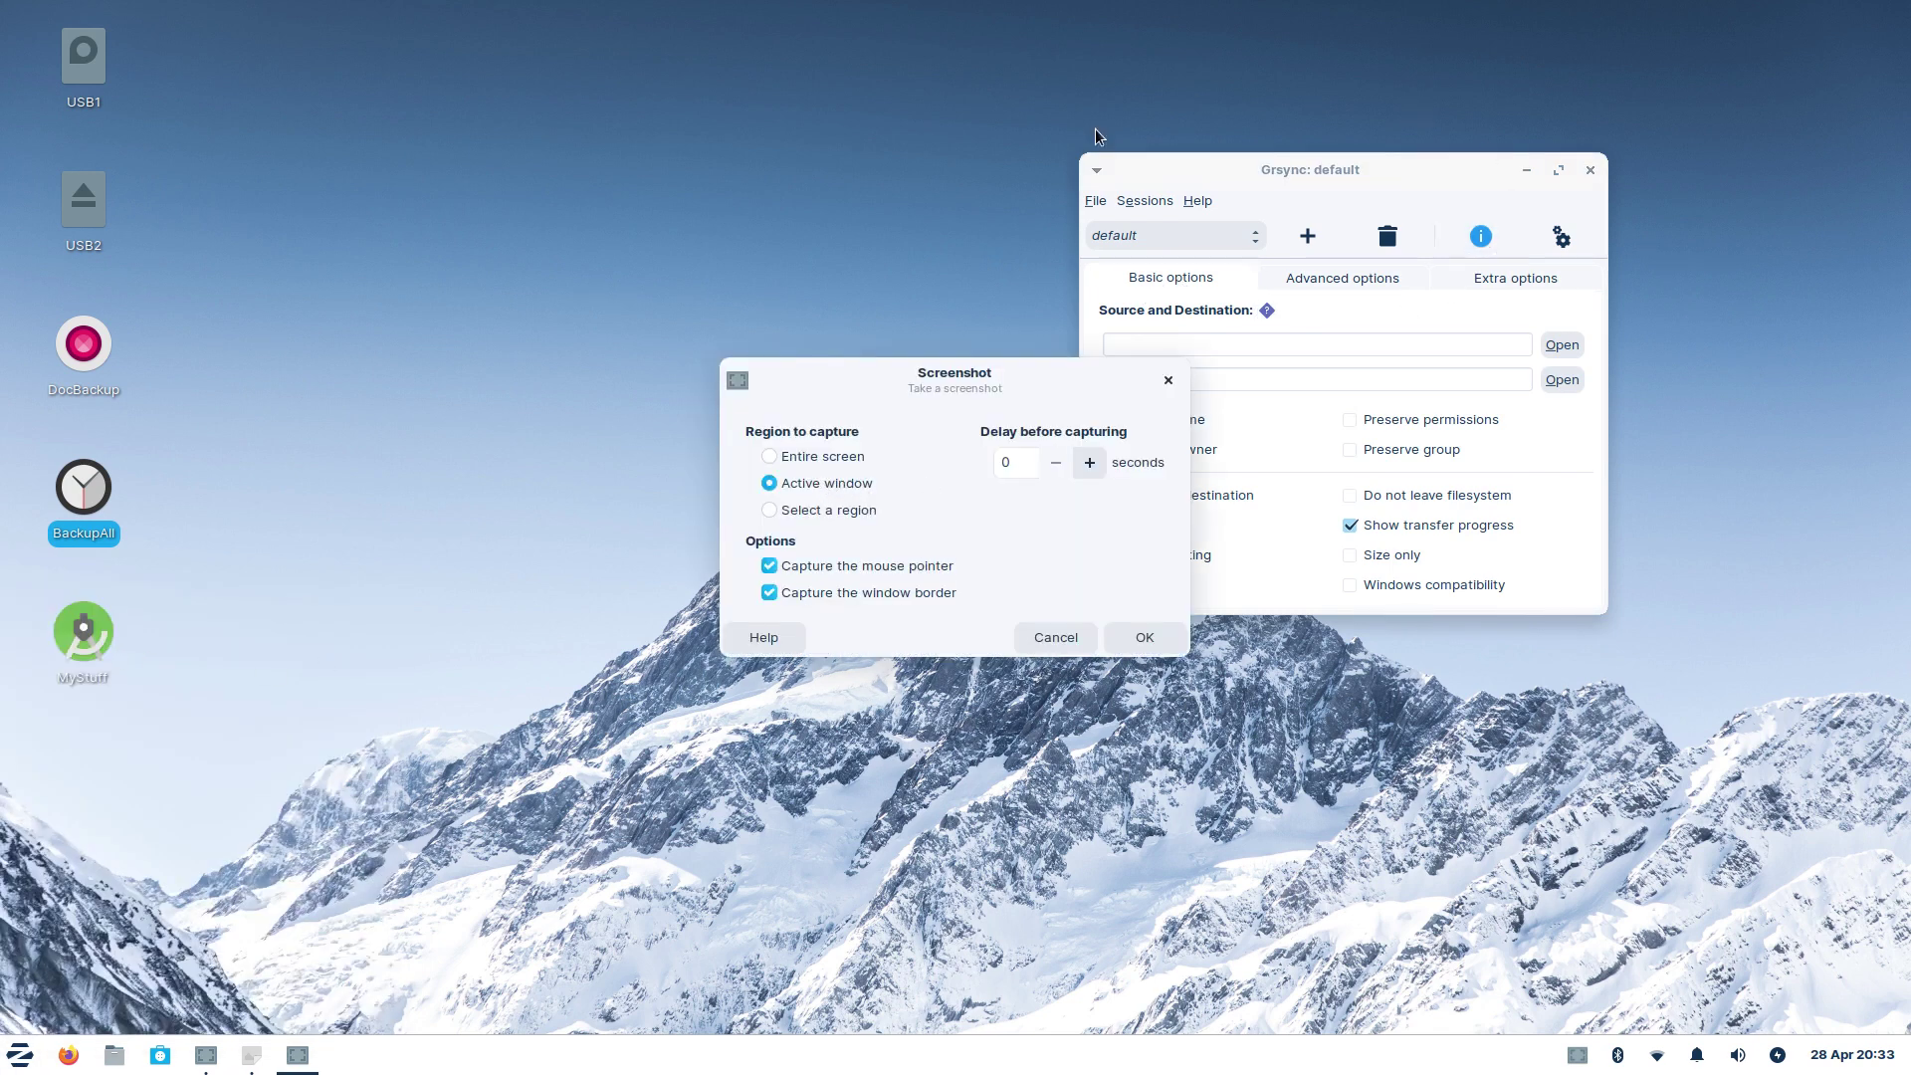
{"action": "left_click_drag", "start_coordinate": [1061, 394], "coordinate": [949, 421]}
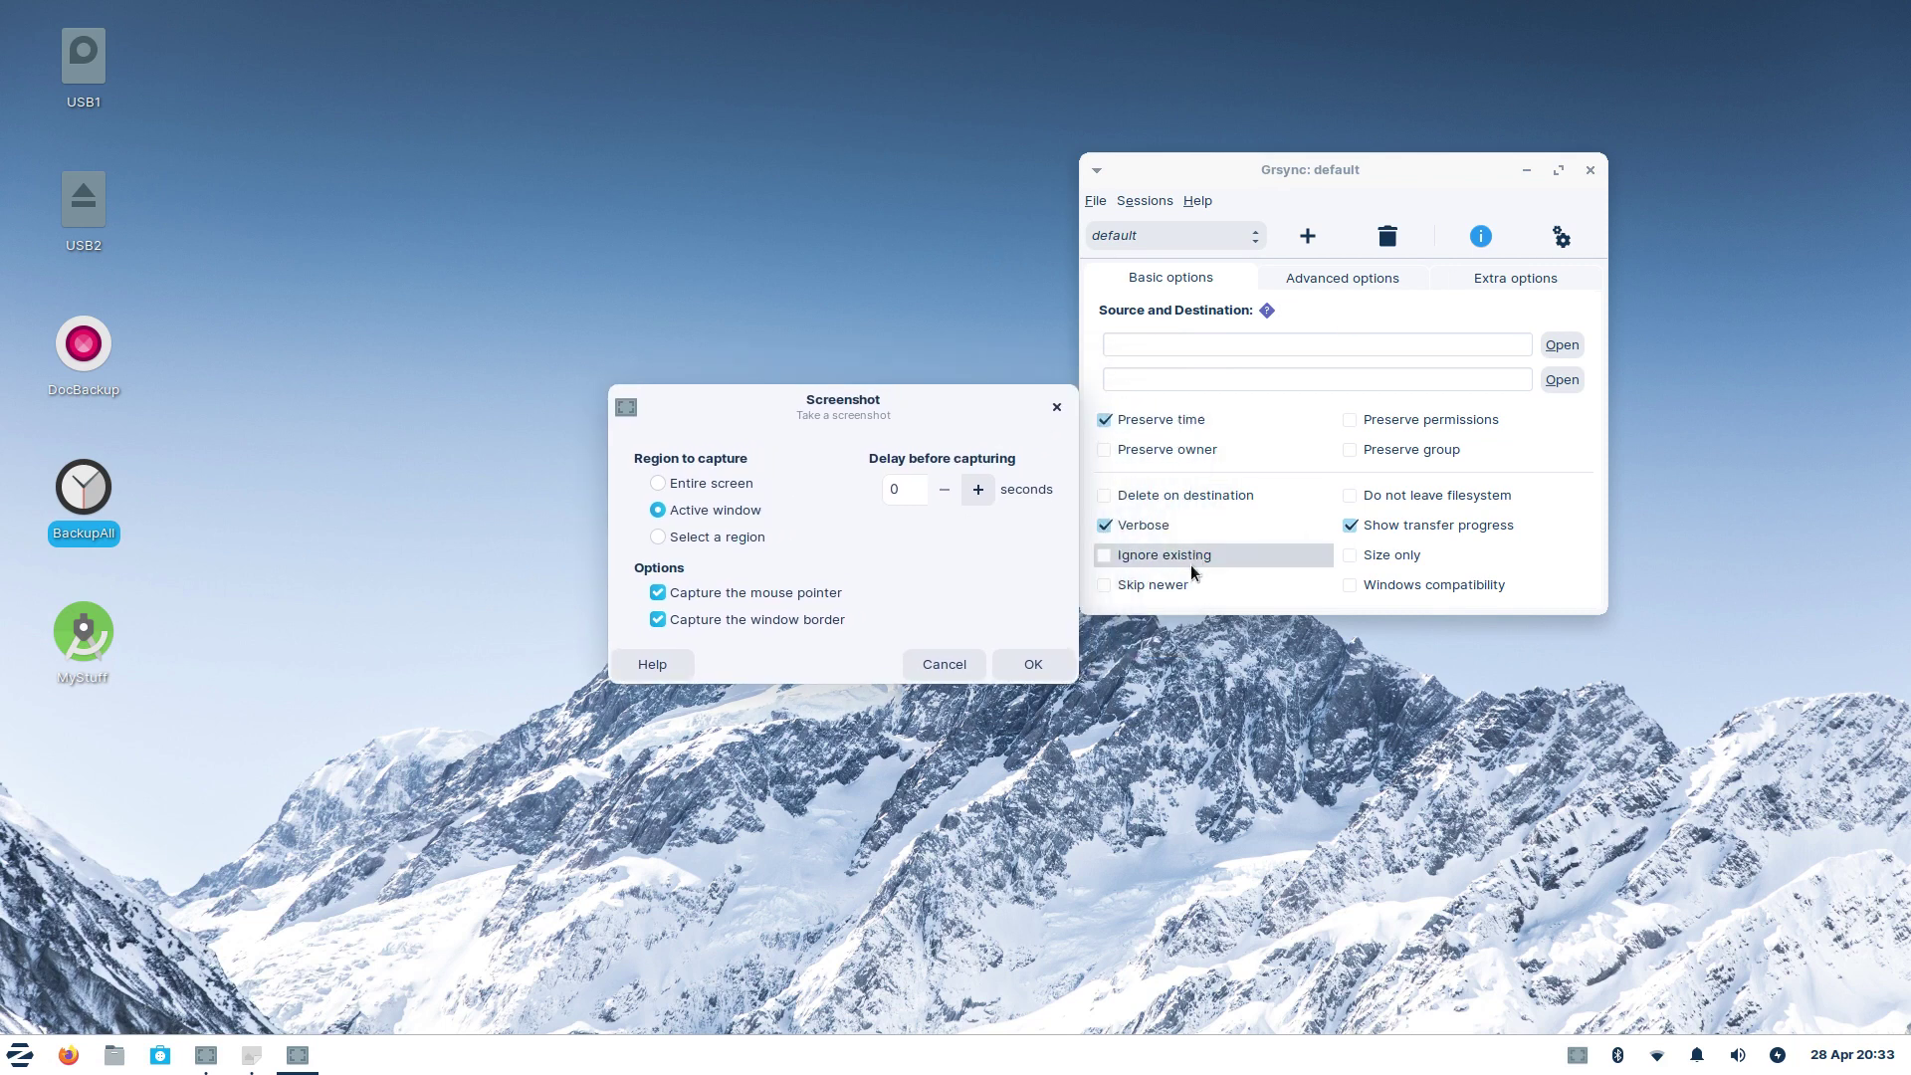
{"action": "left_click", "coordinate": [1057, 407]}
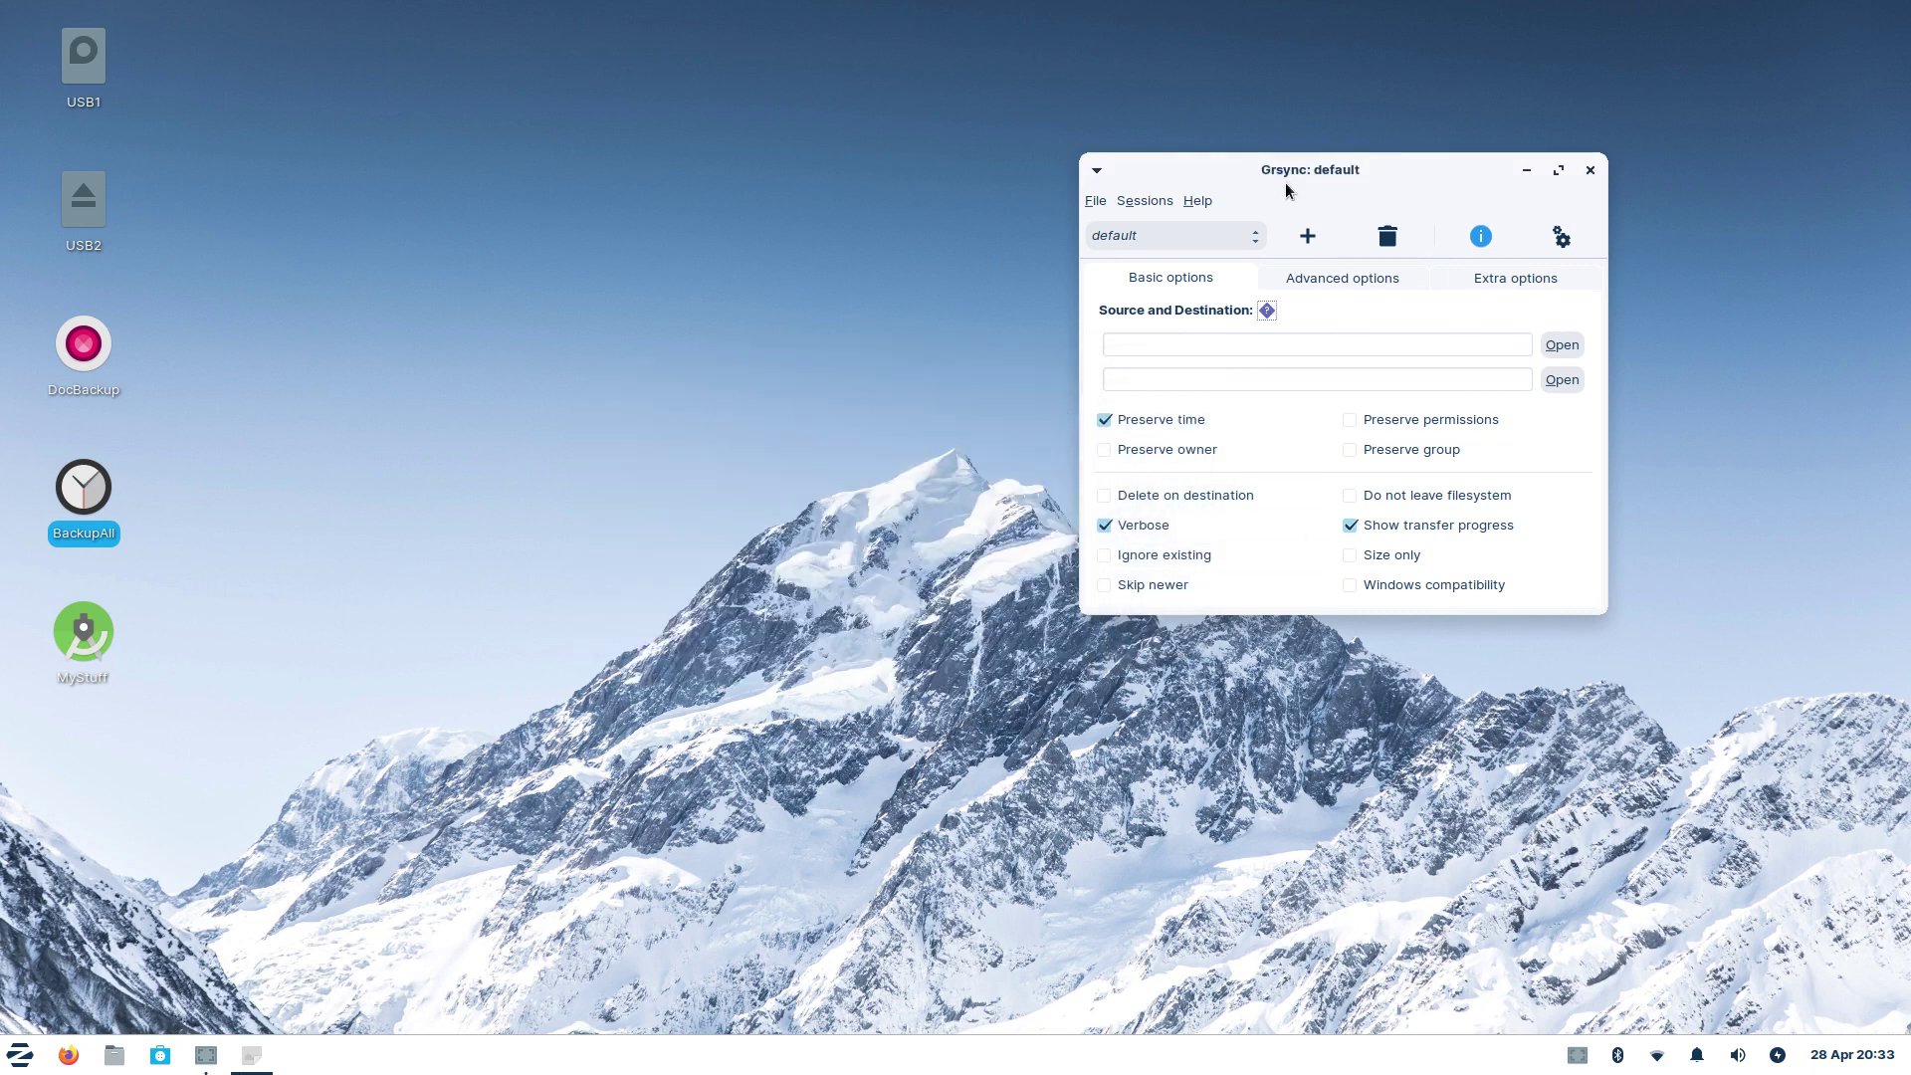
{"action": "left_click", "coordinate": [1198, 204]}
{"action": "left_click", "coordinate": [1226, 251]}
{"action": "left_click", "coordinate": [1503, 301]}
{"action": "left_click_drag", "start_coordinate": [1417, 177], "coordinate": [1570, 195]}
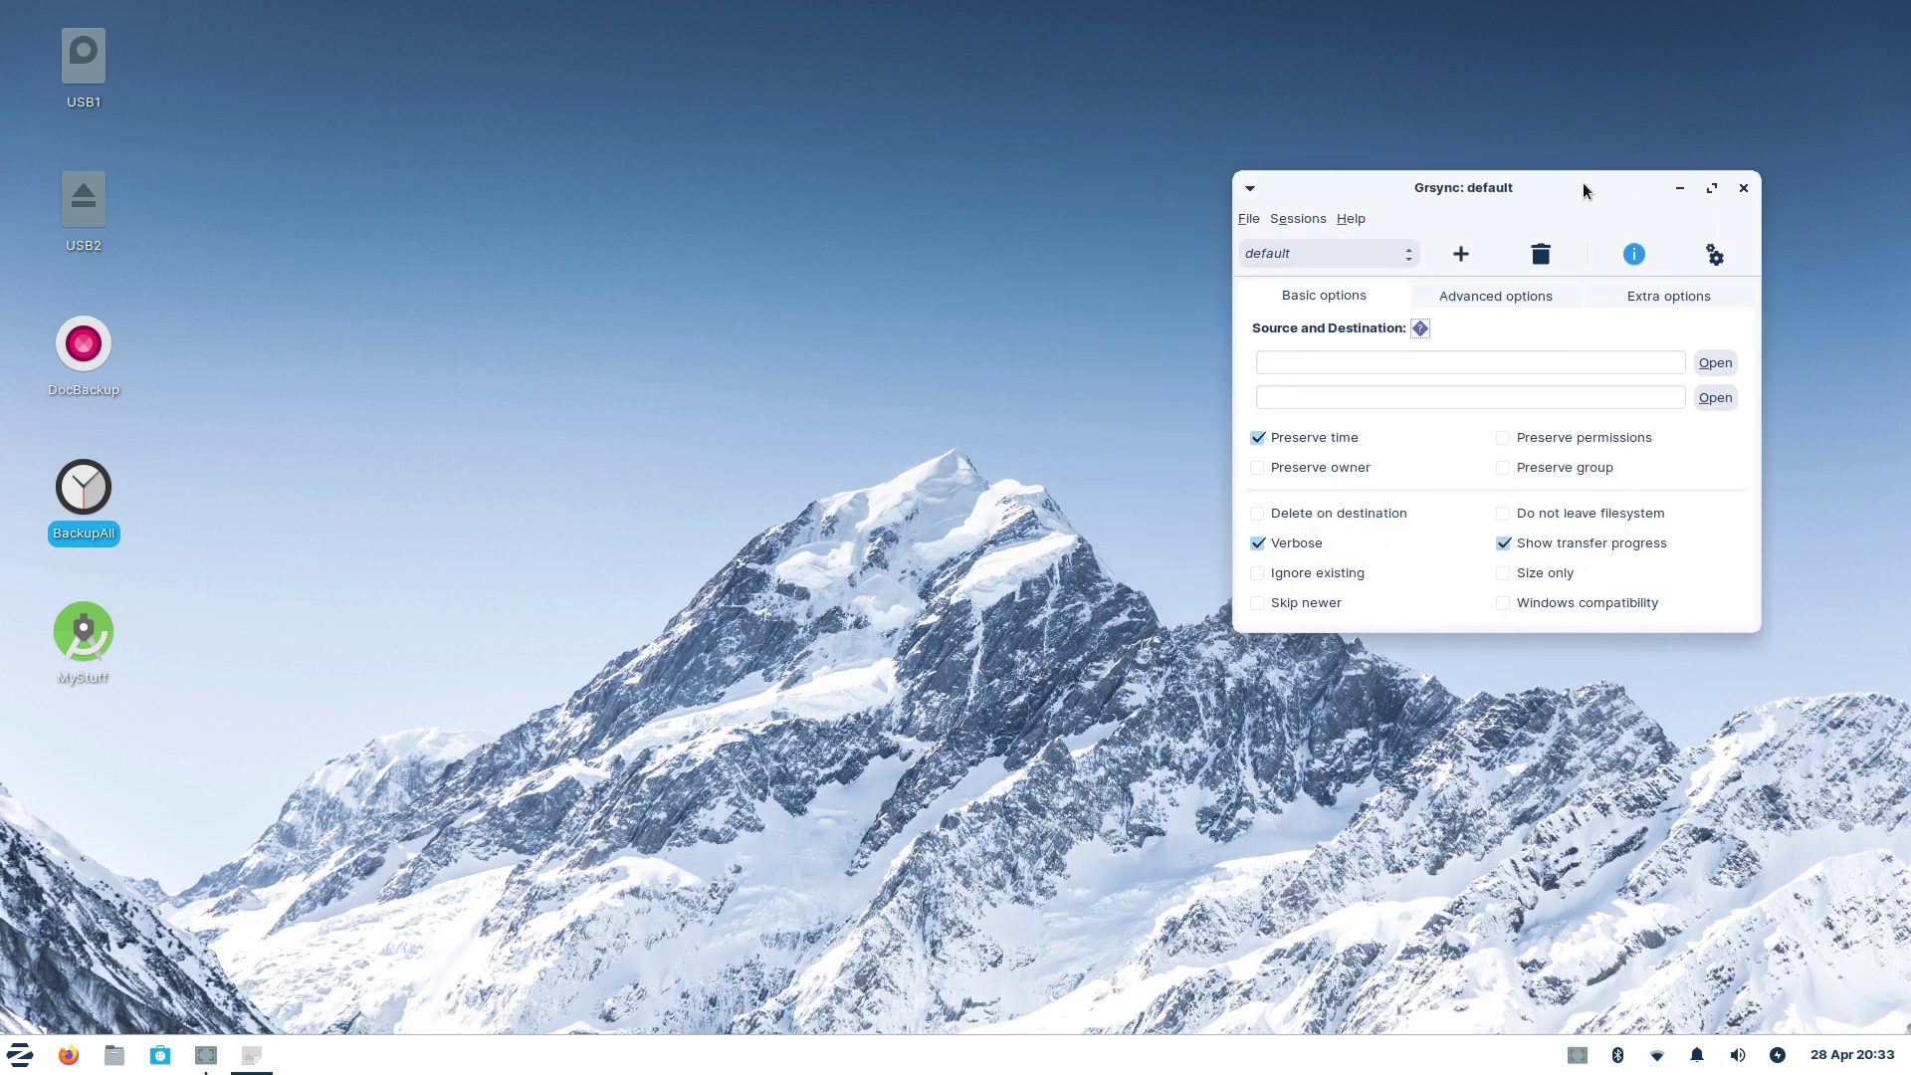
Step: Open Thunar and arrange two stacked file-manager windows, both showing the USB2 drive
{"action": "mouse_move", "coordinate": [78, 501]}
{"action": "left_click", "coordinate": [114, 1055]}
{"action": "left_click_drag", "start_coordinate": [1023, 295], "coordinate": [907, 106]}
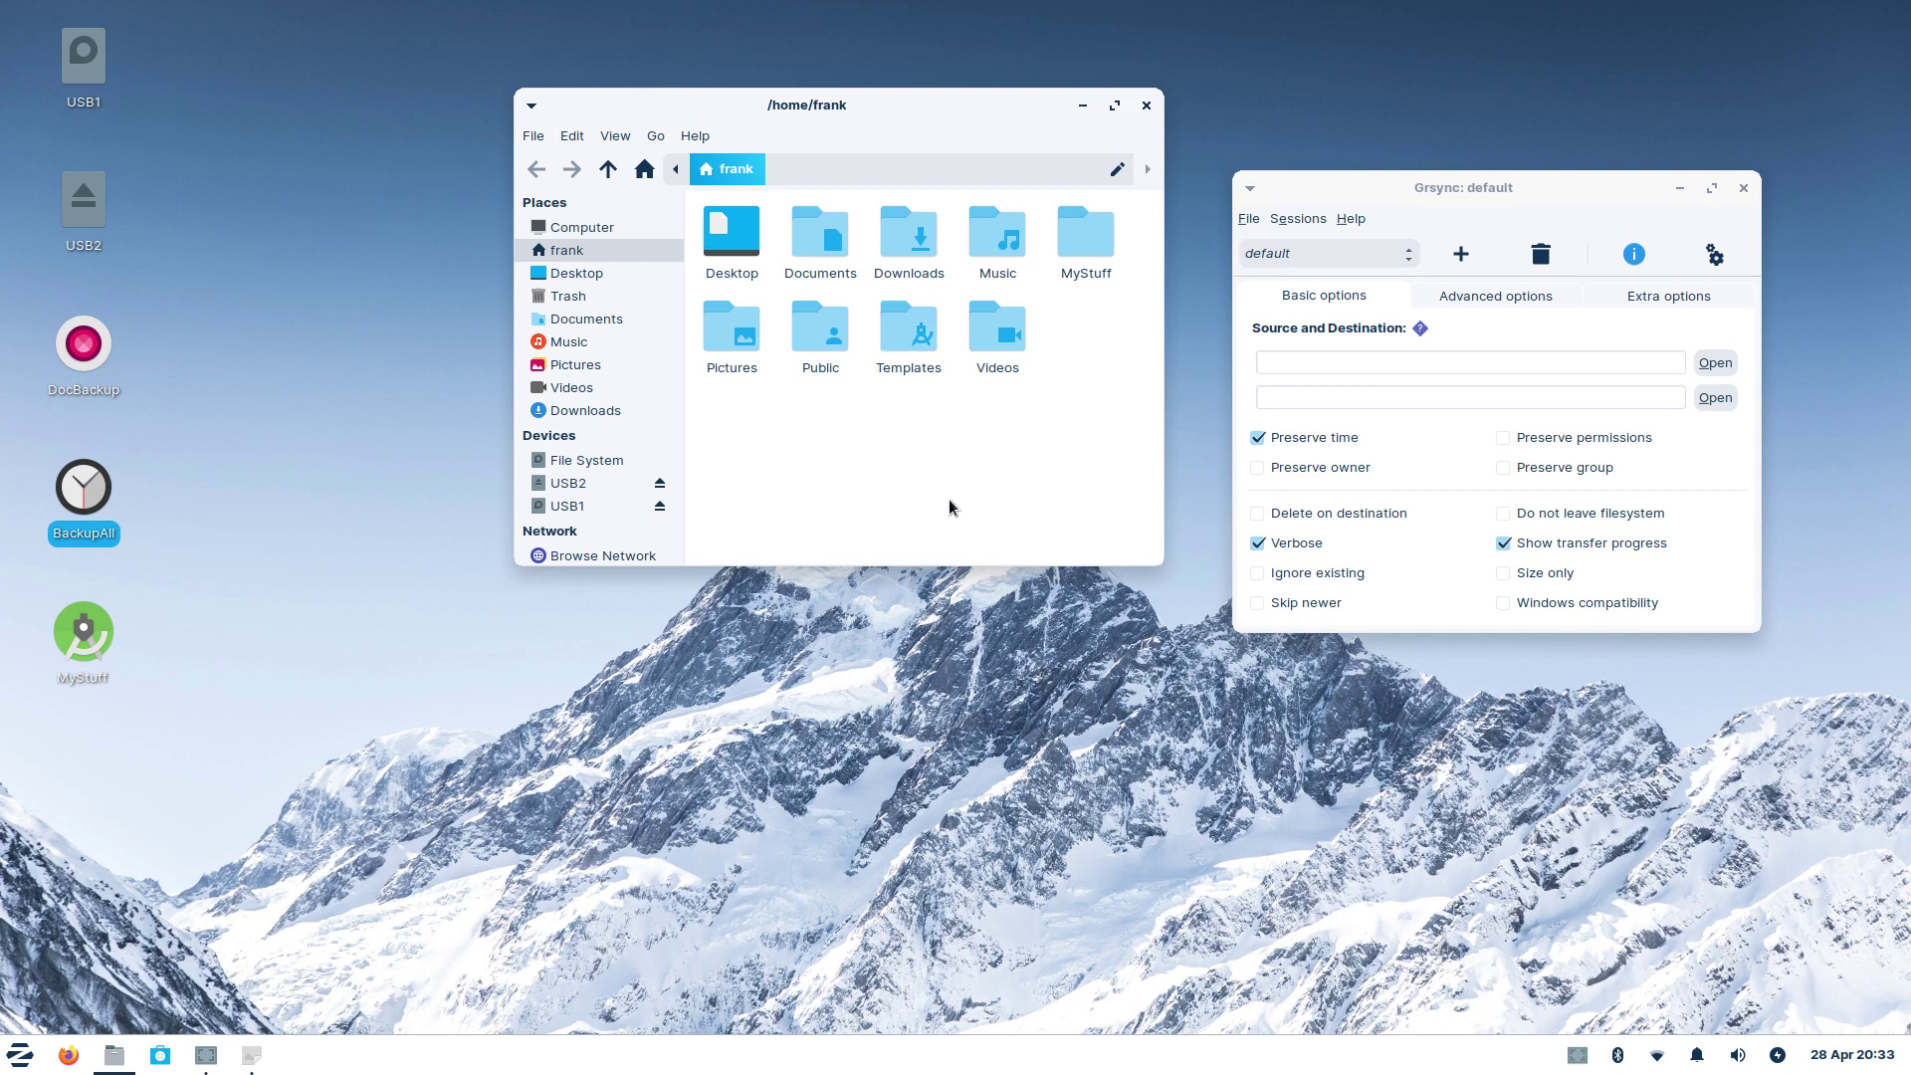
{"action": "left_click", "coordinate": [572, 507]}
{"action": "left_click", "coordinate": [586, 486]}
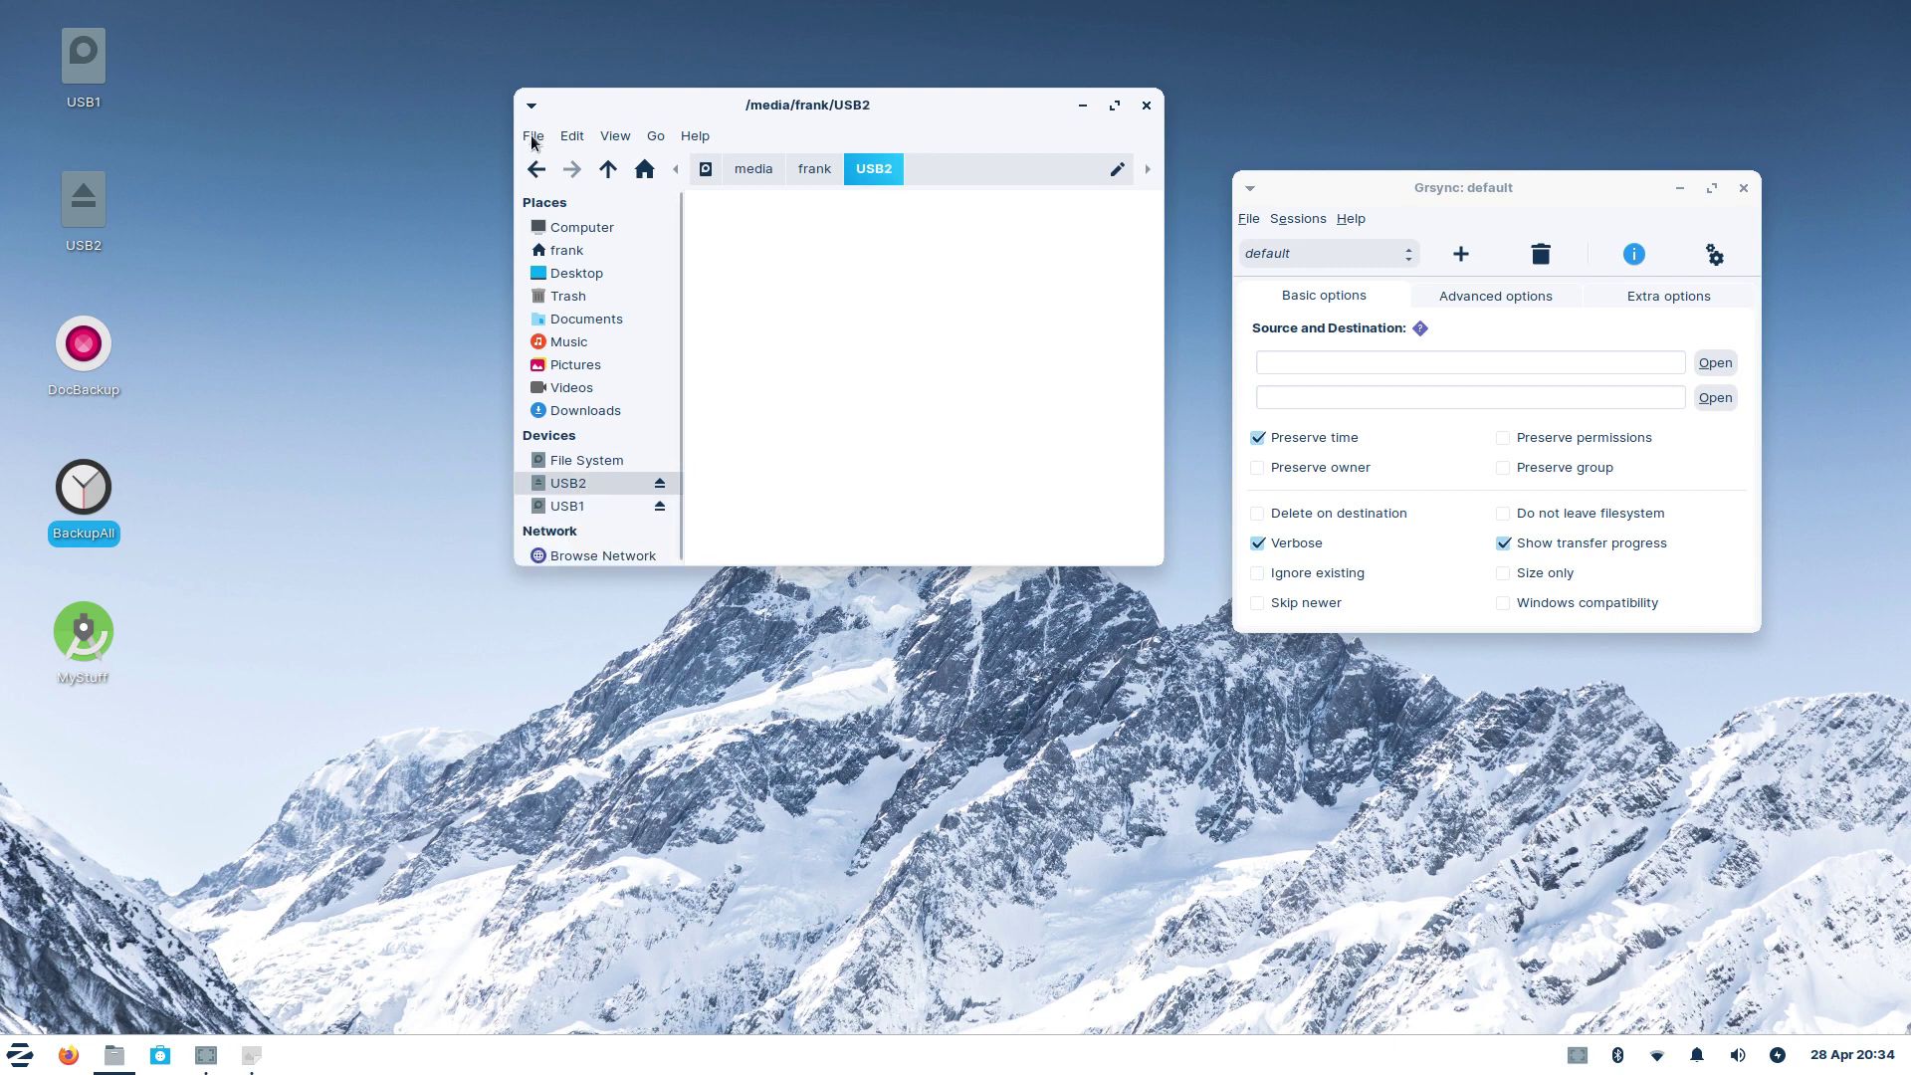
{"action": "left_click", "coordinate": [534, 136]}
{"action": "left_click", "coordinate": [570, 190]}
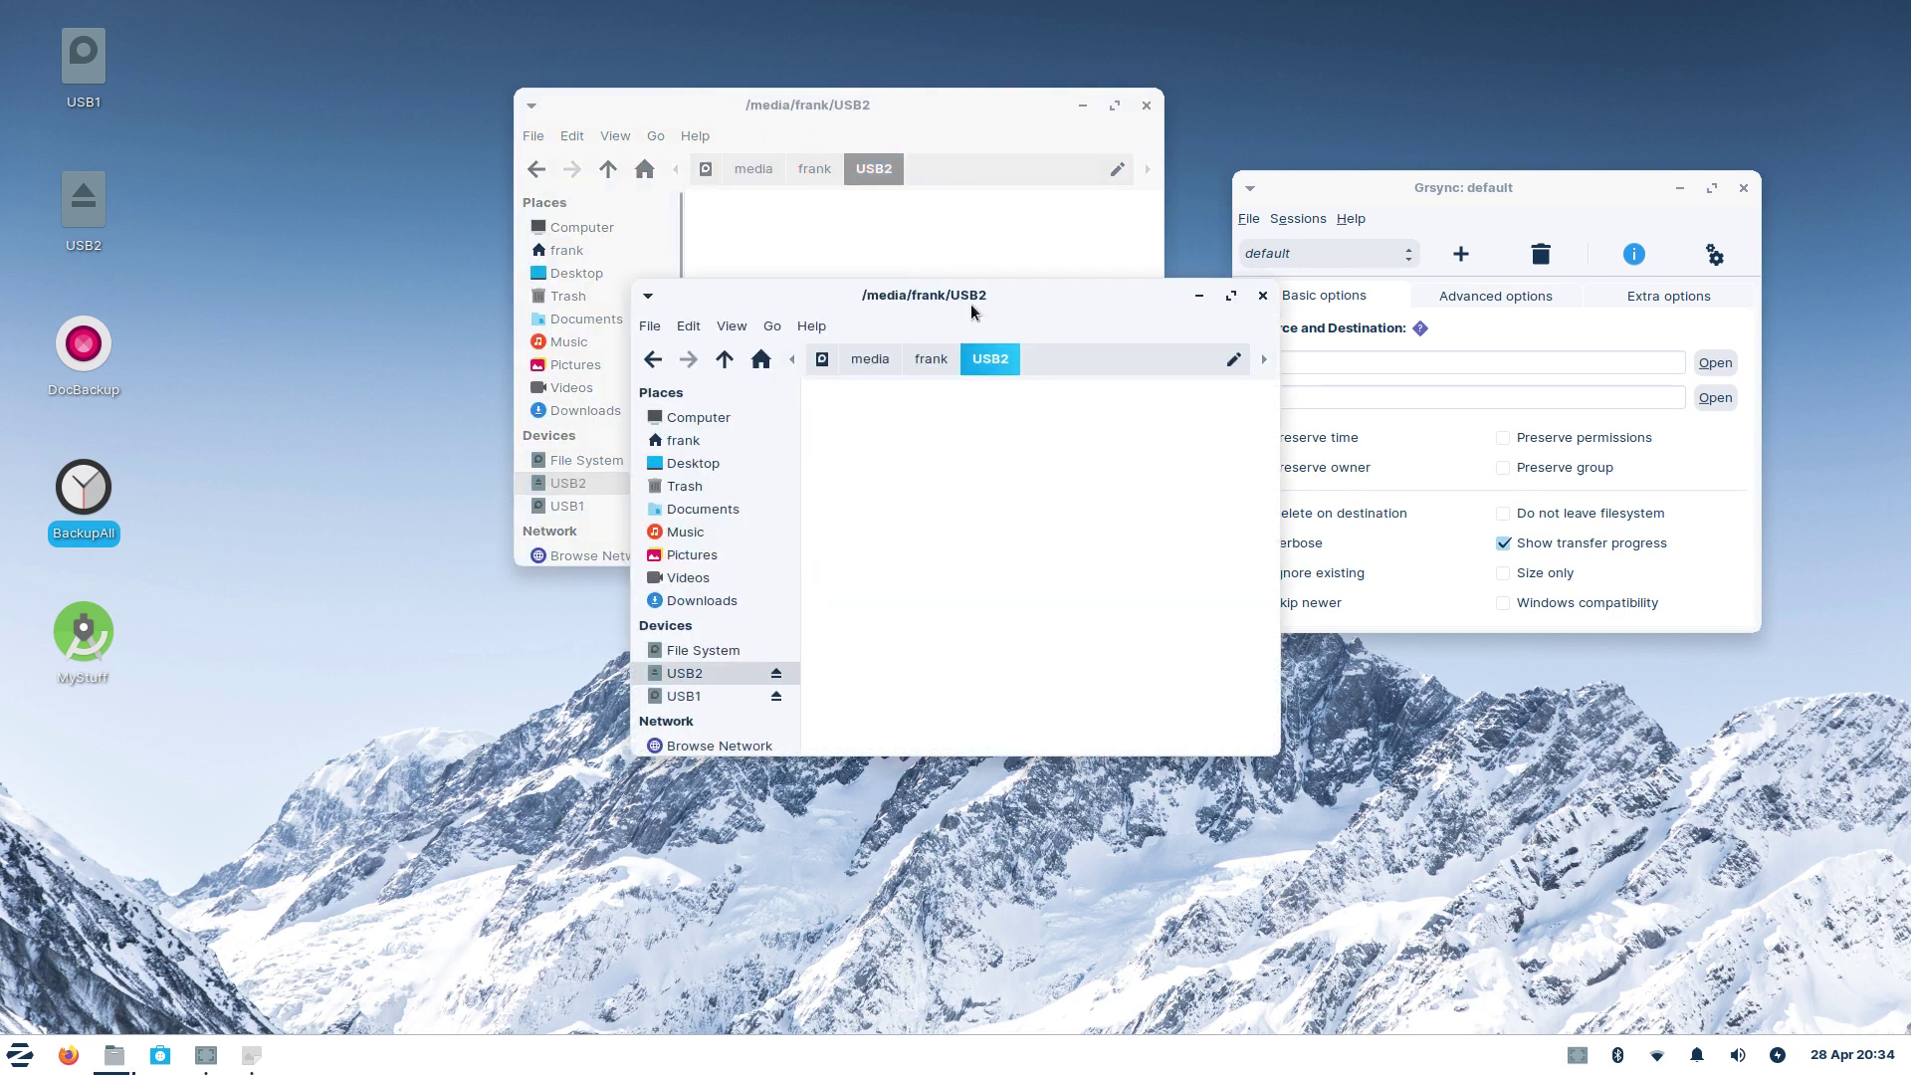
{"action": "left_click_drag", "start_coordinate": [961, 318], "coordinate": [853, 557]}
{"action": "left_click_drag", "start_coordinate": [798, 112], "coordinate": [592, 46]}
{"action": "left_click_drag", "start_coordinate": [810, 533], "coordinate": [628, 546]}
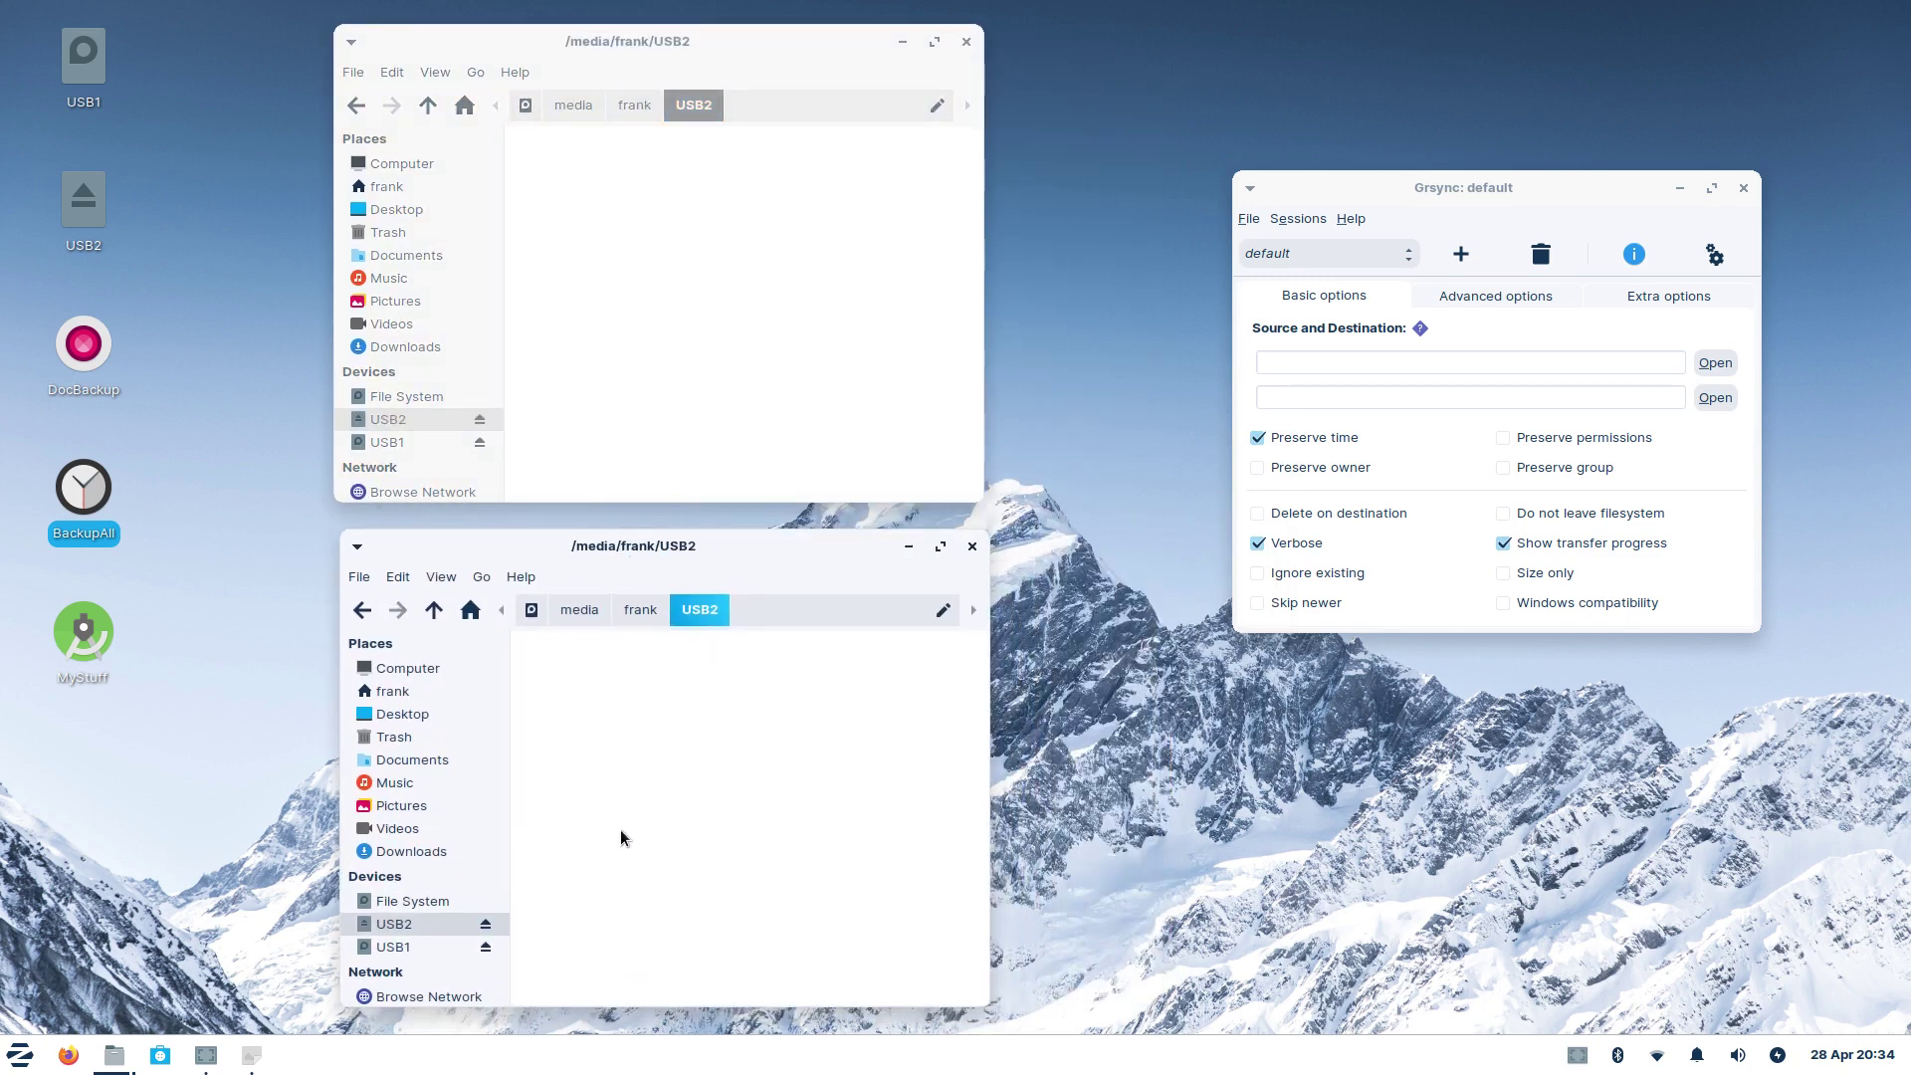
Step: Switch the upper window to USB1 and bring the lower USB2 window forward
{"action": "left_click", "coordinate": [17, 1057]}
{"action": "type", "text": "d"}
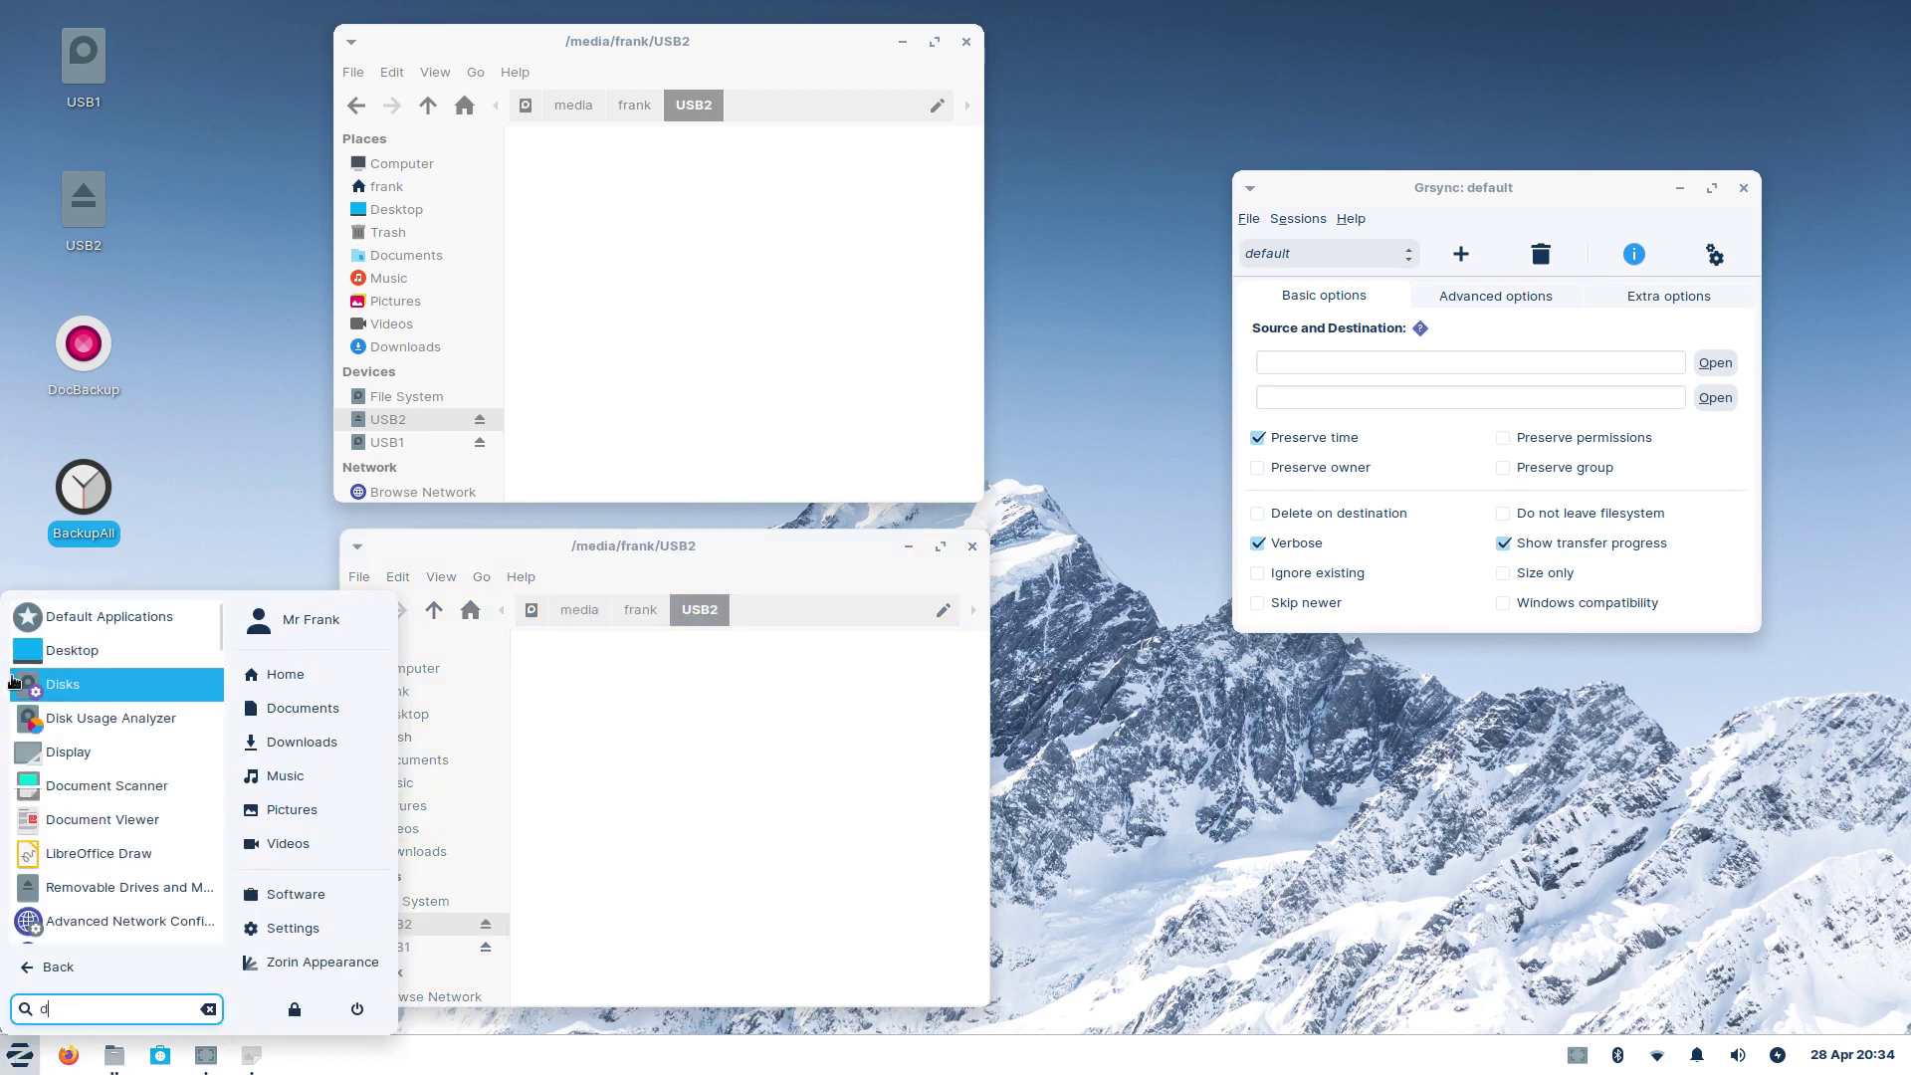
{"action": "left_click", "coordinate": [689, 803]}
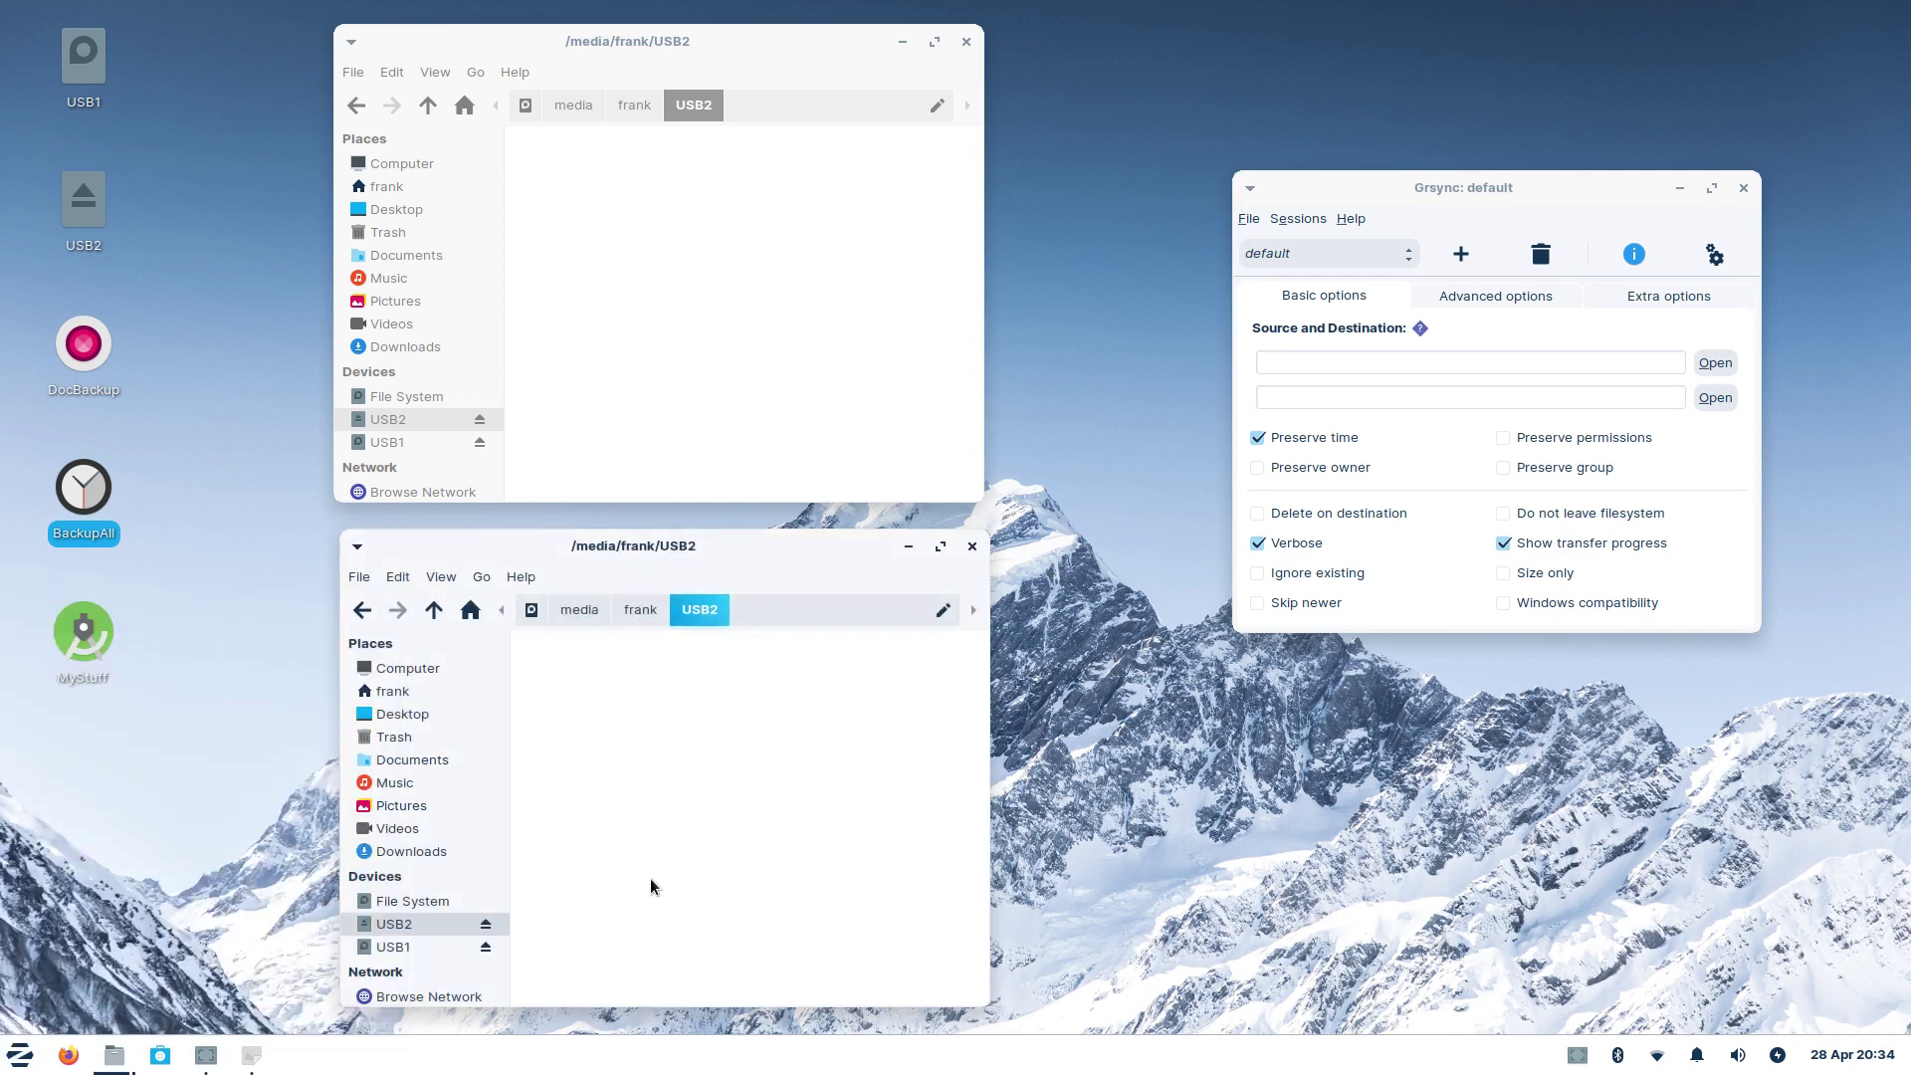
{"action": "mouse_move", "coordinate": [416, 422]}
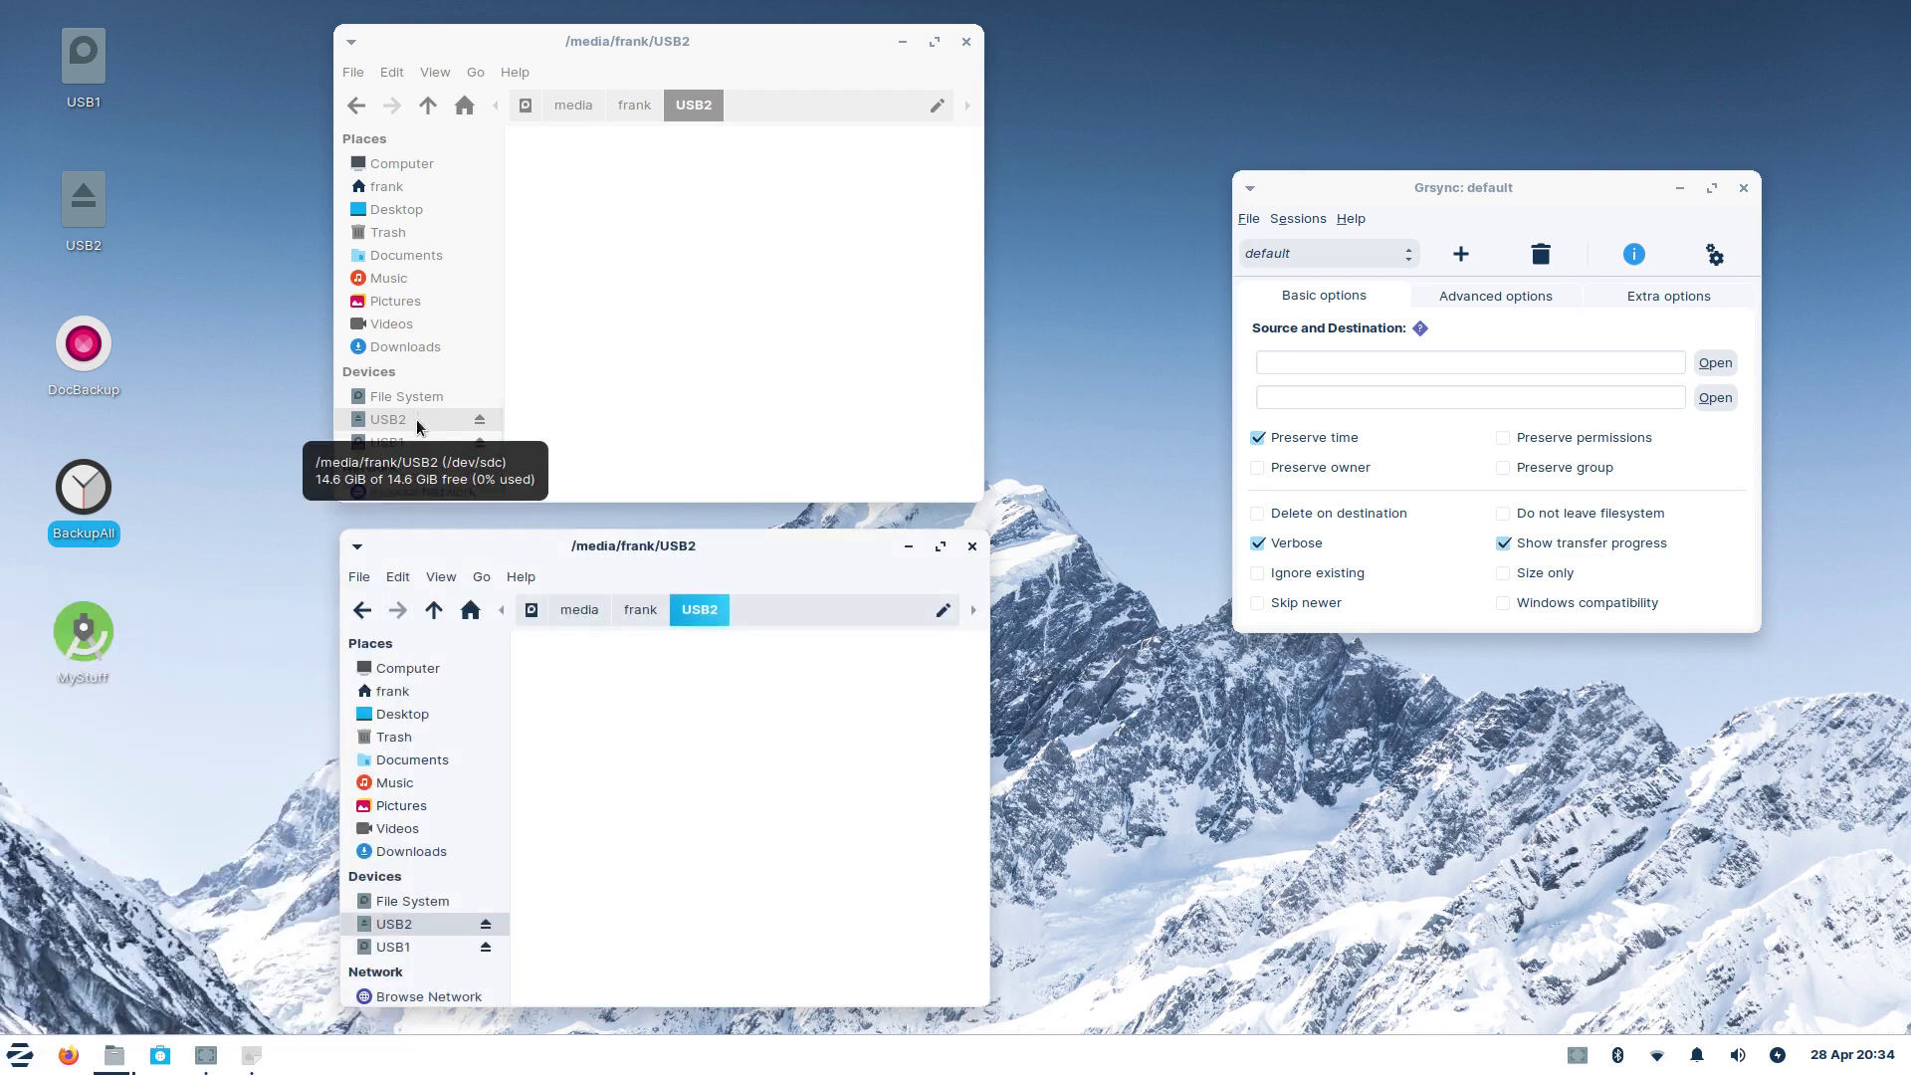
{"action": "left_click", "coordinate": [406, 440]}
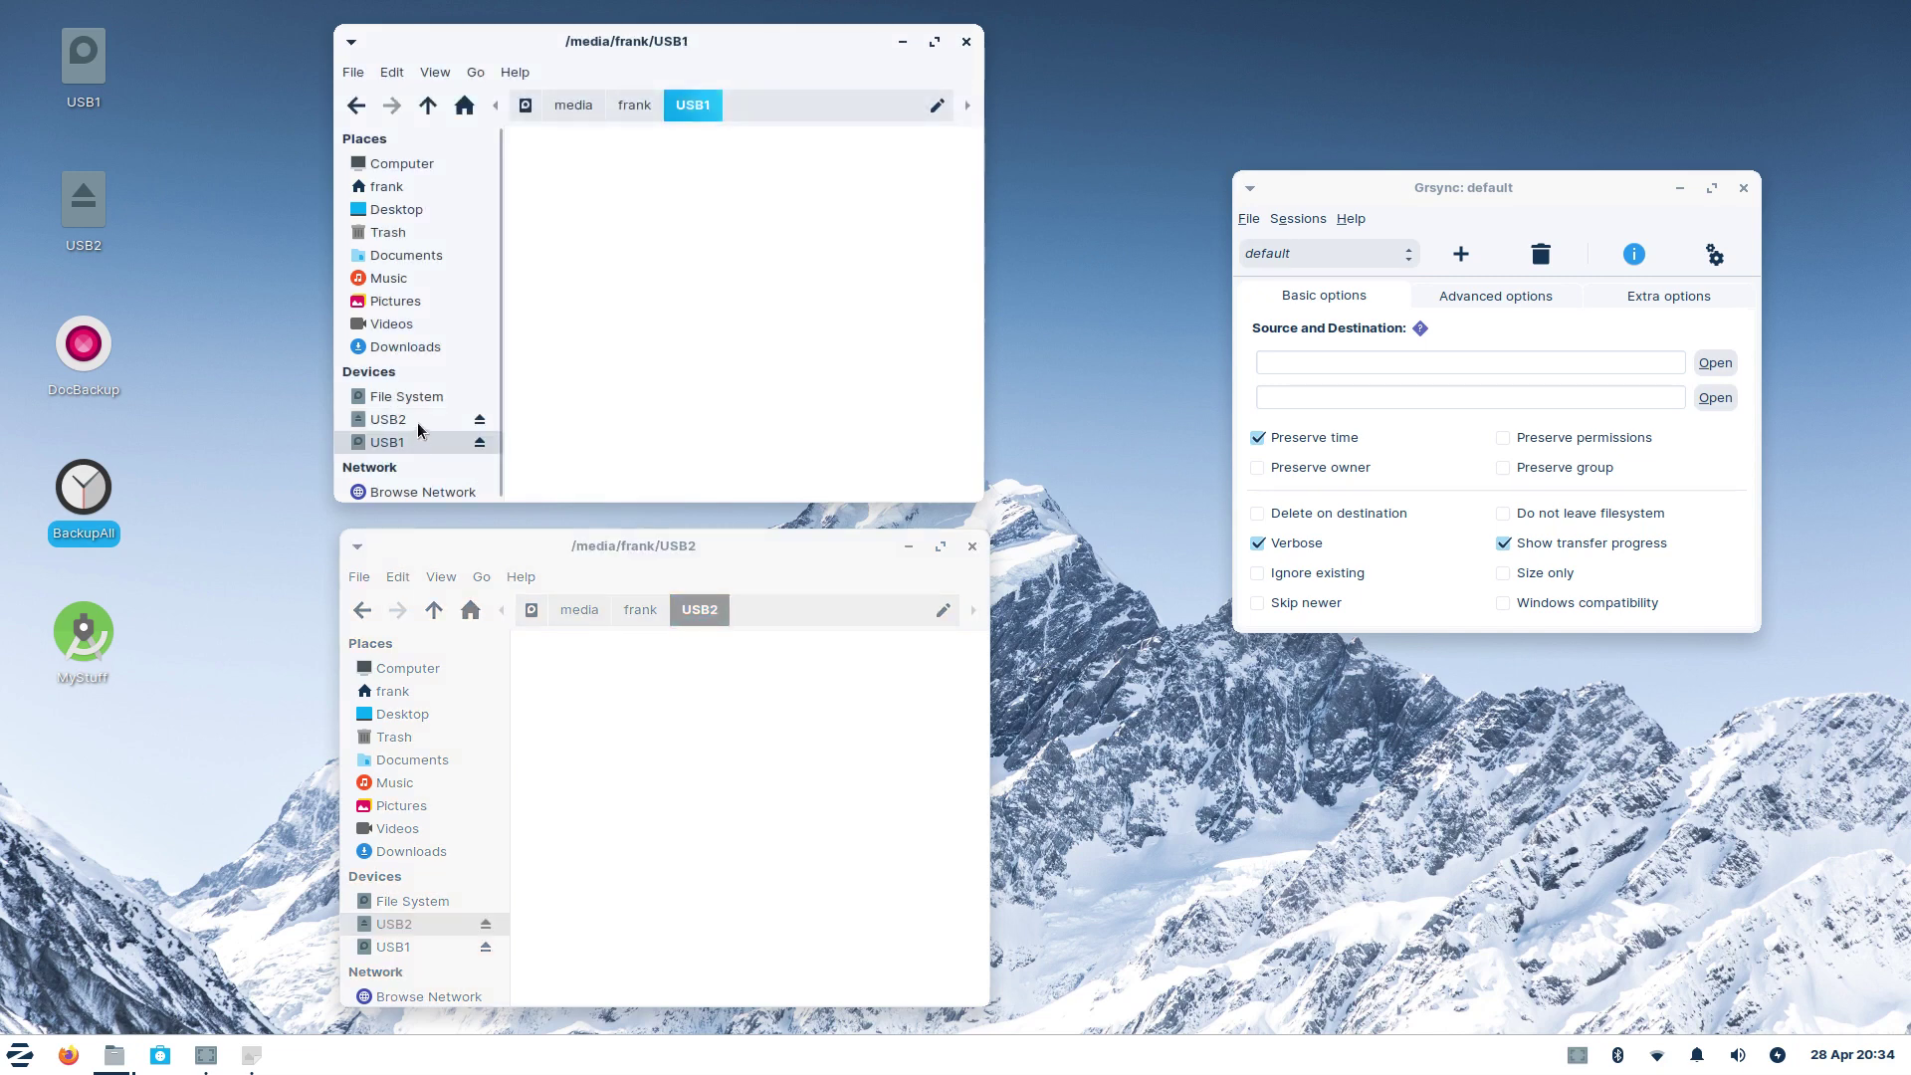
{"action": "left_click", "coordinate": [416, 422]}
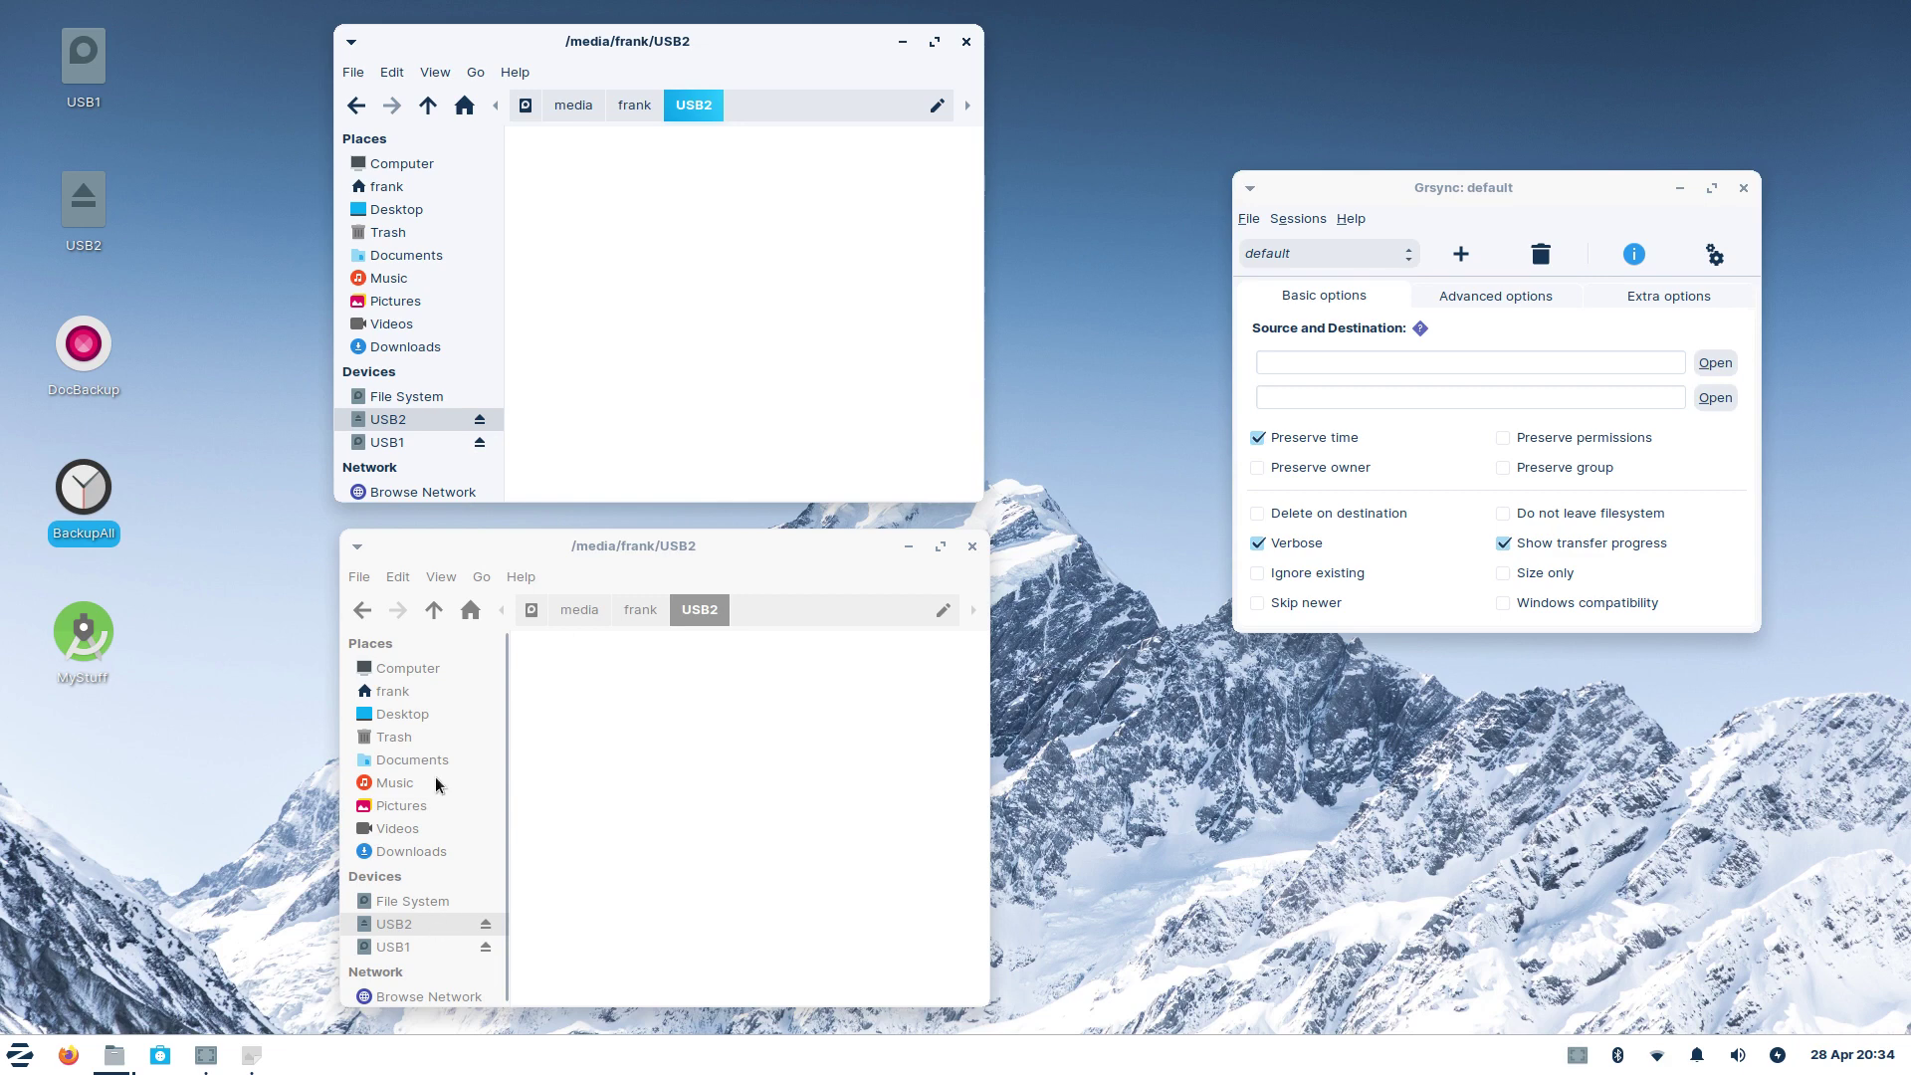
{"action": "left_click", "coordinate": [428, 444]}
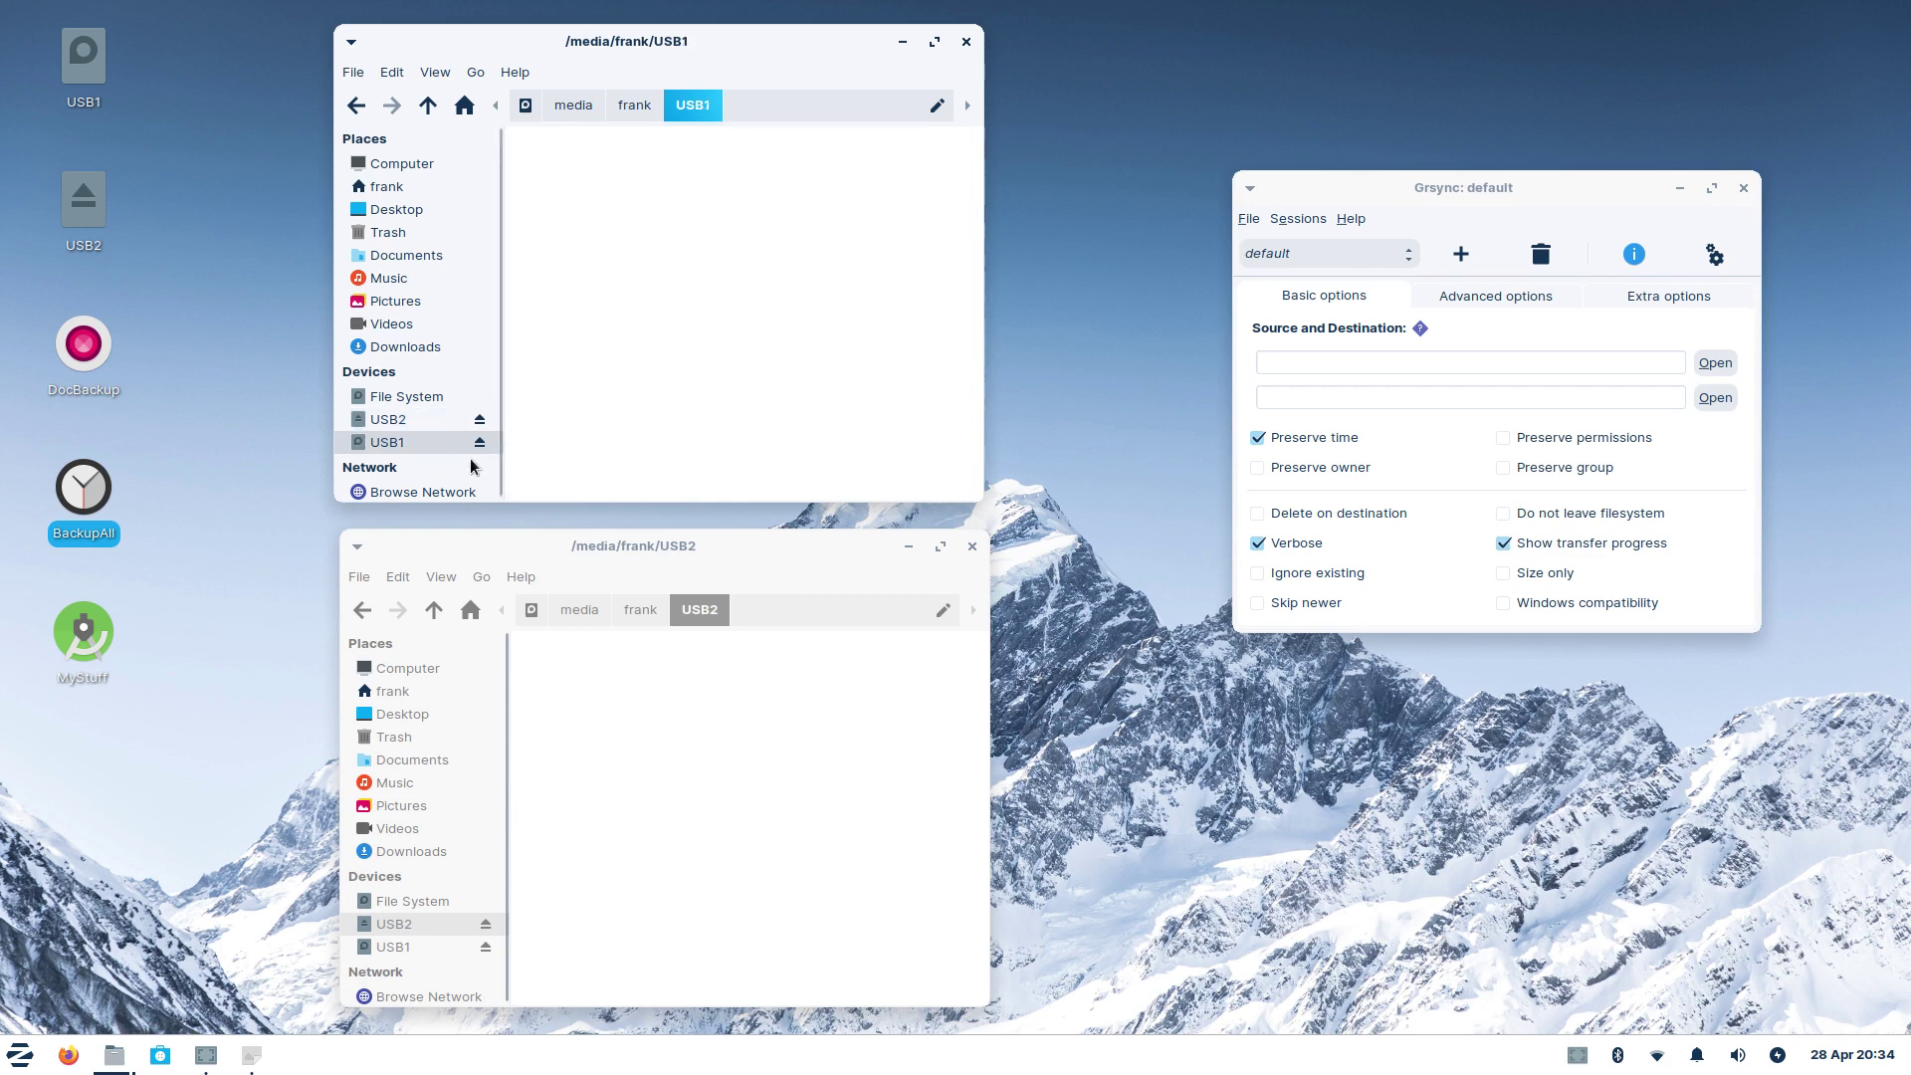
{"action": "left_click", "coordinate": [416, 924]}
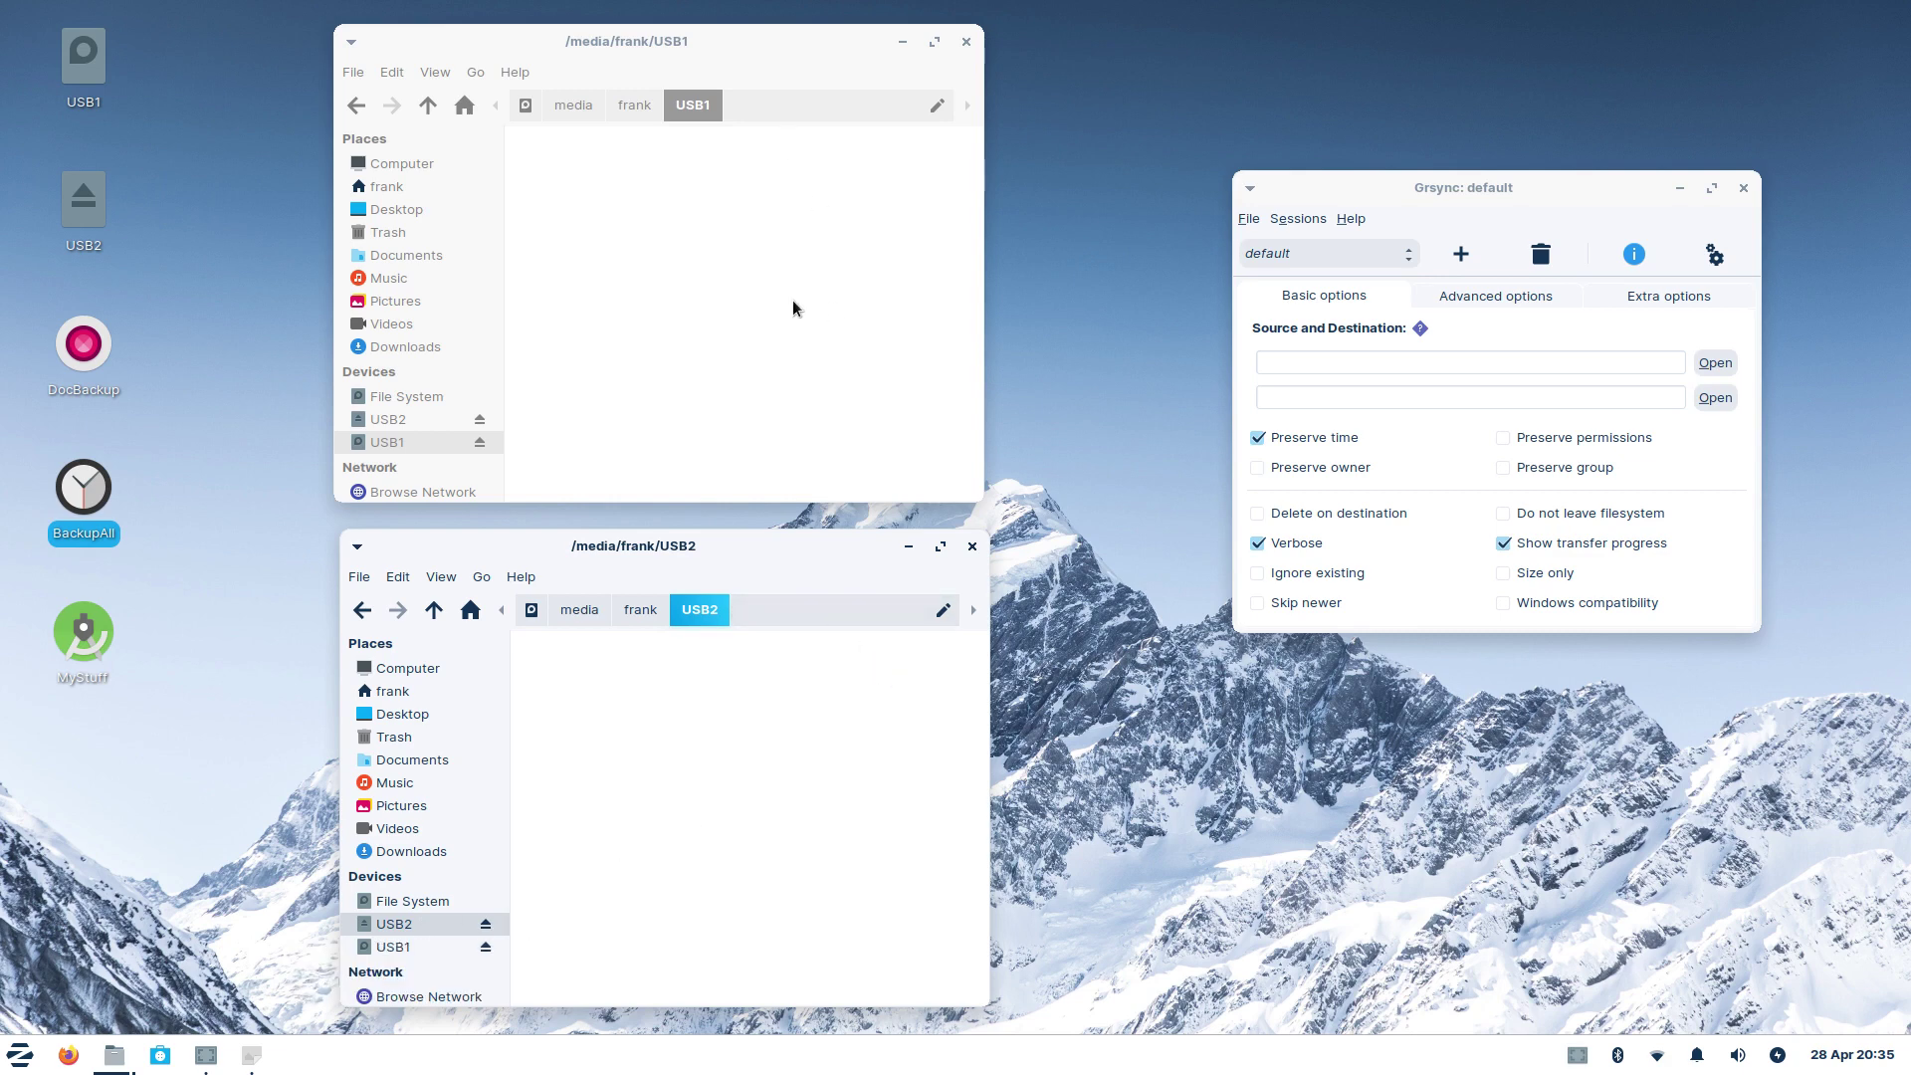
Step: Move Grsync slightly right and look through the Advanced and Extra options tabs
{"action": "left_click", "coordinate": [765, 220]}
{"action": "left_click", "coordinate": [714, 844]}
{"action": "mouse_move", "coordinate": [1564, 190]}
{"action": "left_mouse_down"}
{"action": "mouse_move", "coordinate": [1613, 186]}
{"action": "mouse_move", "coordinate": [1563, 210]}
{"action": "left_mouse_up"}
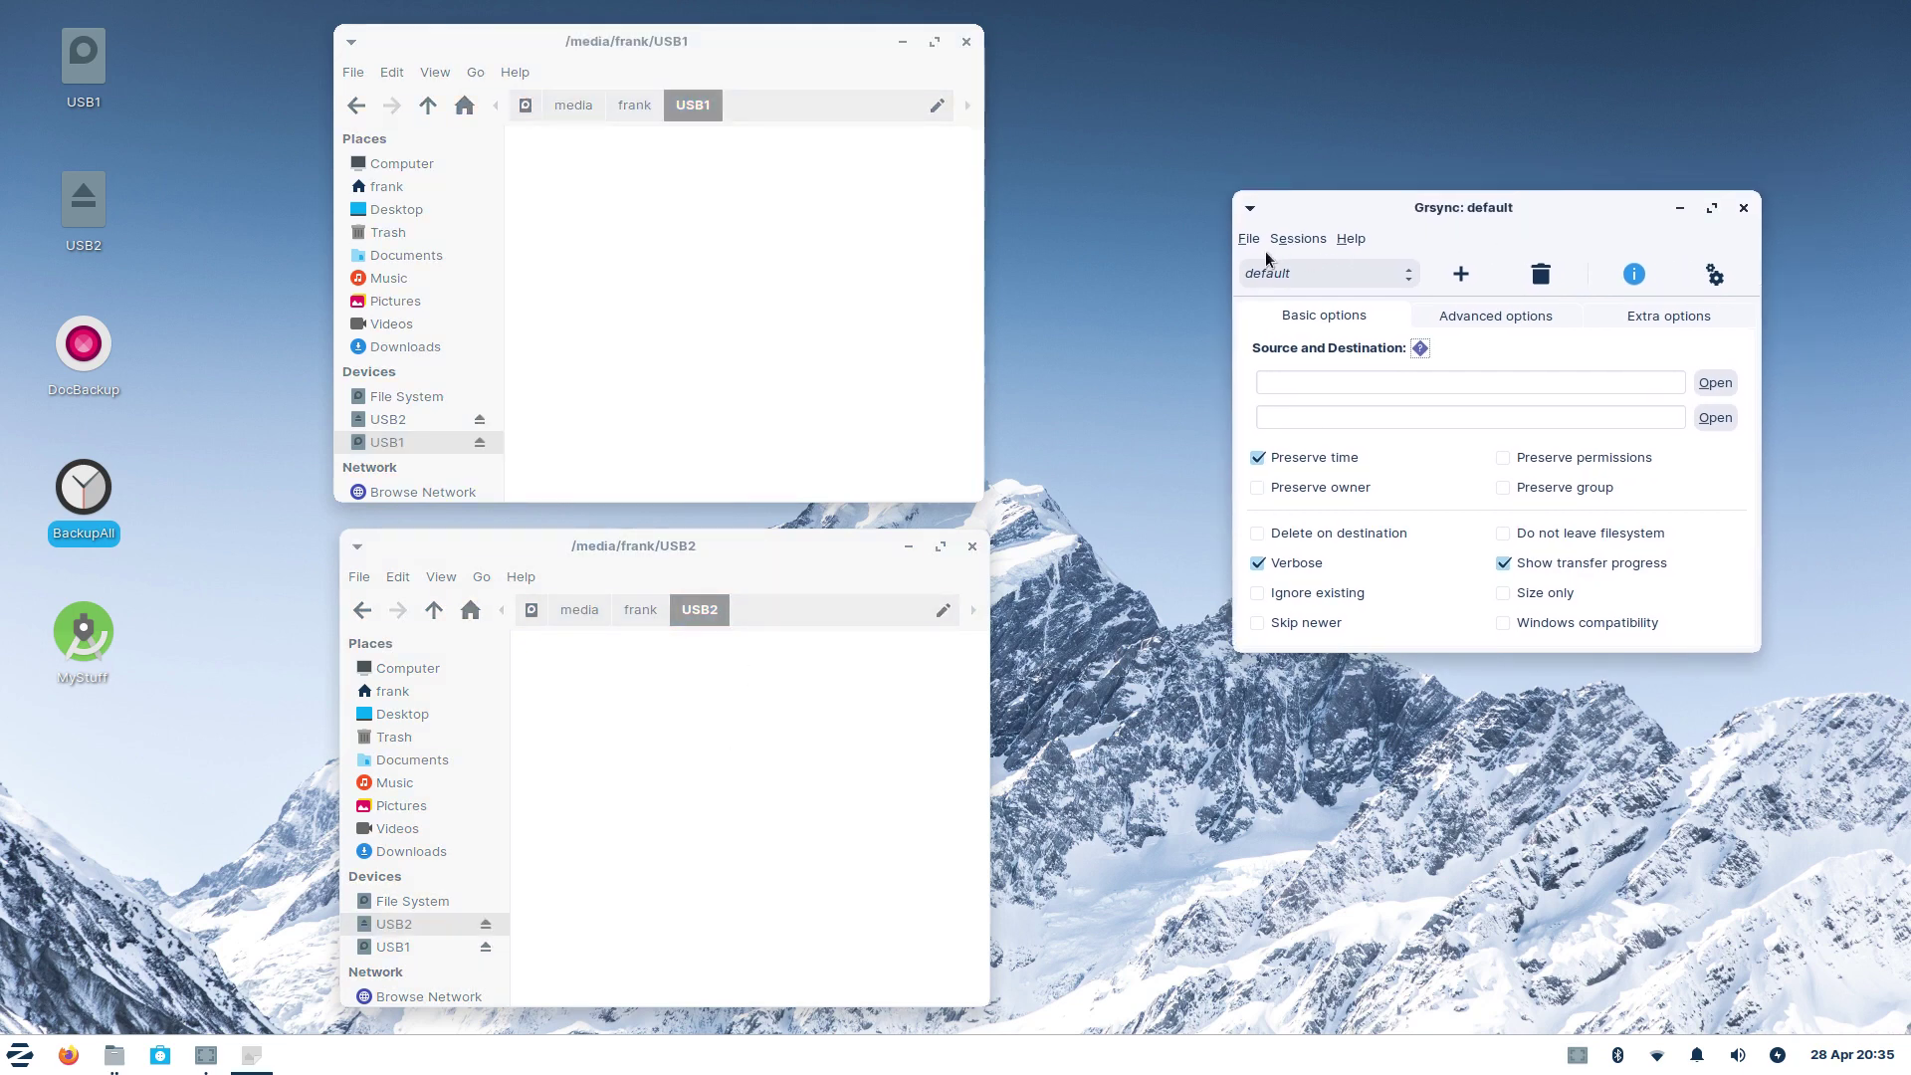
{"action": "left_click", "coordinate": [1488, 315]}
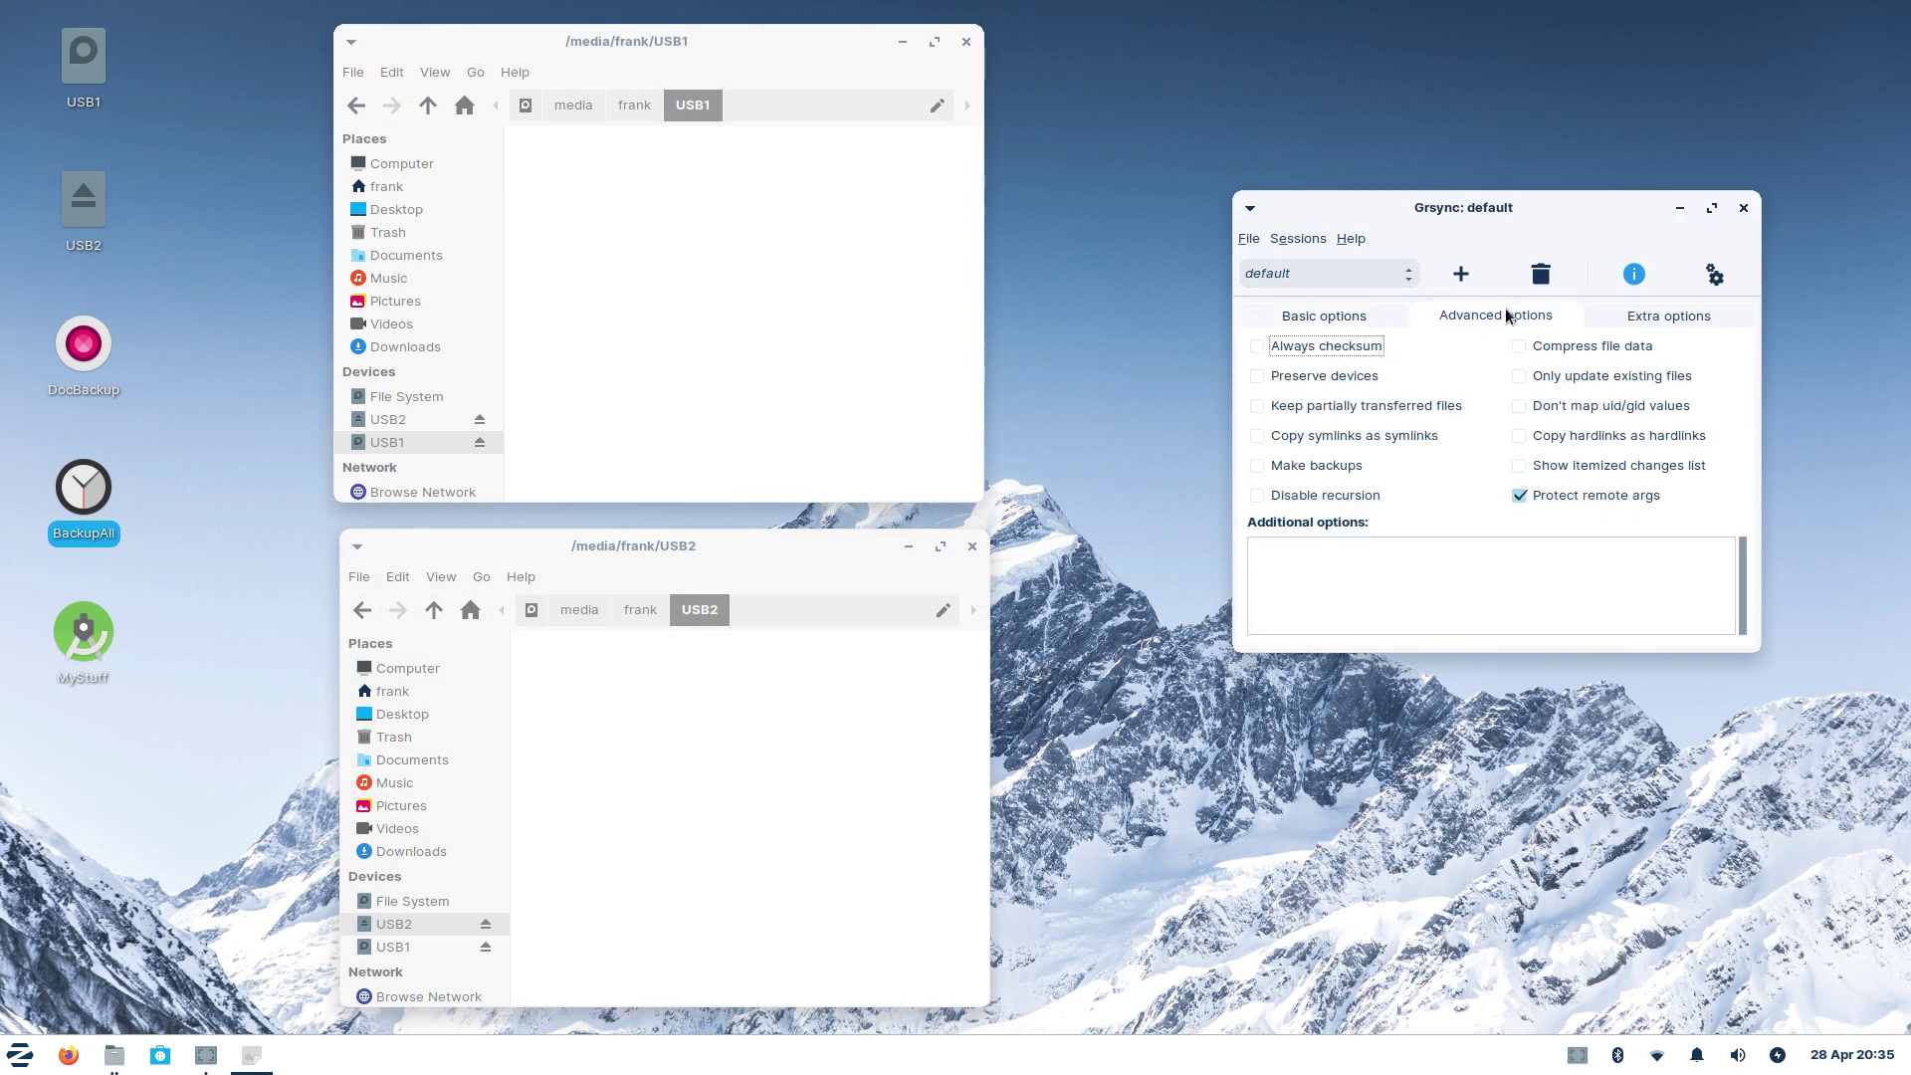
{"action": "left_click", "coordinate": [1657, 310]}
{"action": "left_click", "coordinate": [1453, 316]}
{"action": "left_click", "coordinate": [1364, 316]}
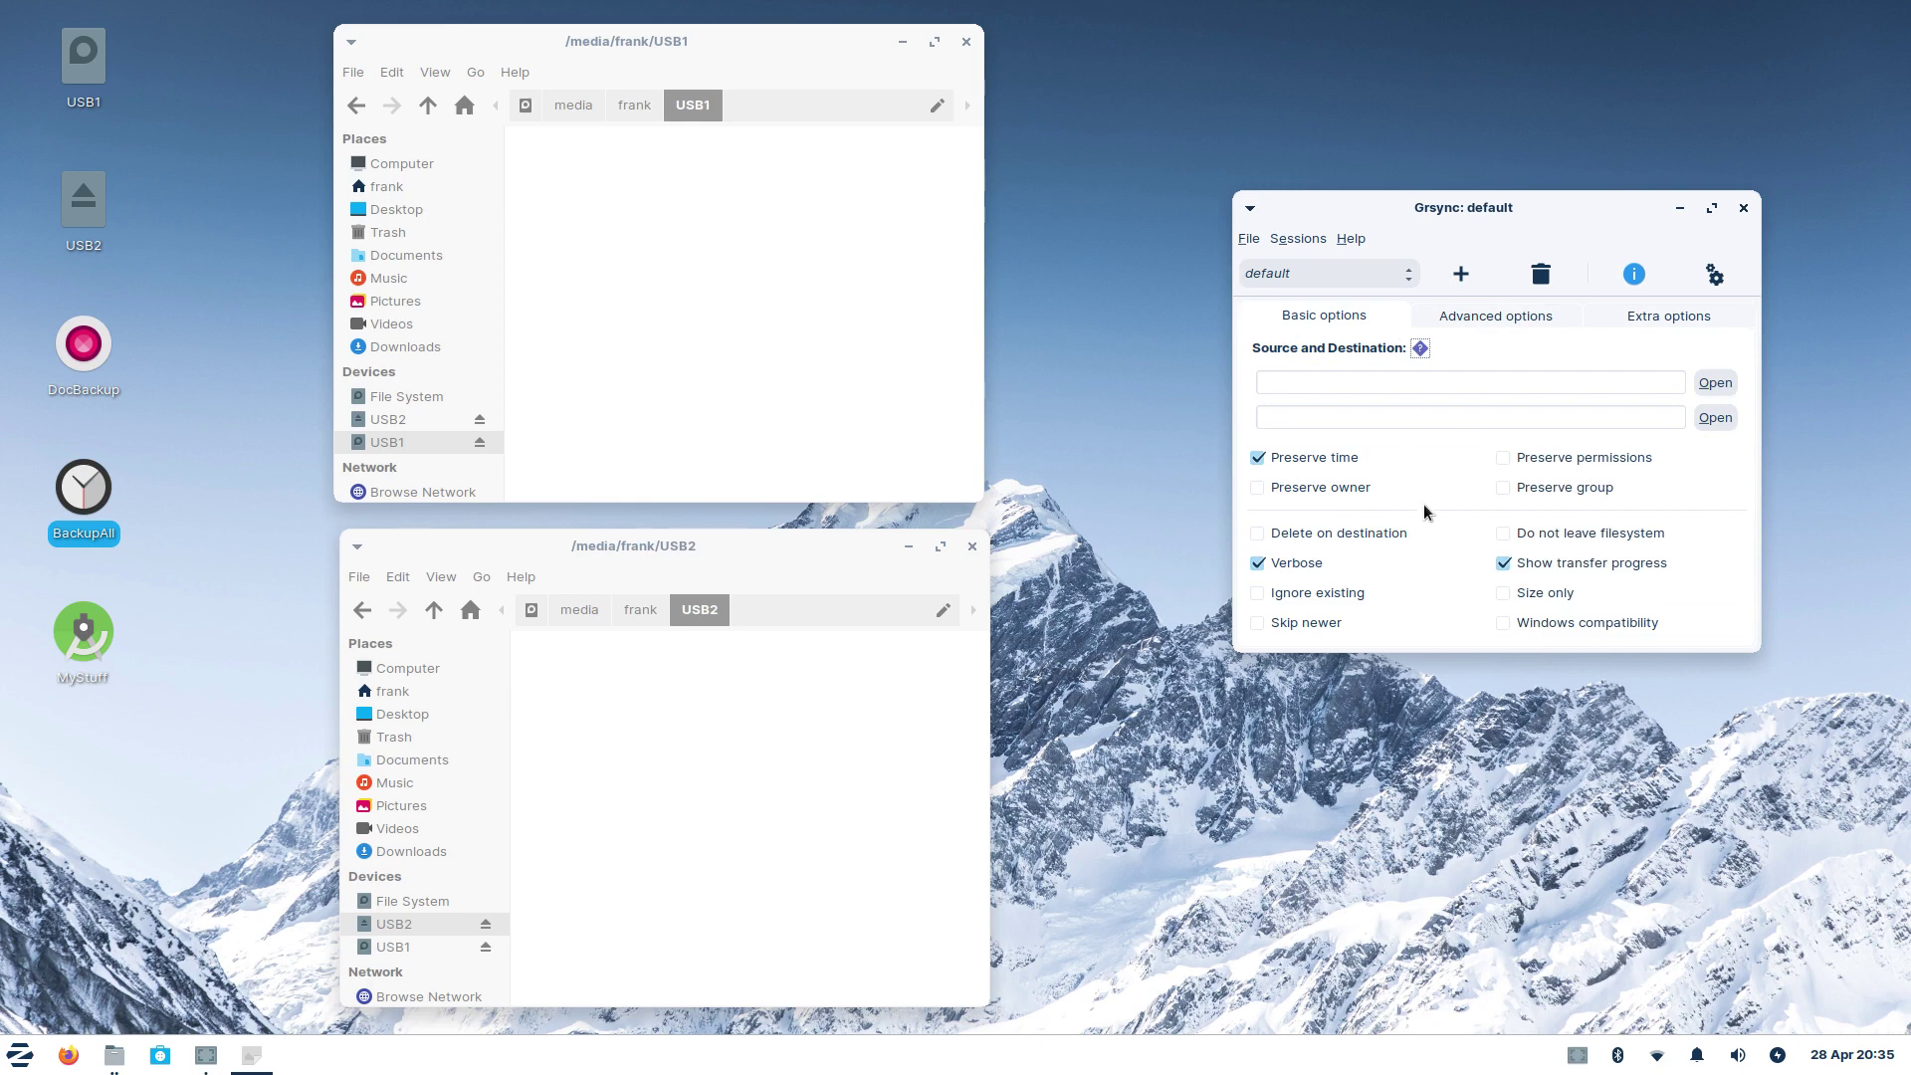
Step: Open Grsync's File menu with its browse, simulate and execute actions
{"action": "left_click", "coordinate": [1245, 239]}
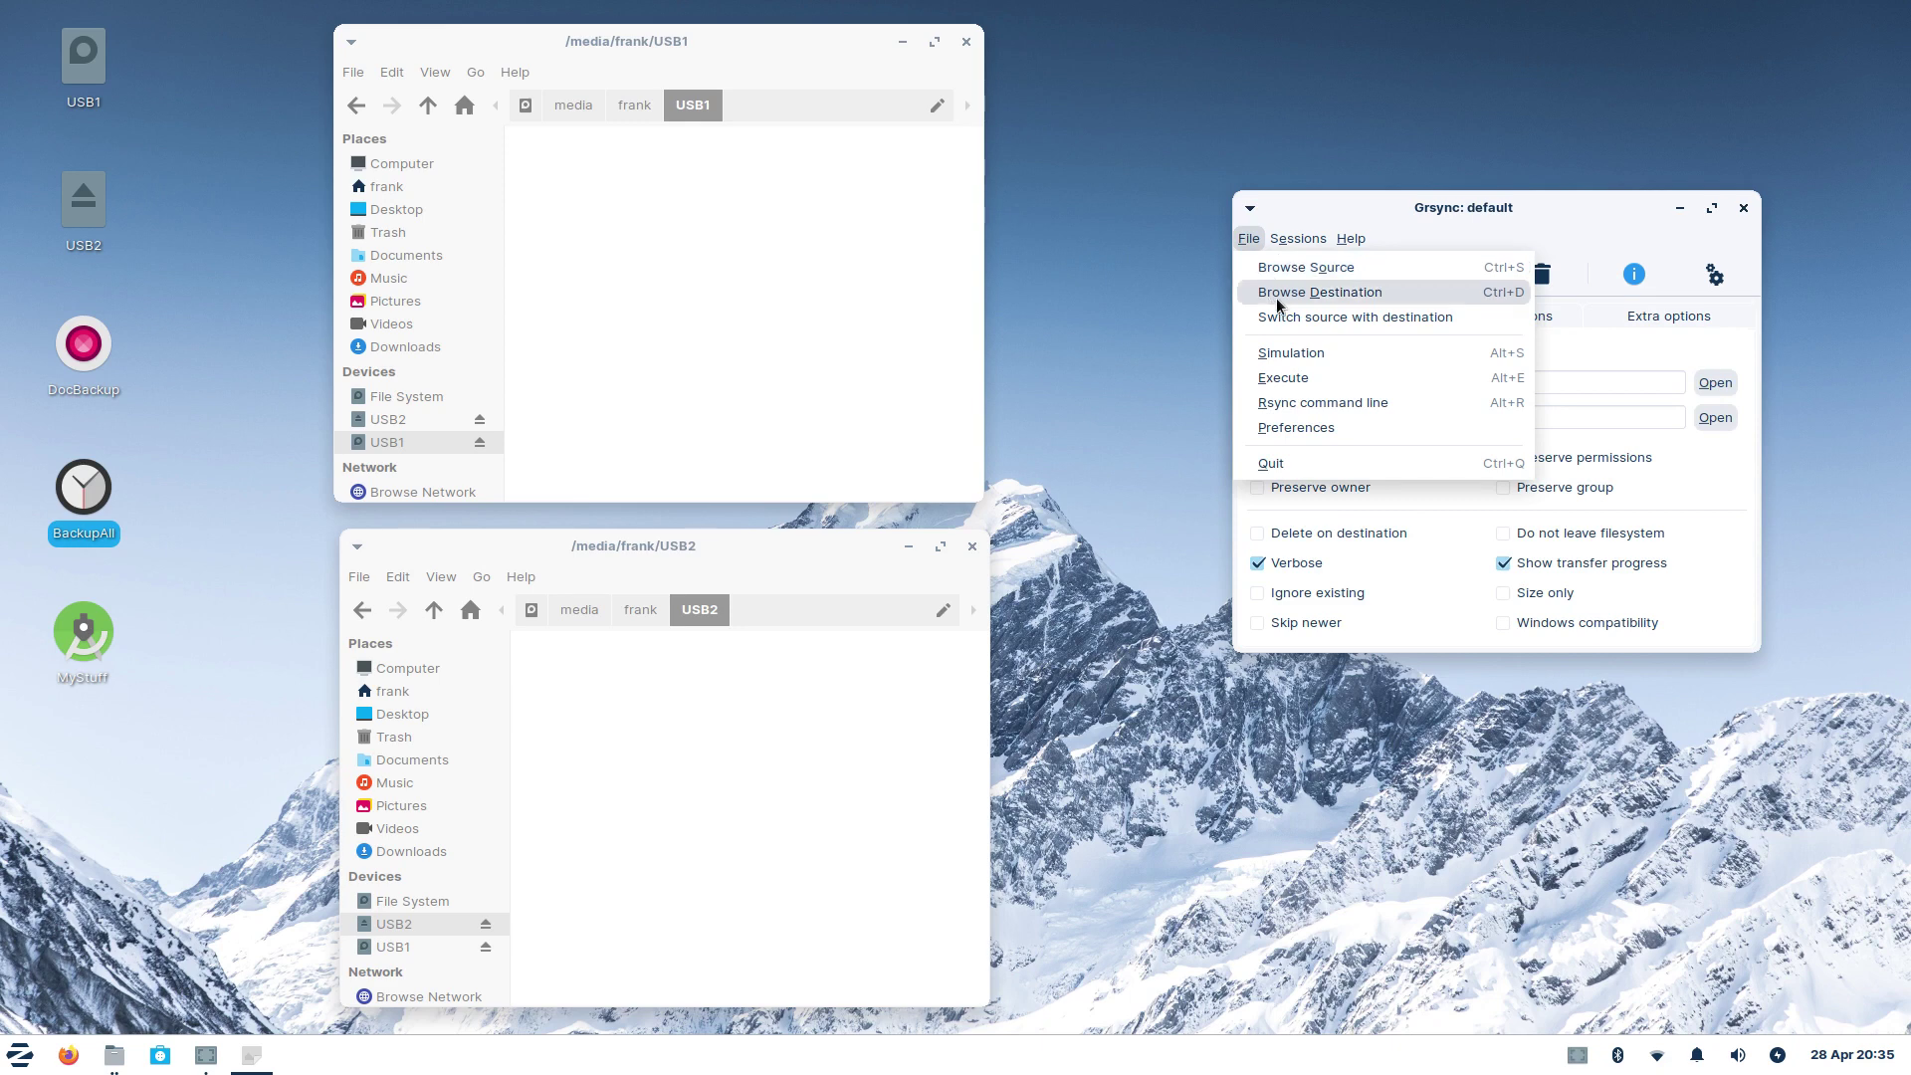
{"action": "left_click", "coordinate": [1701, 330]}
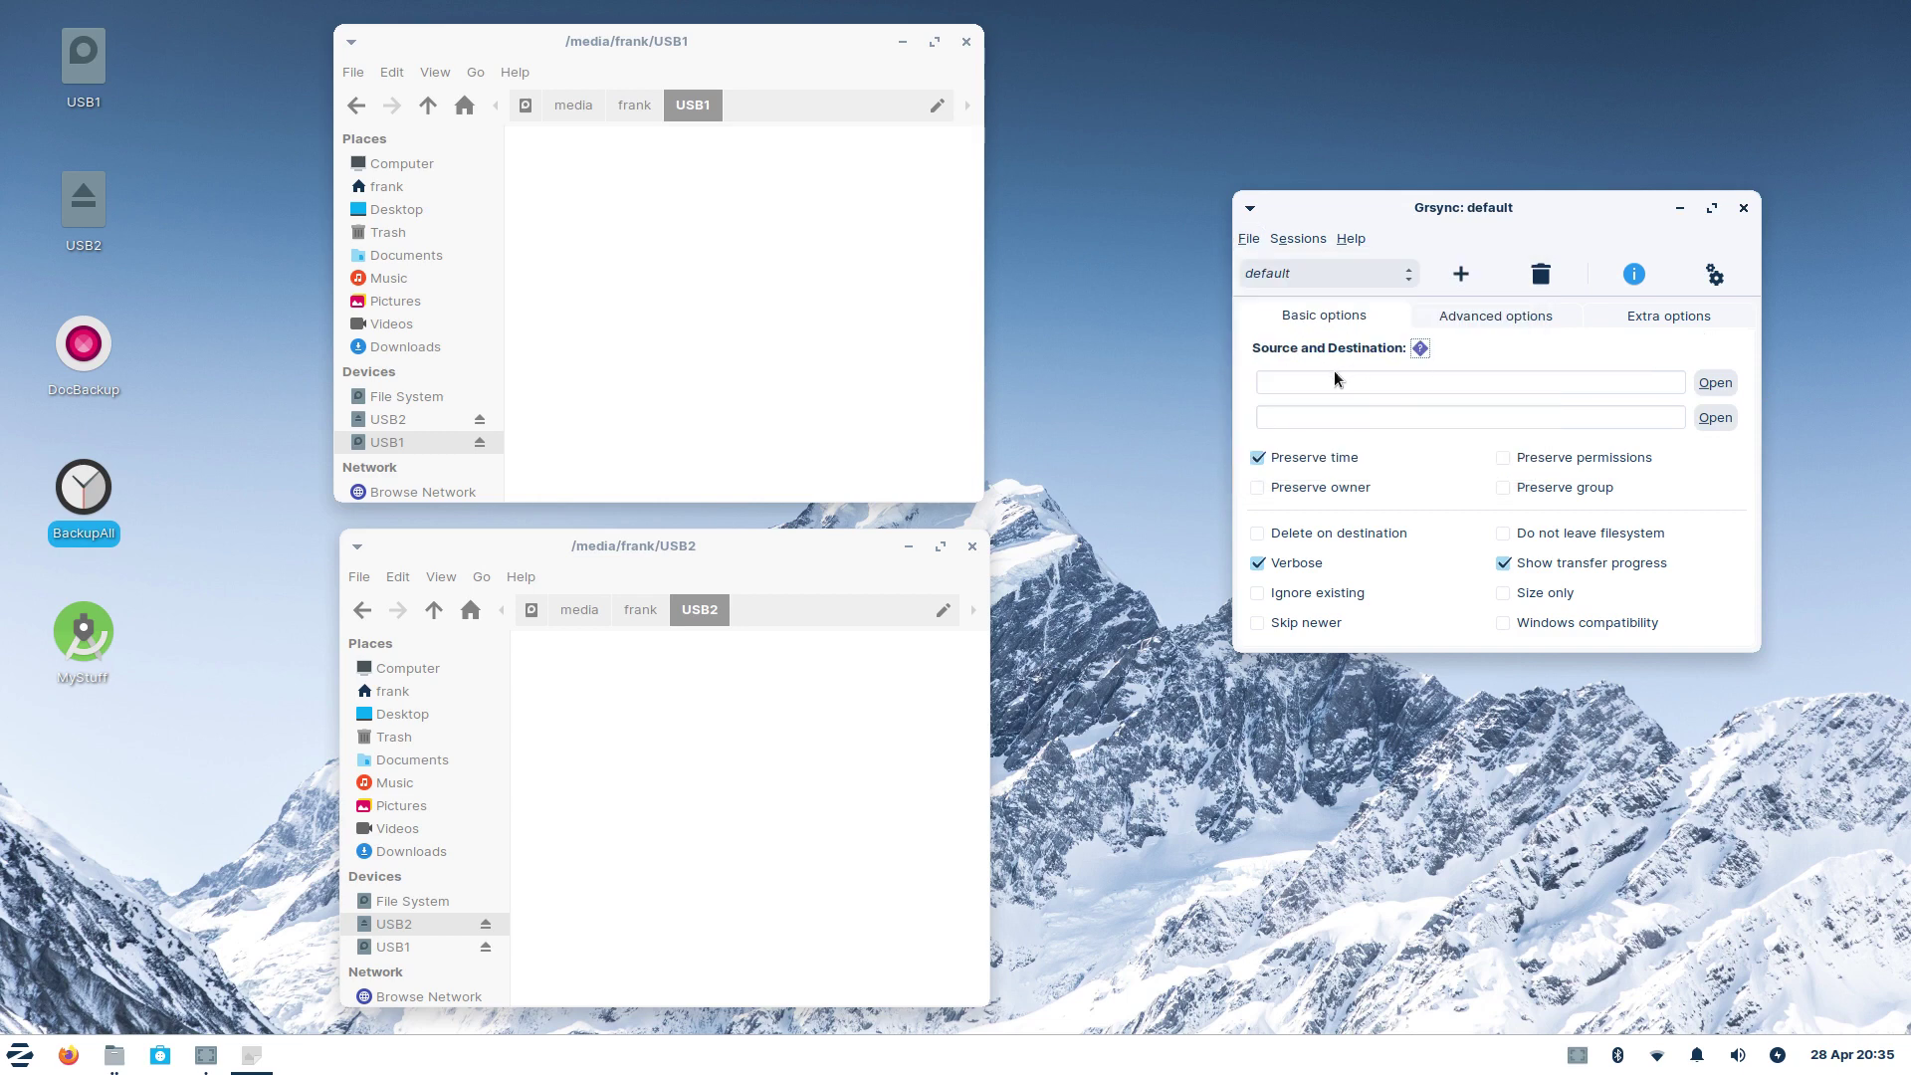
{"action": "left_click", "coordinate": [1248, 239]}
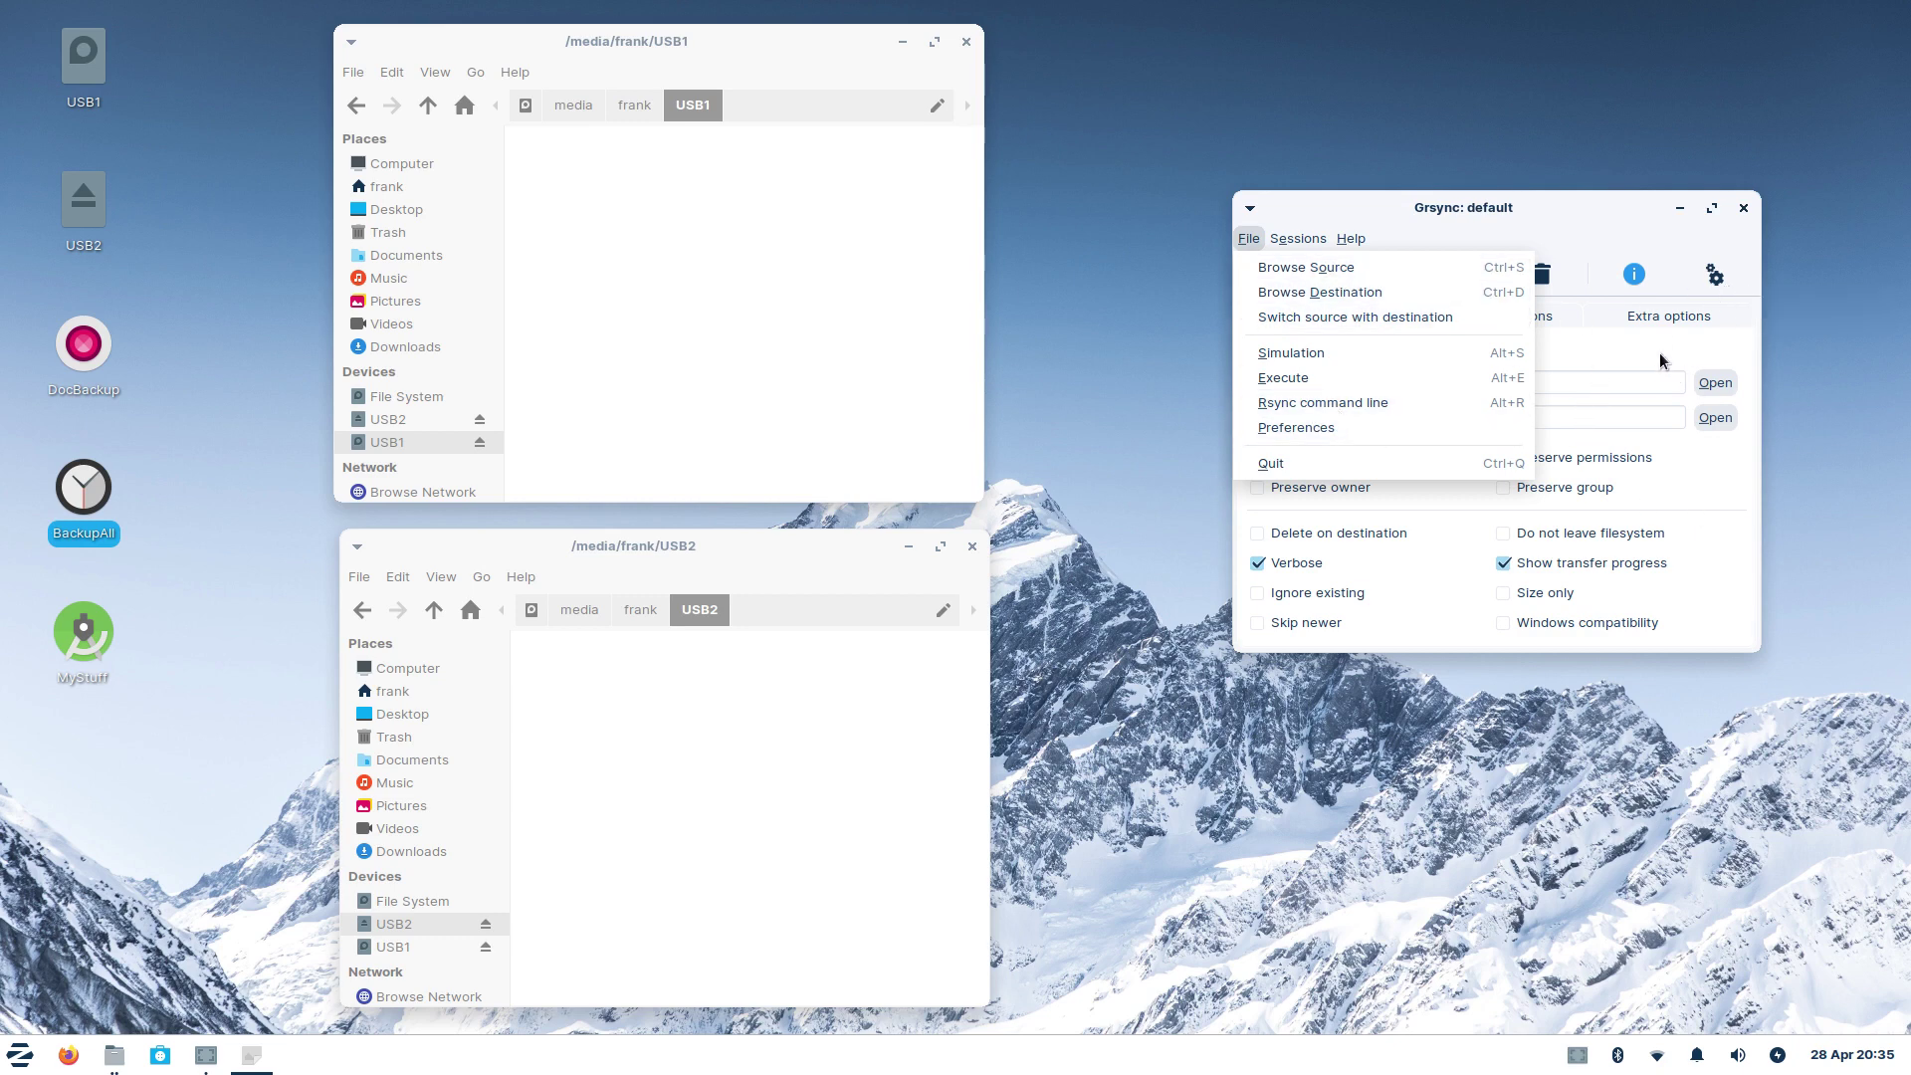
Step: Show File > Rsync command line and select the flags in 'rsync -r -t -v --progress -s'
{"action": "left_click", "coordinate": [1606, 383]}
{"action": "left_click", "coordinate": [1251, 241]}
{"action": "left_click", "coordinate": [1324, 406]}
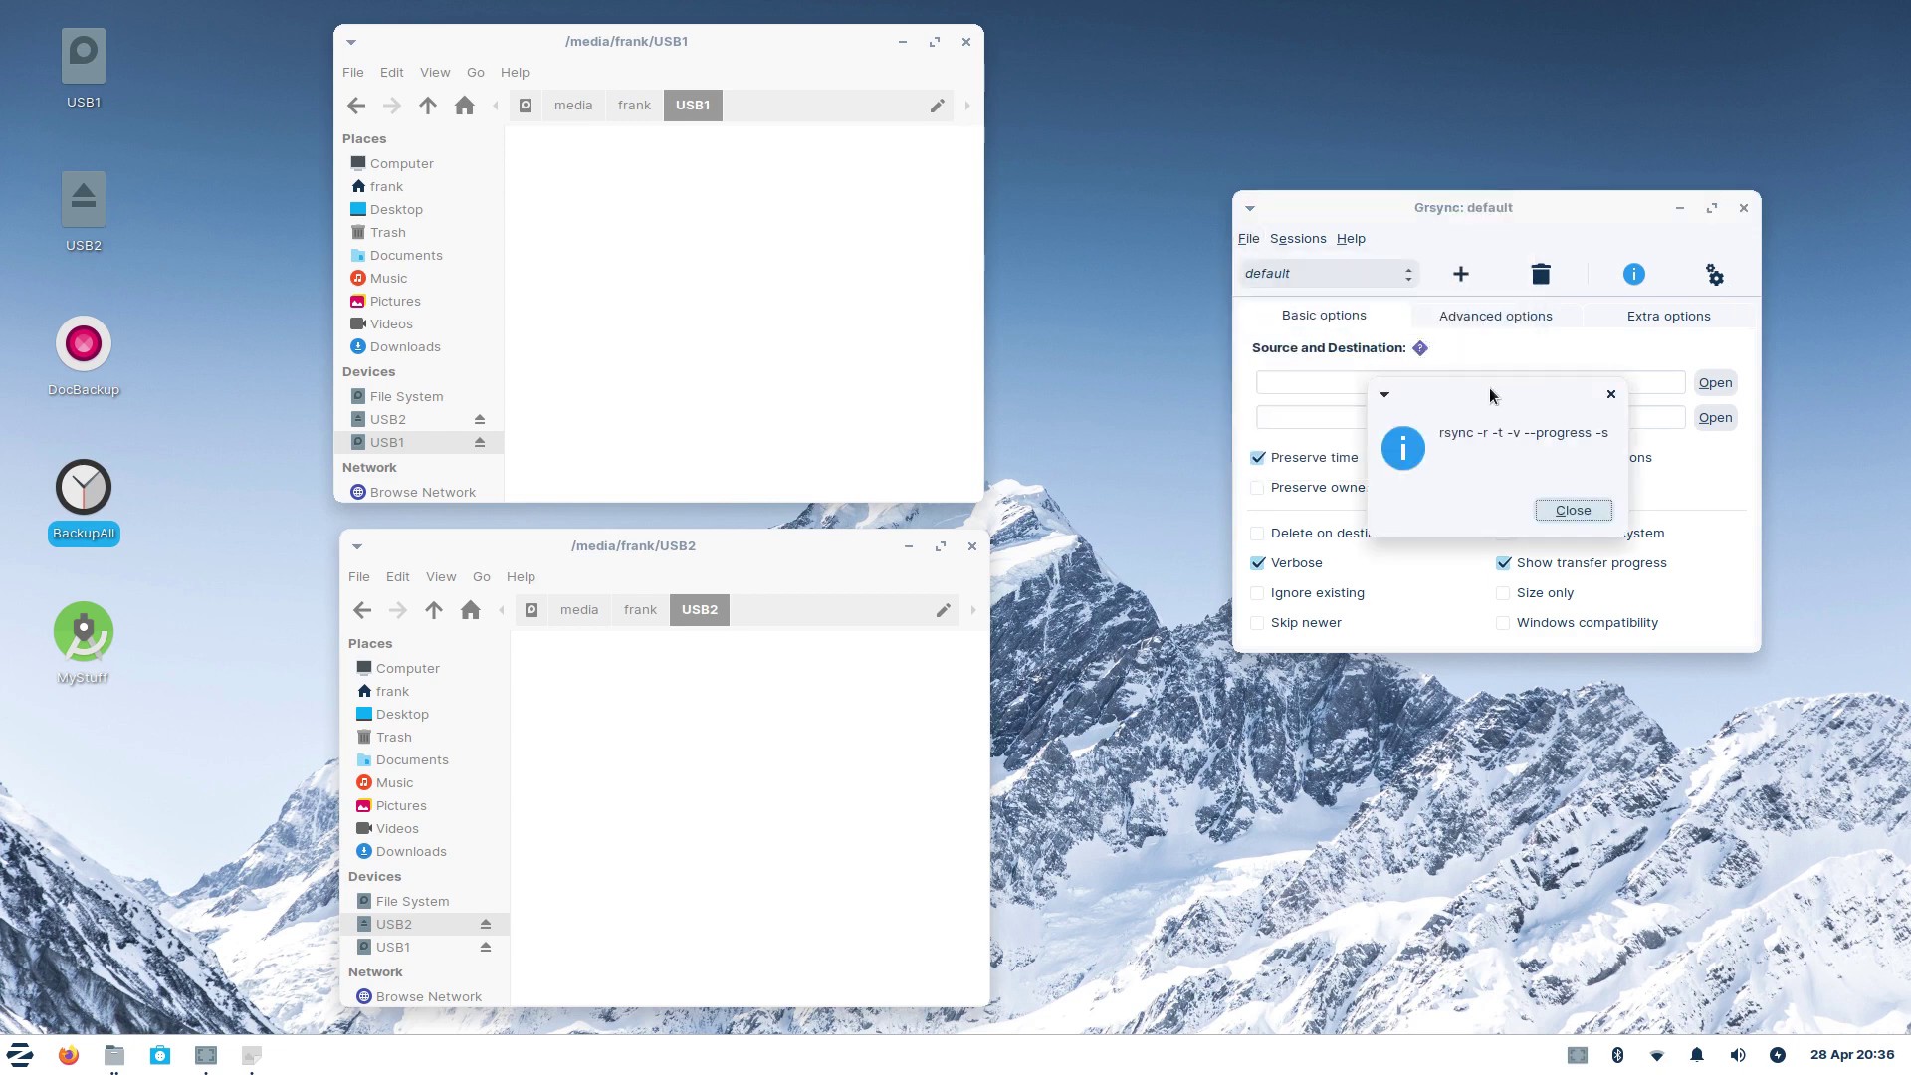
{"action": "left_click_drag", "start_coordinate": [1489, 396], "coordinate": [1251, 720]}
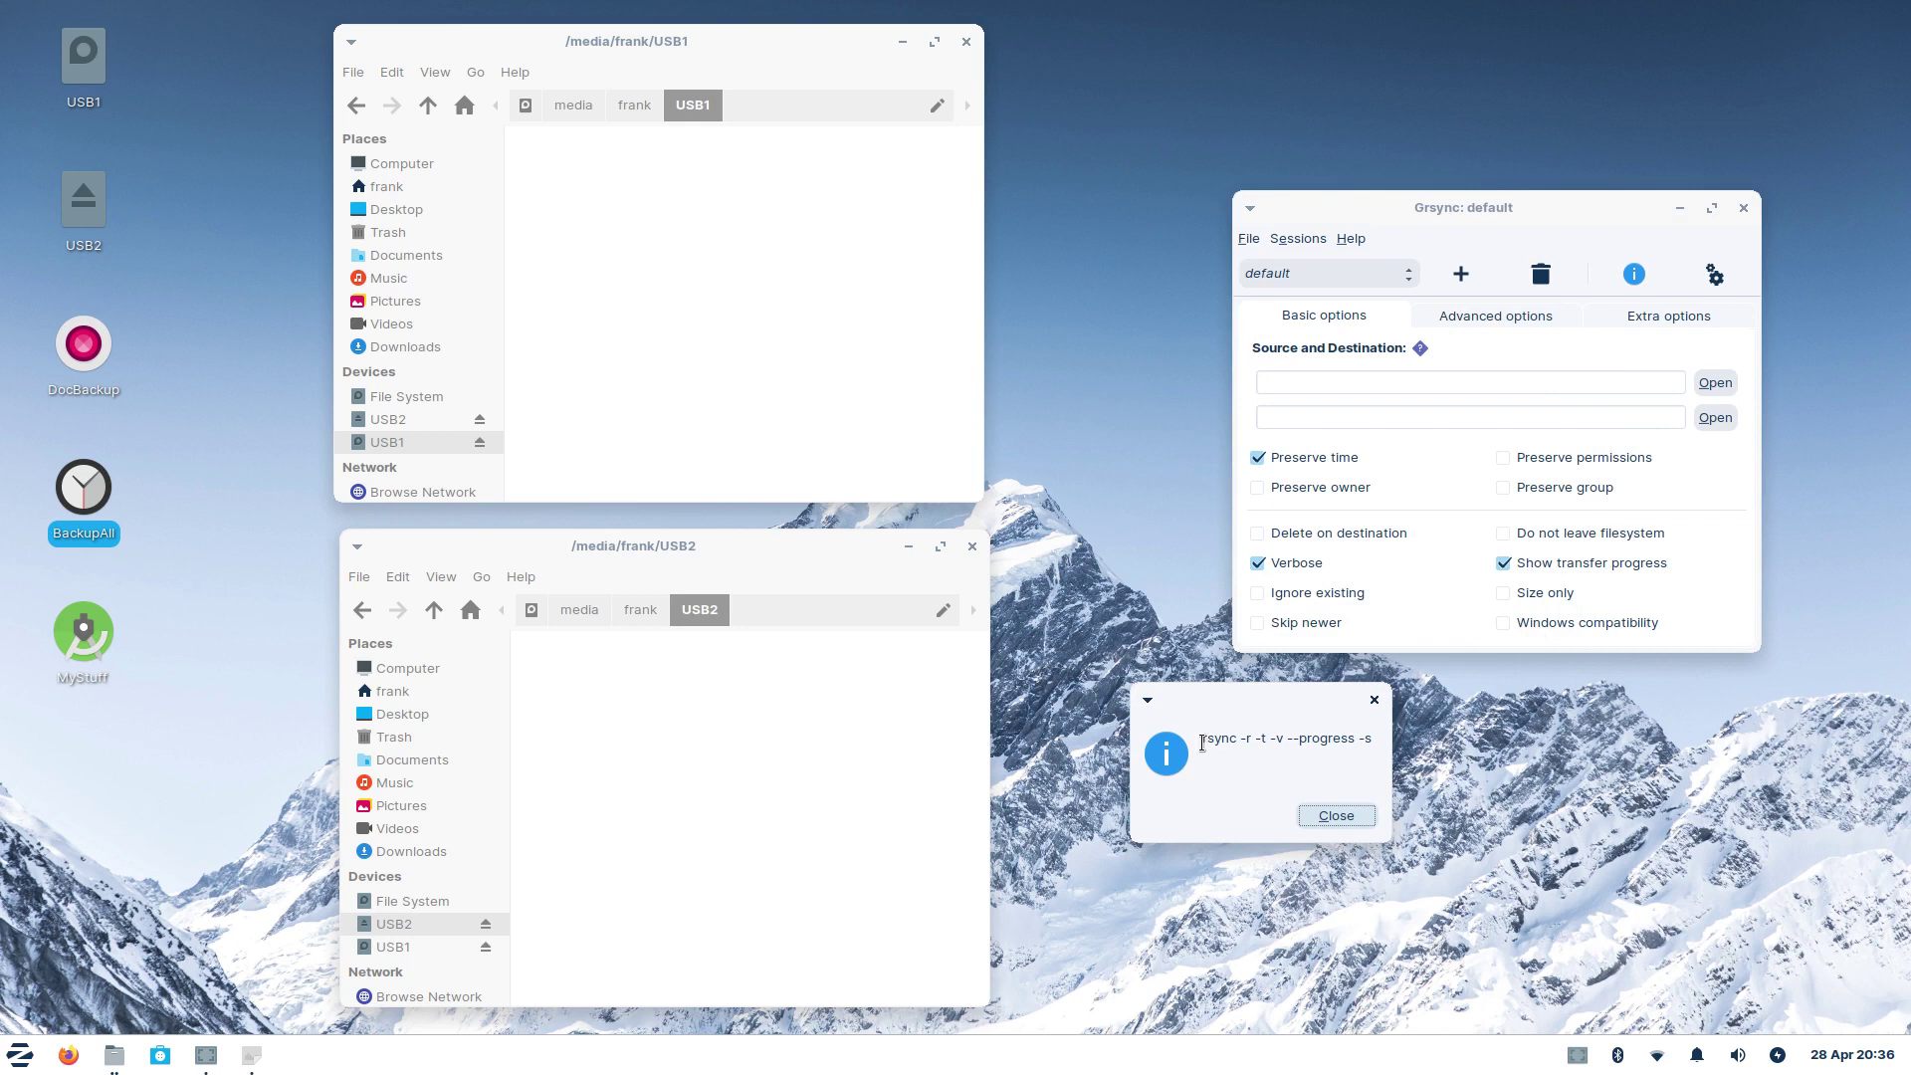
{"action": "left_click_drag", "start_coordinate": [1202, 744], "coordinate": [1238, 738]}
{"action": "mouse_move", "coordinate": [1234, 739]}
{"action": "left_mouse_down"}
{"action": "mouse_move", "coordinate": [1254, 738]}
{"action": "mouse_move", "coordinate": [1244, 757]}
{"action": "left_mouse_up"}
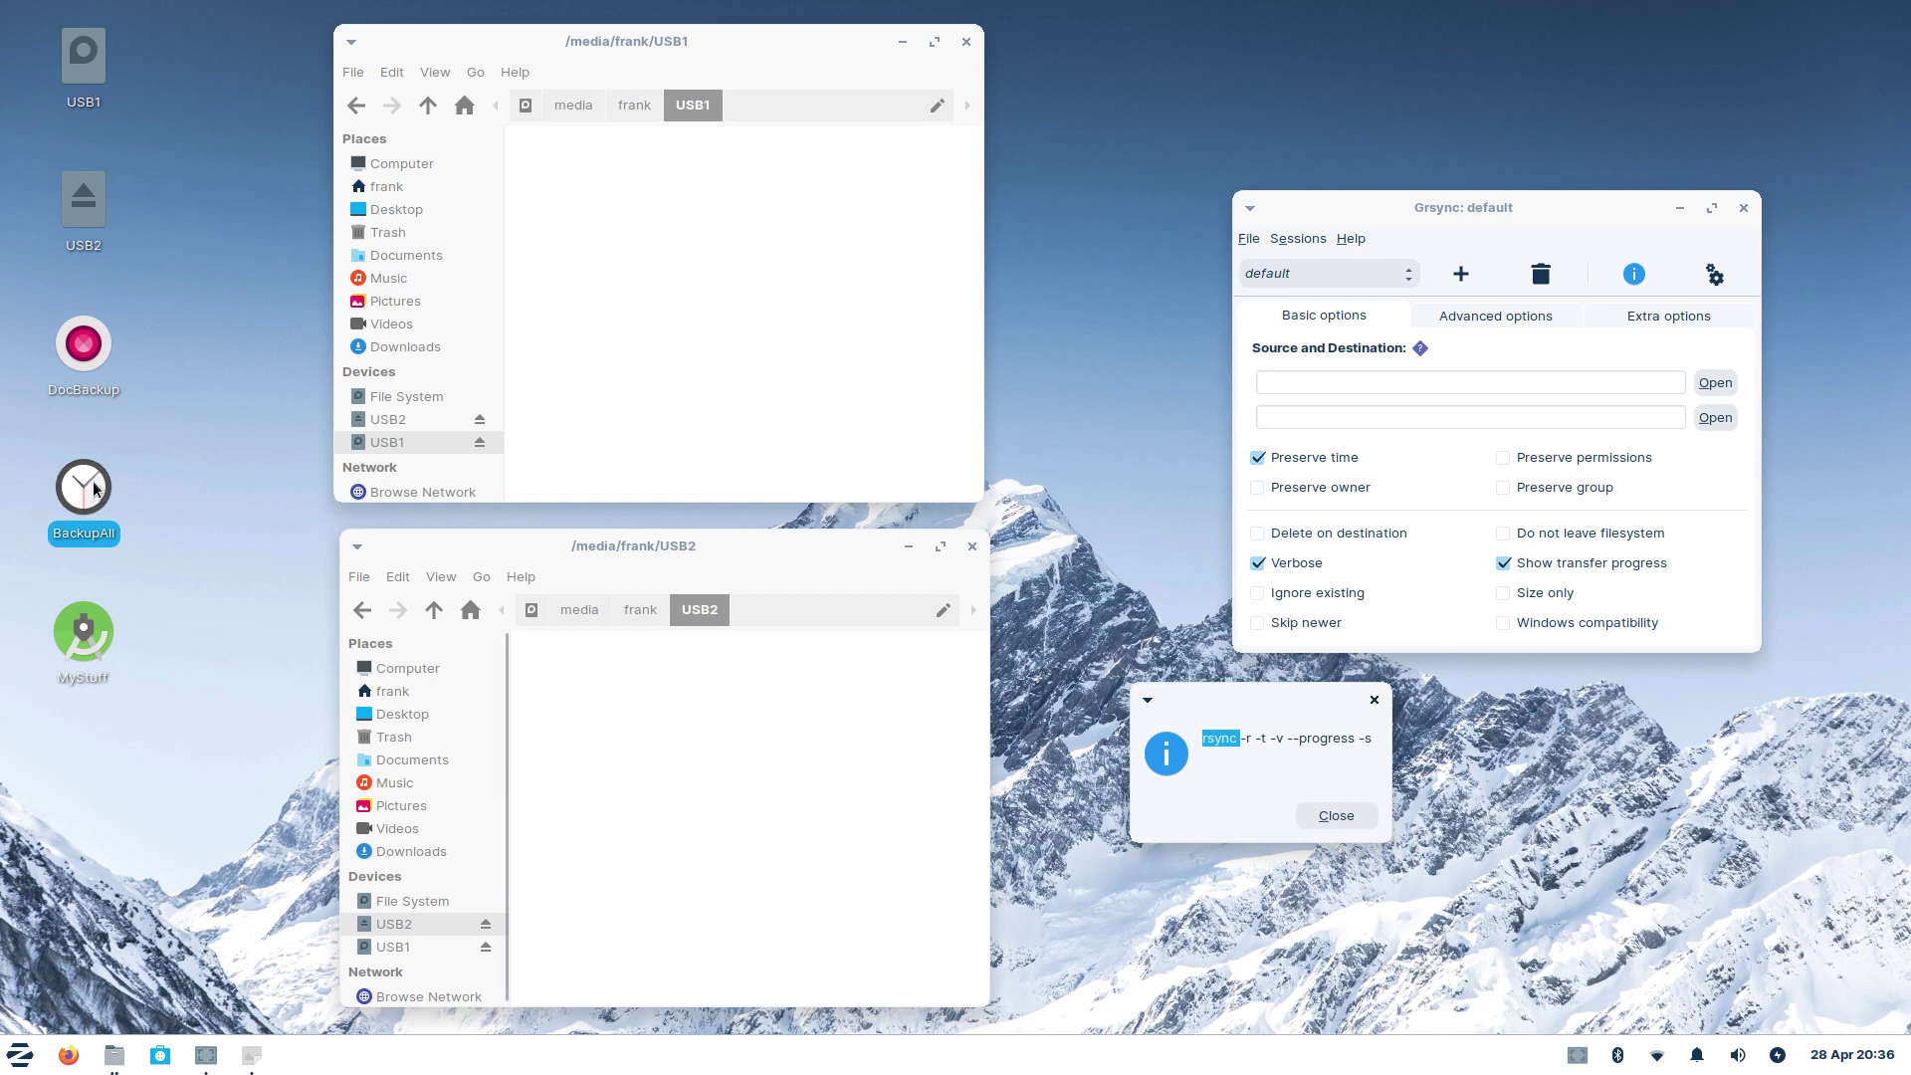
{"action": "left_click", "coordinate": [1244, 742]}
{"action": "left_click_drag", "start_coordinate": [1240, 741], "coordinate": [1376, 738]}
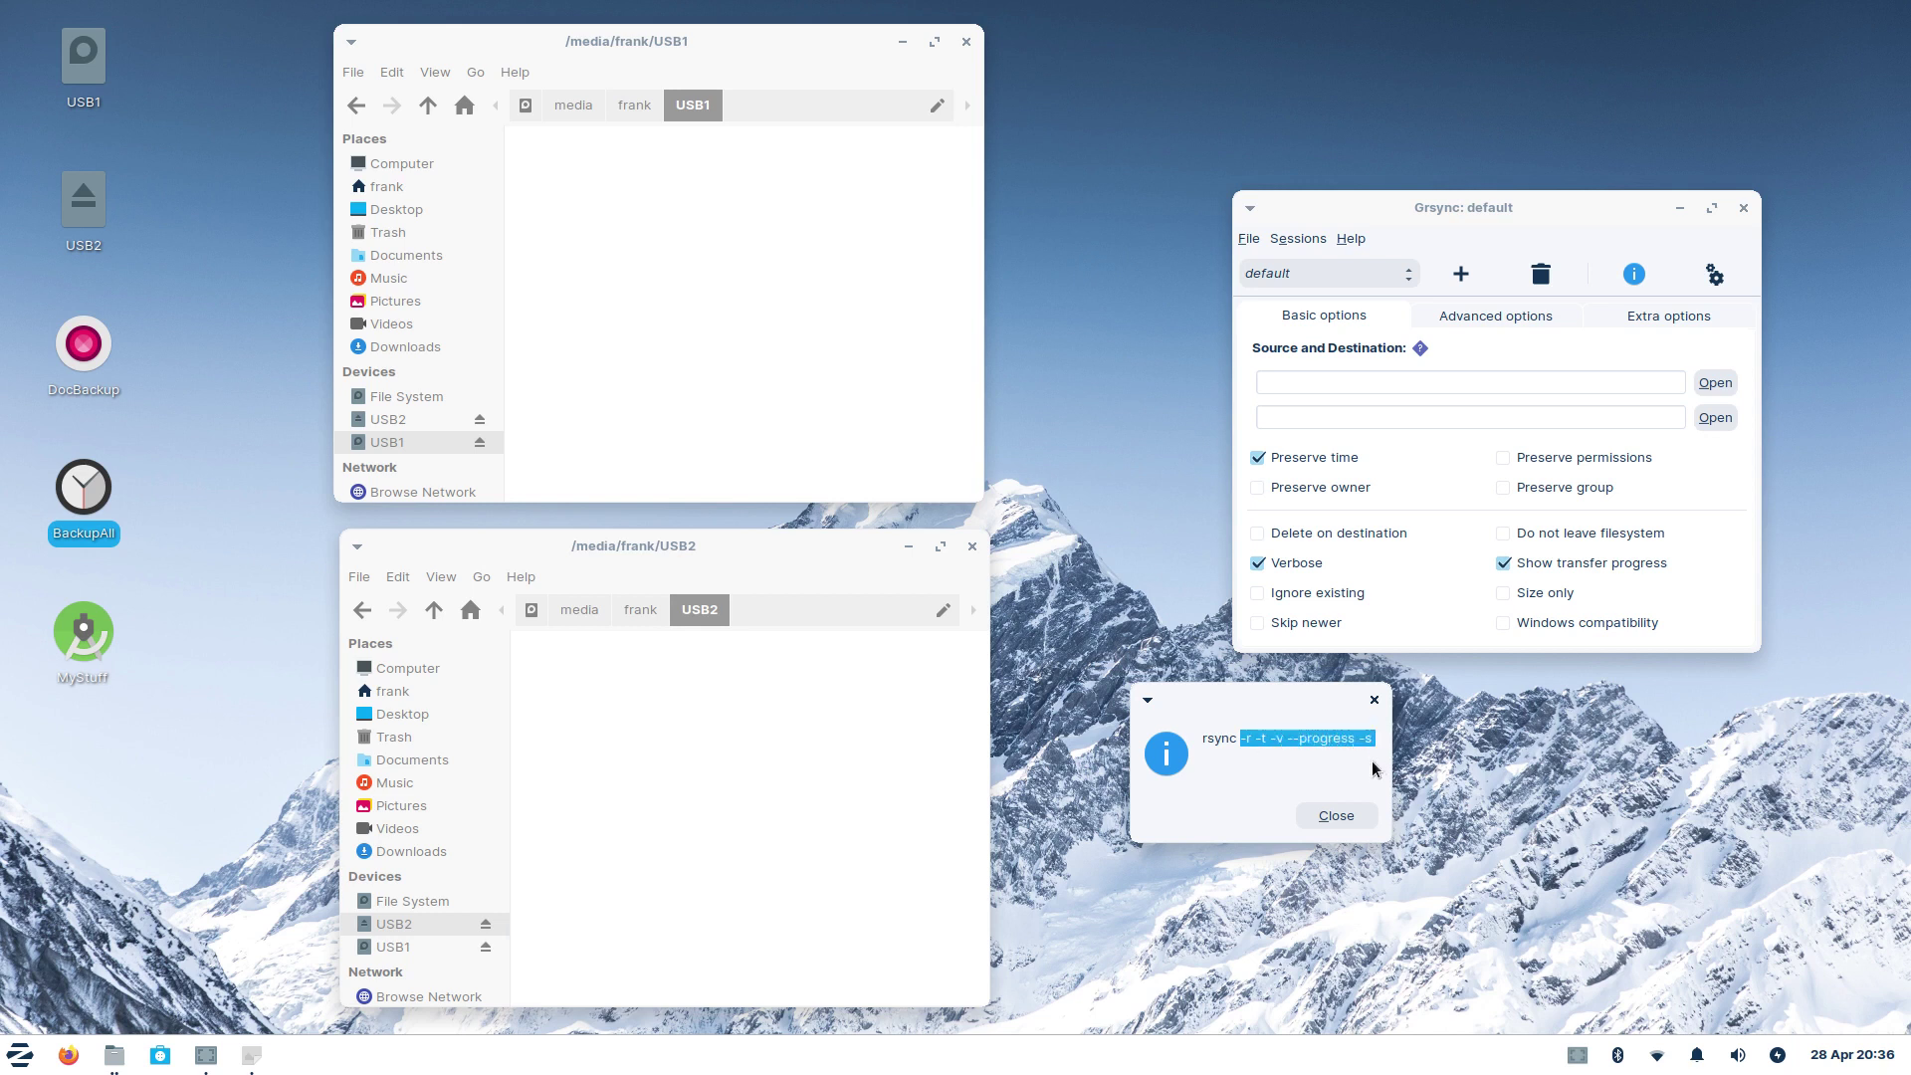
{"action": "left_click_drag", "start_coordinate": [1210, 703], "coordinate": [1267, 742]}
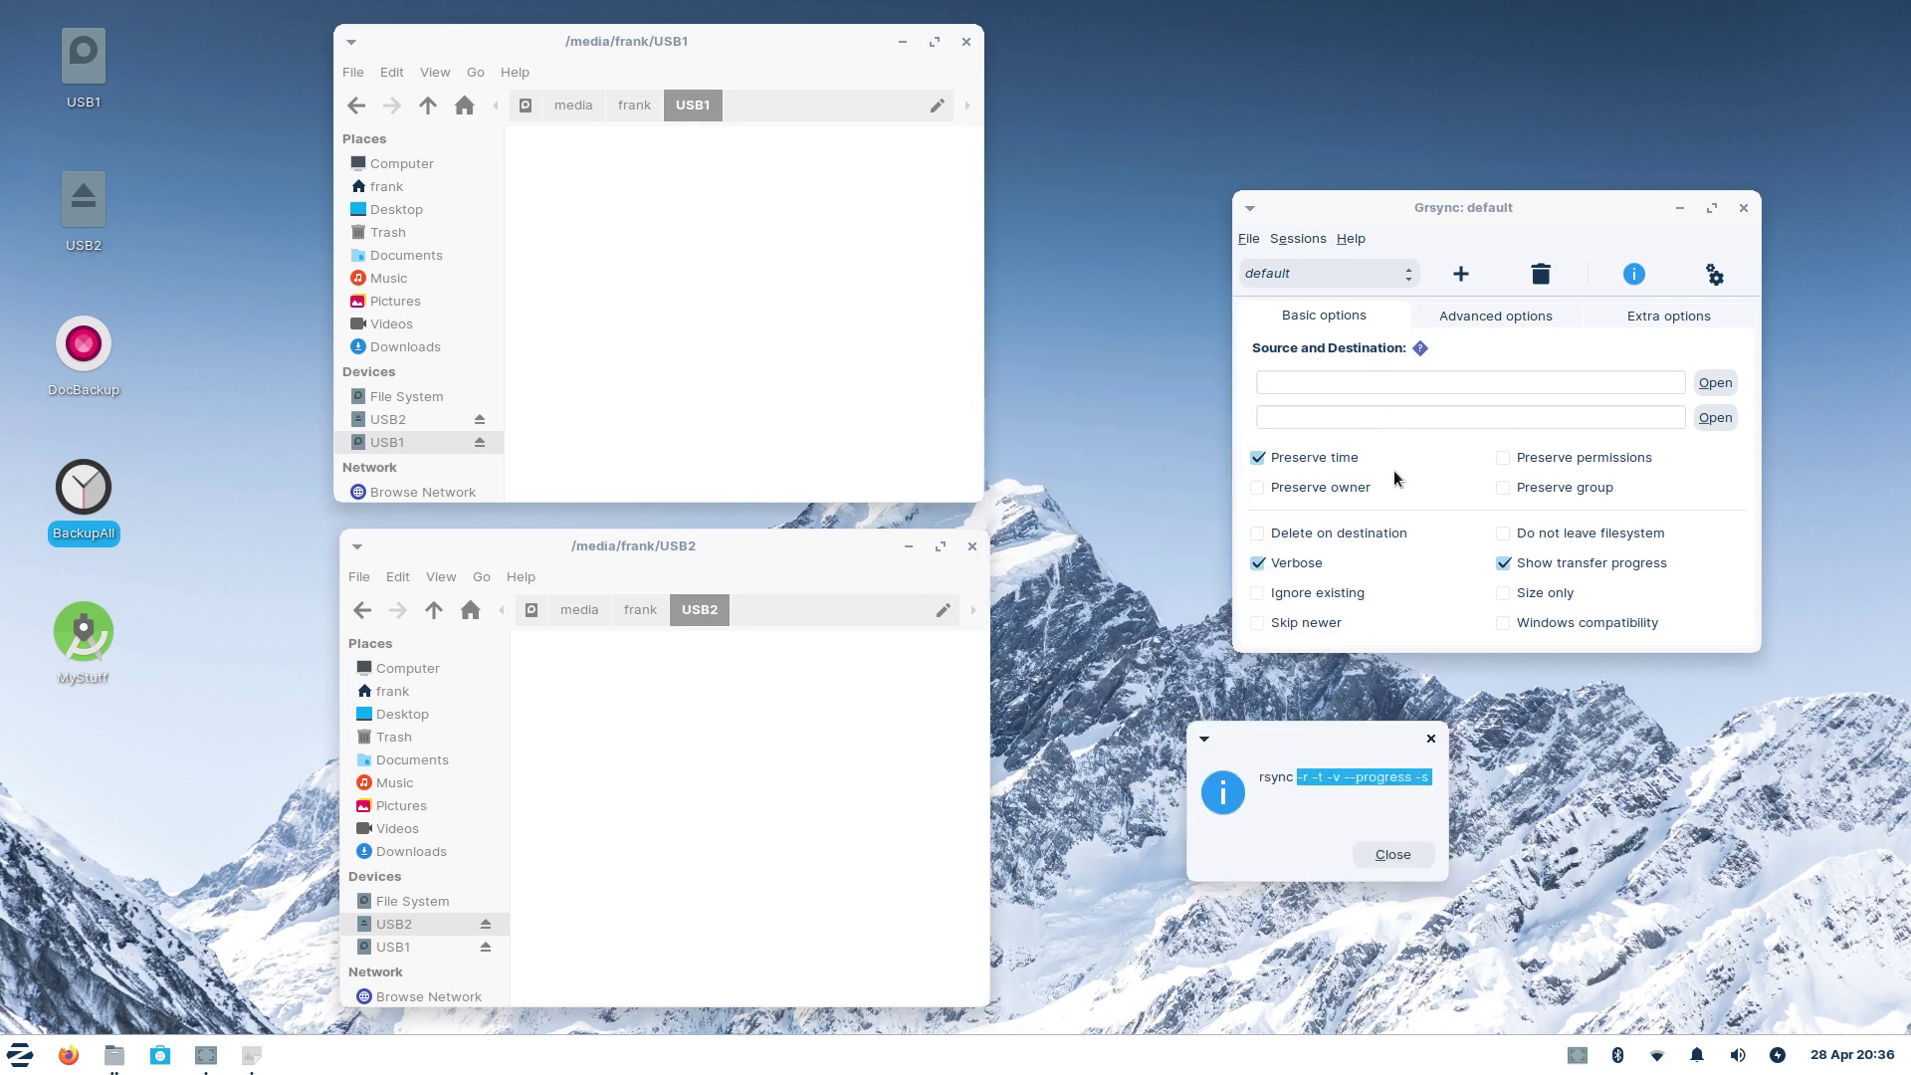
Step: Close the command dialog and set the source to /home/frank/Pictures
{"action": "left_click", "coordinate": [1394, 854]}
{"action": "left_click", "coordinate": [1713, 417]}
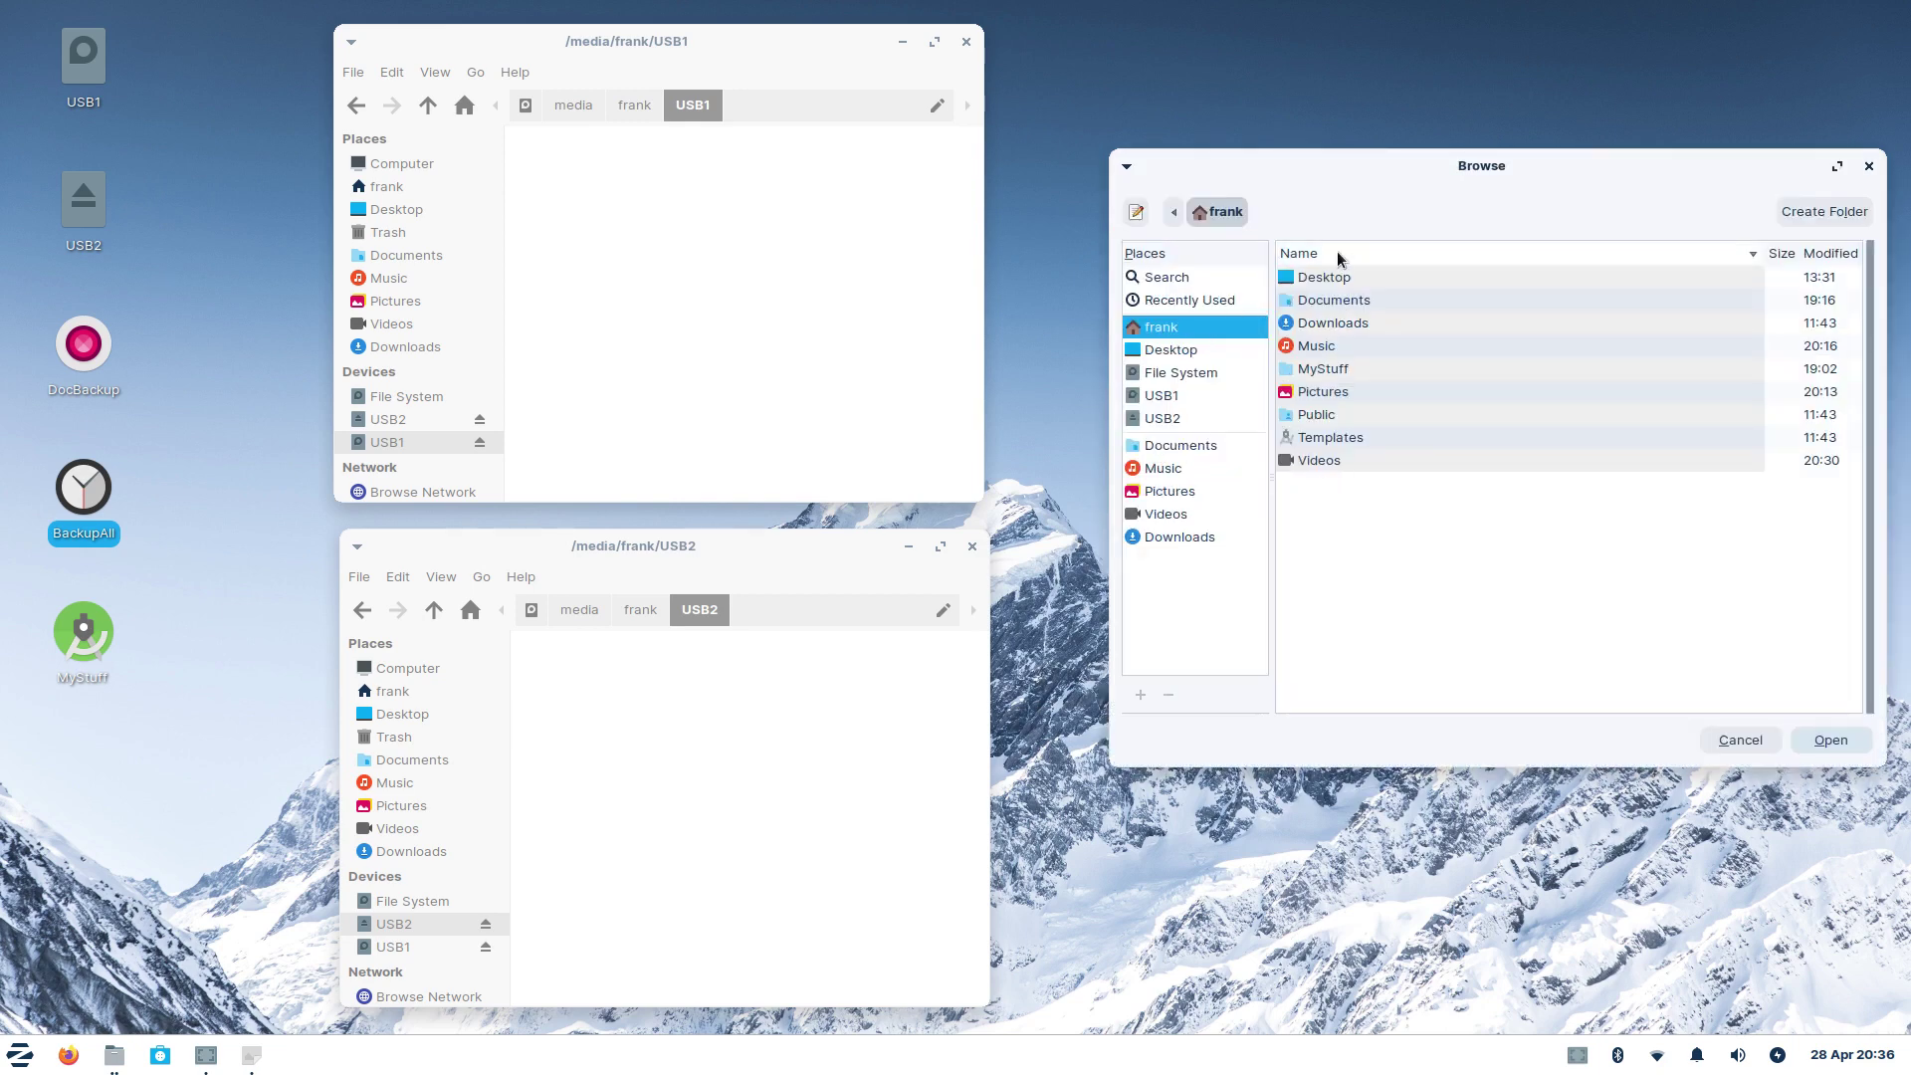
{"action": "left_click", "coordinate": [1354, 394]}
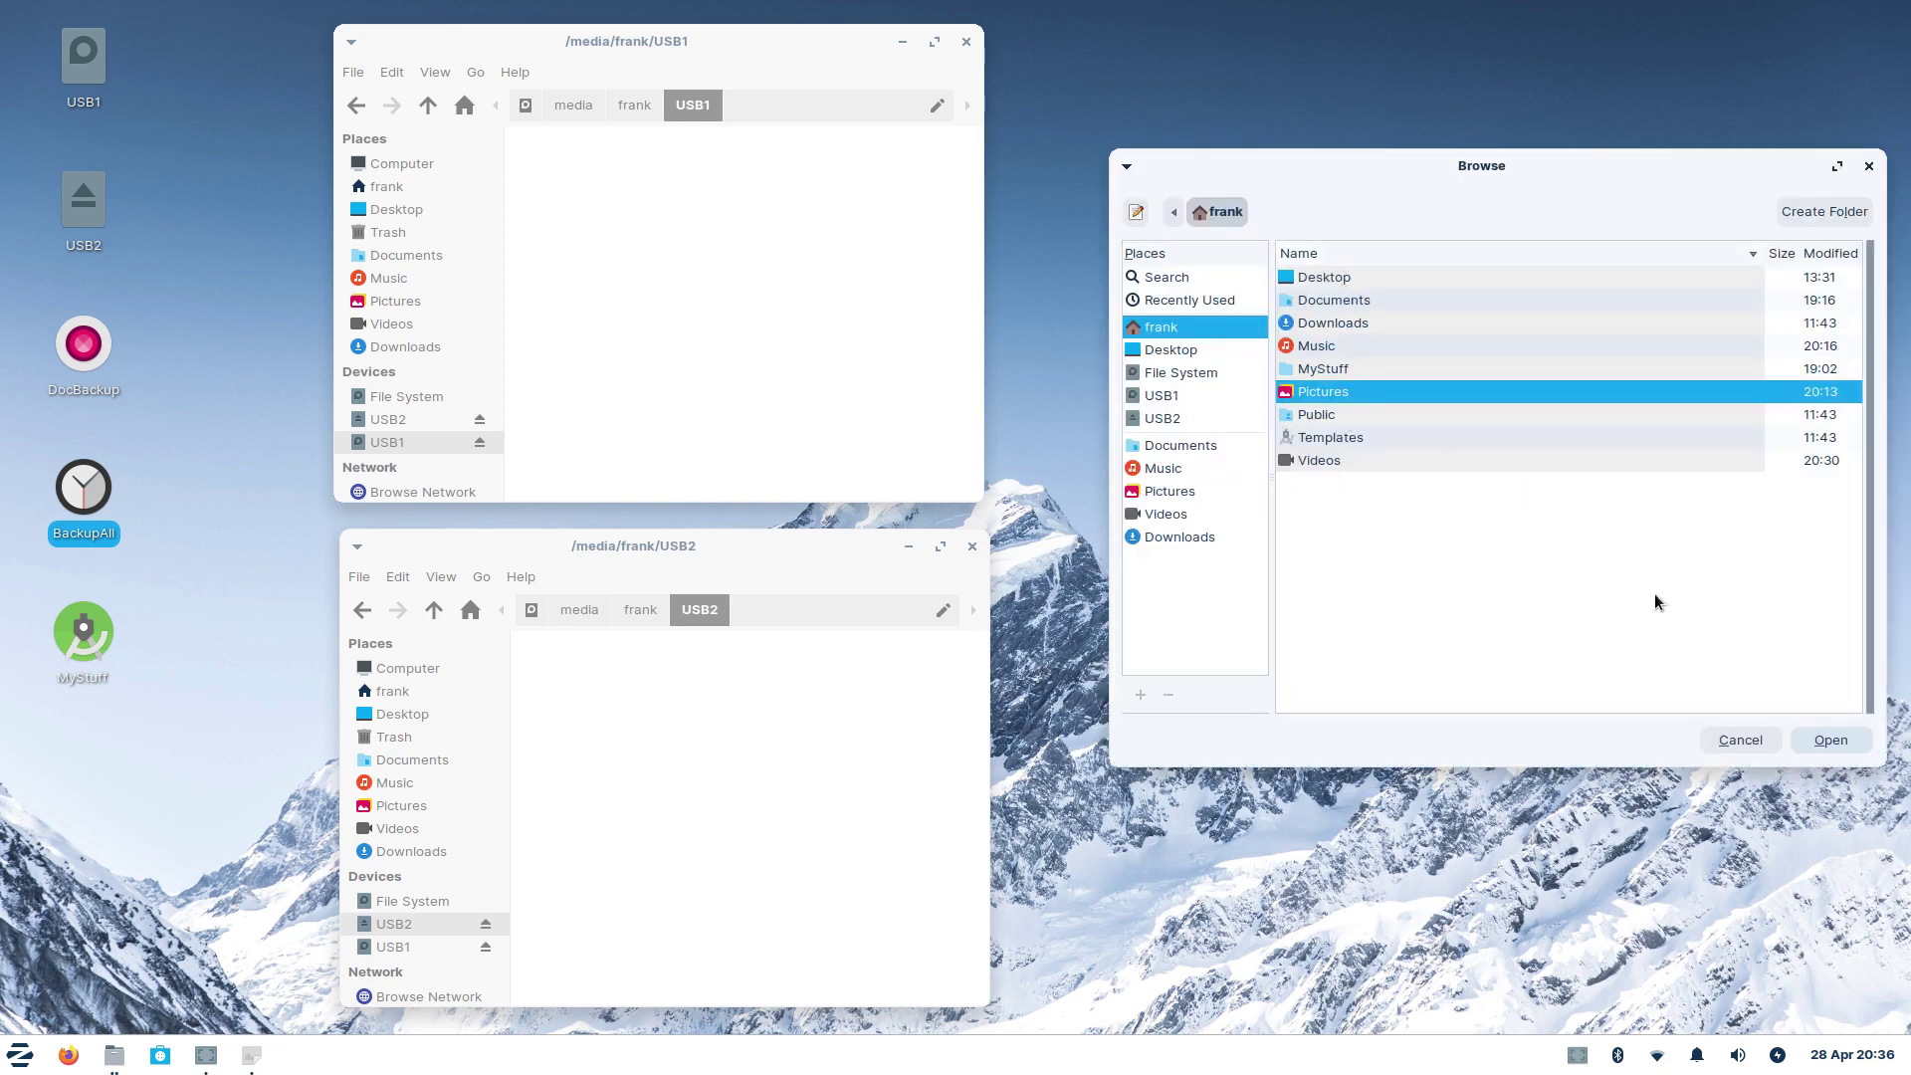
{"action": "left_click", "coordinate": [1827, 752]}
Step: Browse for the destination and select the USB1 drive
{"action": "left_click", "coordinate": [1305, 424]}
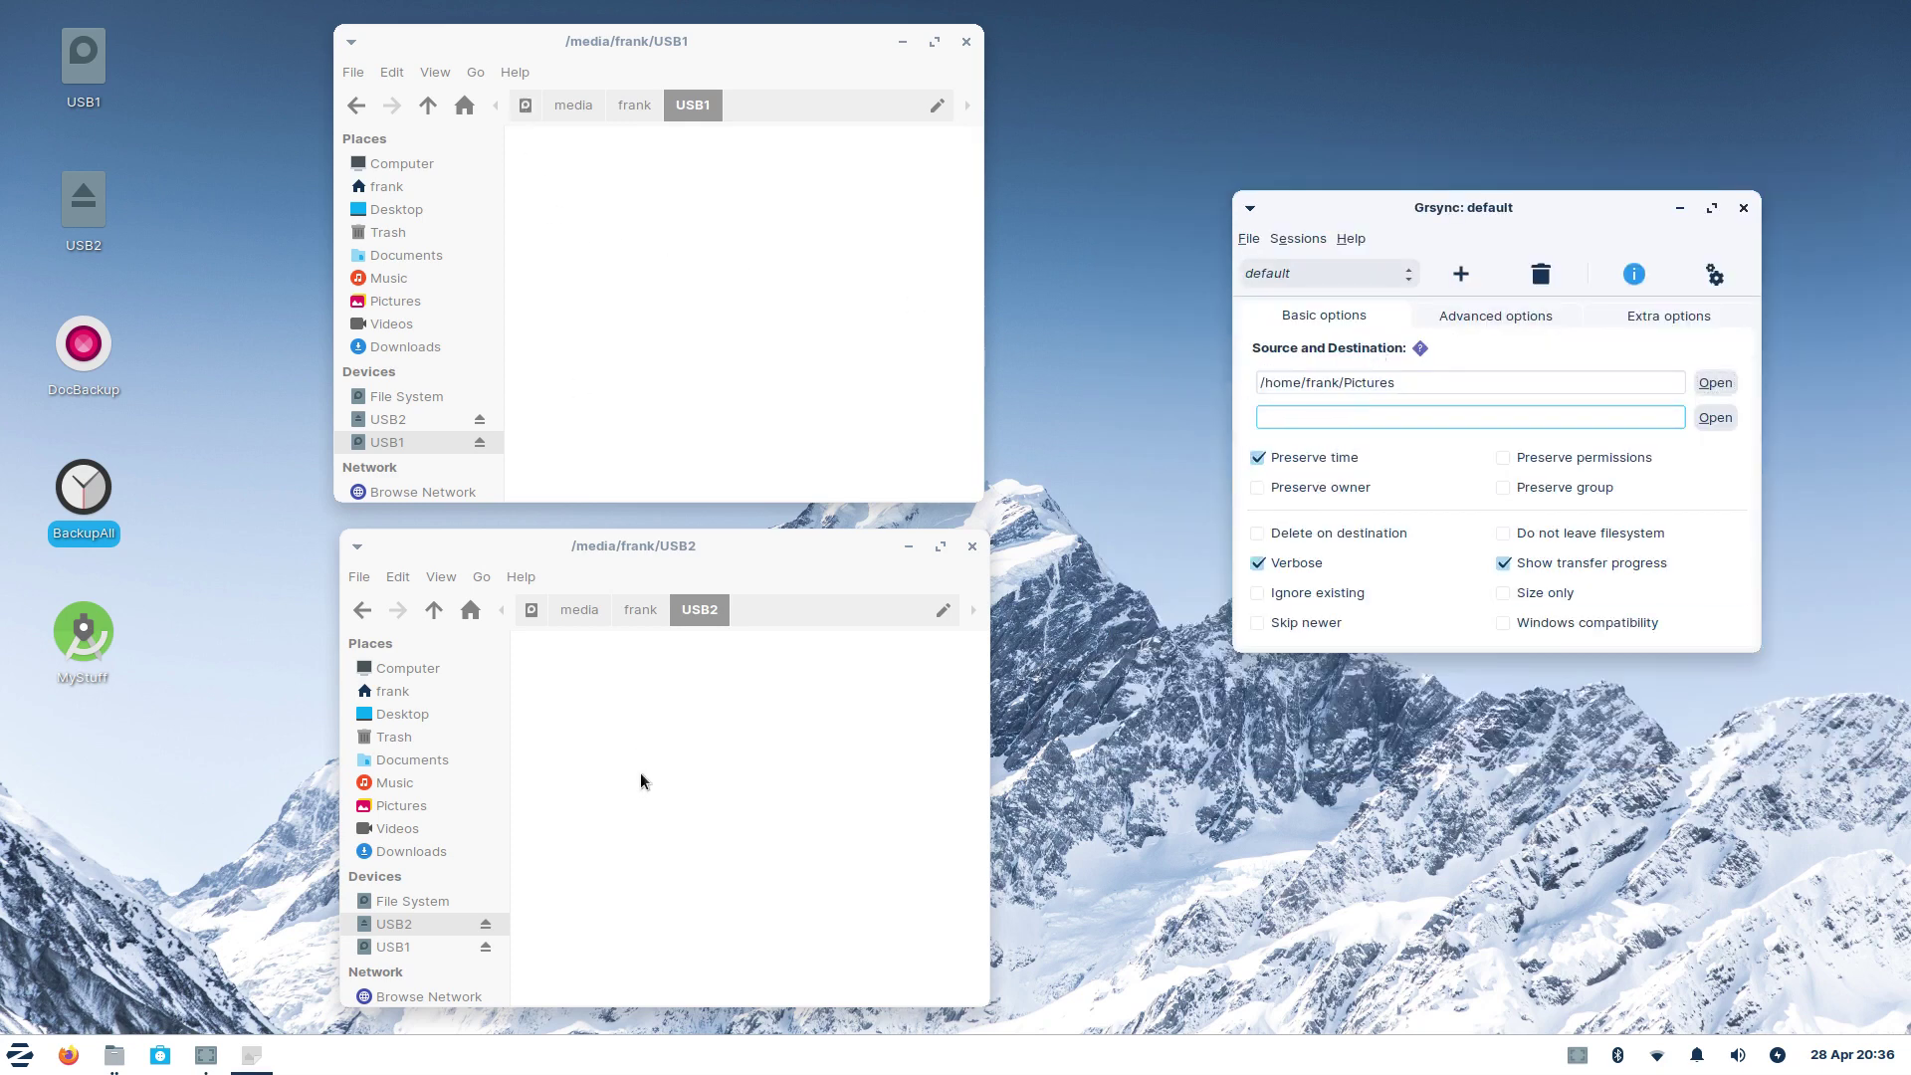
{"action": "left_click", "coordinate": [1732, 418]}
{"action": "left_click", "coordinate": [1164, 396]}
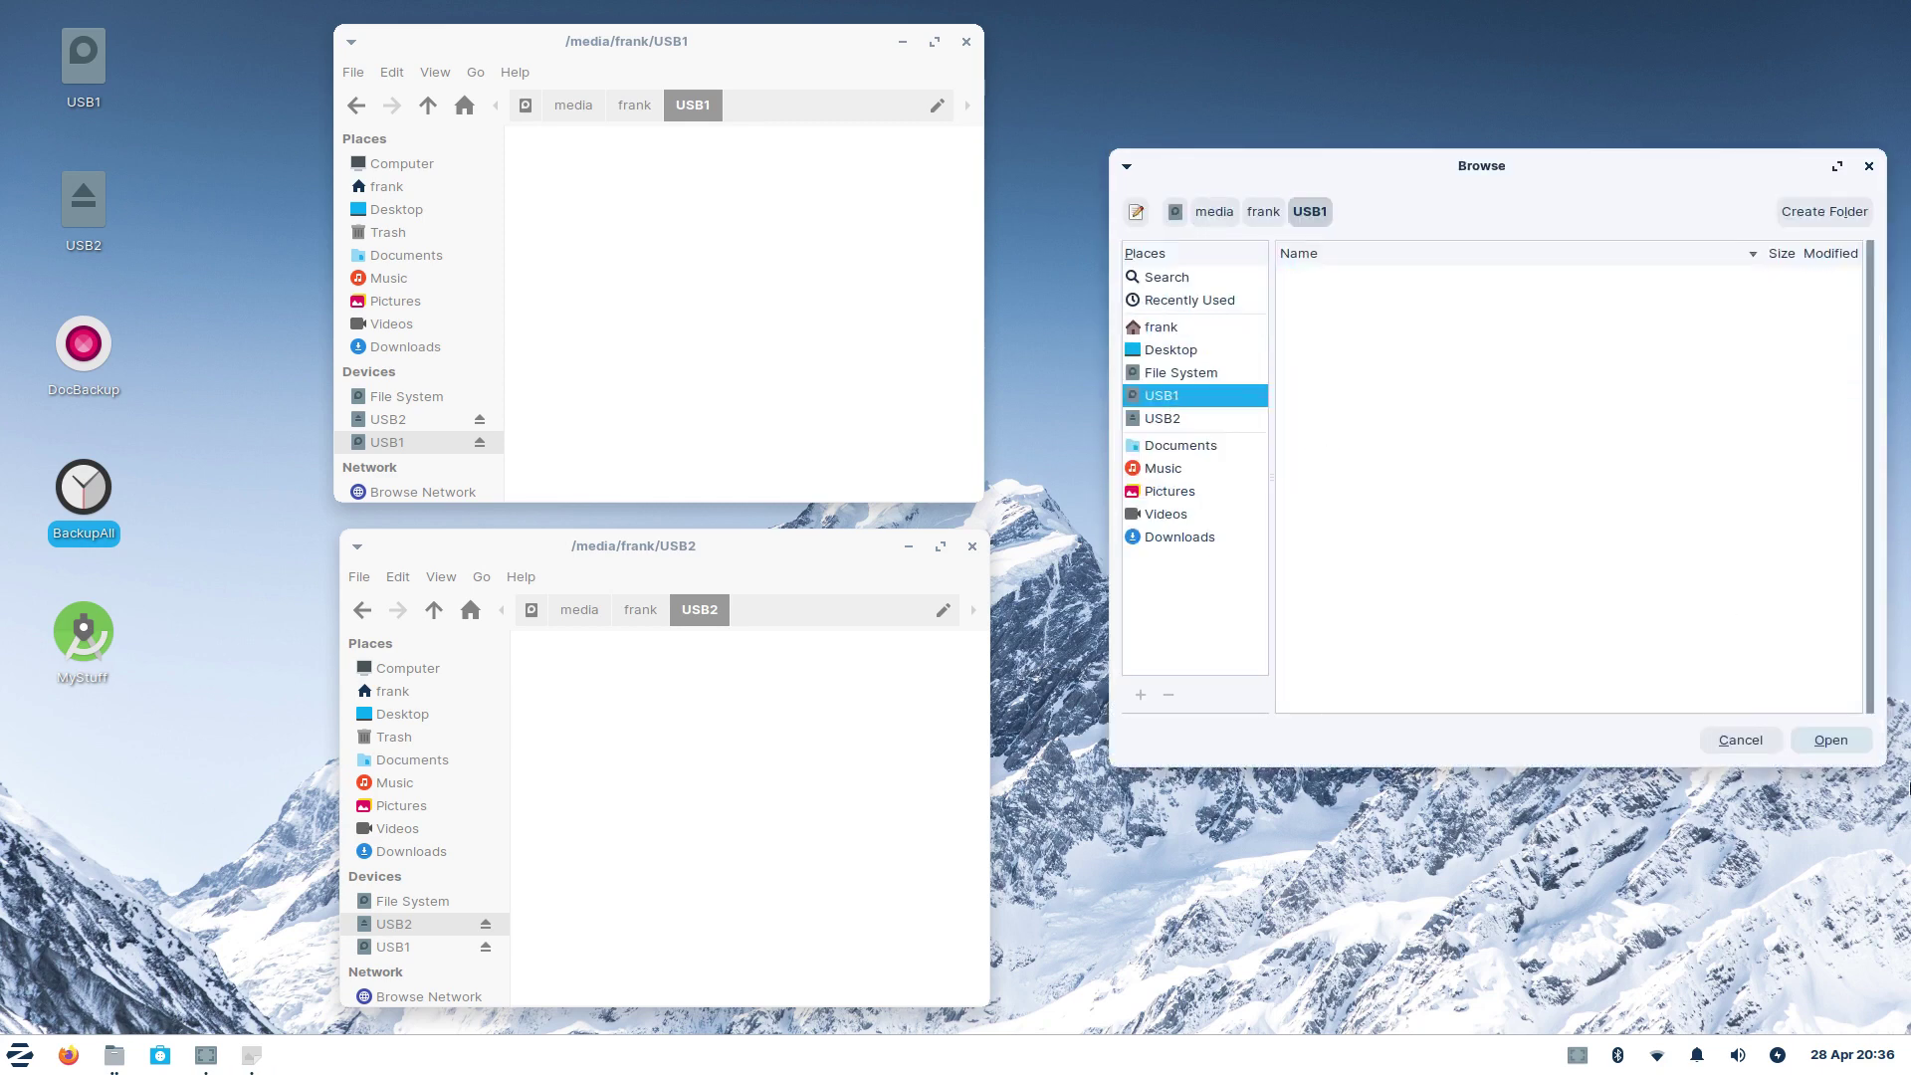
Step: Confirm /media/frank/USB1 as destination and bring up the rsync command dialog
{"action": "left_click", "coordinate": [1837, 742]}
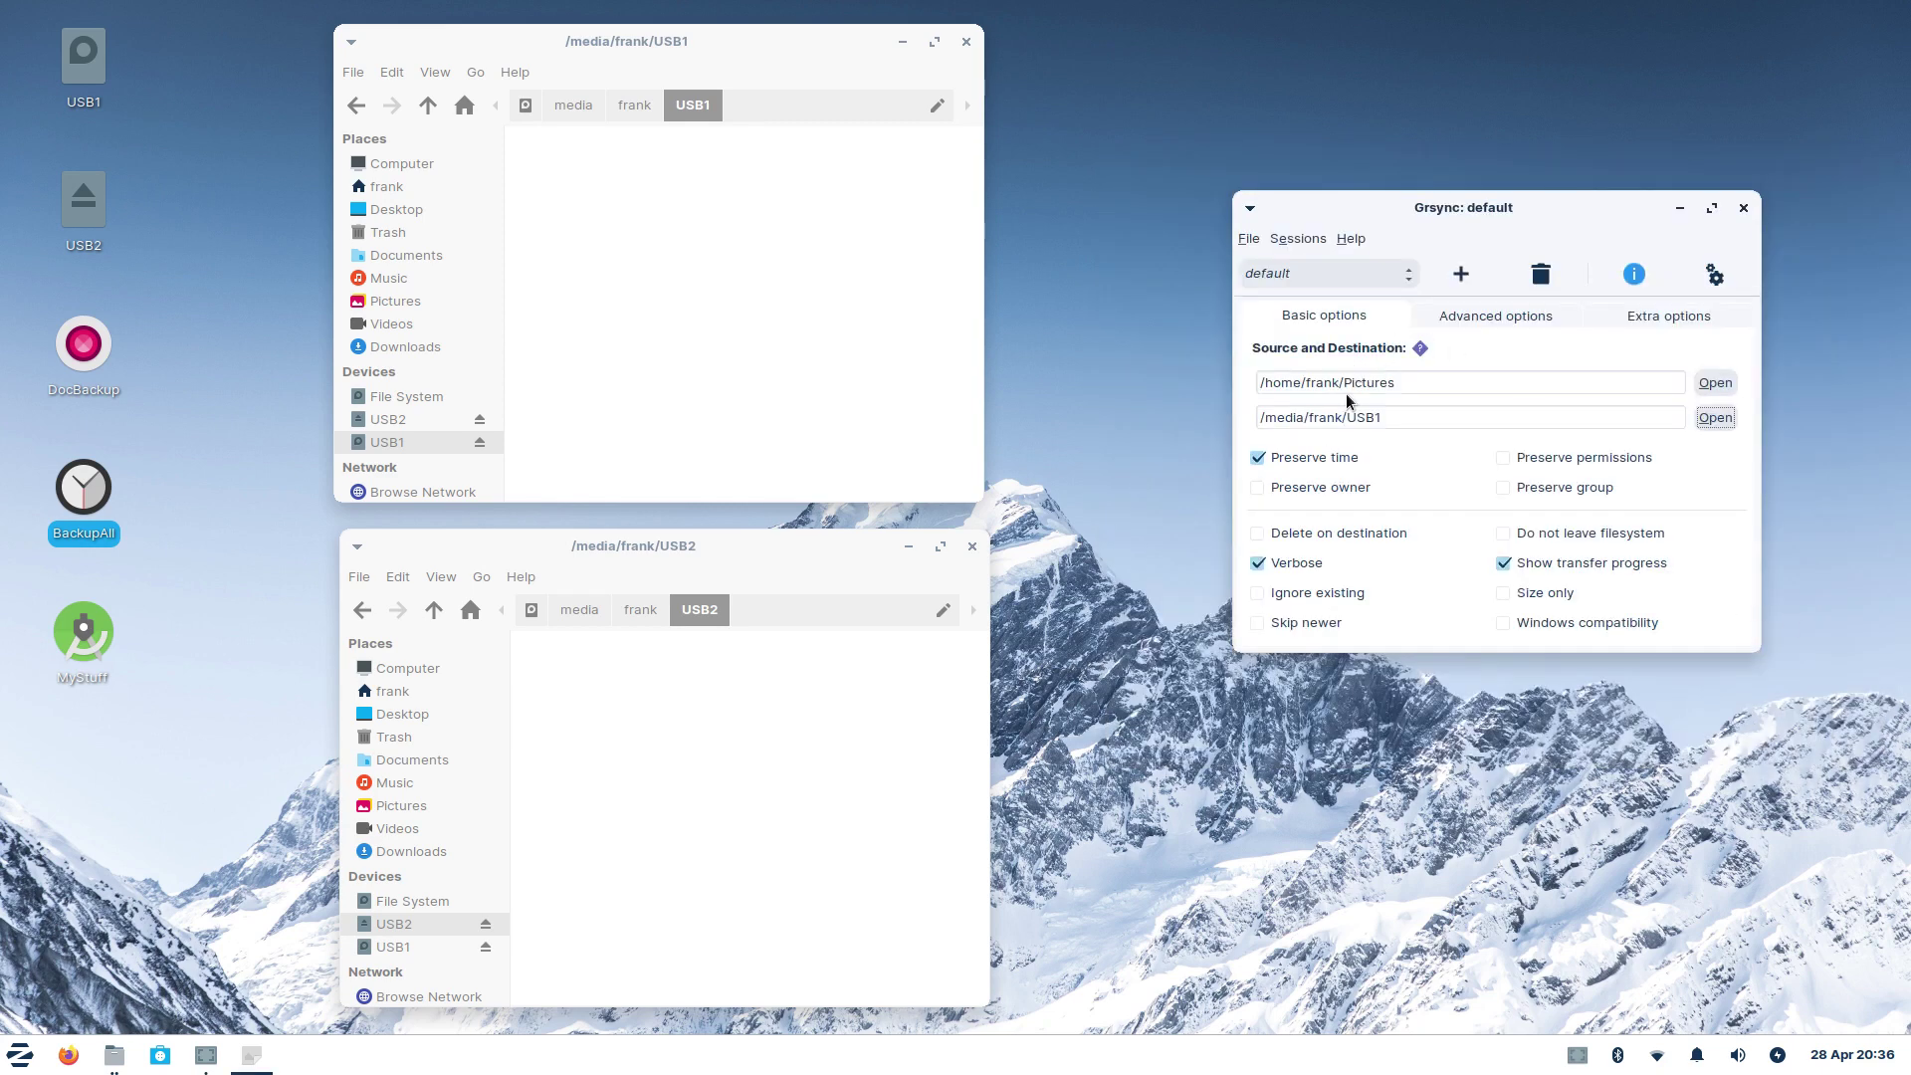
{"action": "left_click", "coordinate": [1250, 240]}
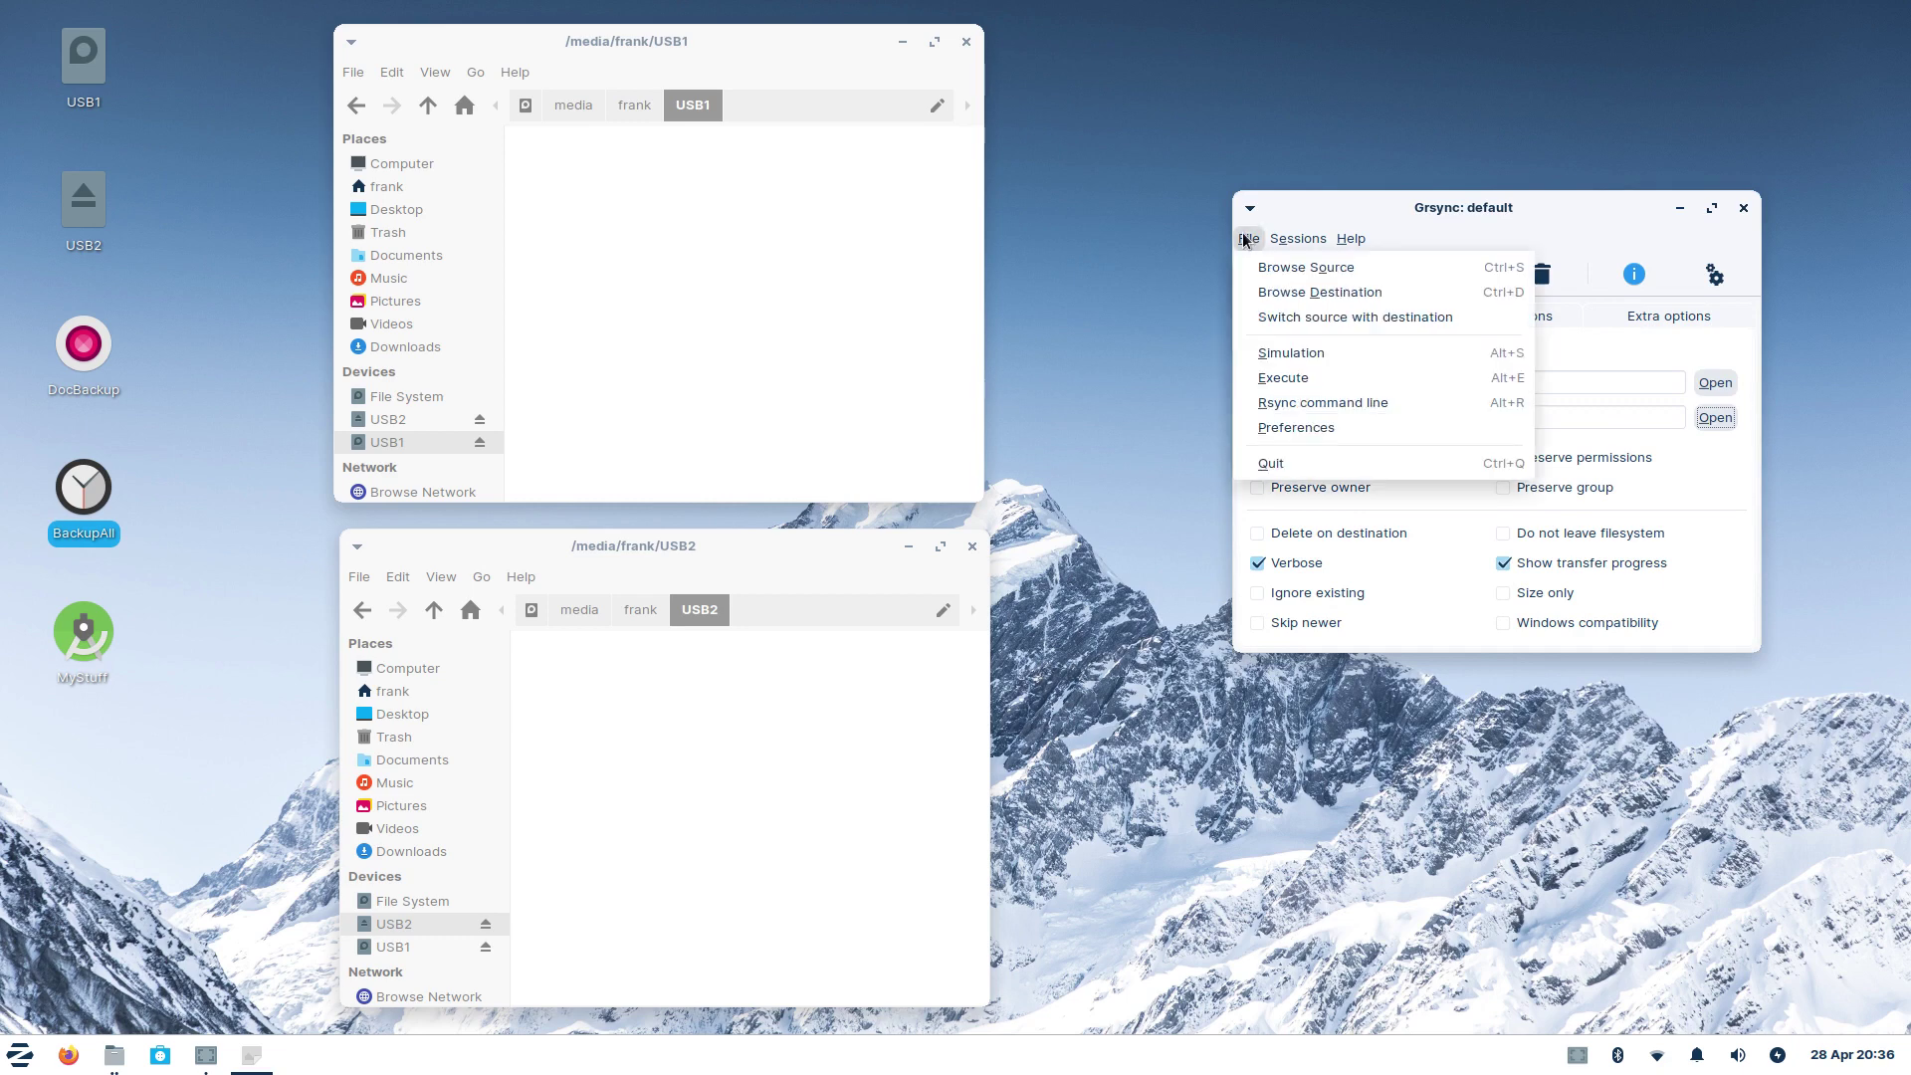
{"action": "left_click", "coordinate": [1300, 408]}
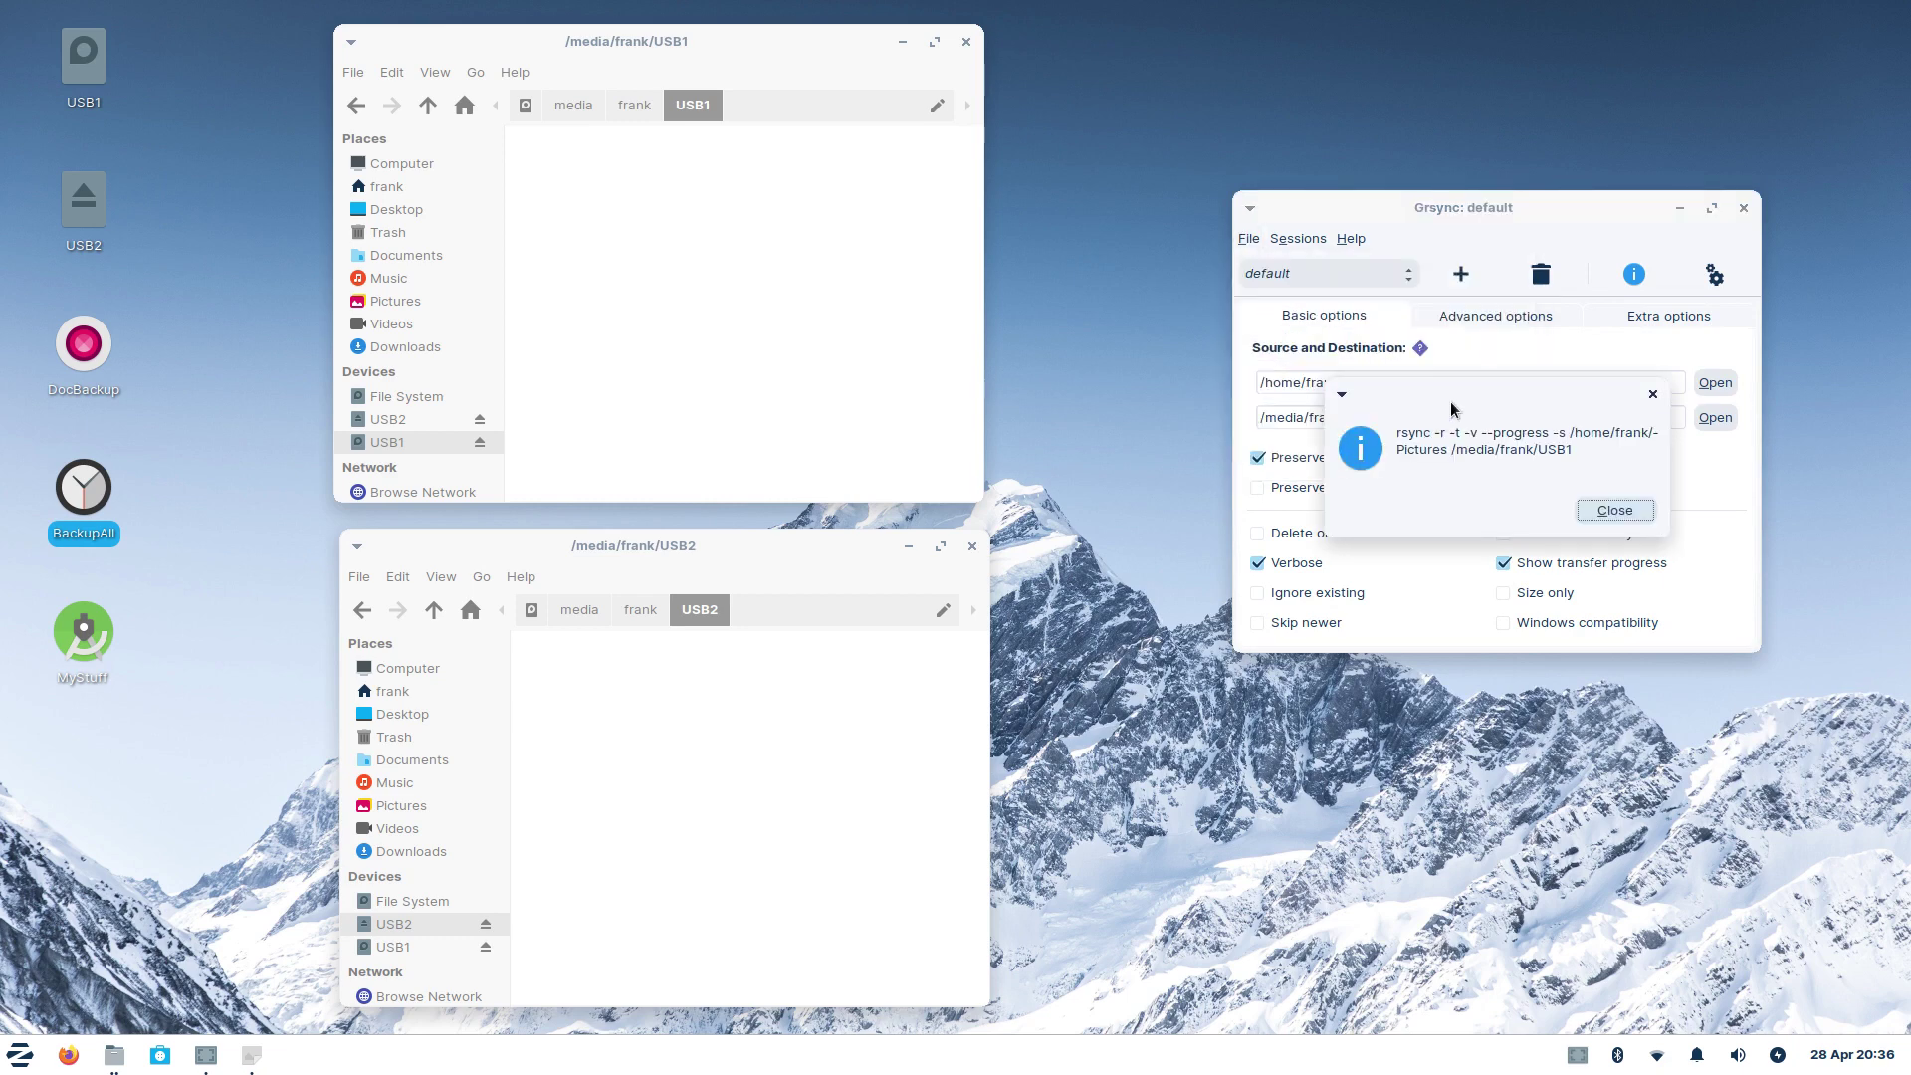
{"action": "left_click_drag", "start_coordinate": [1451, 400], "coordinate": [1285, 753]}
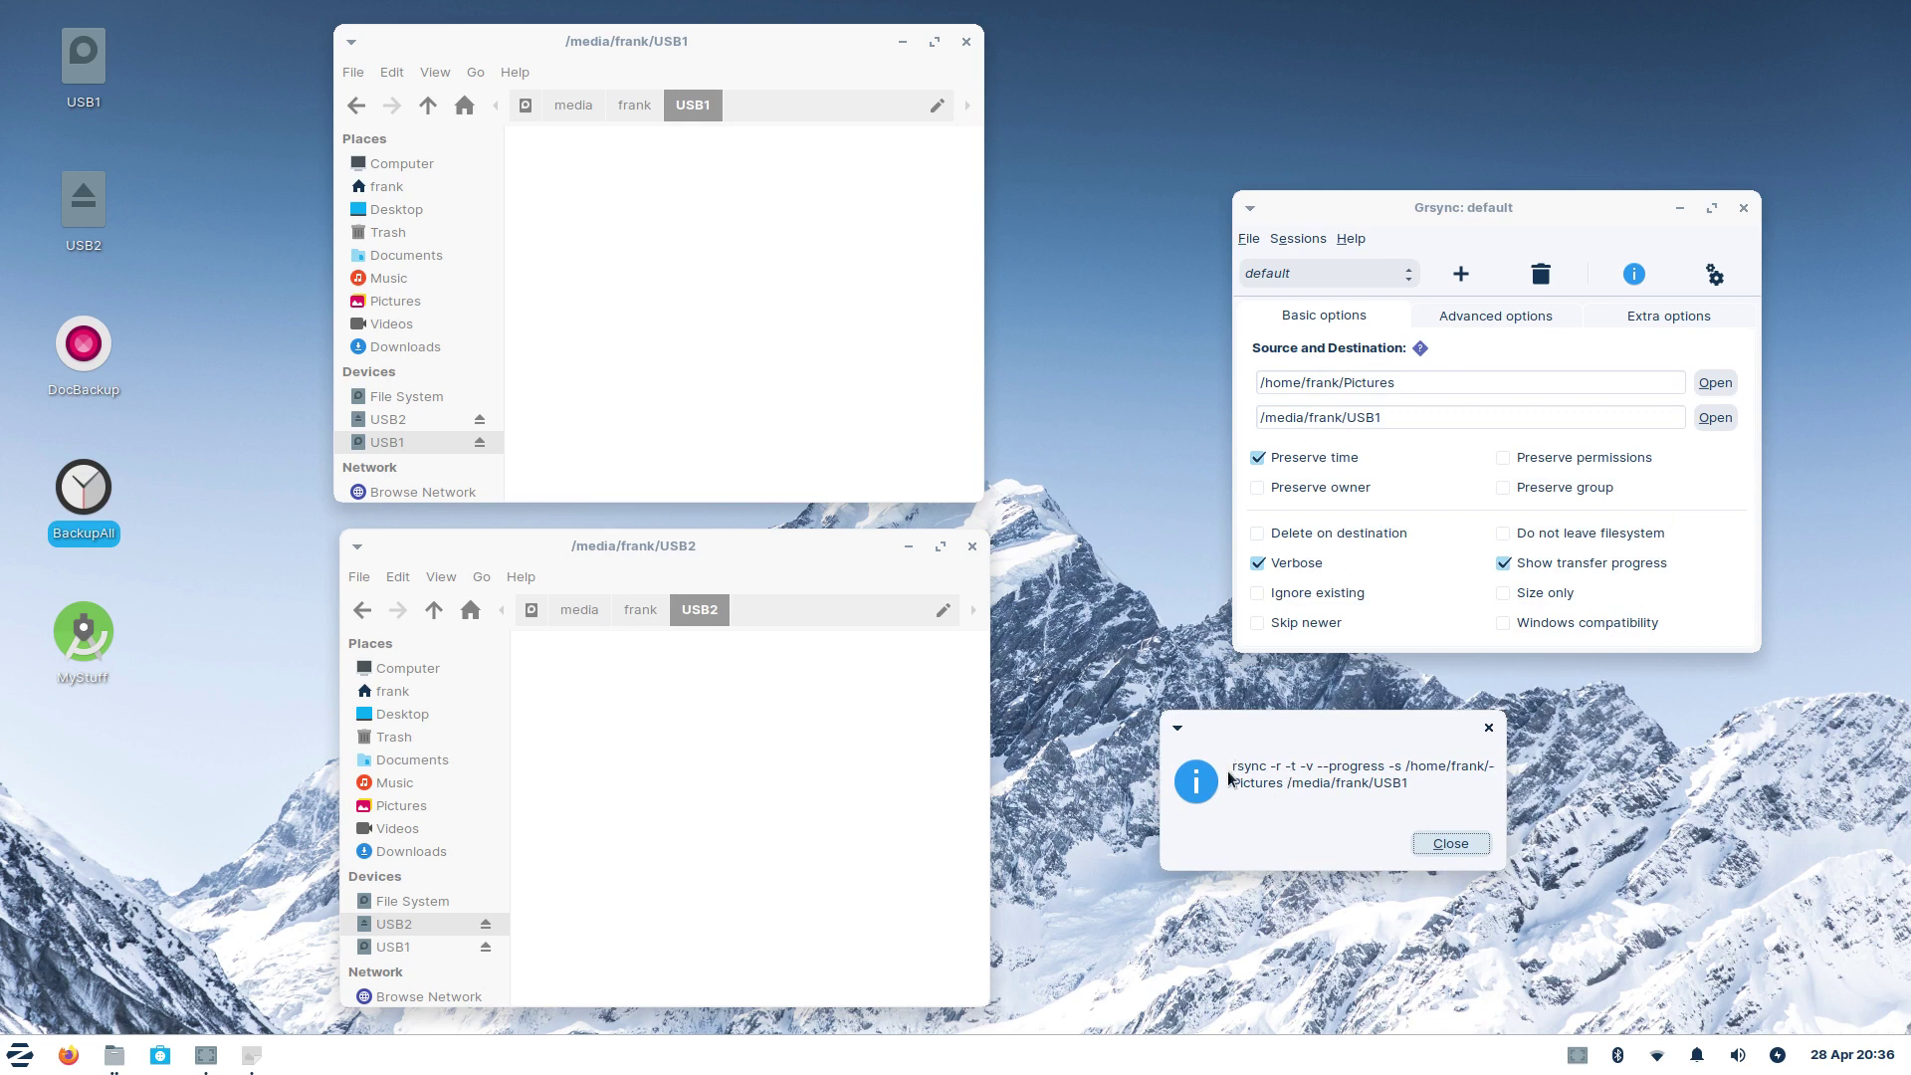
Step: Inspect the command's options and source path against the USB1 window's location
{"action": "left_click_drag", "start_coordinate": [1235, 764], "coordinate": [1282, 785]}
{"action": "left_click", "coordinate": [1406, 768]}
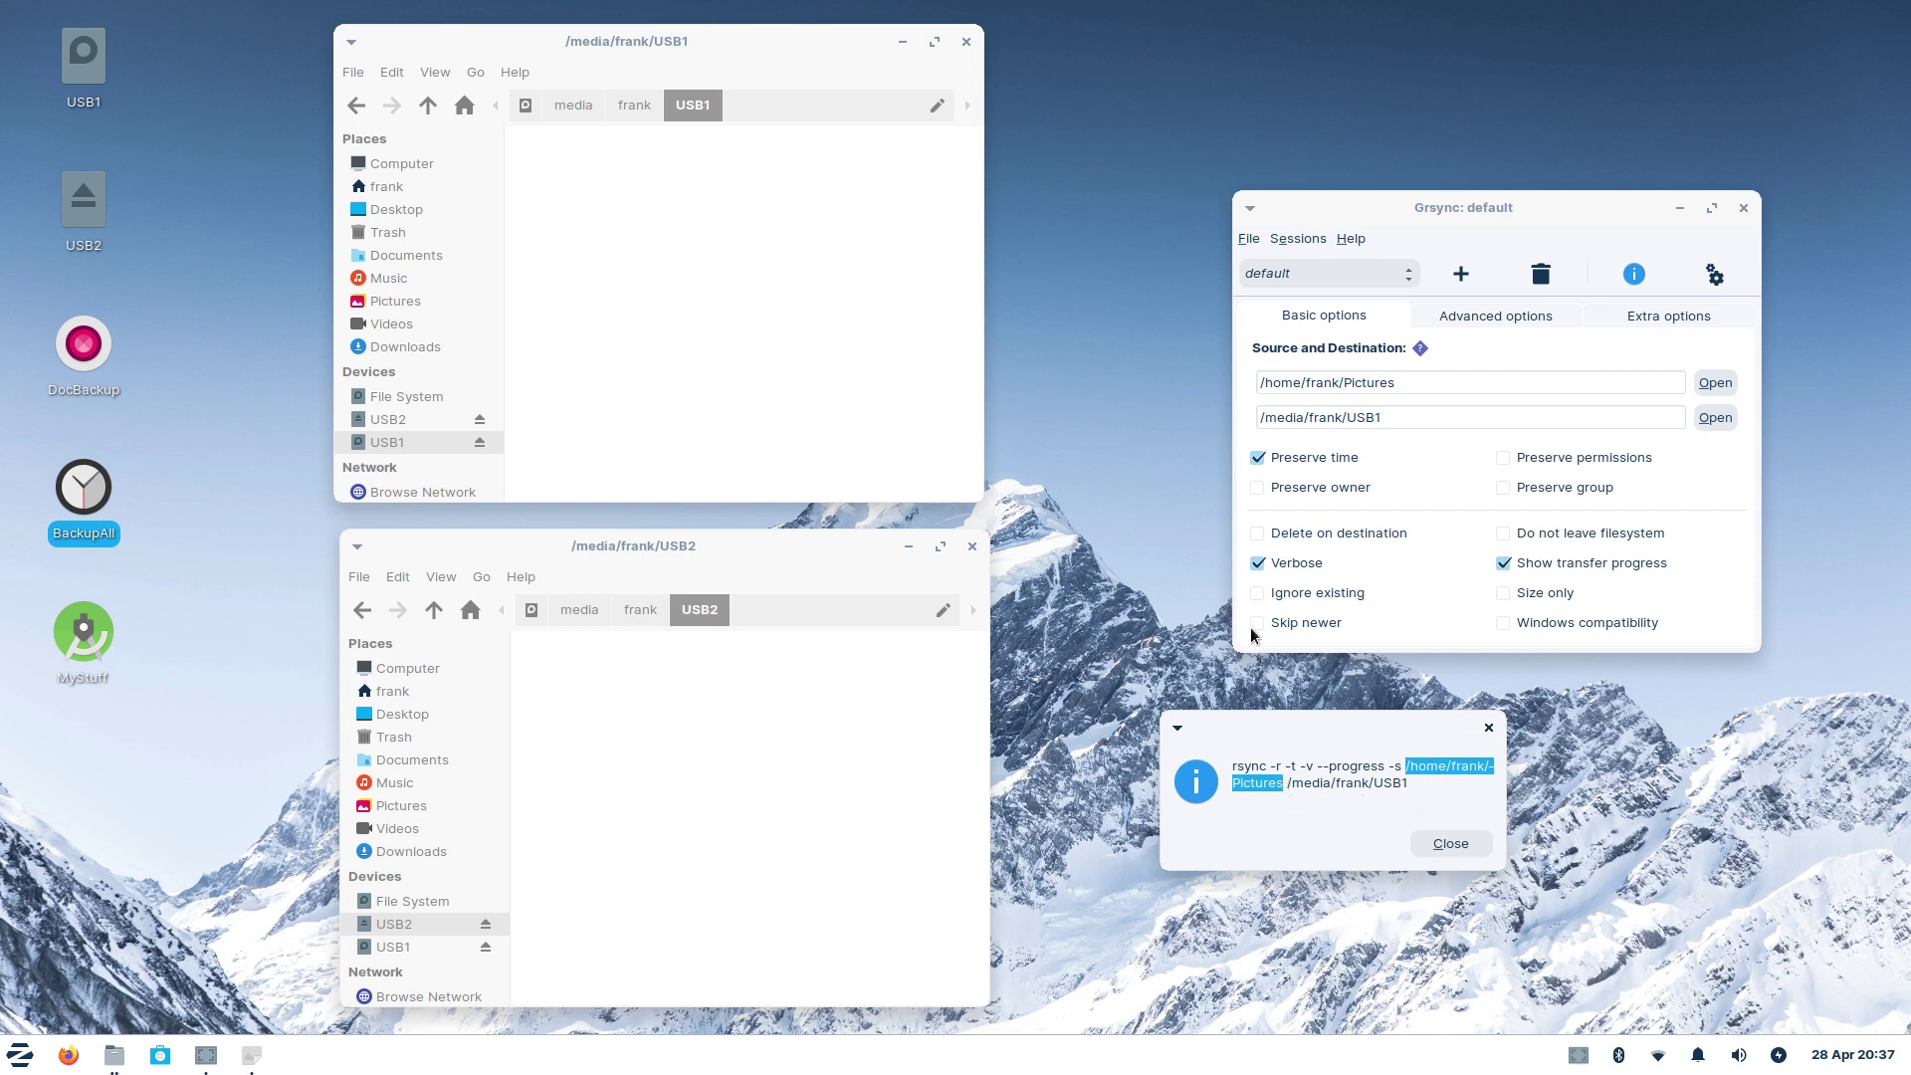
{"action": "left_click", "coordinate": [806, 111]}
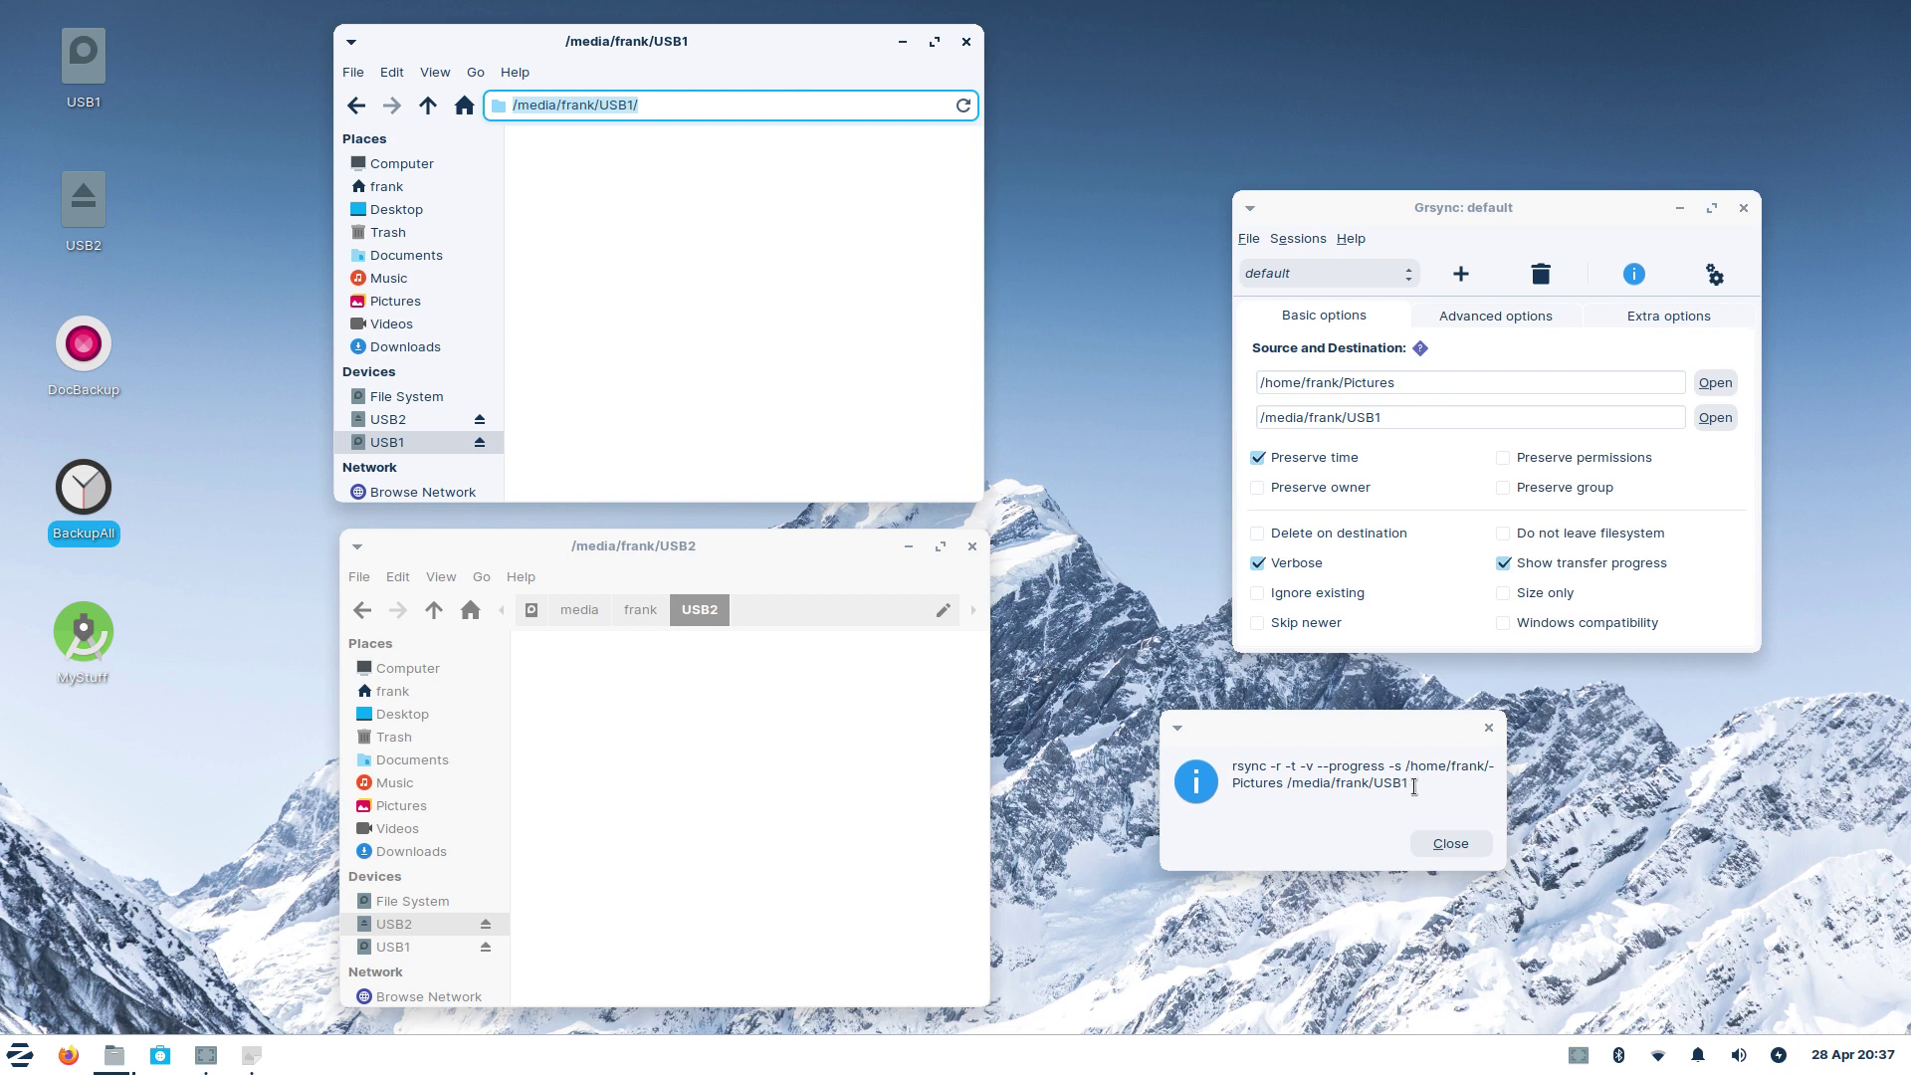
{"action": "left_click", "coordinate": [694, 106]}
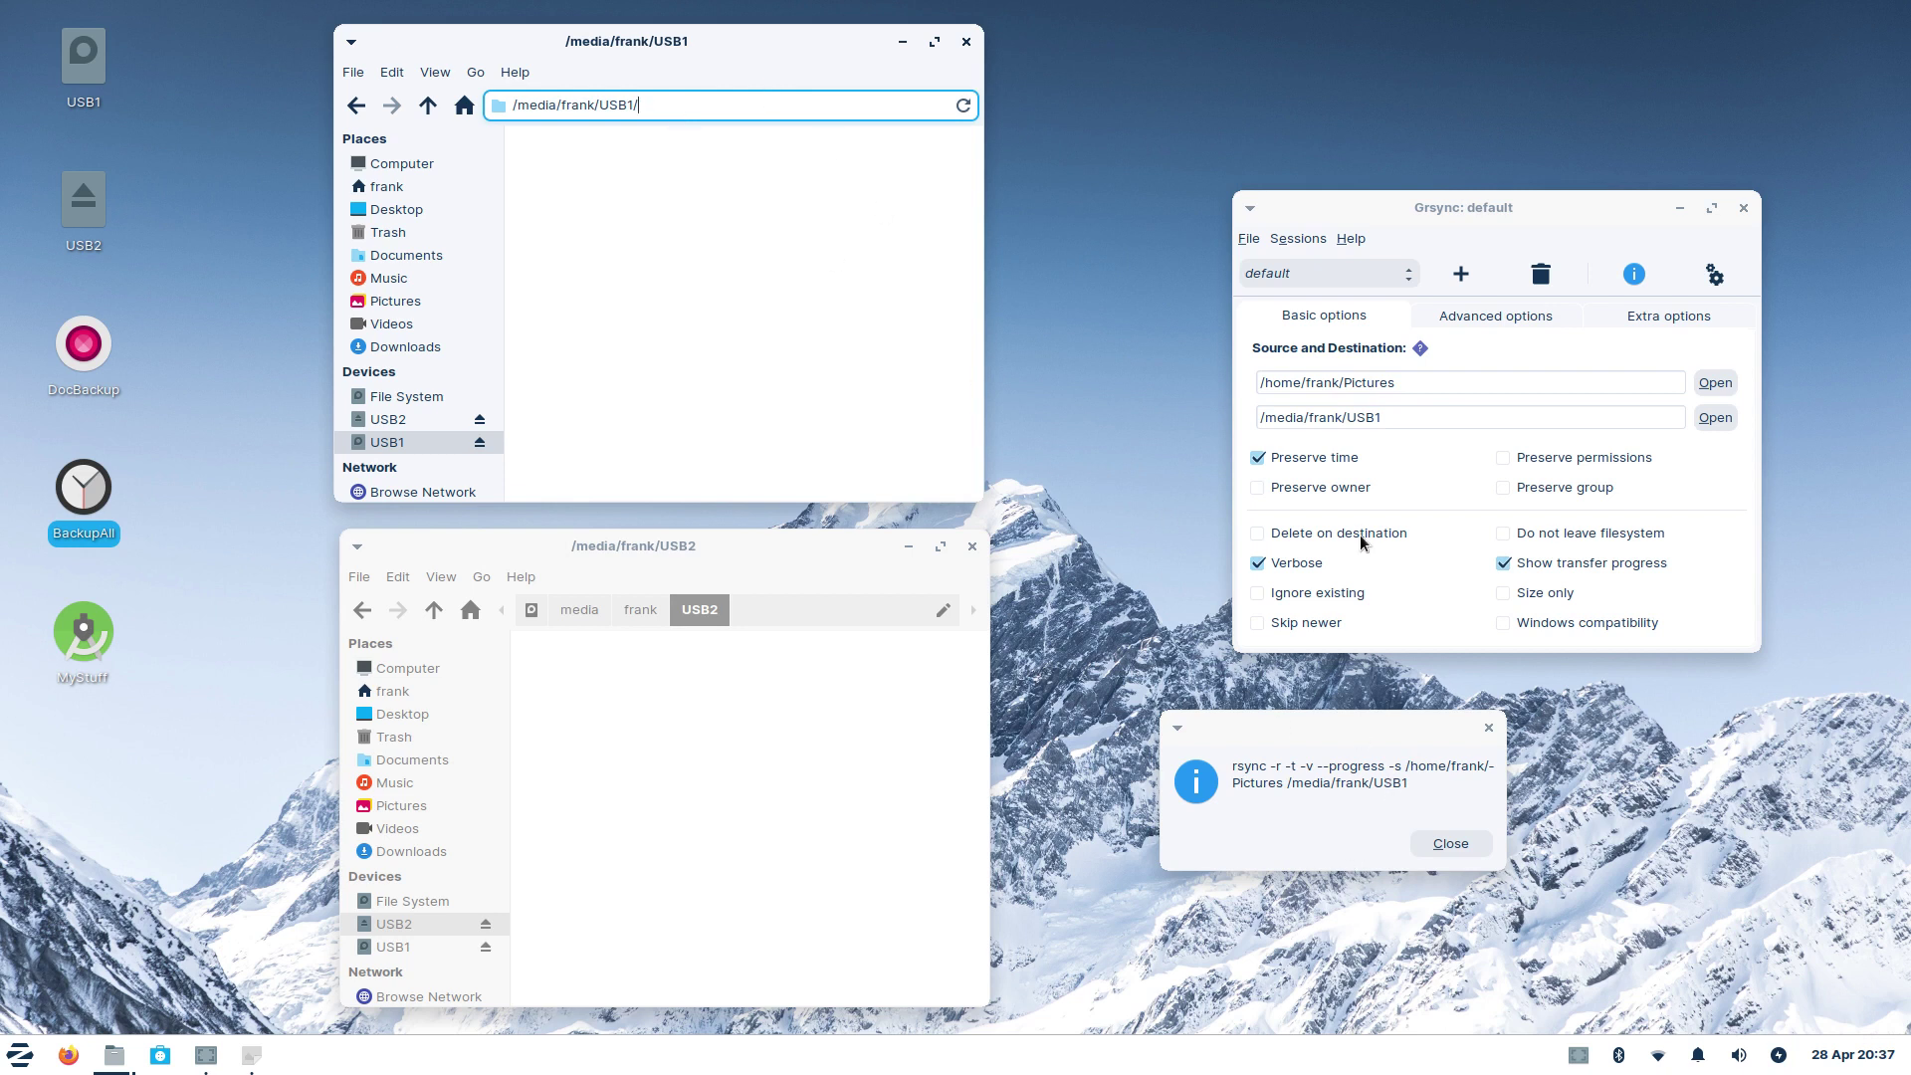
Step: Close the command dialog and glance at Grsync's preferences before closing them
{"action": "left_click", "coordinate": [1471, 846]}
{"action": "left_click", "coordinate": [1248, 239]}
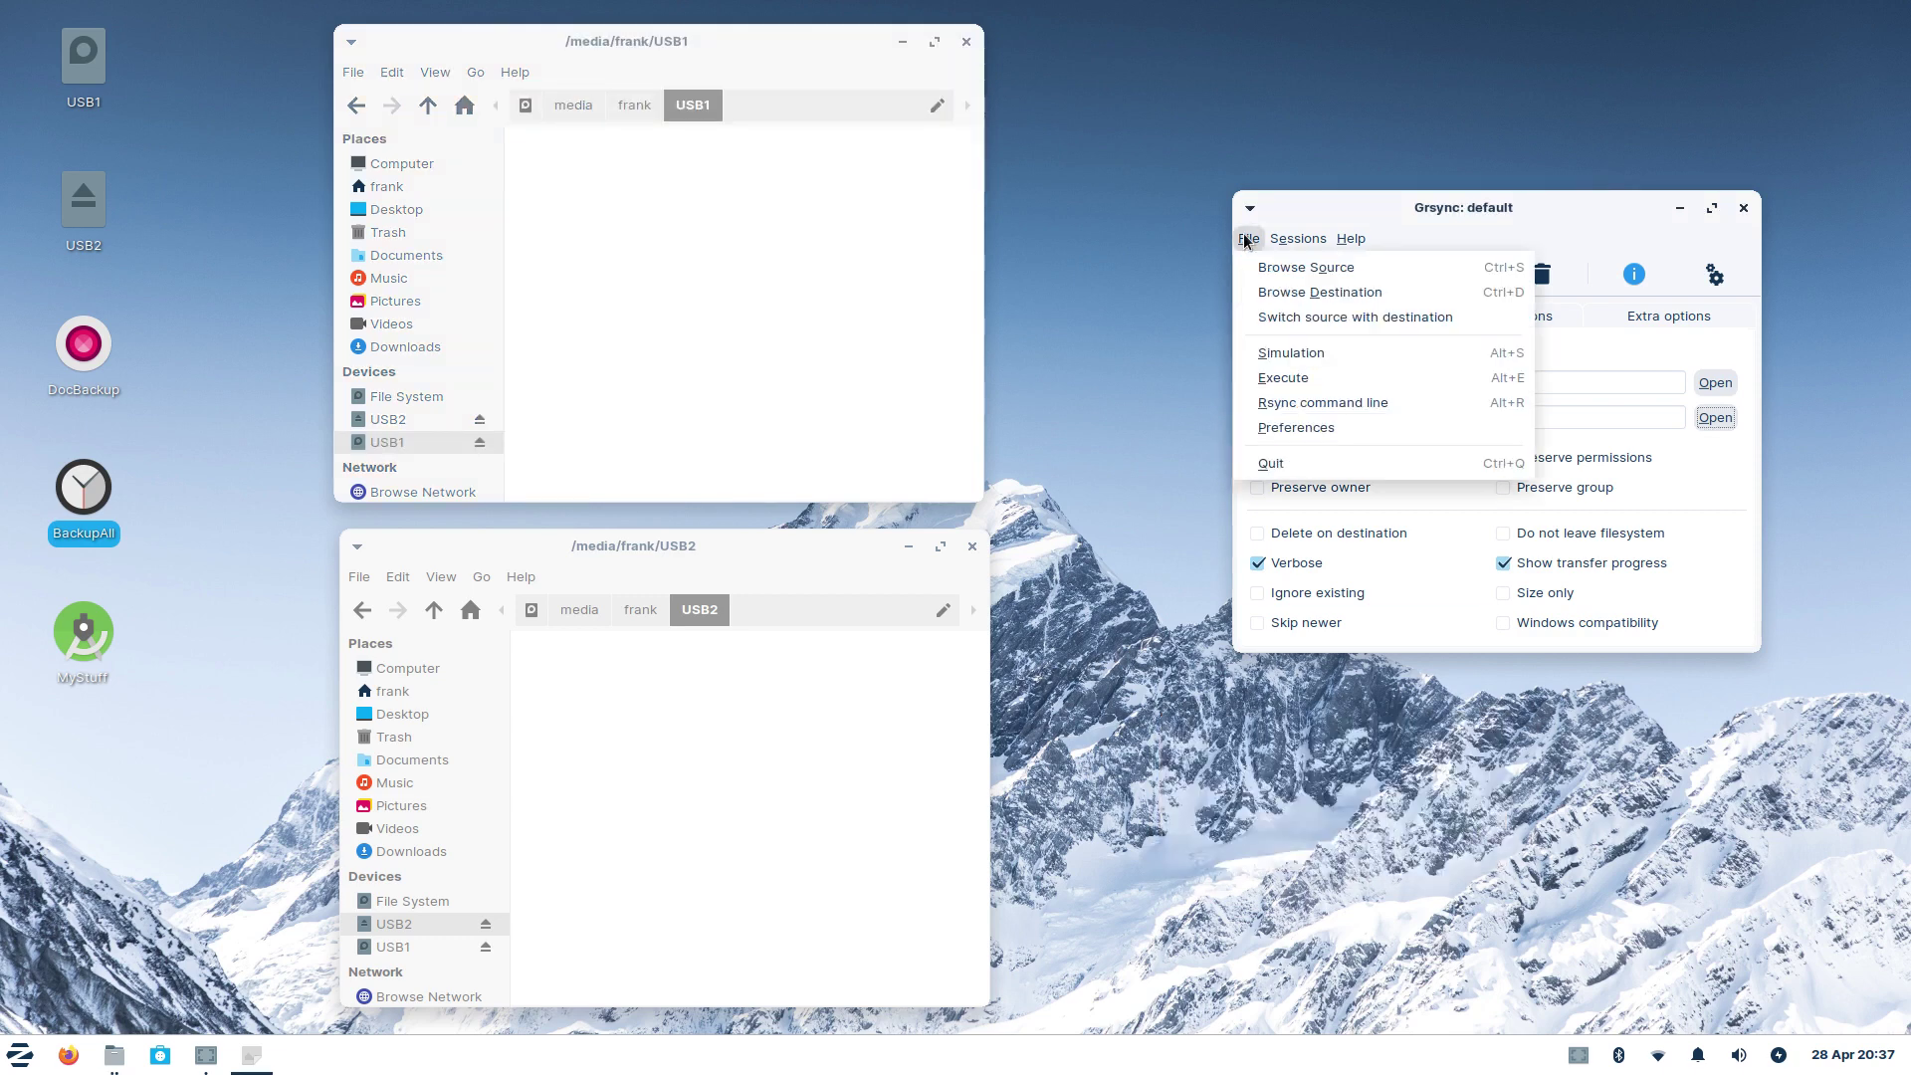
{"action": "left_click", "coordinate": [1310, 430]}
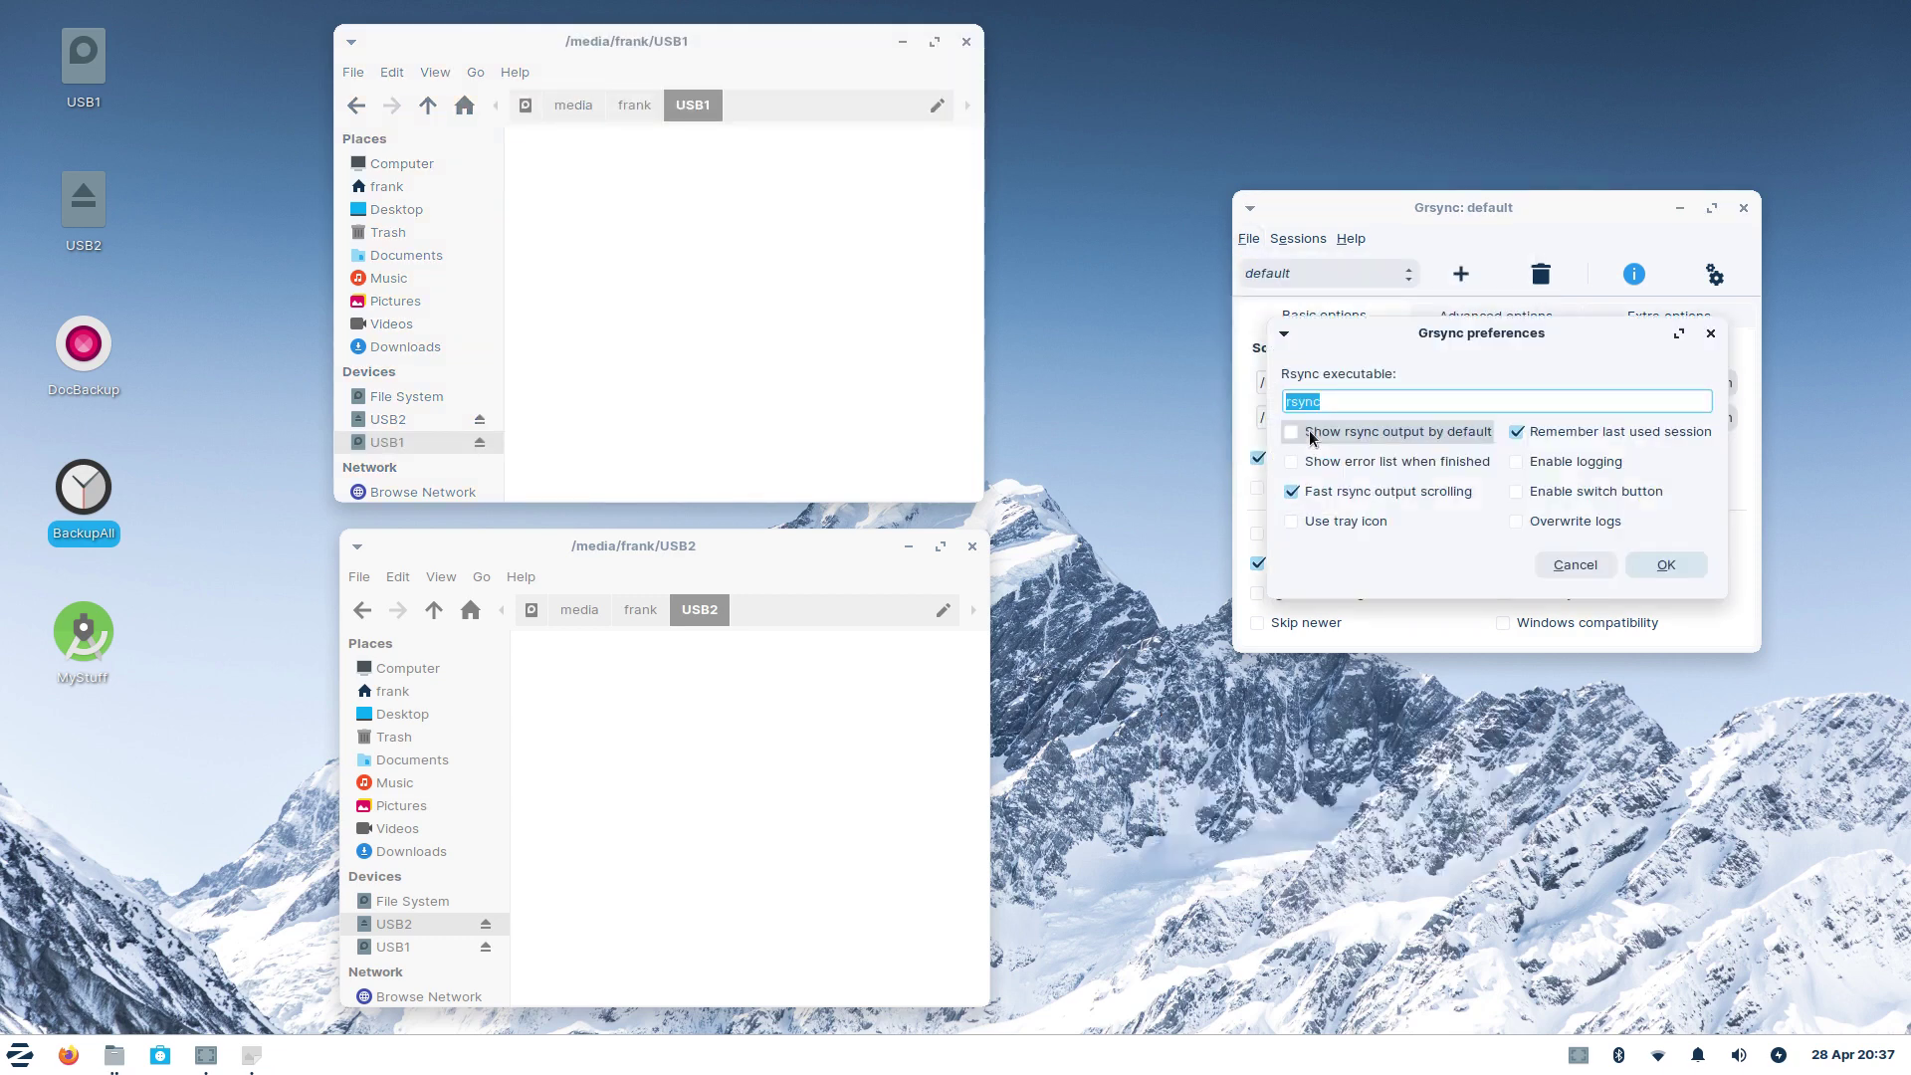
{"action": "left_click", "coordinate": [1573, 564]}
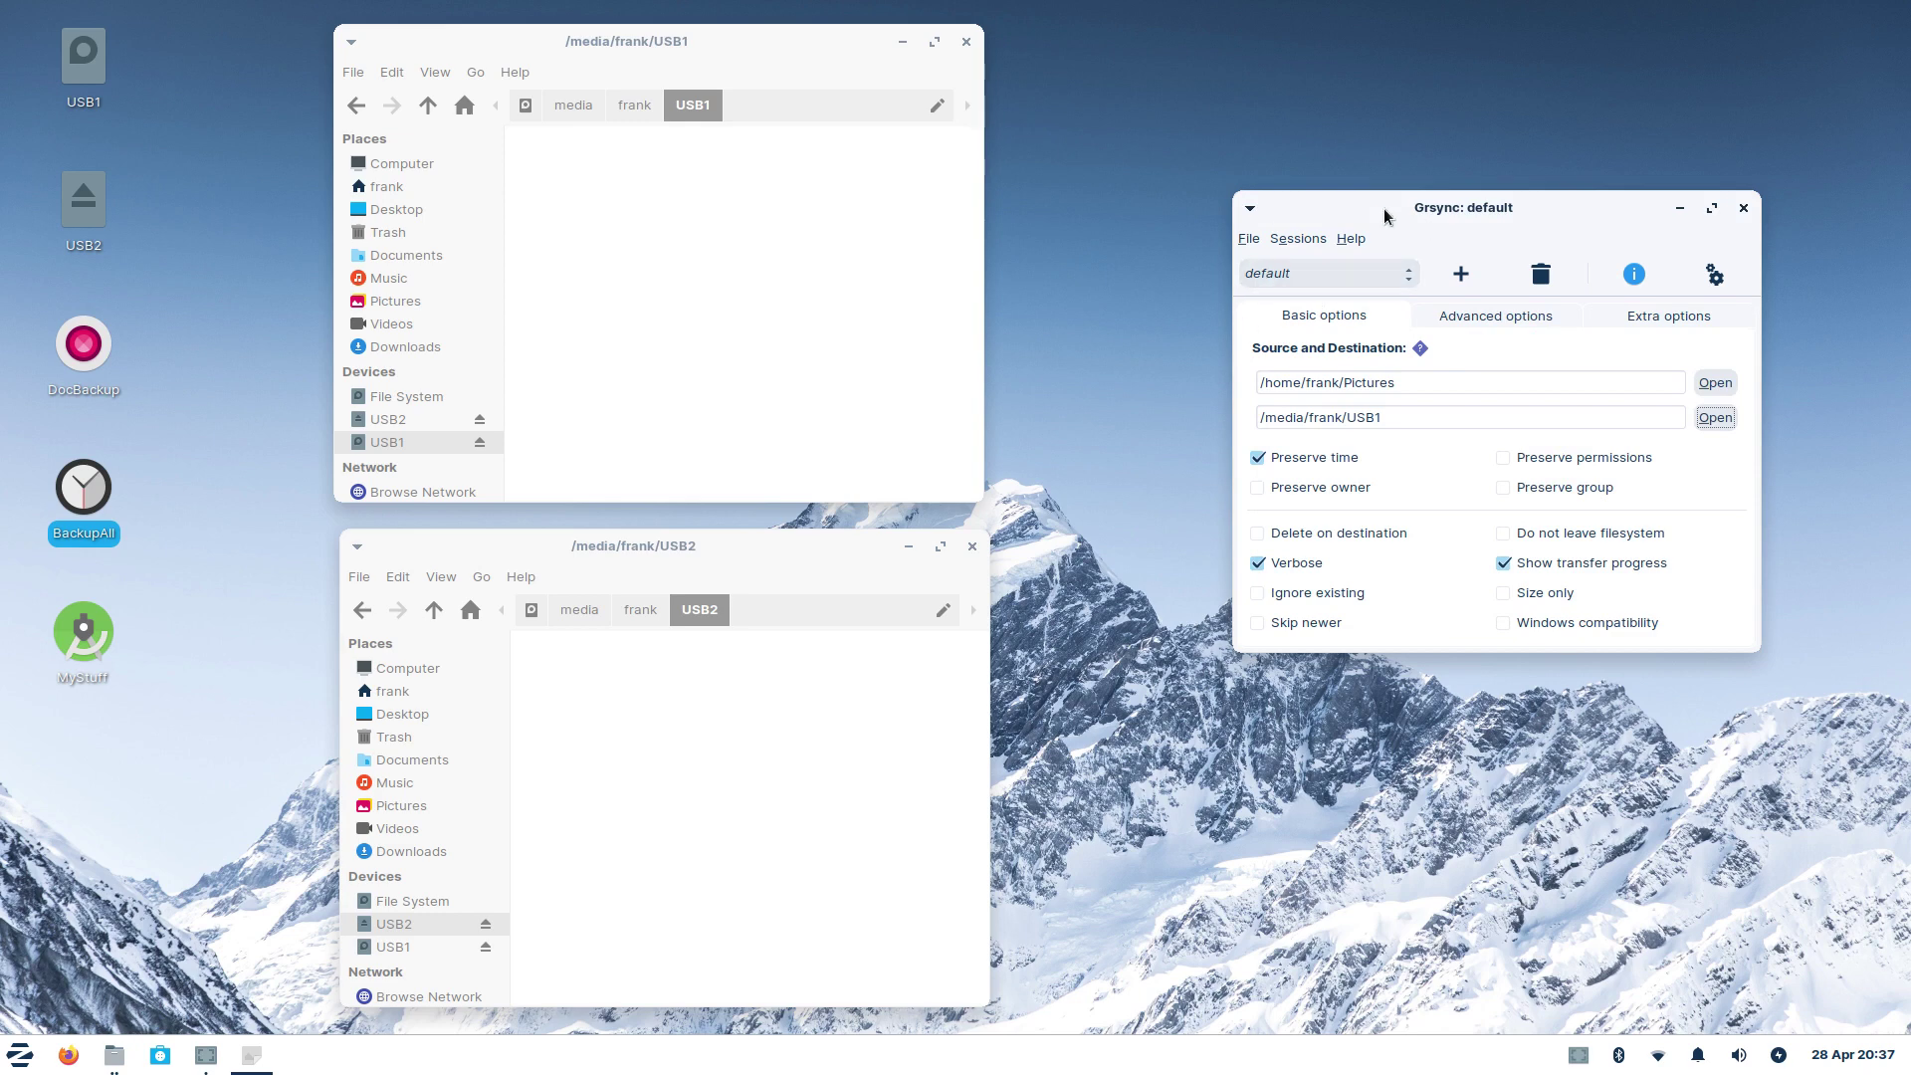
Step: Check the Sessions menu and Add session dialog, cancelling to keep the default session
{"action": "left_click", "coordinate": [1292, 240]}
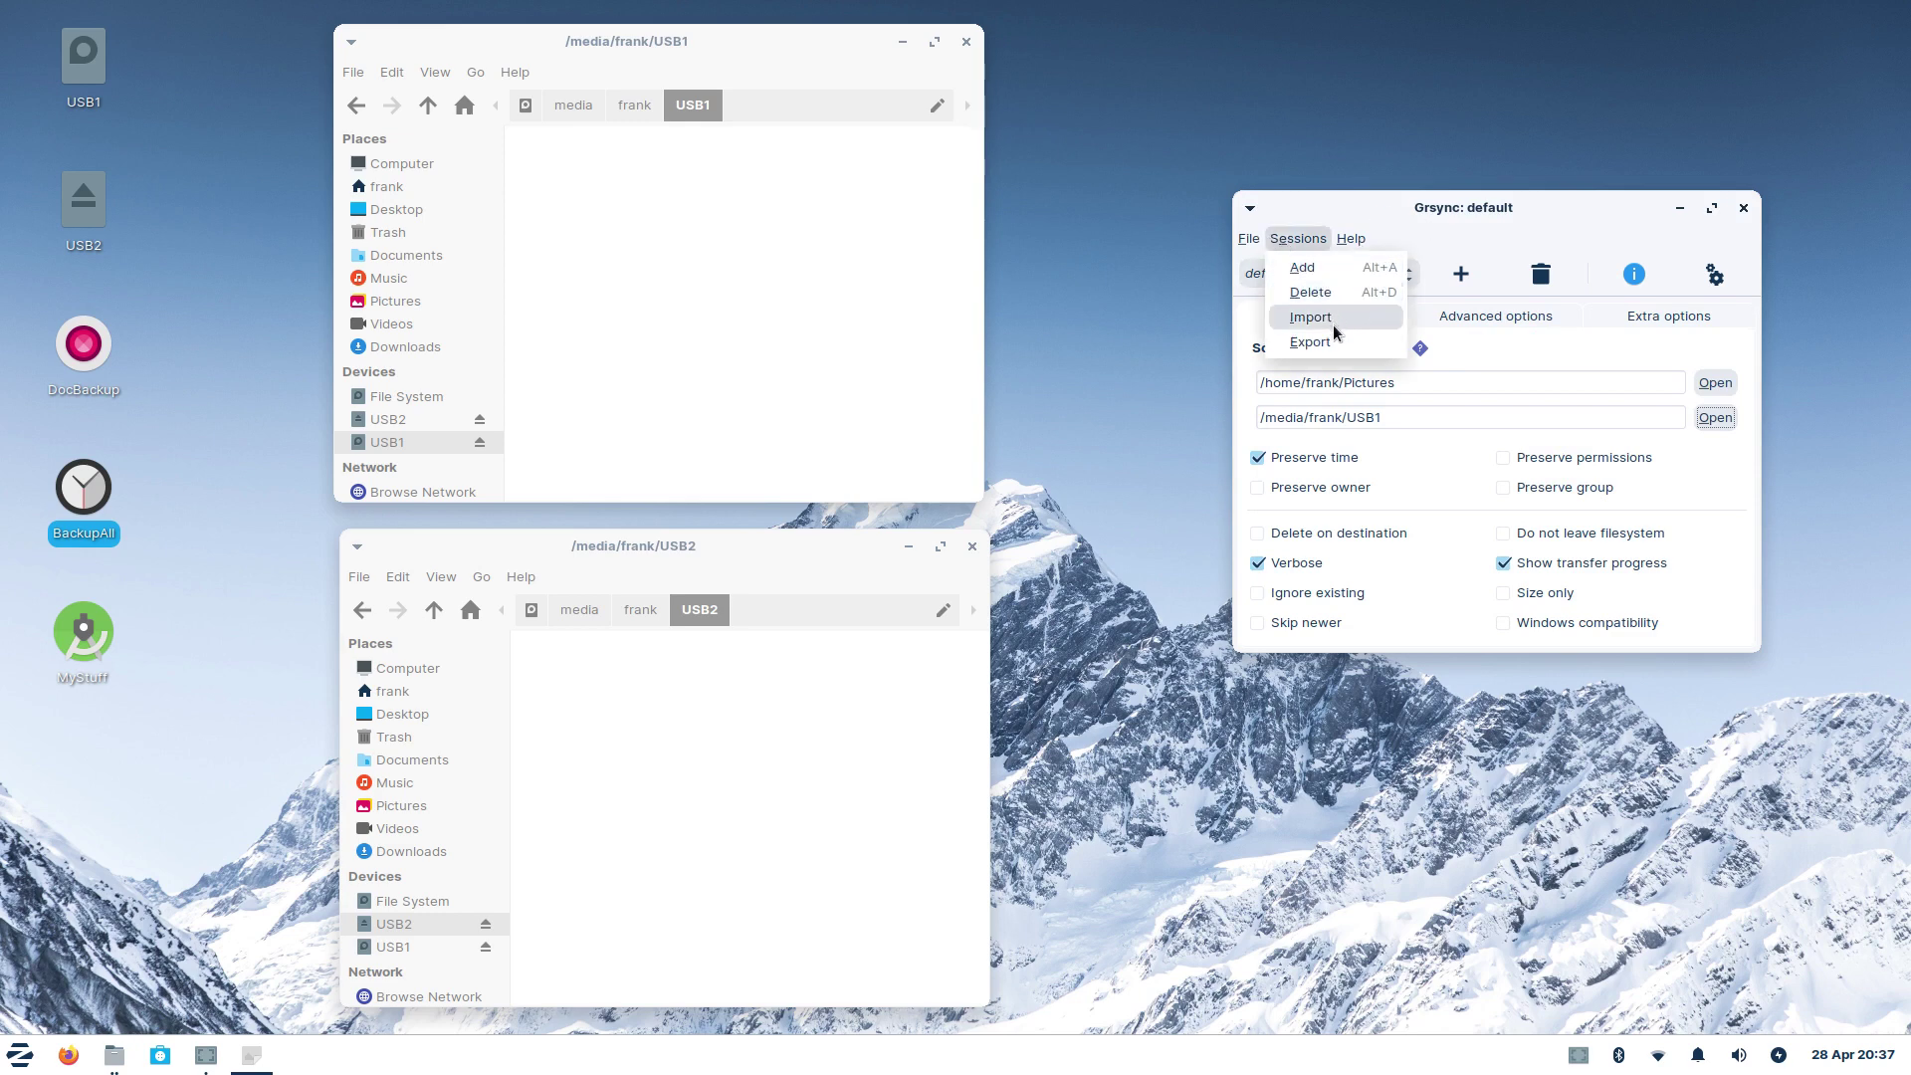
{"action": "left_click", "coordinate": [1524, 242]}
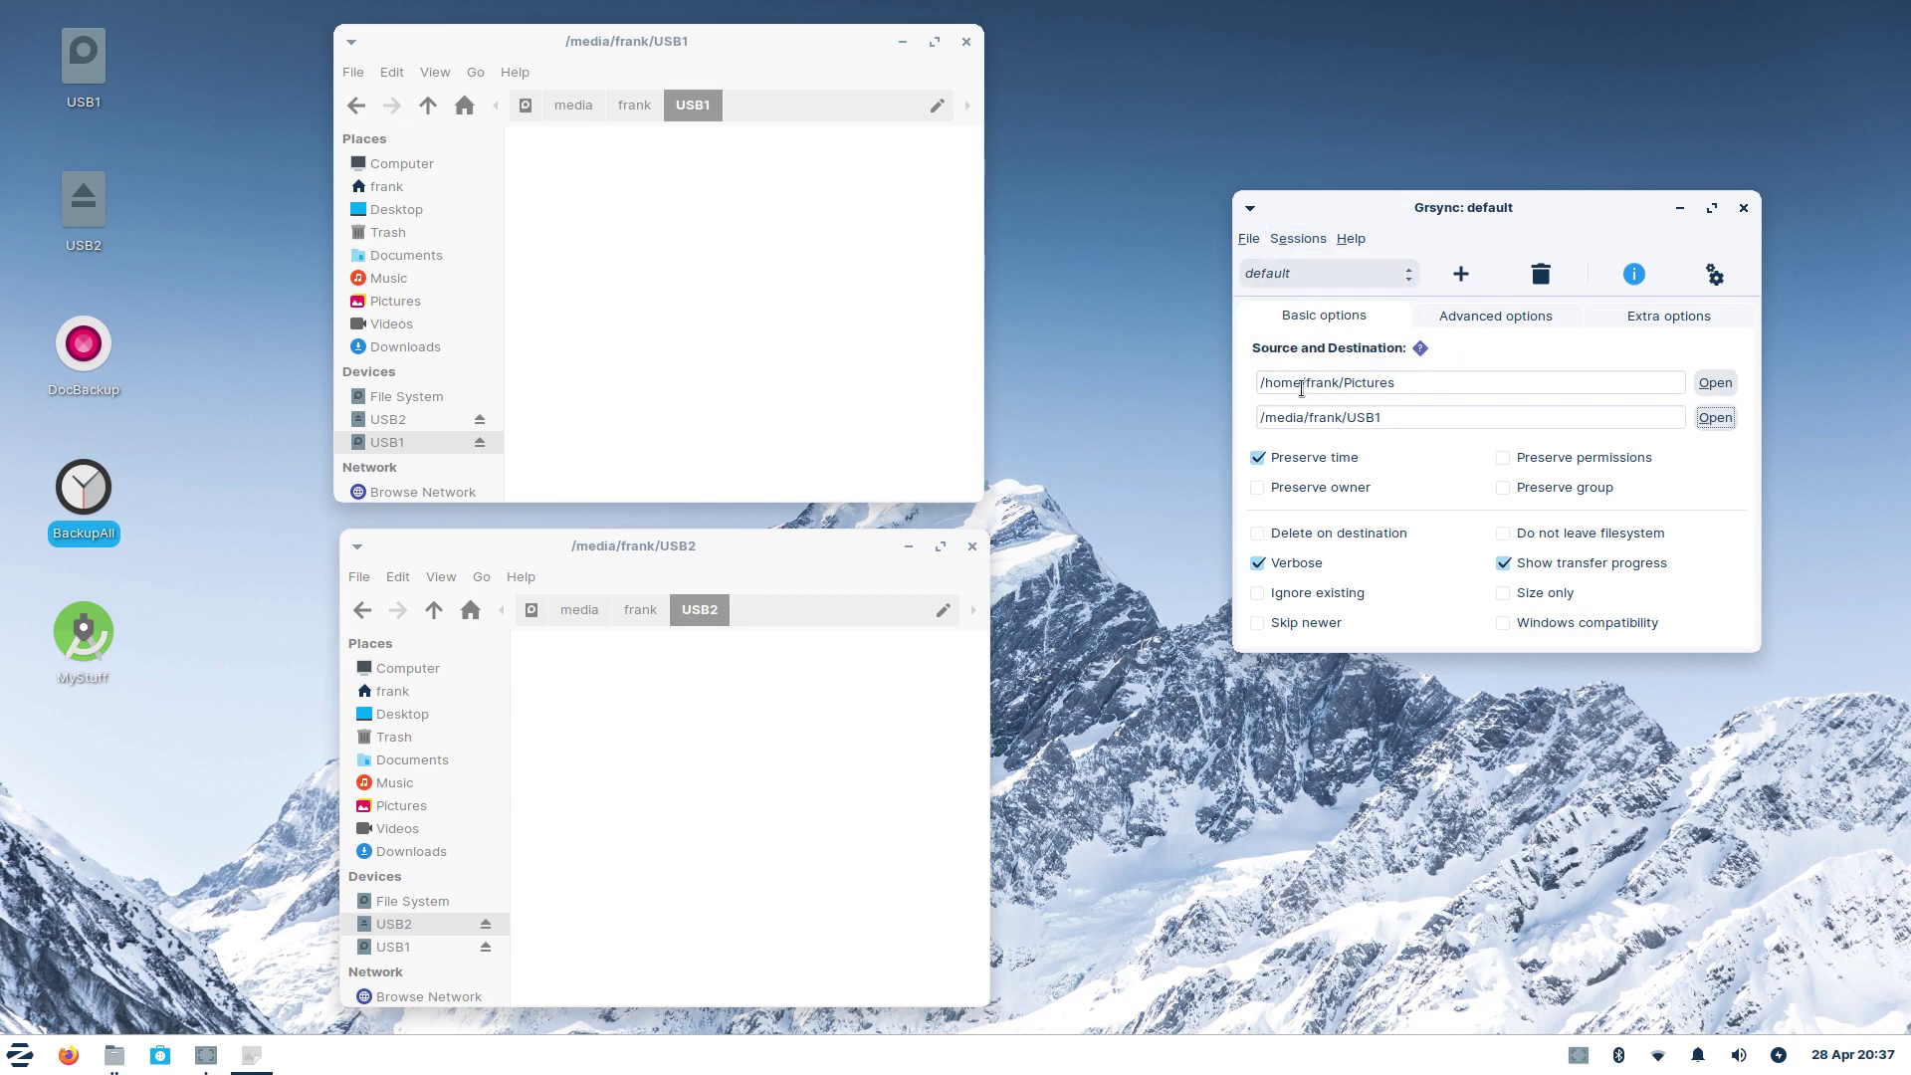
{"action": "left_click", "coordinate": [1480, 281]}
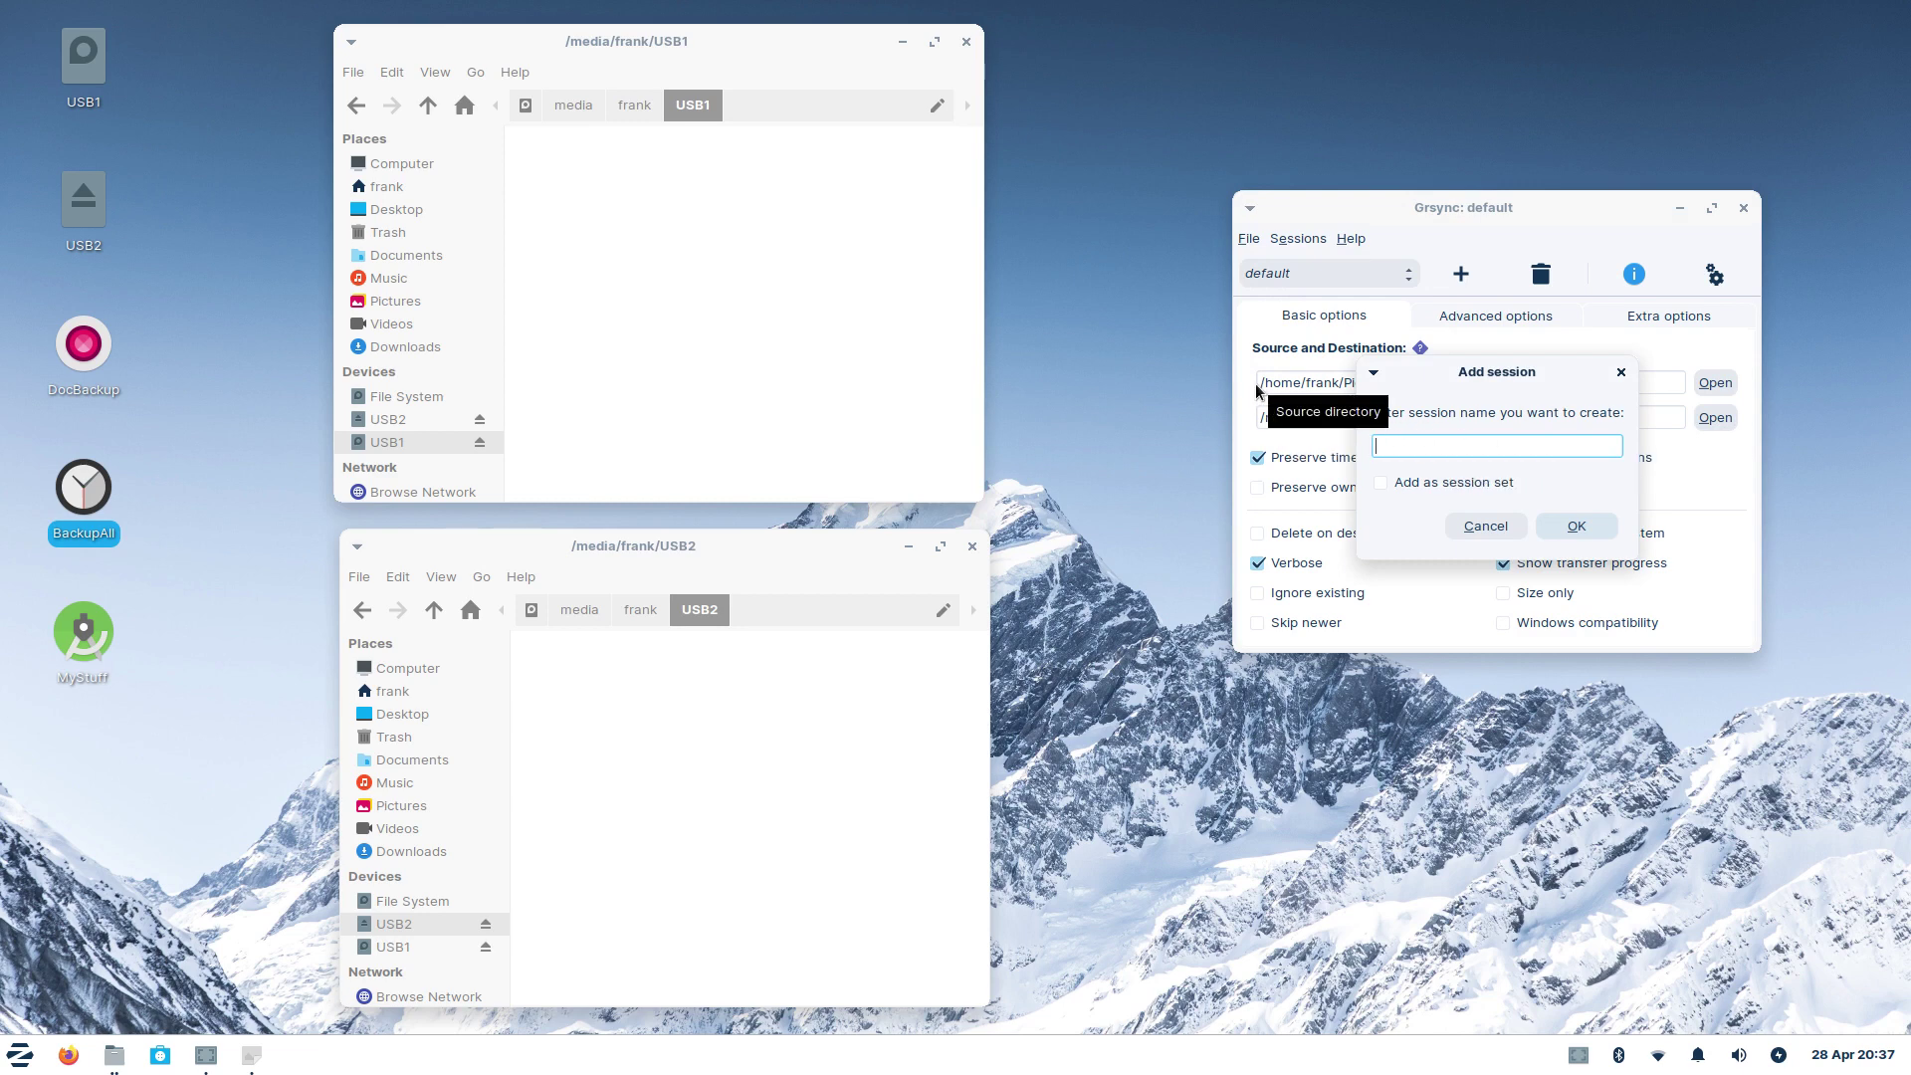
{"action": "left_click", "coordinate": [1475, 525]}
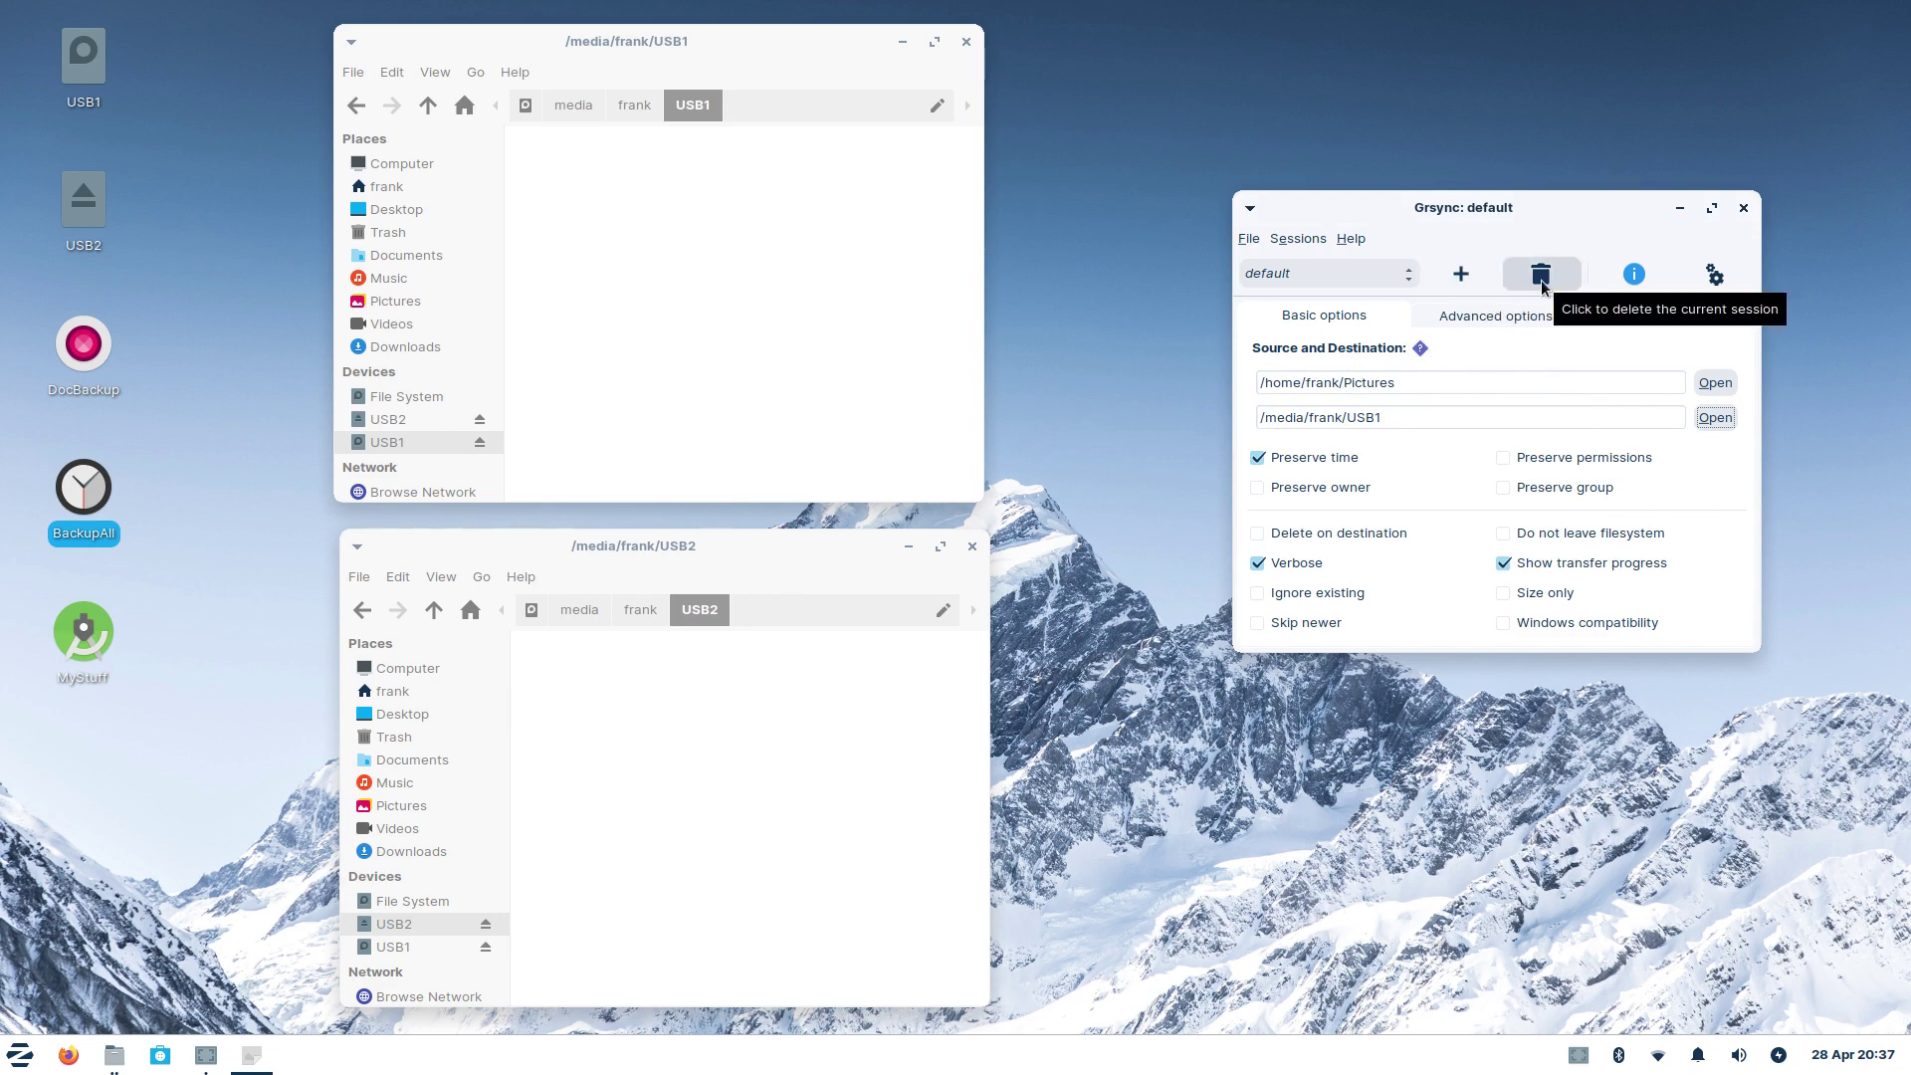
{"action": "left_click", "coordinate": [1310, 237]}
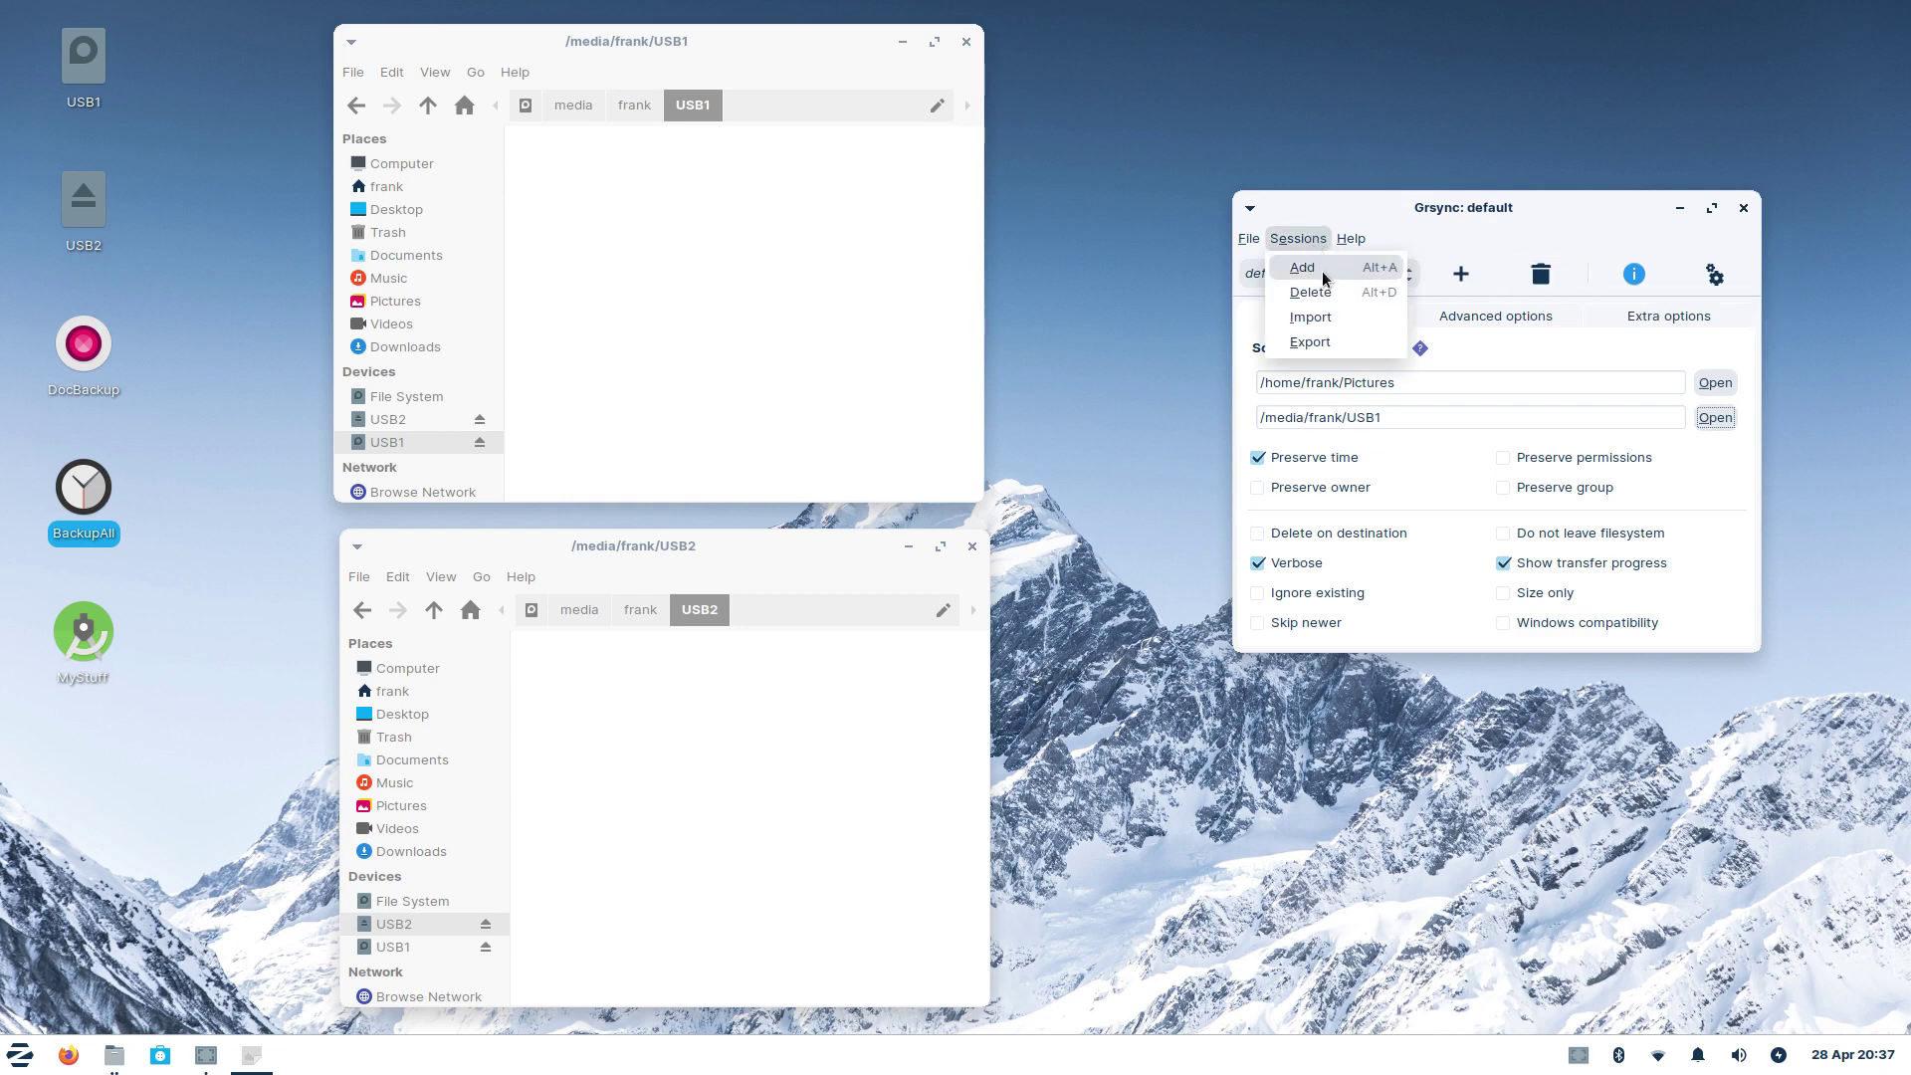
{"action": "left_click", "coordinate": [1633, 277]}
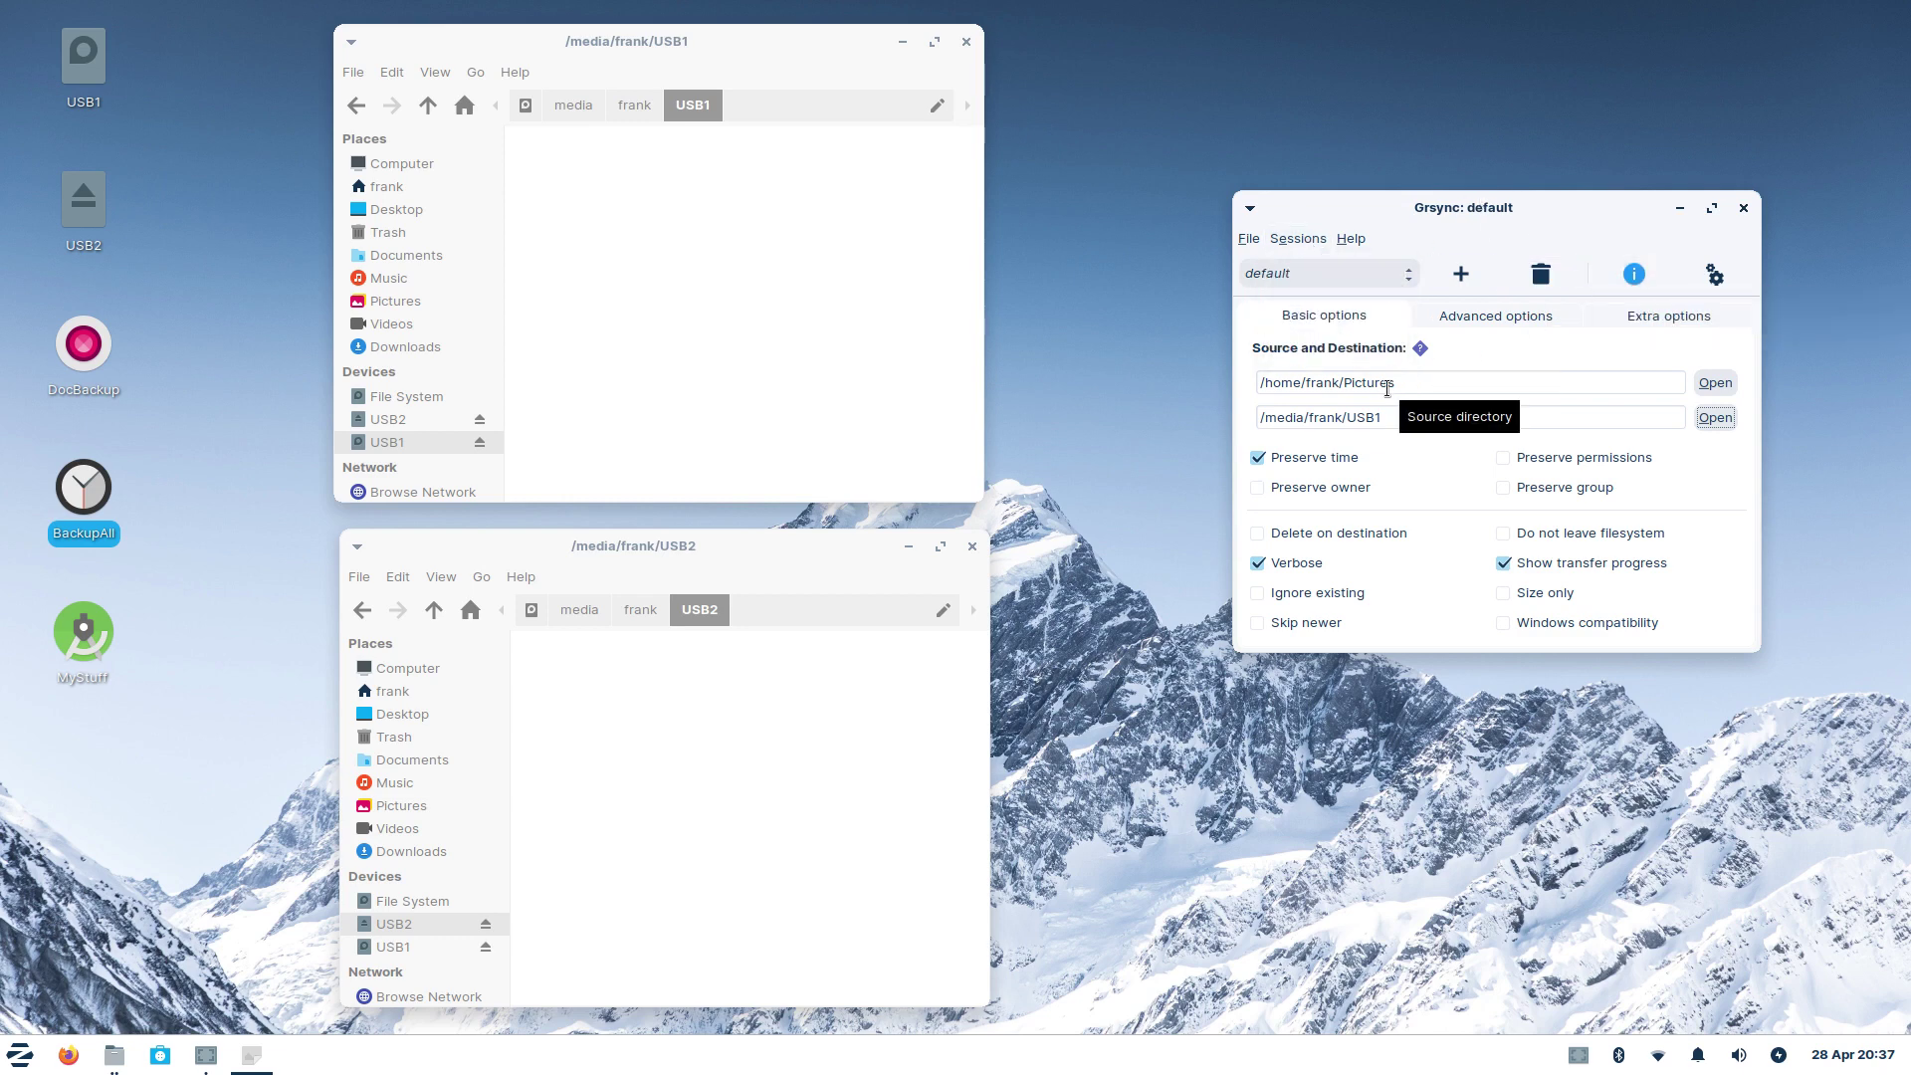
Step: Simulate the Pictures-to-USB1 sync, then execute it and close the completion report
{"action": "left_click", "coordinate": [1637, 277]}
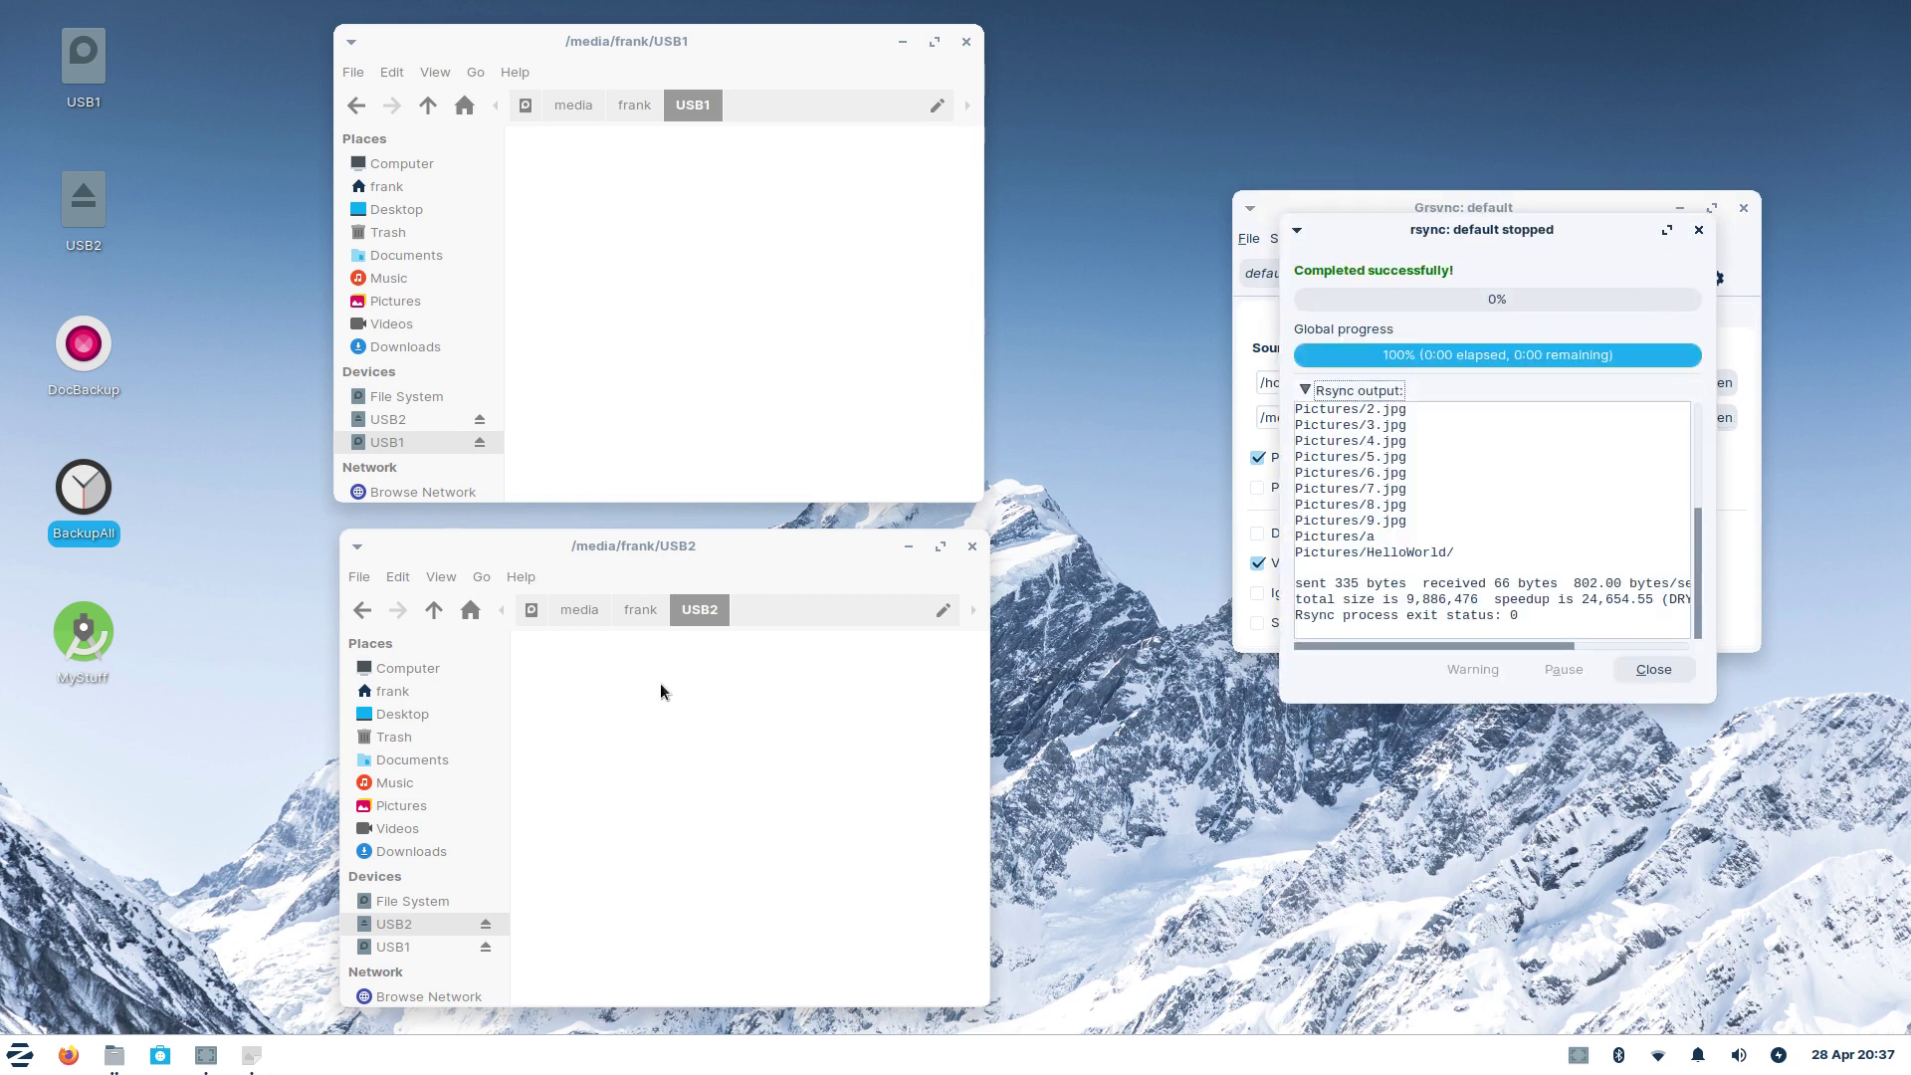
{"action": "left_click", "coordinate": [1647, 669]}
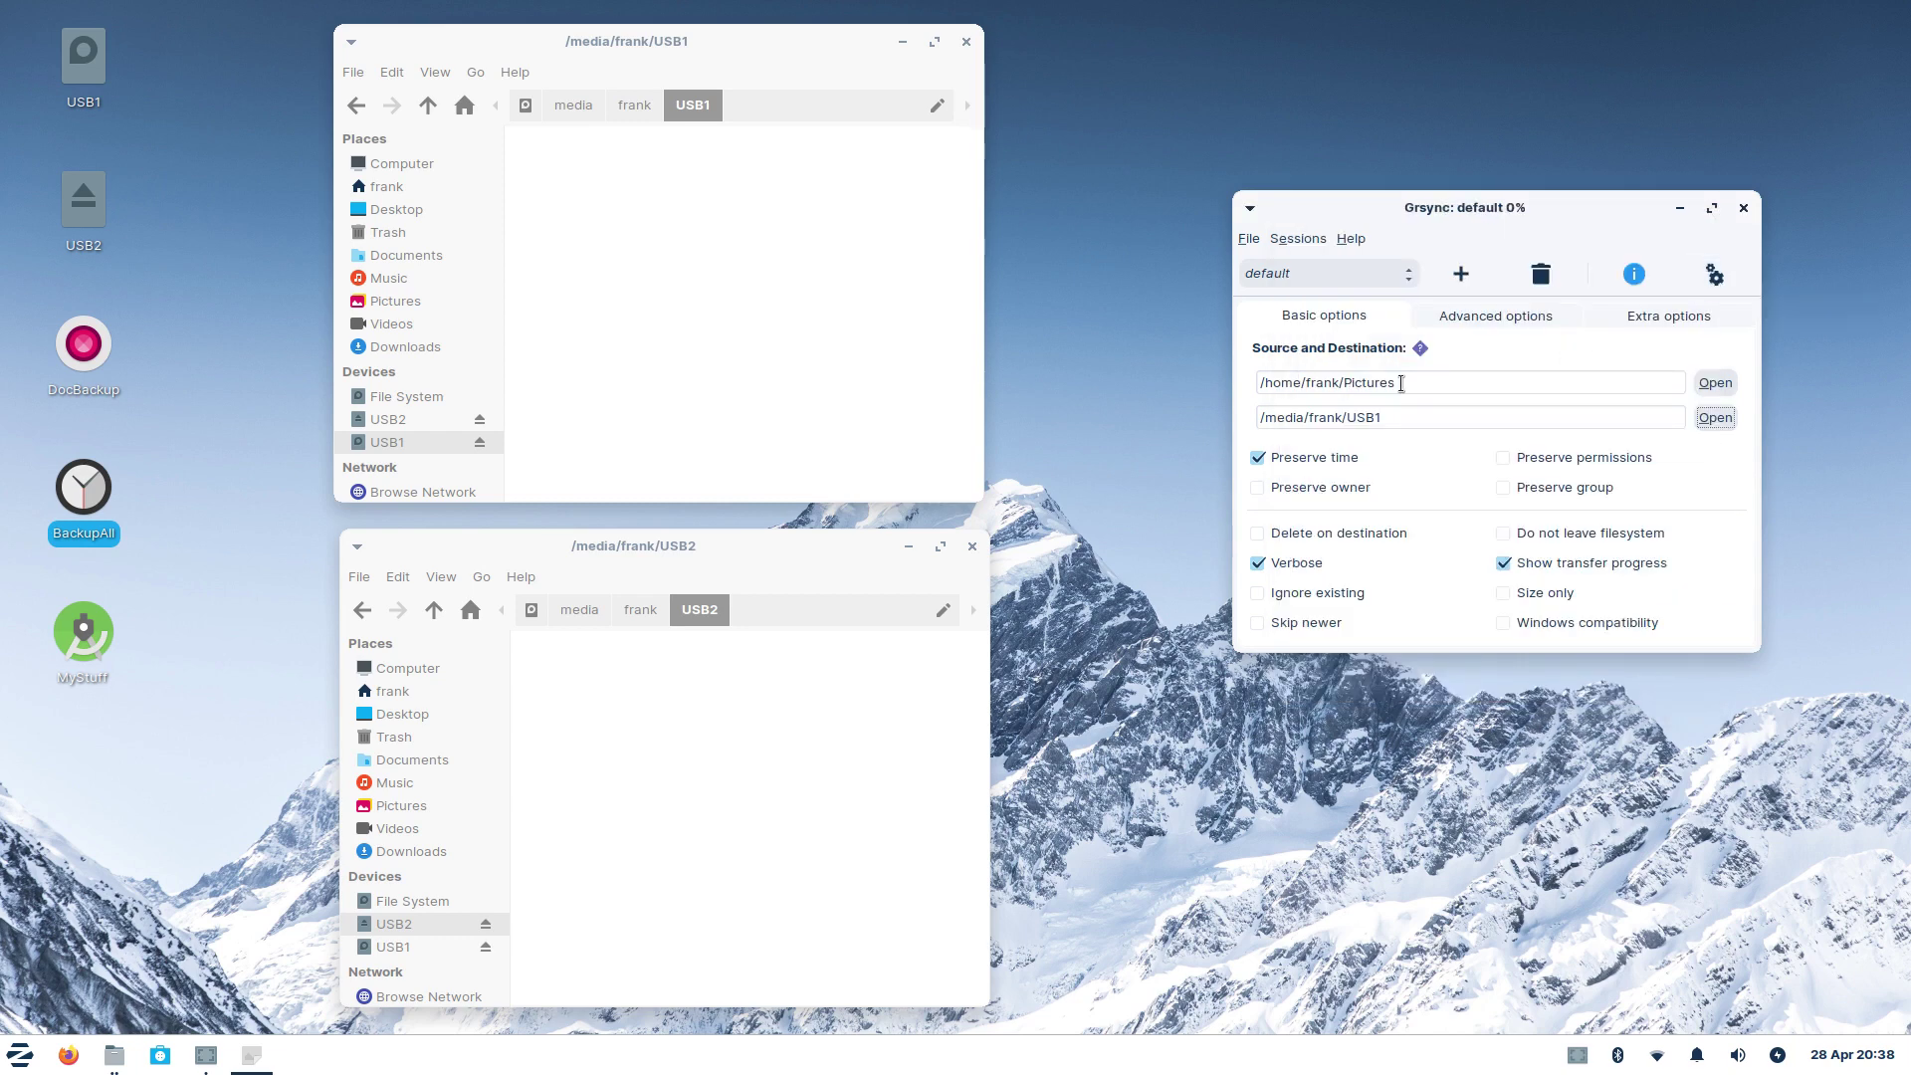
{"action": "left_click", "coordinate": [1717, 263]}
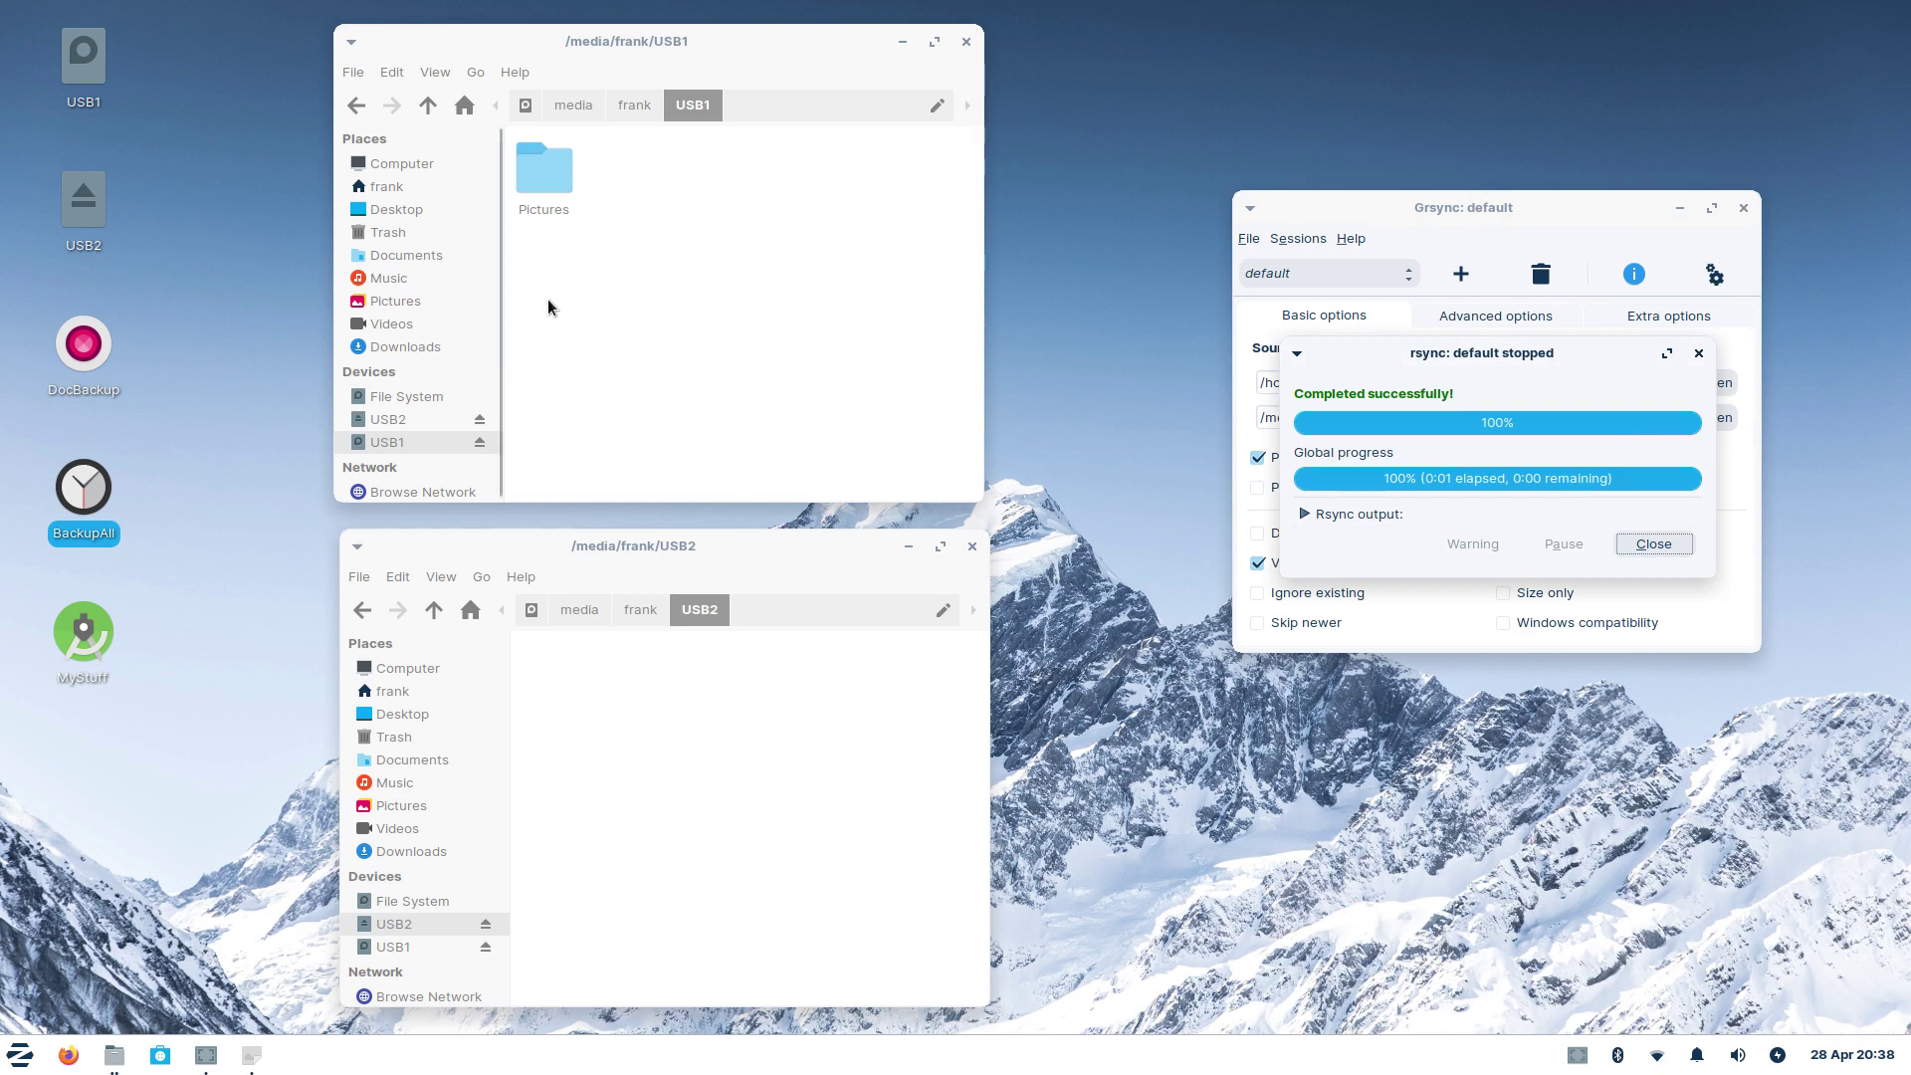
{"action": "left_click", "coordinate": [636, 708]}
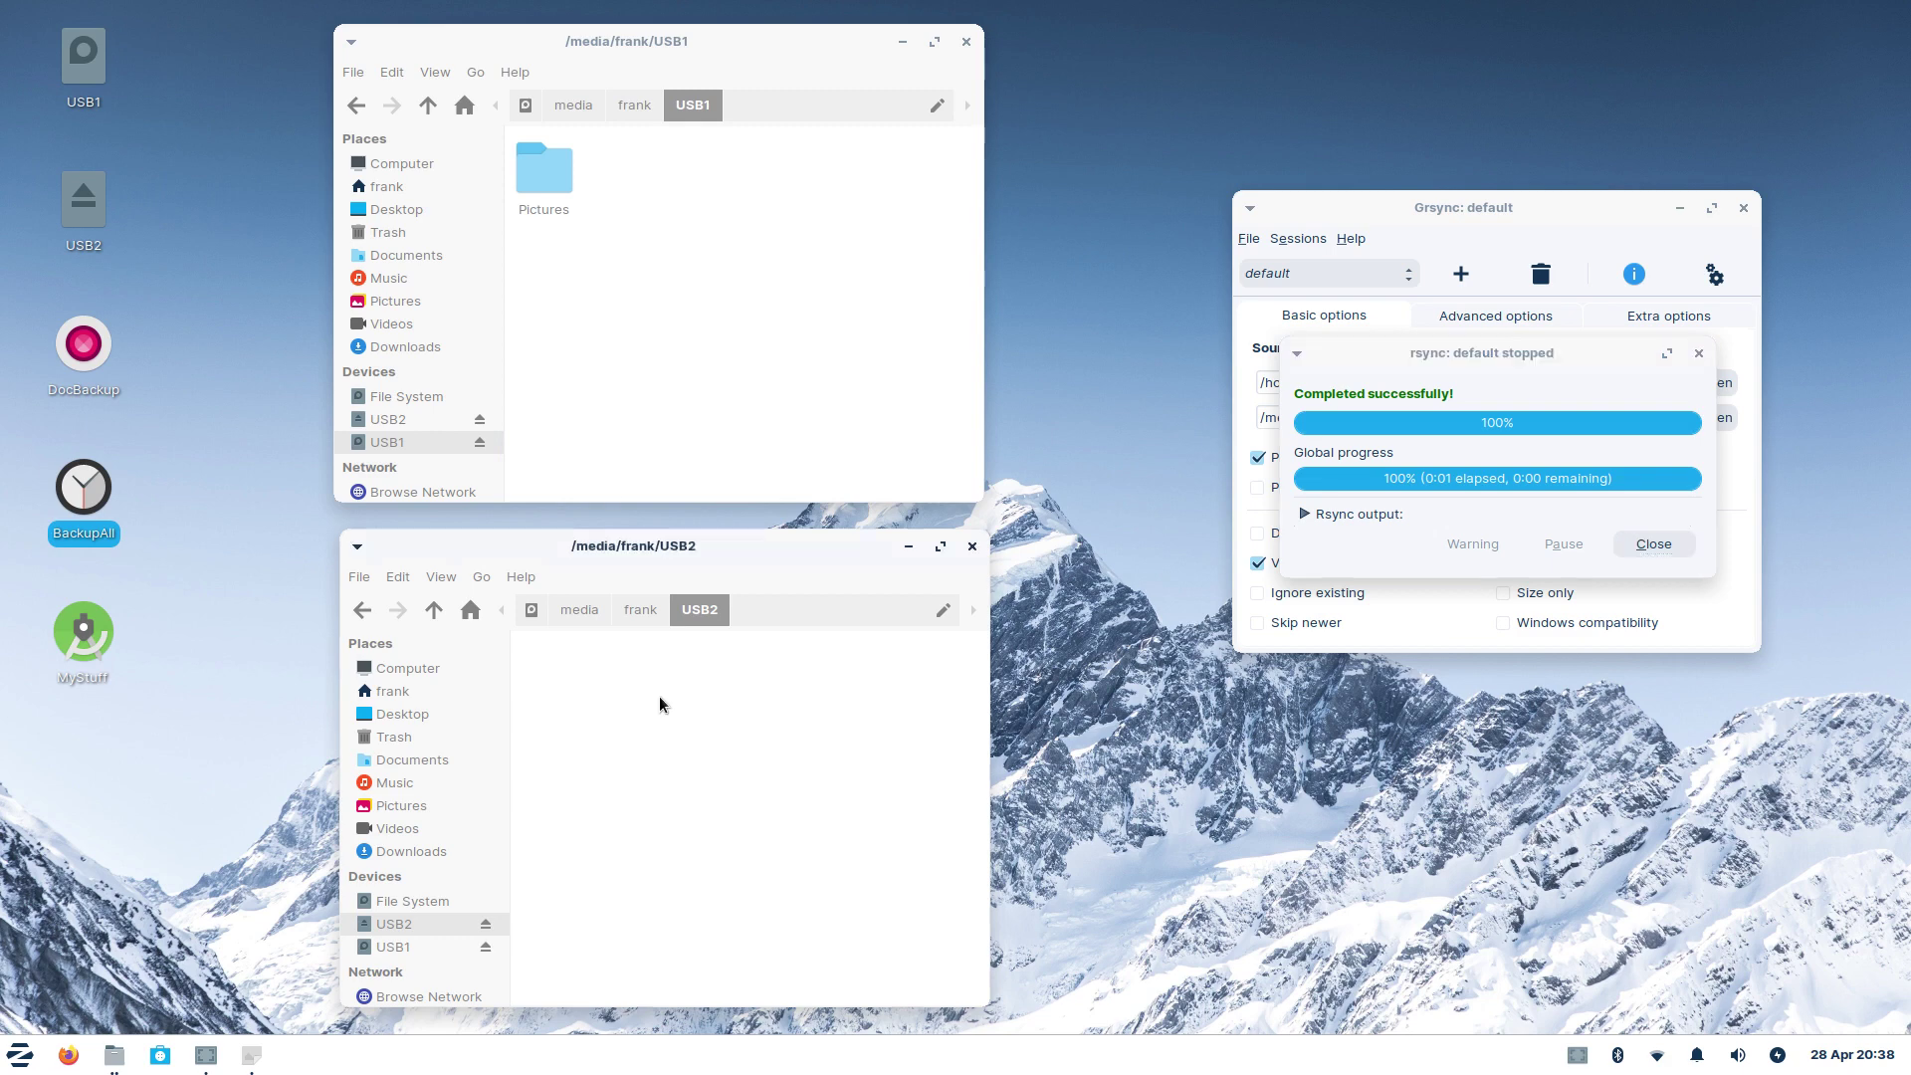
{"action": "left_click", "coordinate": [1653, 544]}
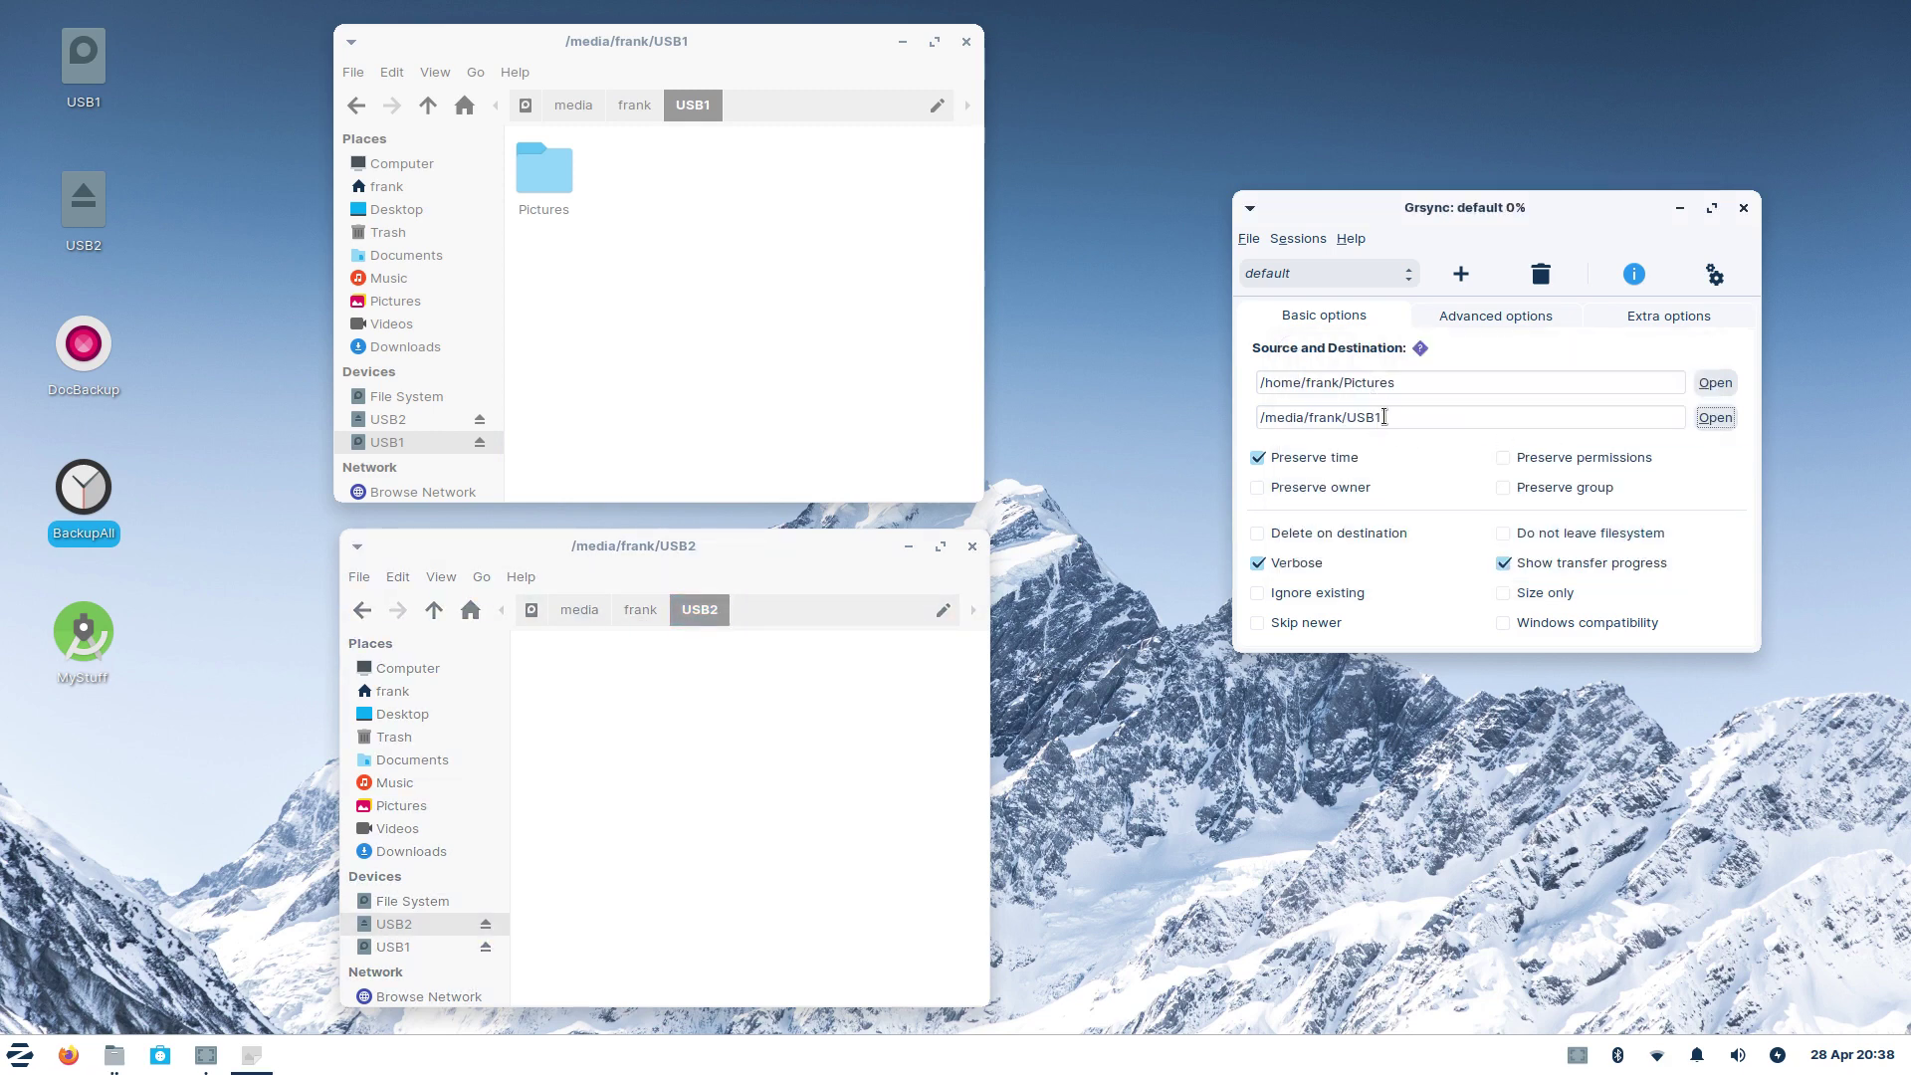
Step: Set the destination to /media/frank/USB2 and execute the Pictures sync there
{"action": "left_click", "coordinate": [1716, 418]}
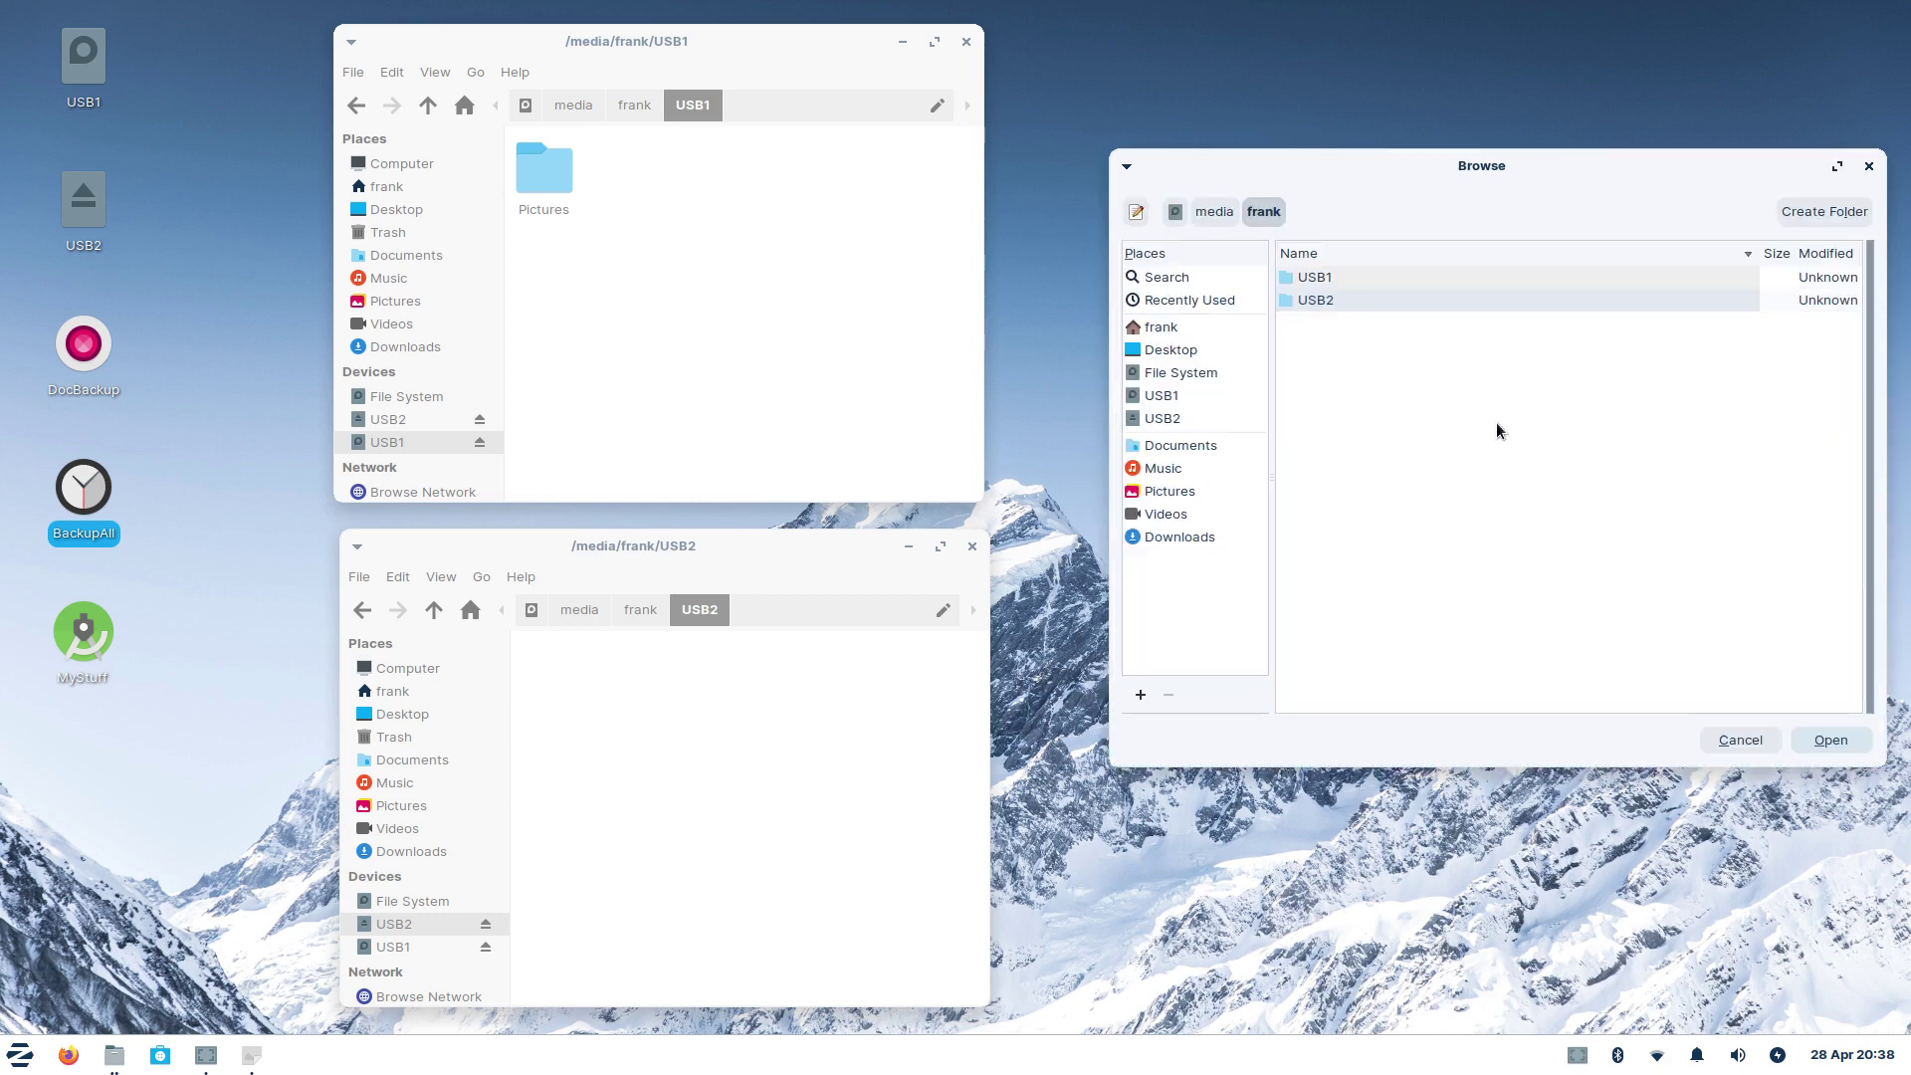
{"action": "left_click", "coordinate": [1179, 419]}
{"action": "left_click", "coordinate": [1832, 740]}
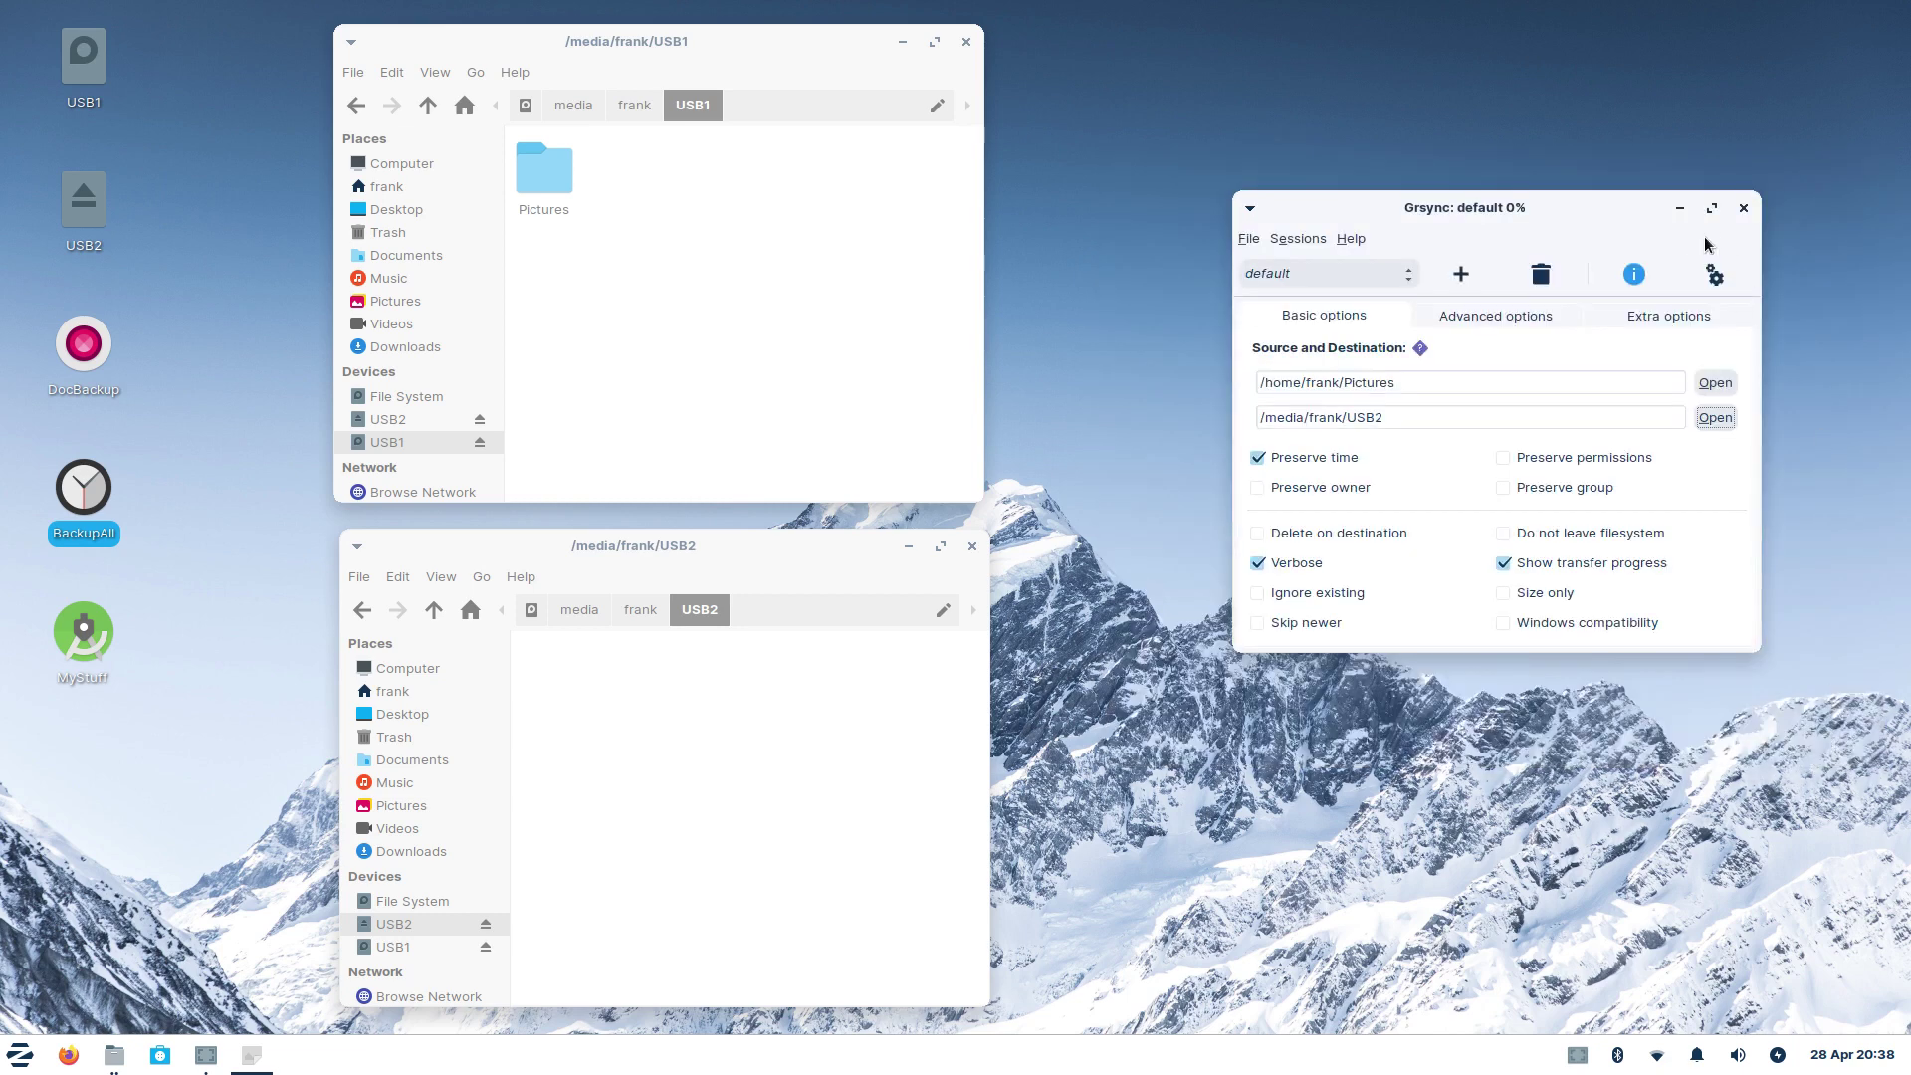
{"action": "left_click", "coordinate": [1714, 274]}
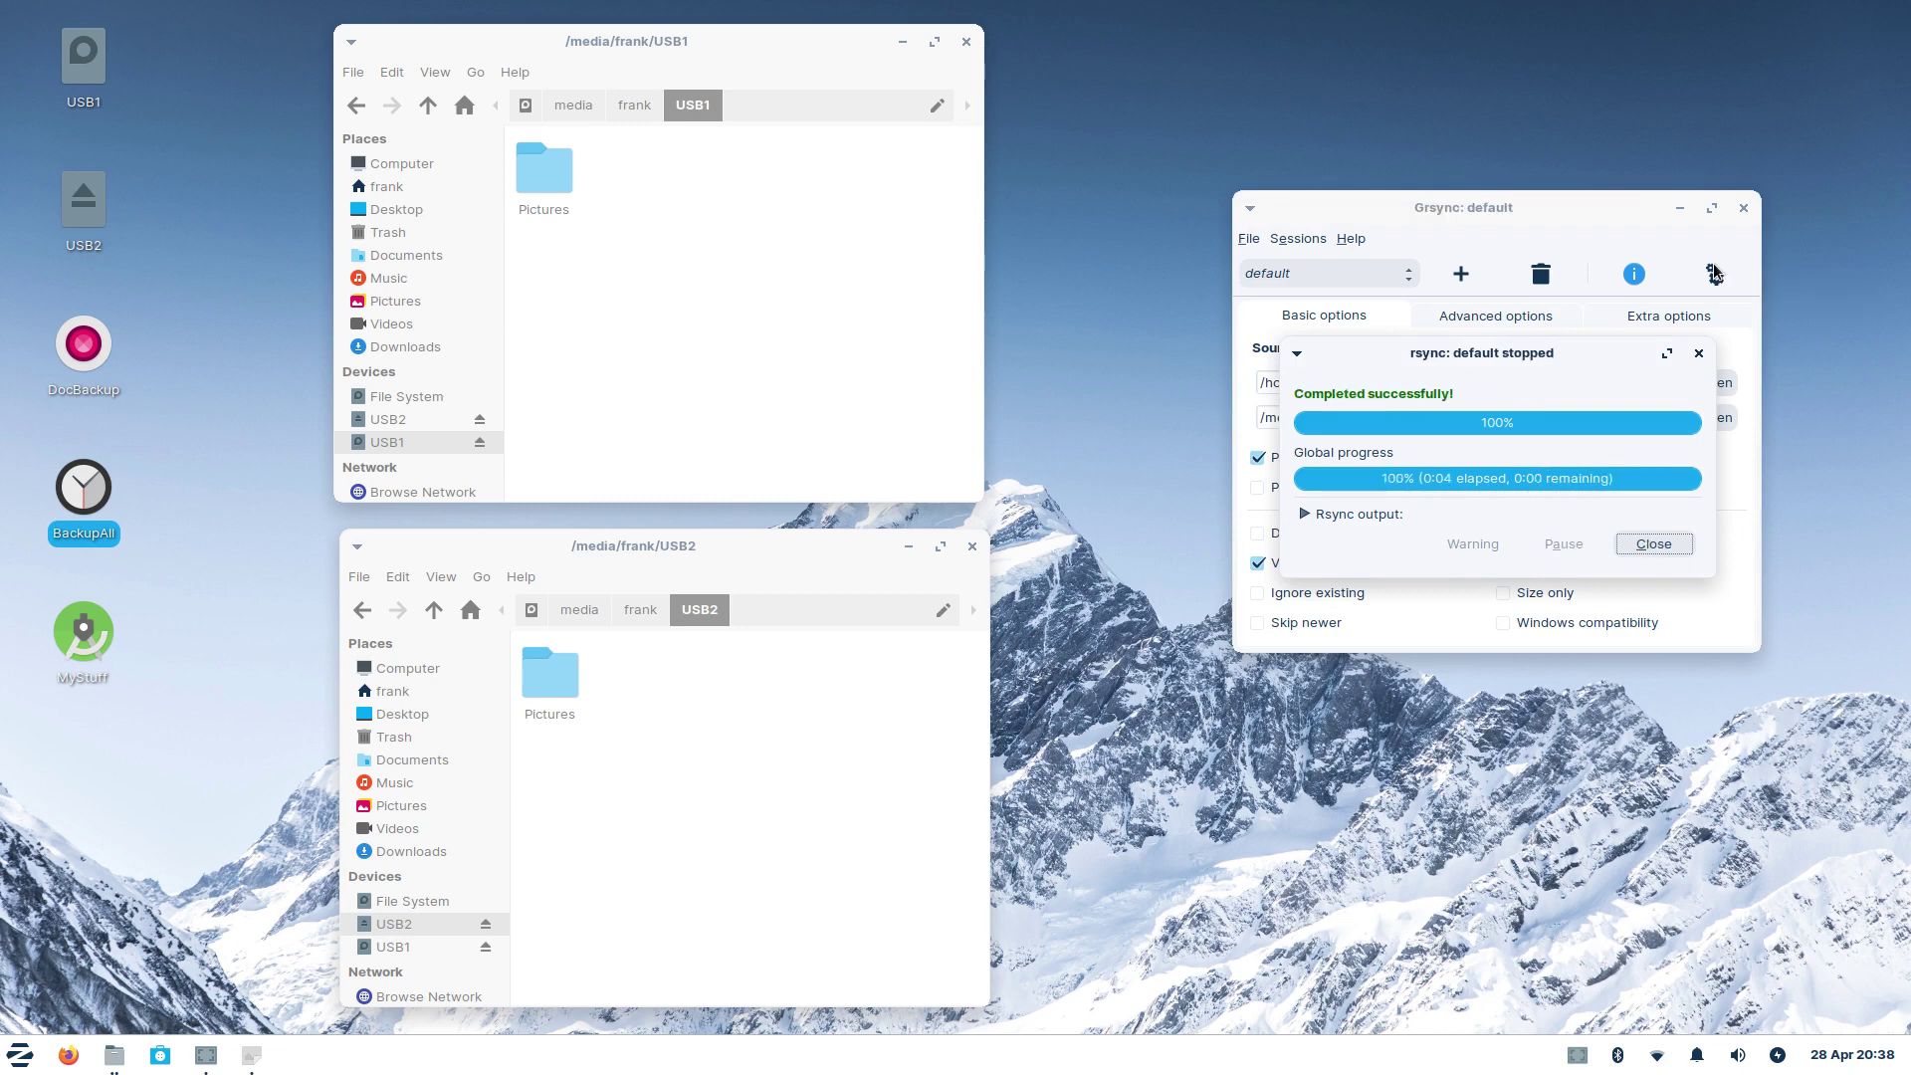
{"action": "left_click", "coordinate": [1662, 547]}
Step: Check the home Pictures folder and the USB1 drive contents in the upper Thunar window
{"action": "left_click", "coordinate": [384, 186]}
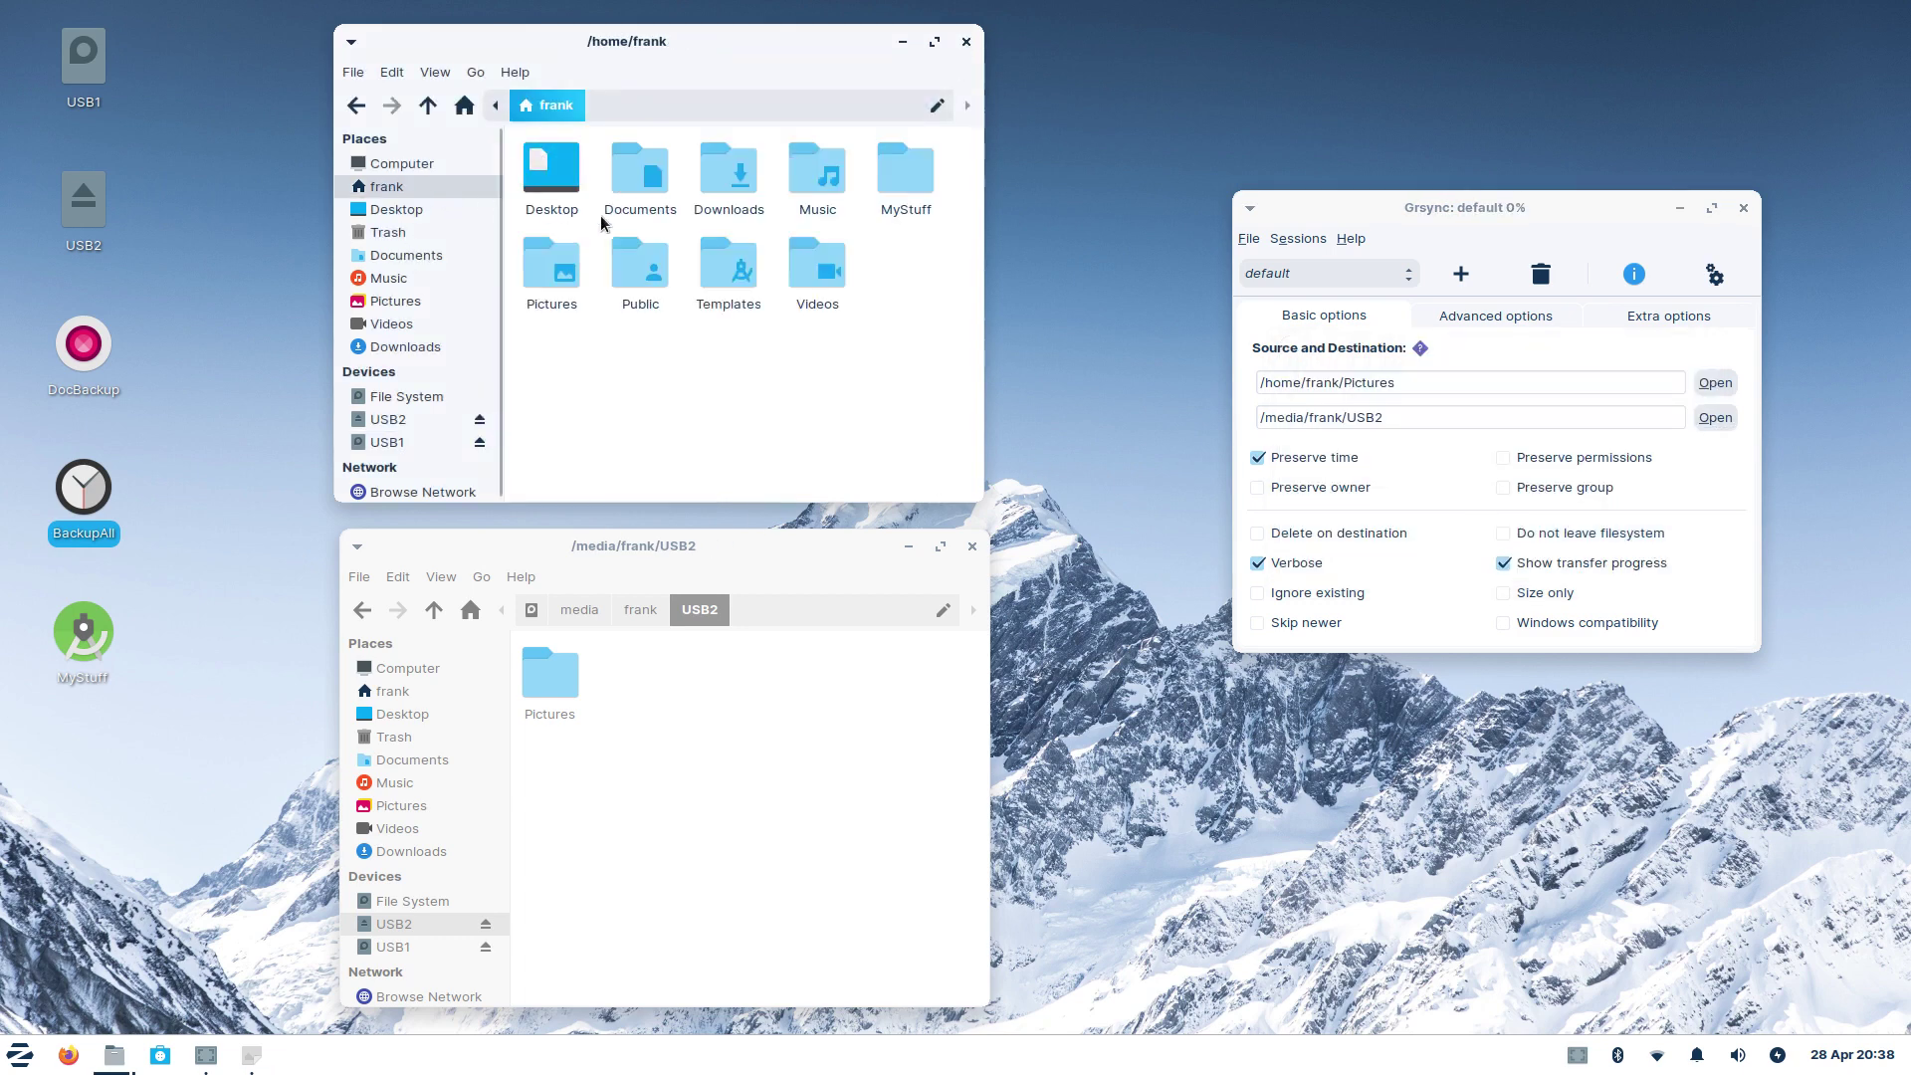
{"action": "double_click", "coordinate": [533, 275]}
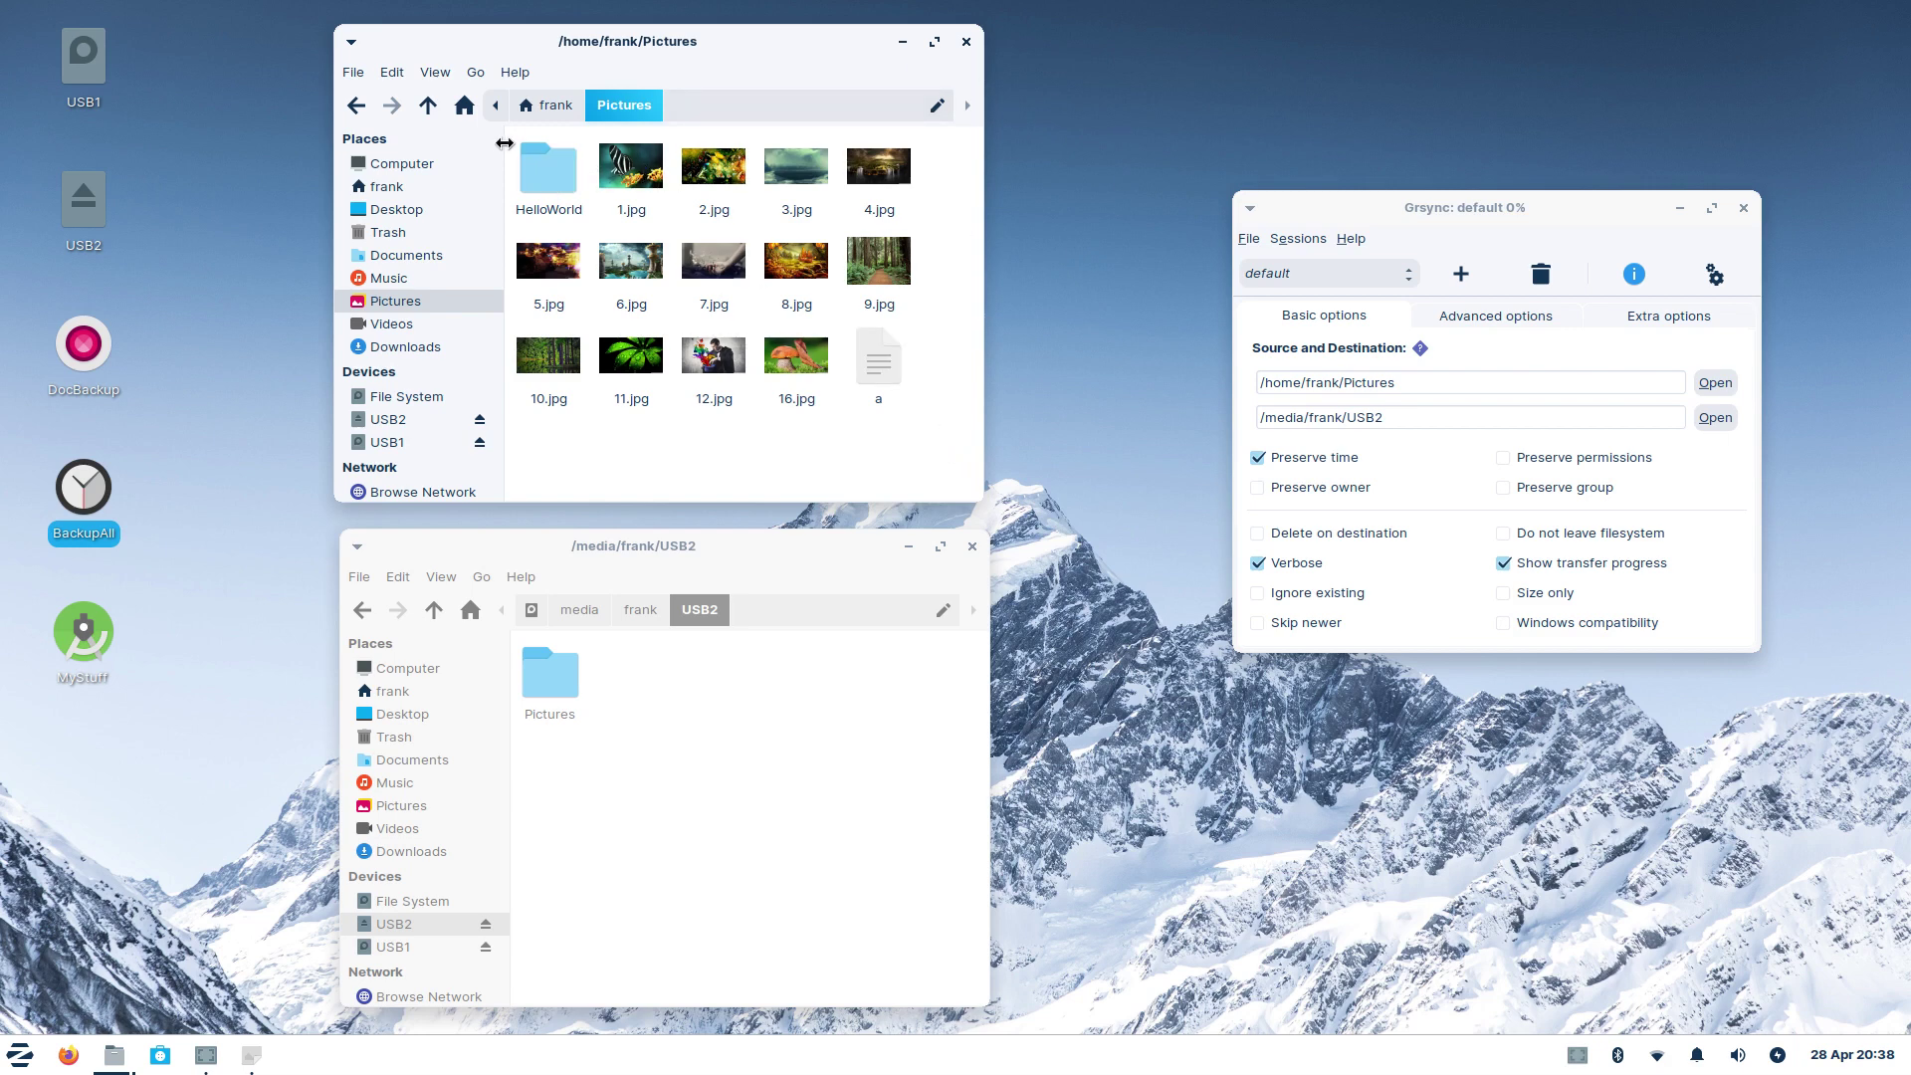
{"action": "left_click", "coordinate": [409, 443]}
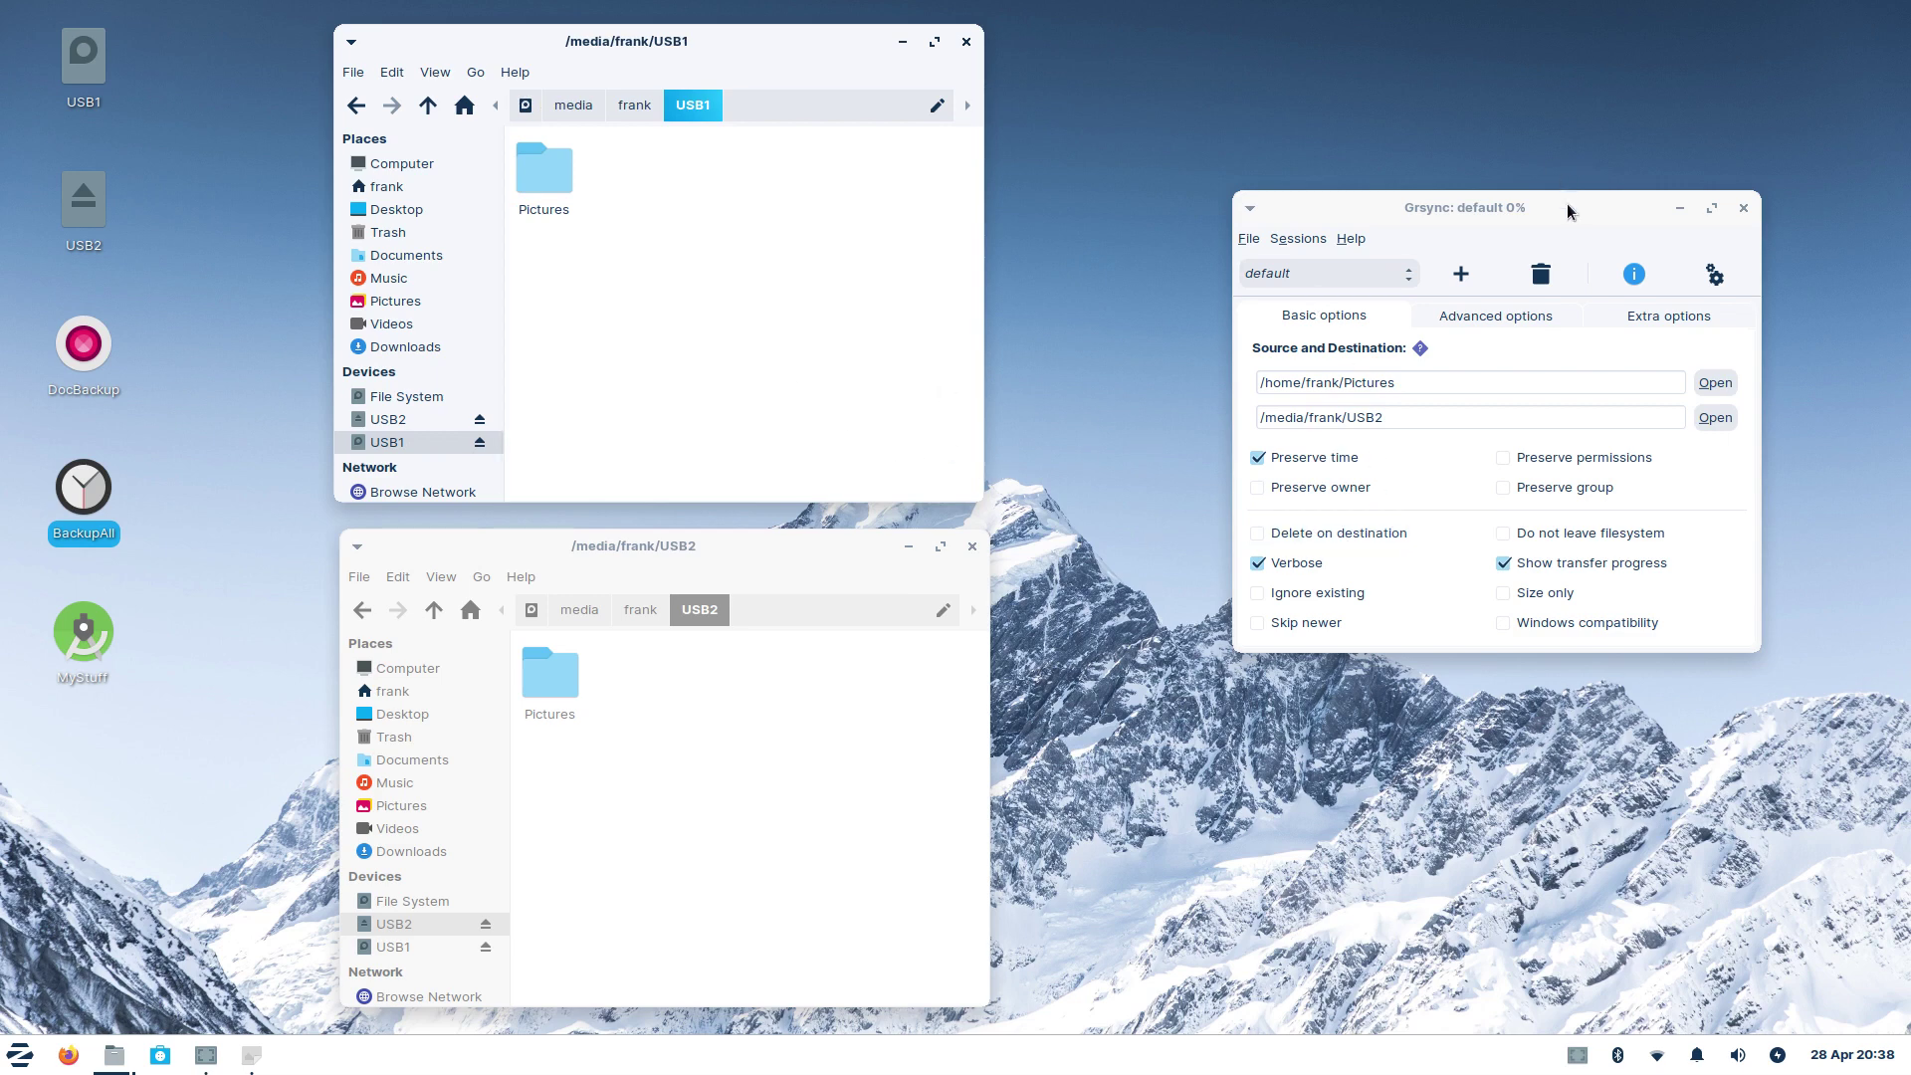
Step: Rerun the Pictures sync to USB2, then open USB1/Pictures and ~/Pictures side by side to compare
{"action": "left_click_drag", "start_coordinate": [1568, 203], "coordinate": [1503, 202]}
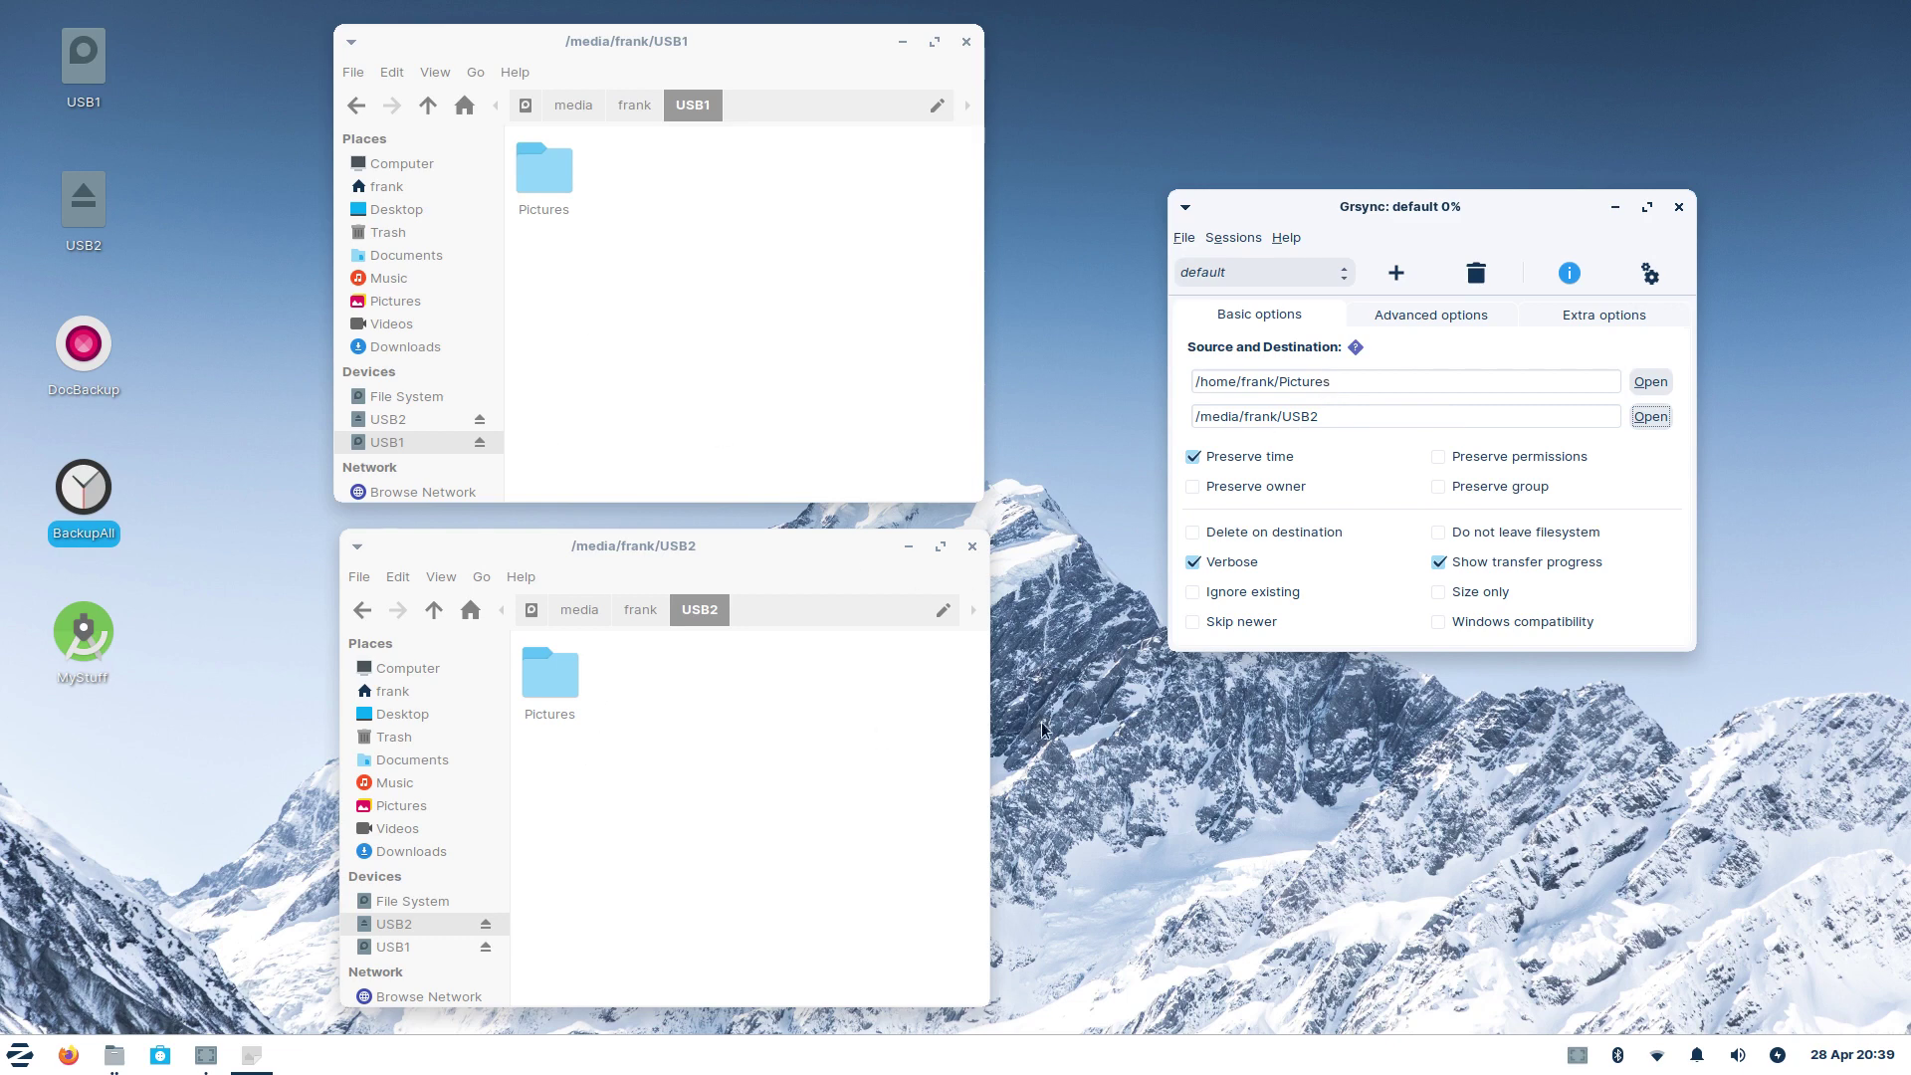
{"action": "left_click", "coordinate": [1658, 275]}
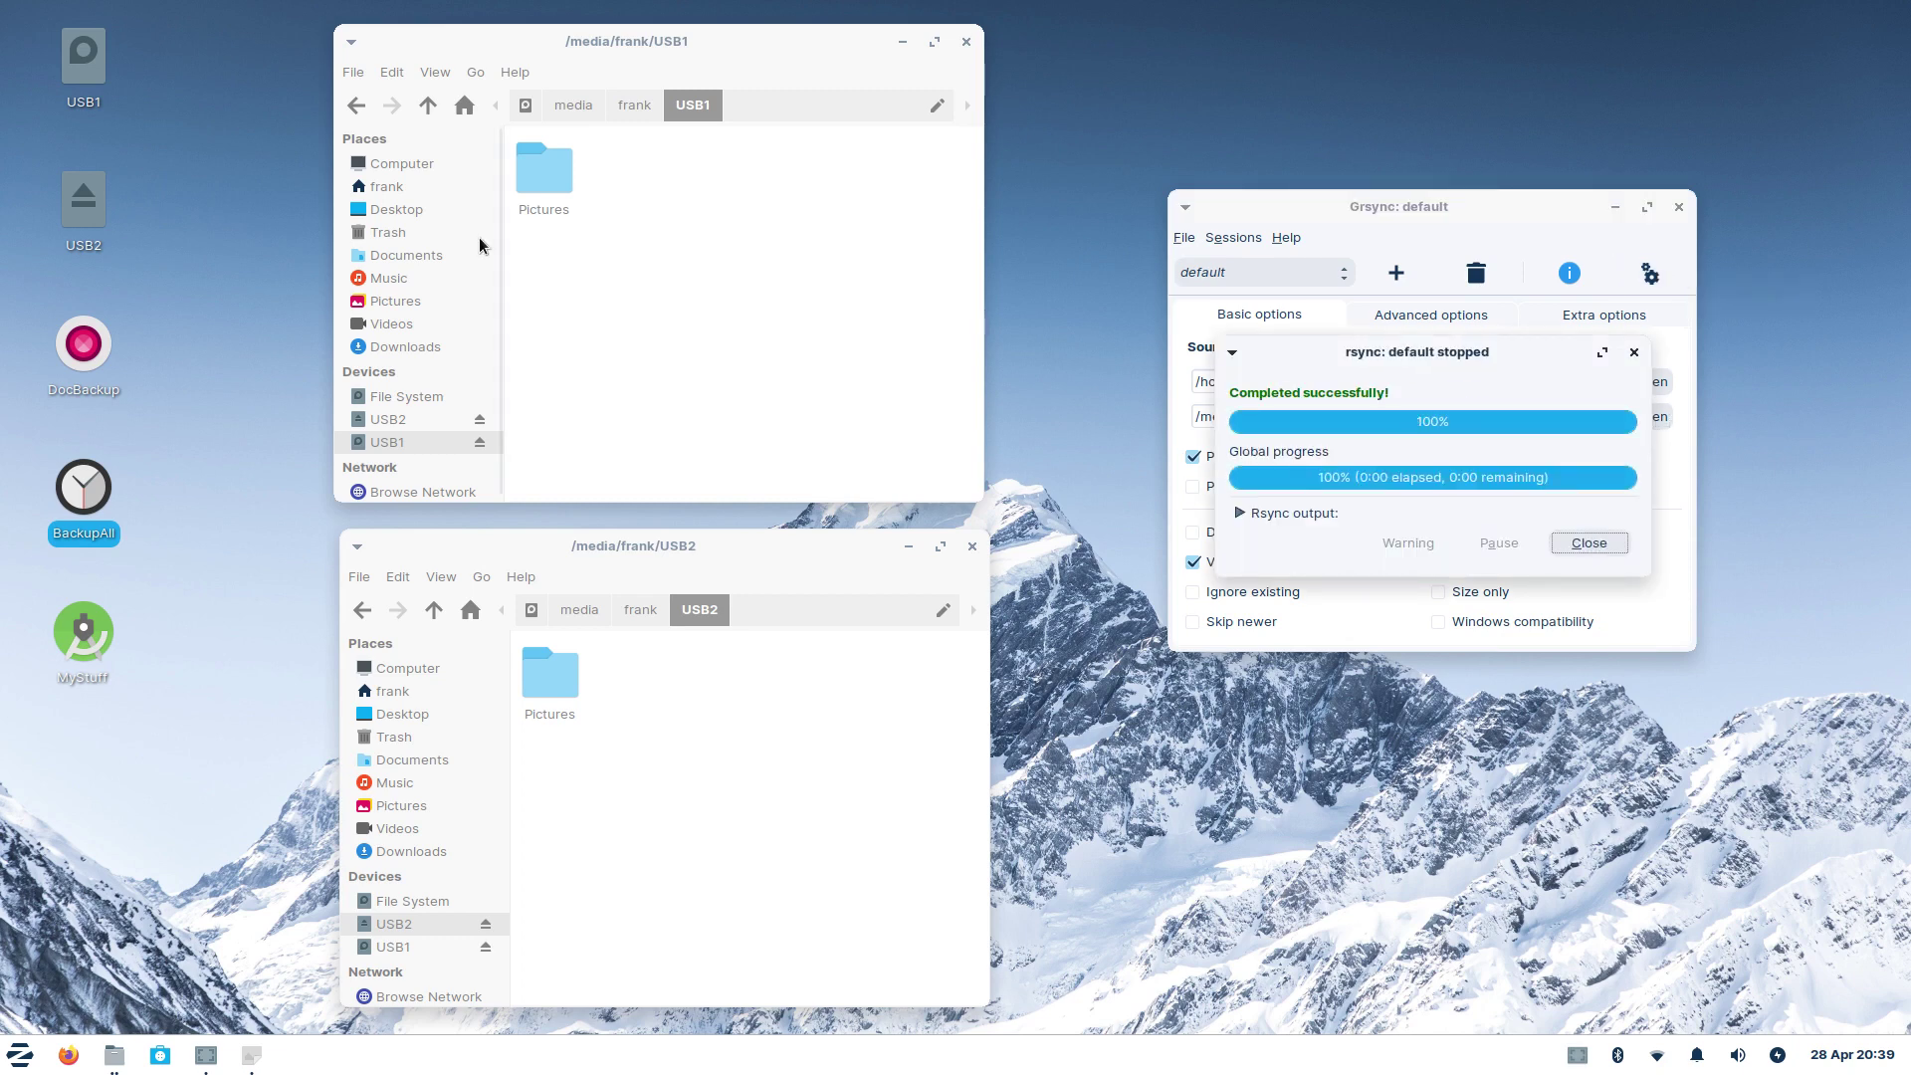
{"action": "left_click", "coordinate": [612, 761]}
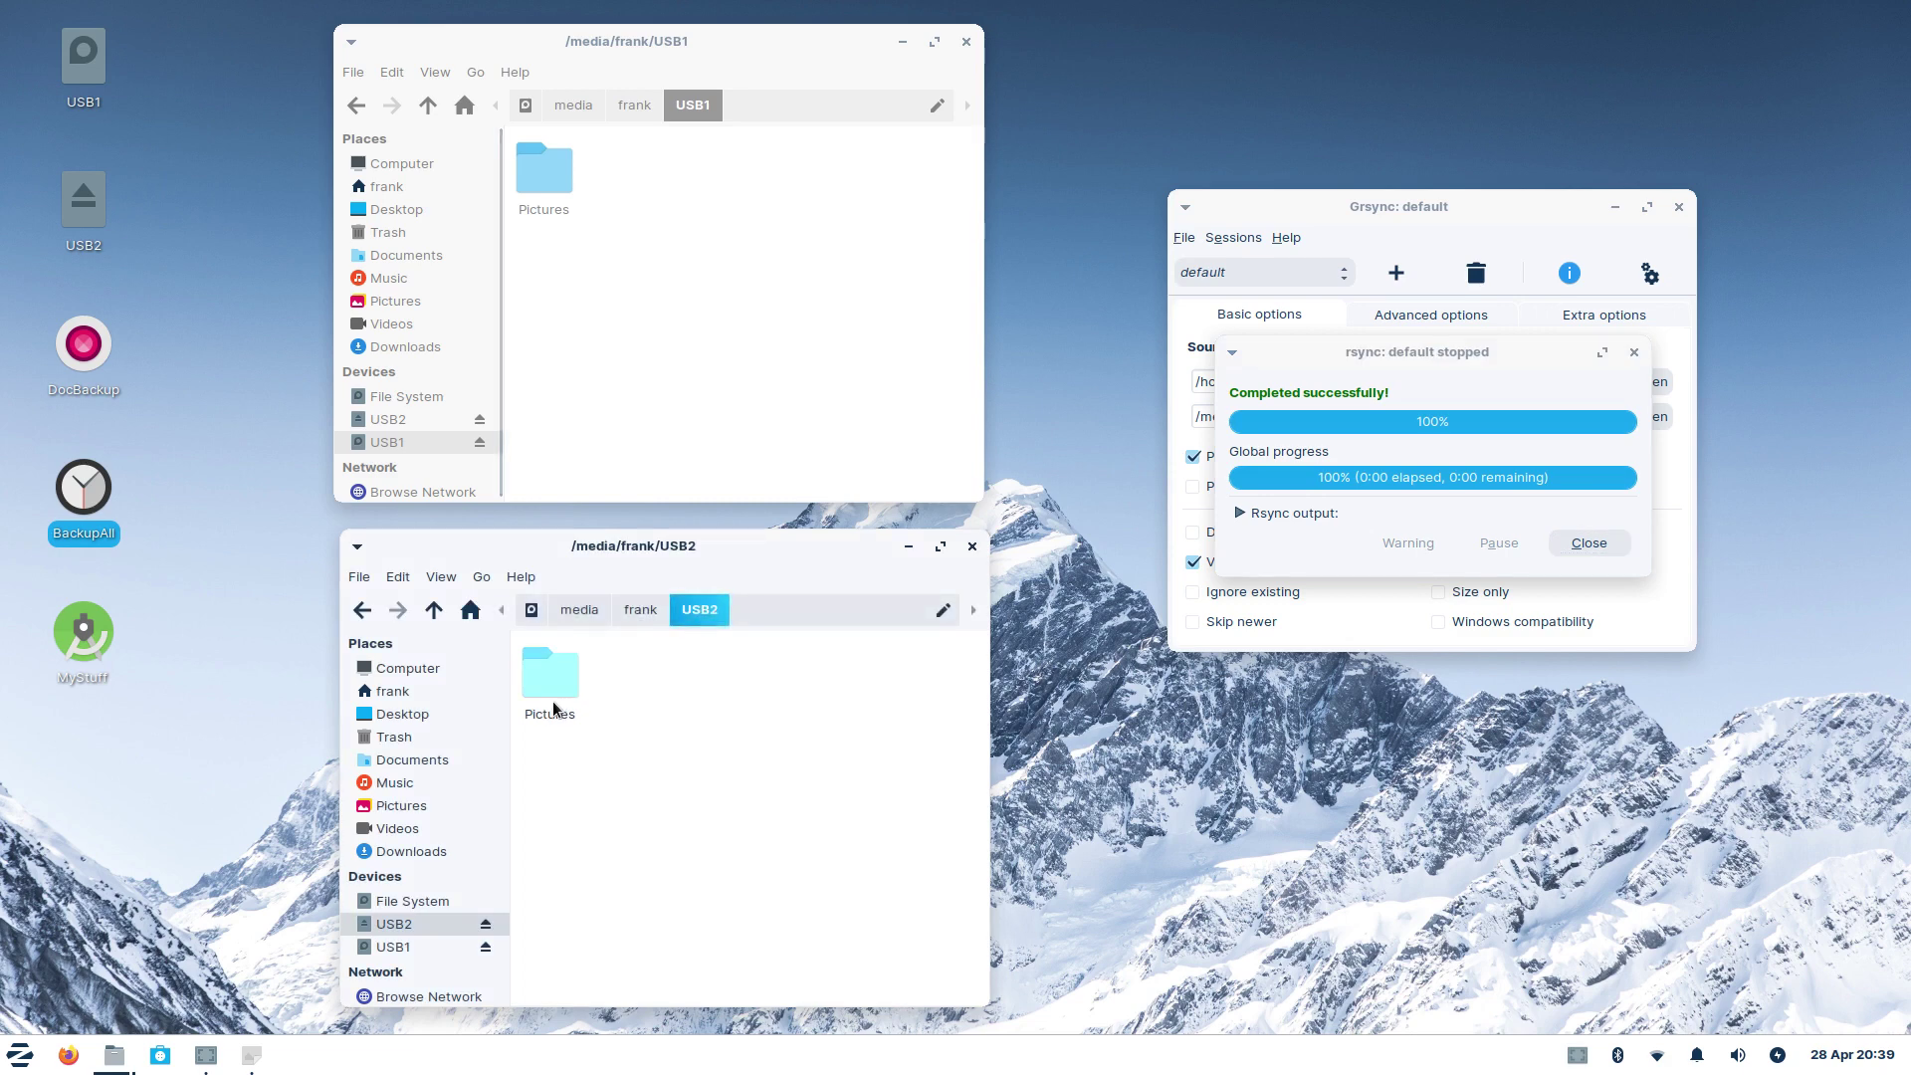
{"action": "left_click", "coordinate": [393, 691]}
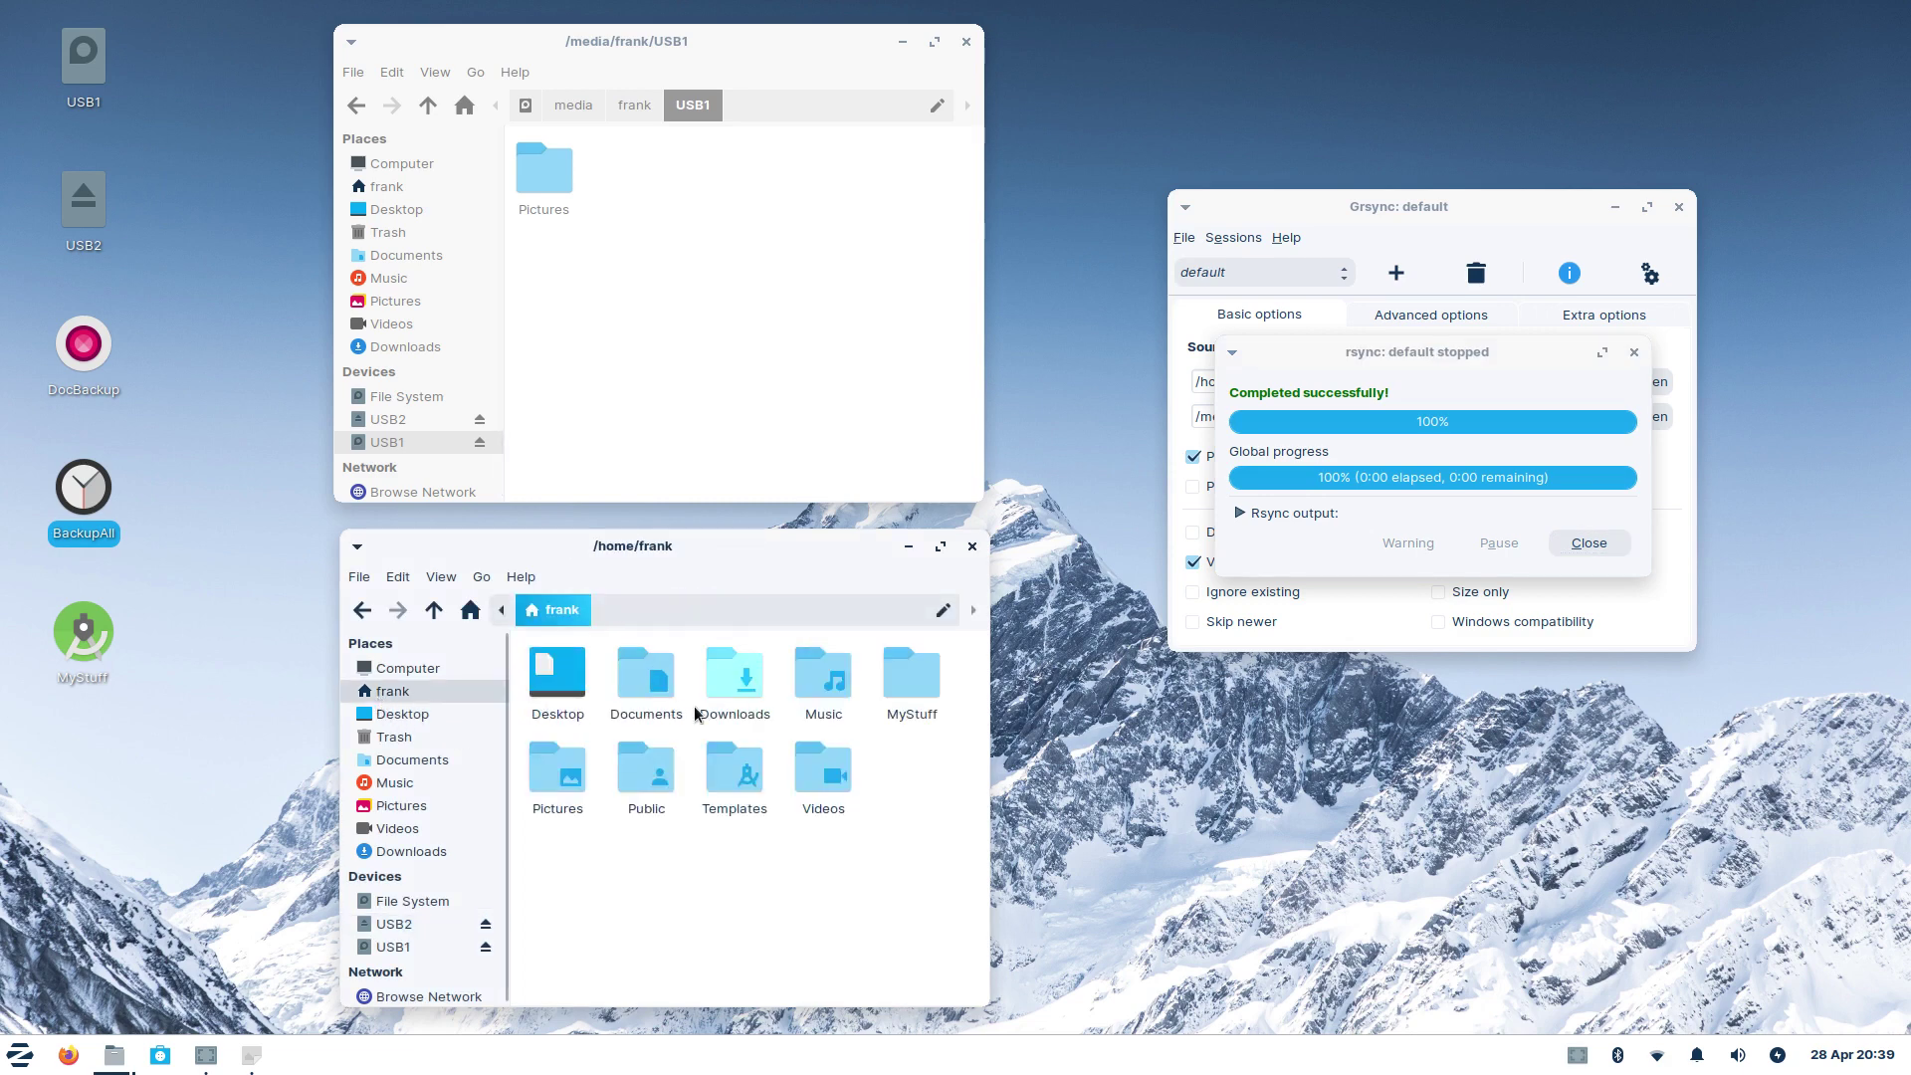
{"action": "double_click", "coordinate": [555, 180]}
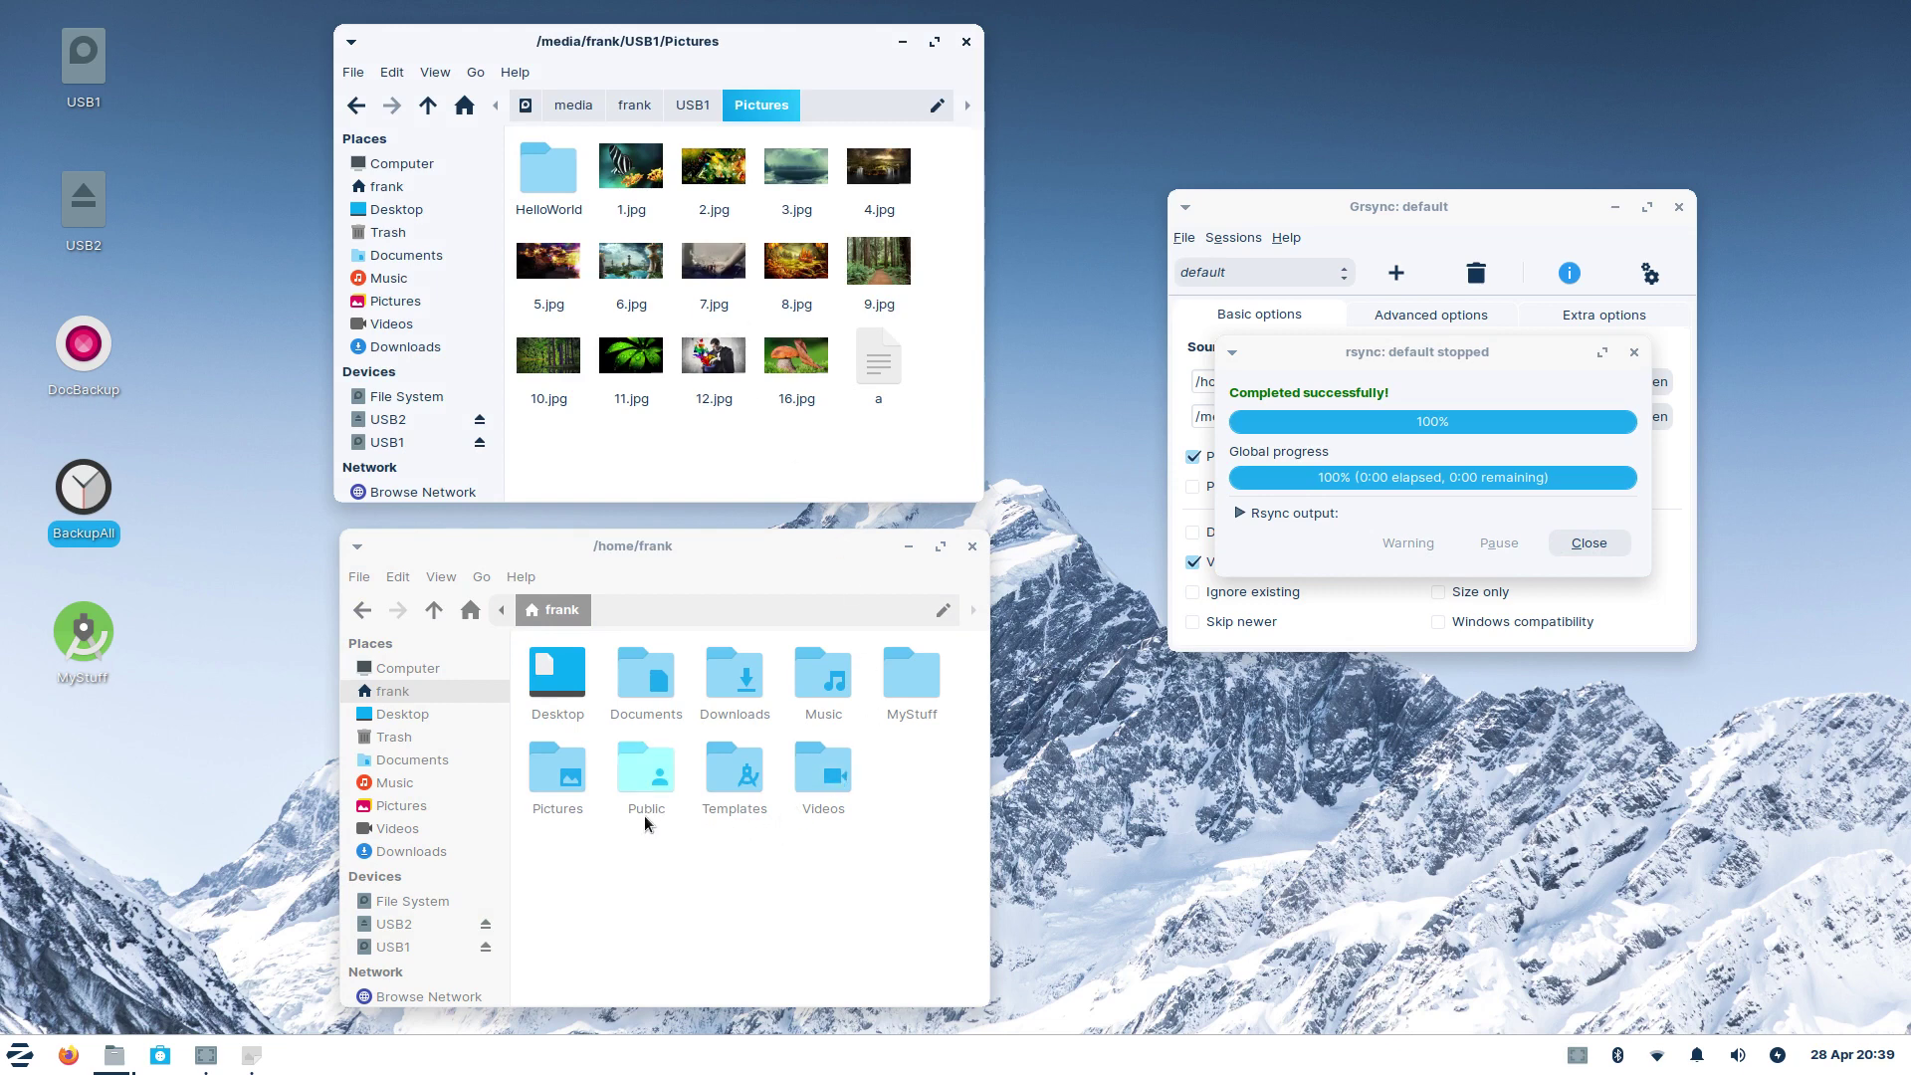
{"action": "double_click", "coordinate": [560, 778]}
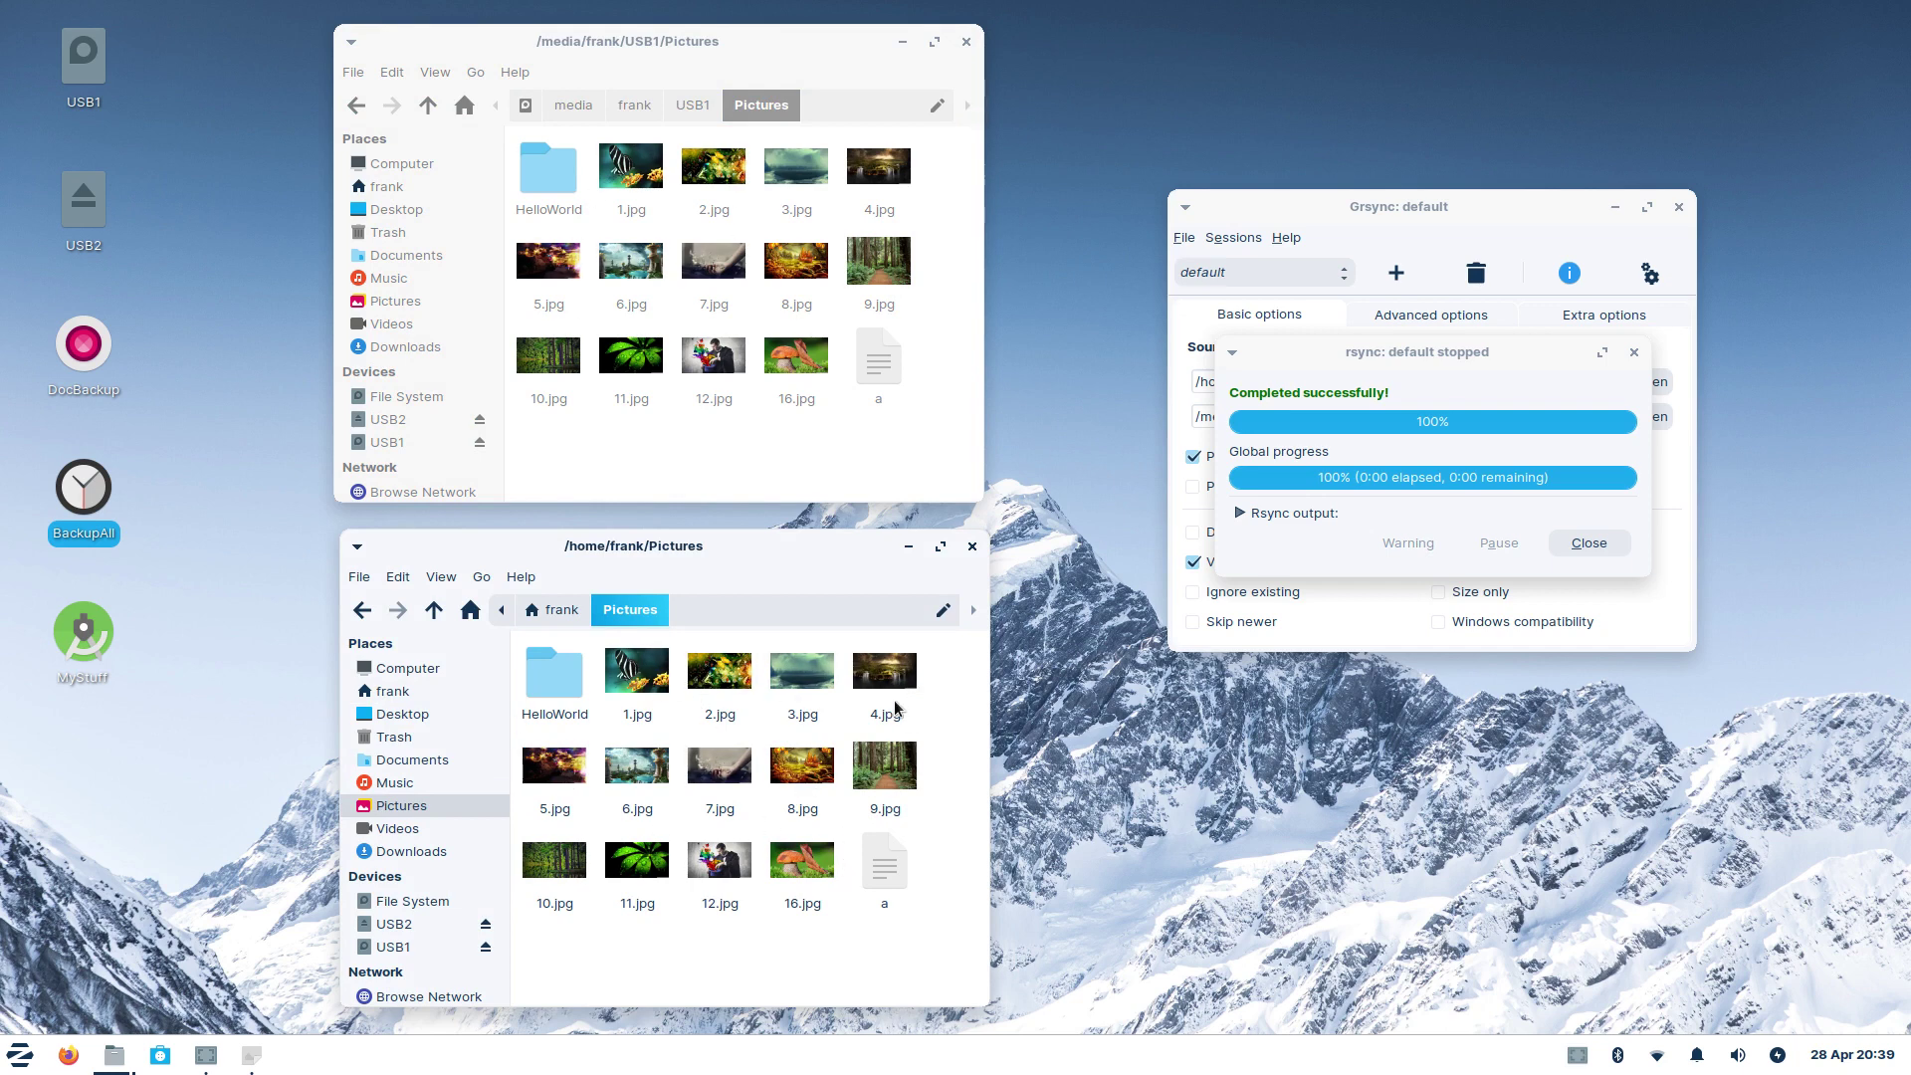
{"action": "left_click", "coordinate": [1633, 352]}
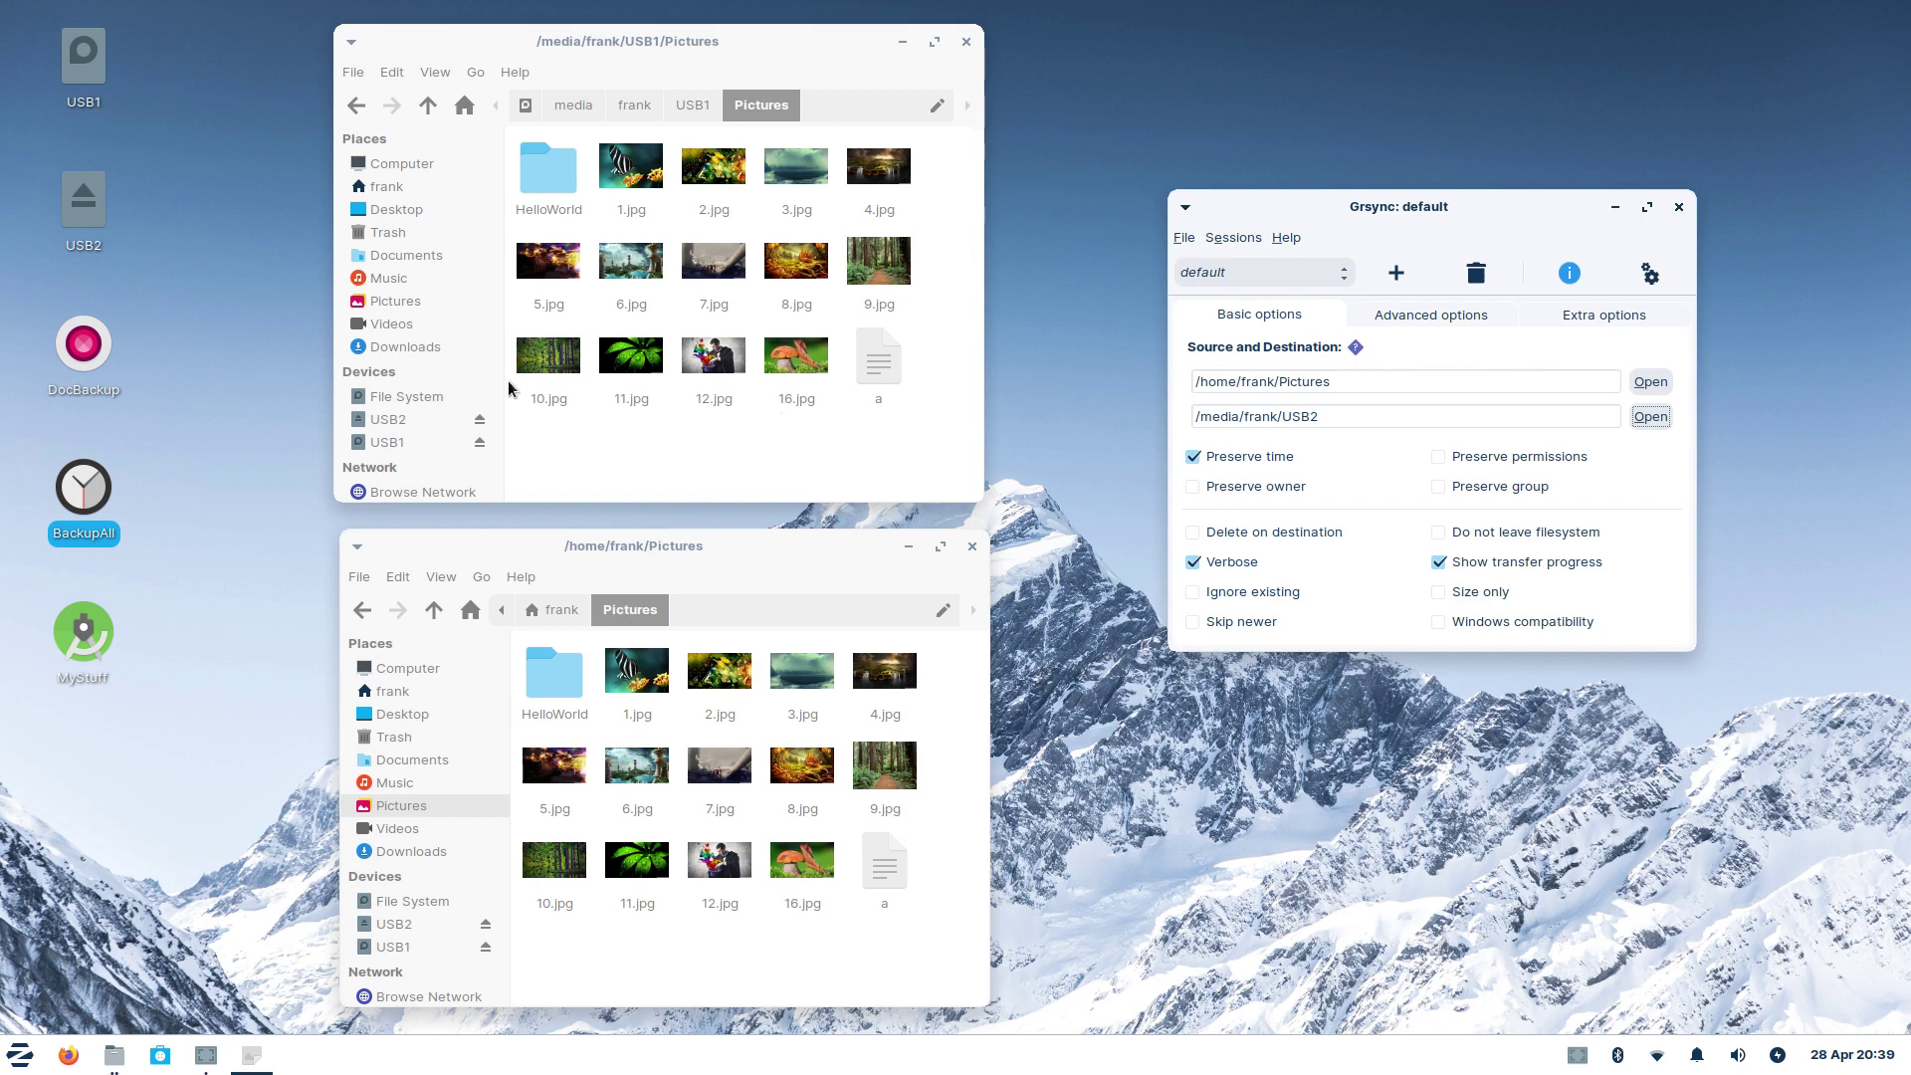
Step: Return the file managers to the USB drives' top levels and pick Music as Grsync's source
{"action": "left_click", "coordinate": [404, 442]}
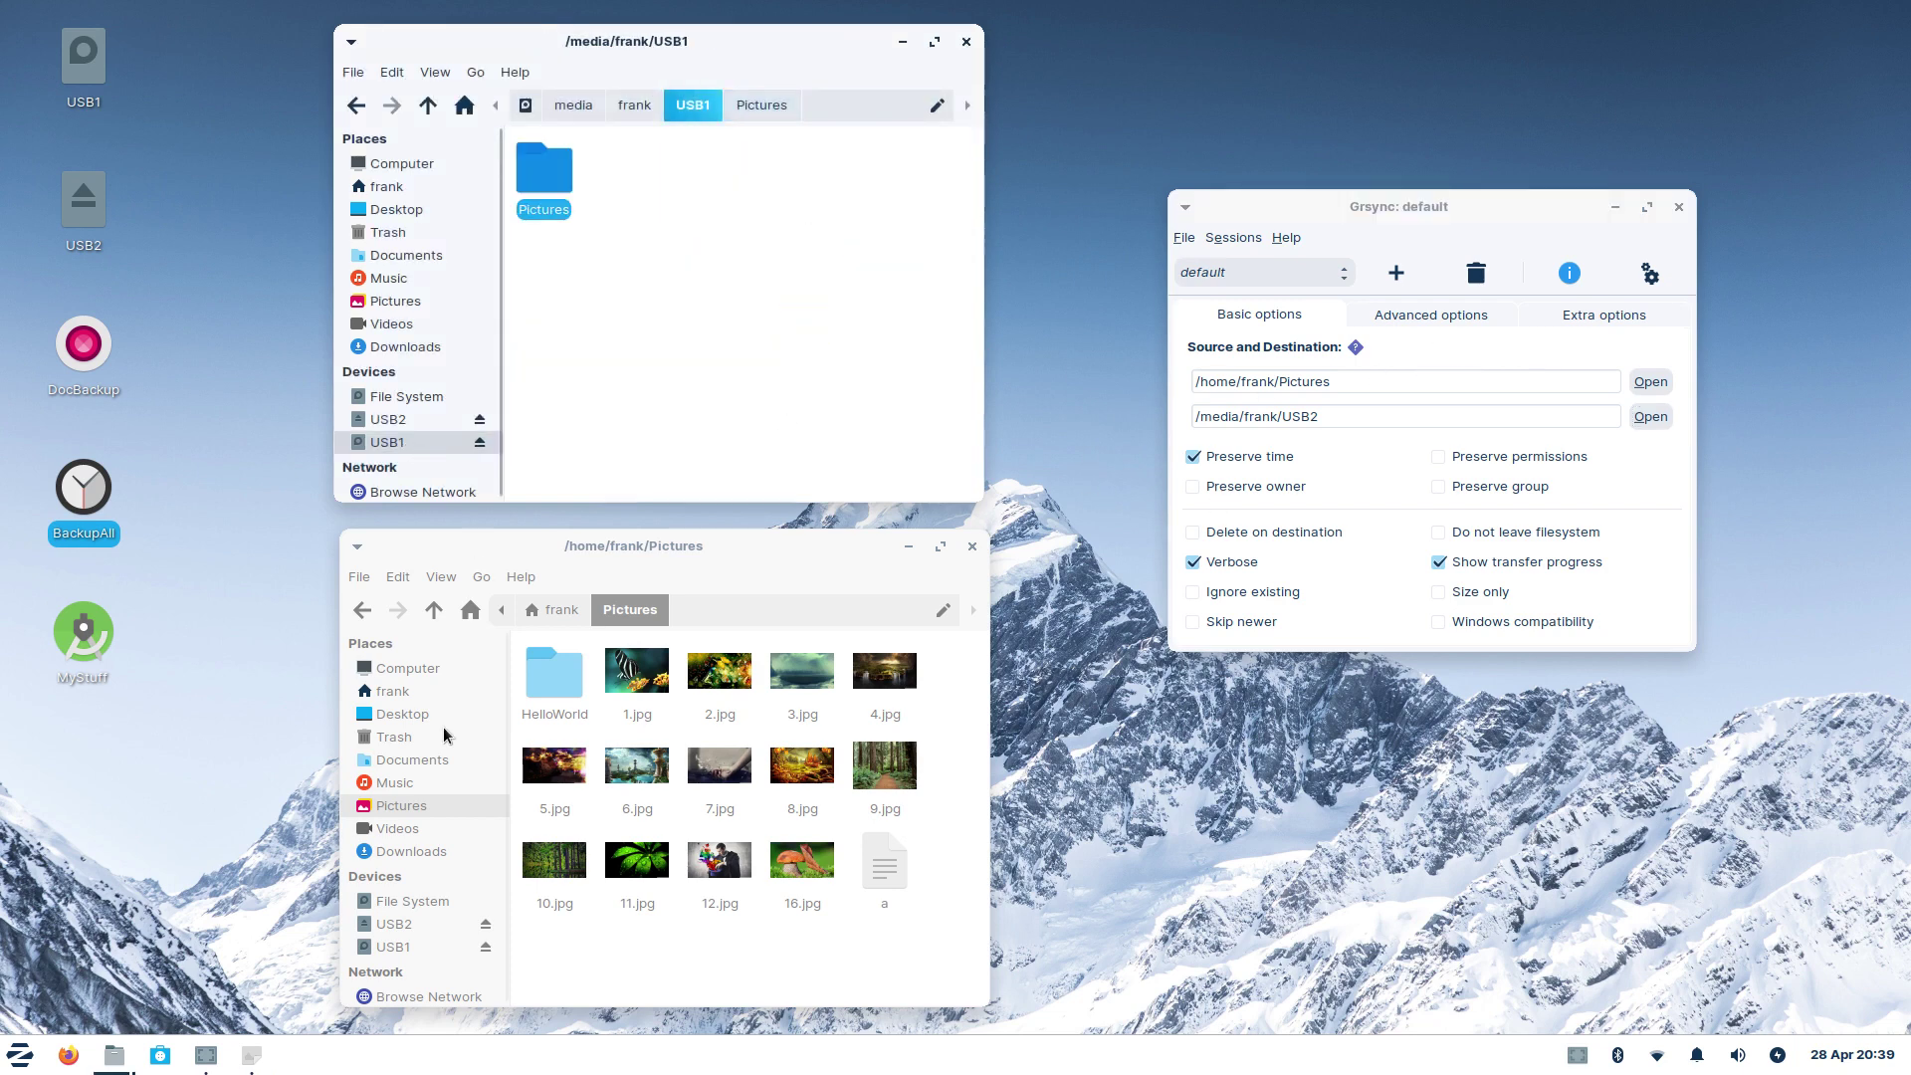
{"action": "left_click", "coordinate": [410, 925]}
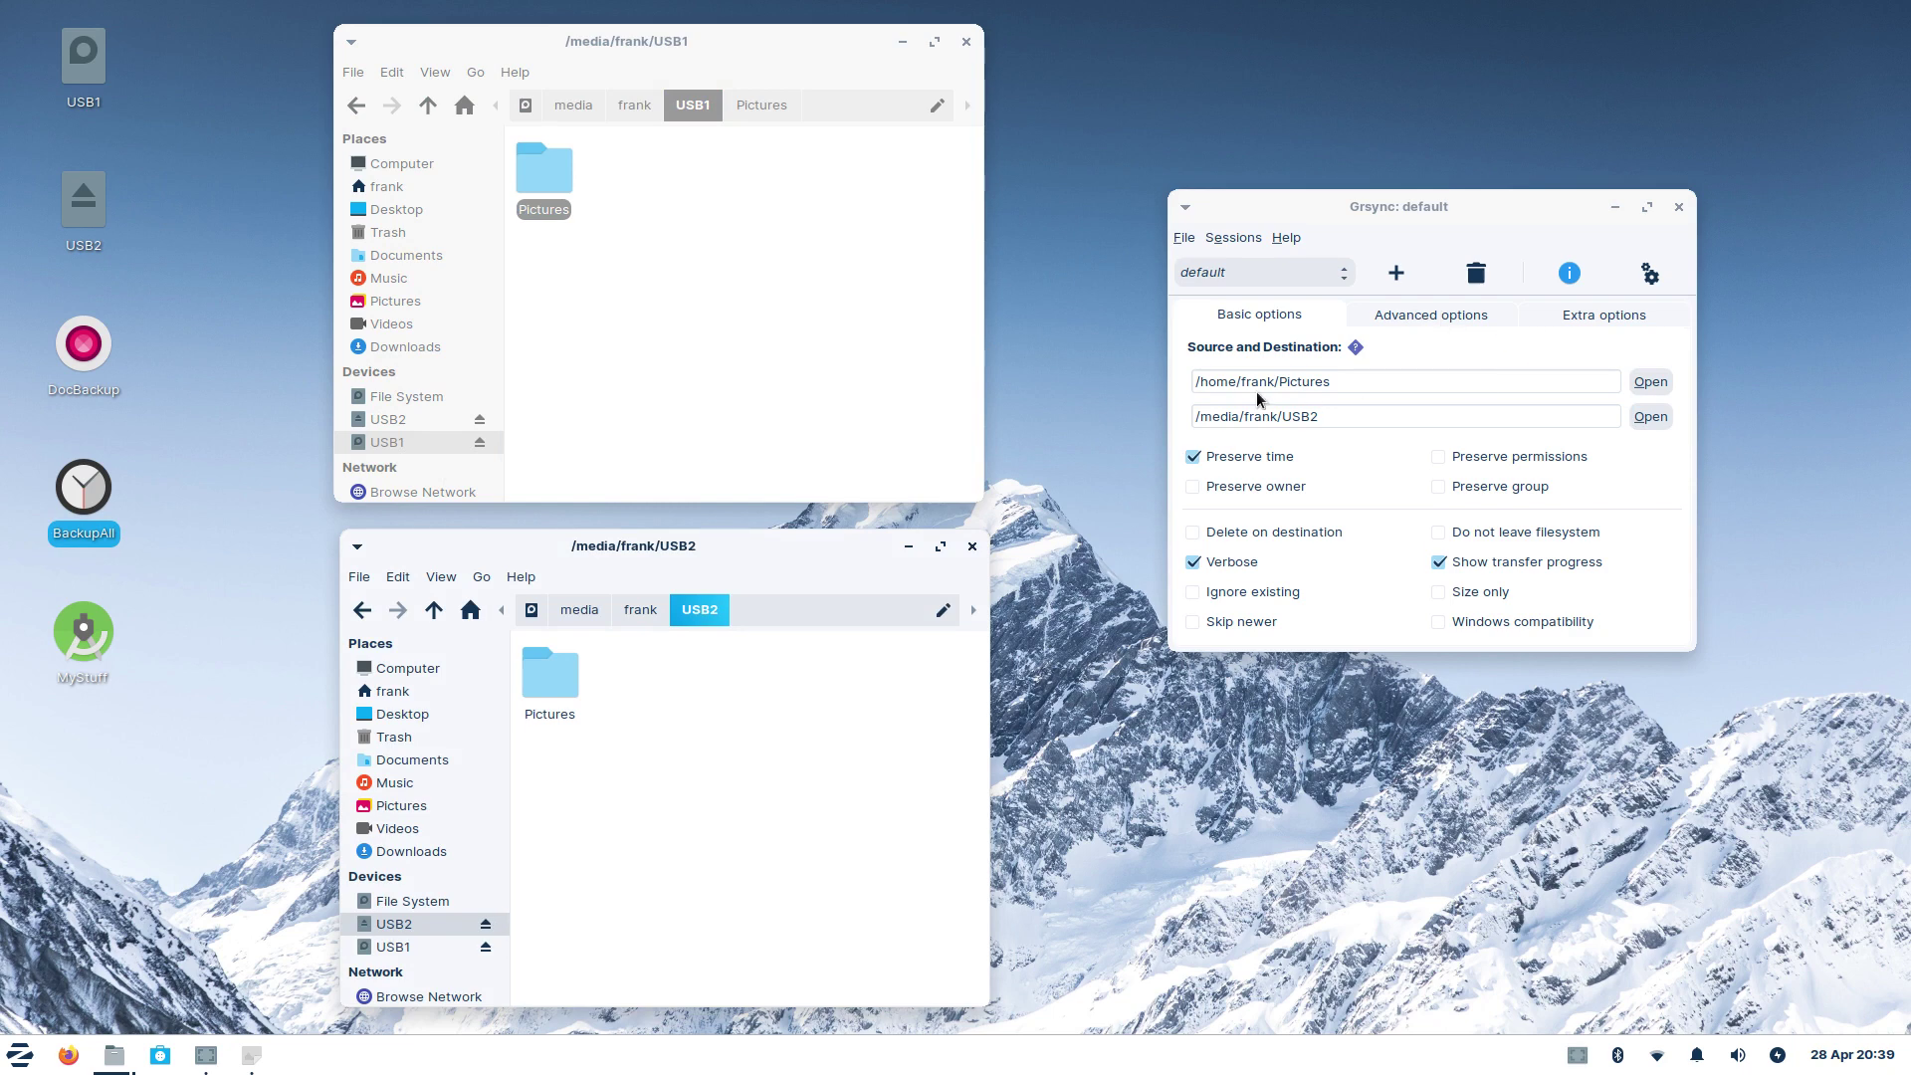
{"action": "left_click", "coordinate": [1648, 383]}
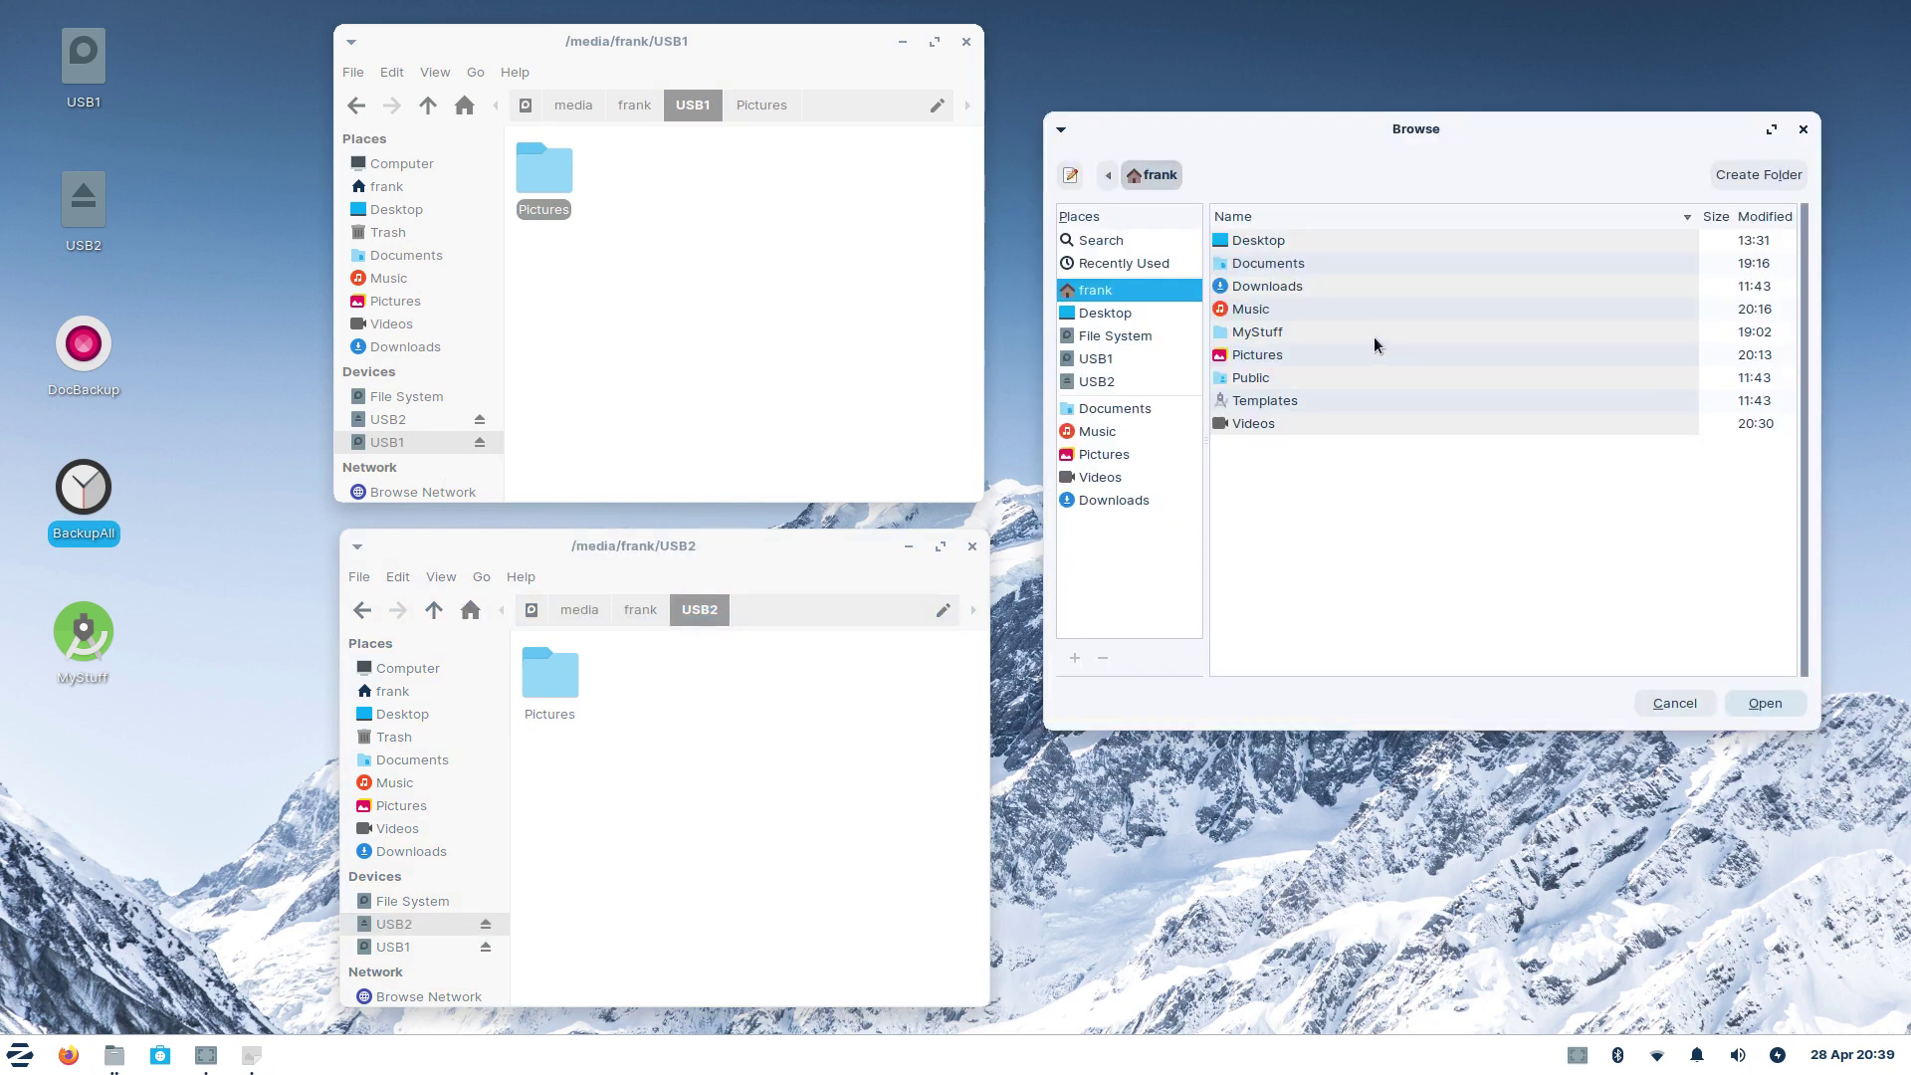
{"action": "left_click", "coordinate": [1262, 312]}
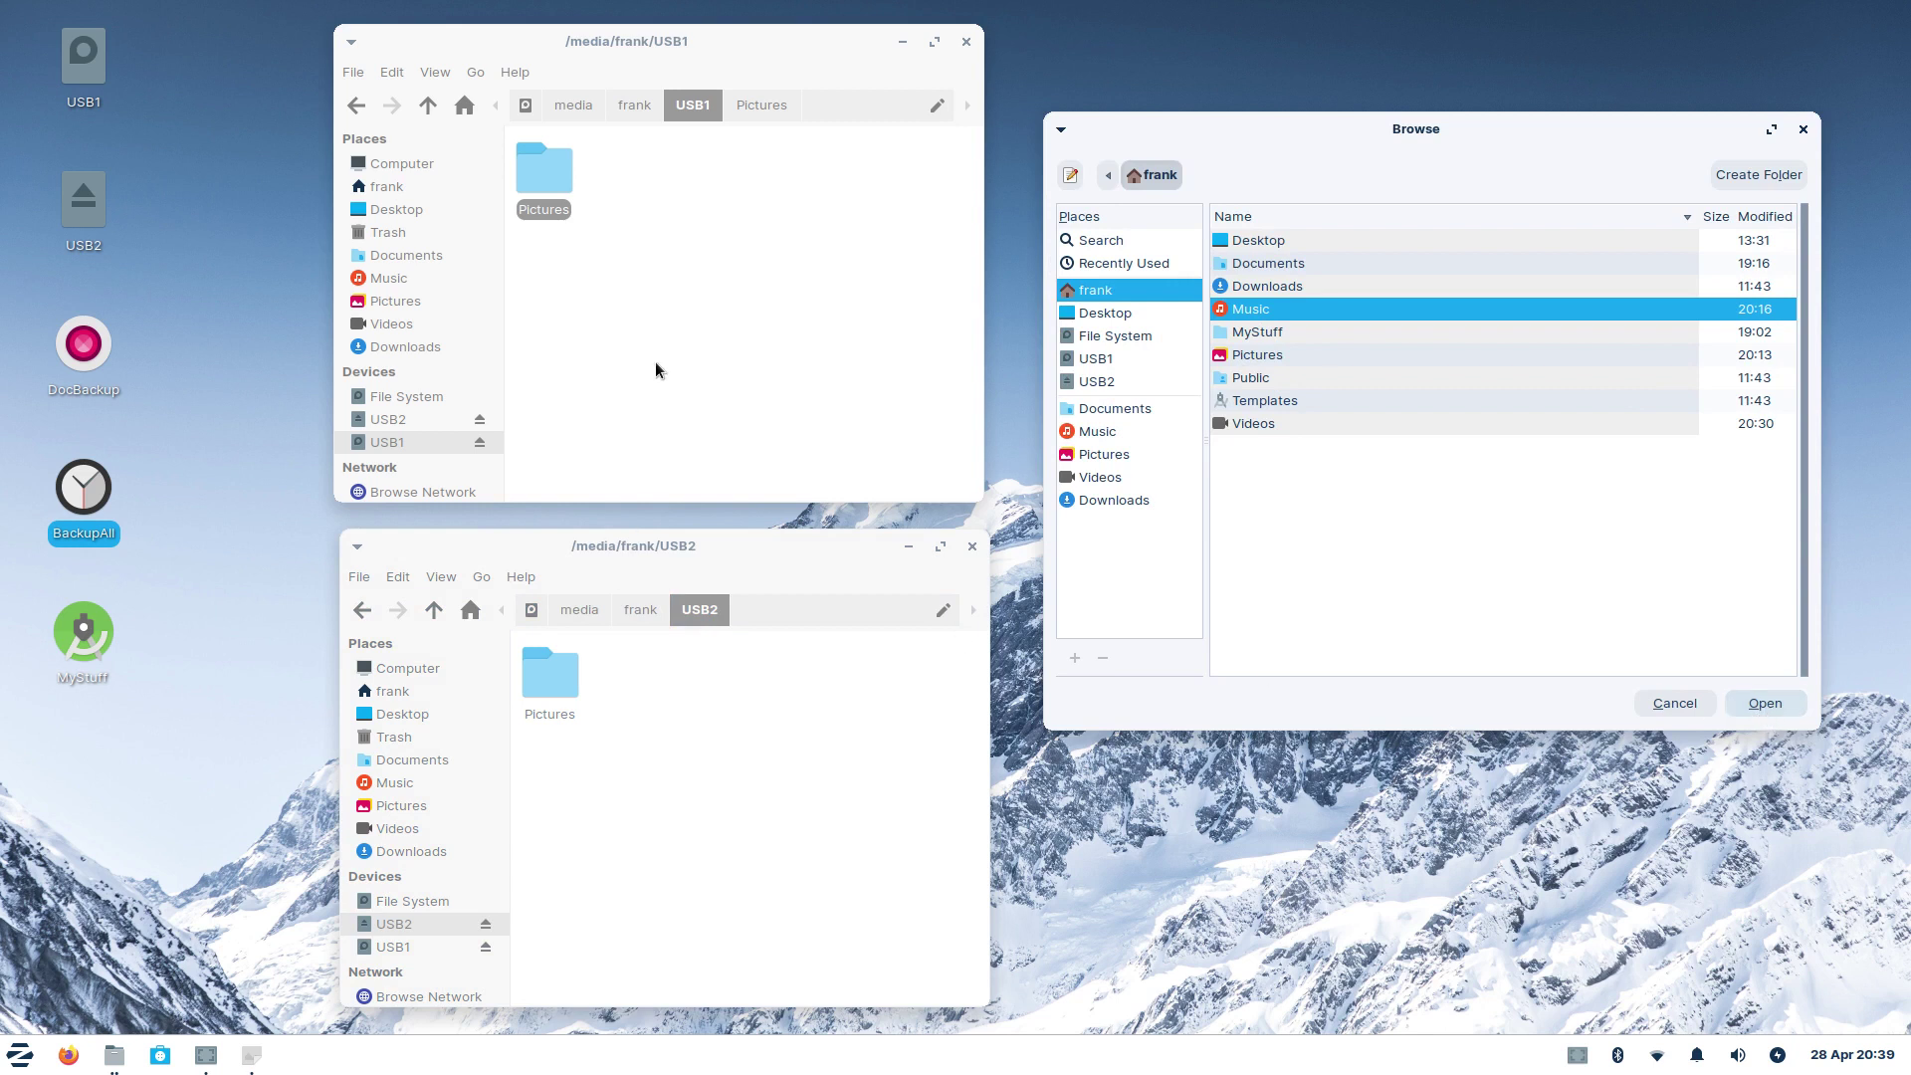
Step: Delete HelloWorld, HellowWorld2 and file 'a' from the home Music folder
{"action": "left_click", "coordinate": [617, 329]}
{"action": "left_click", "coordinate": [383, 187]}
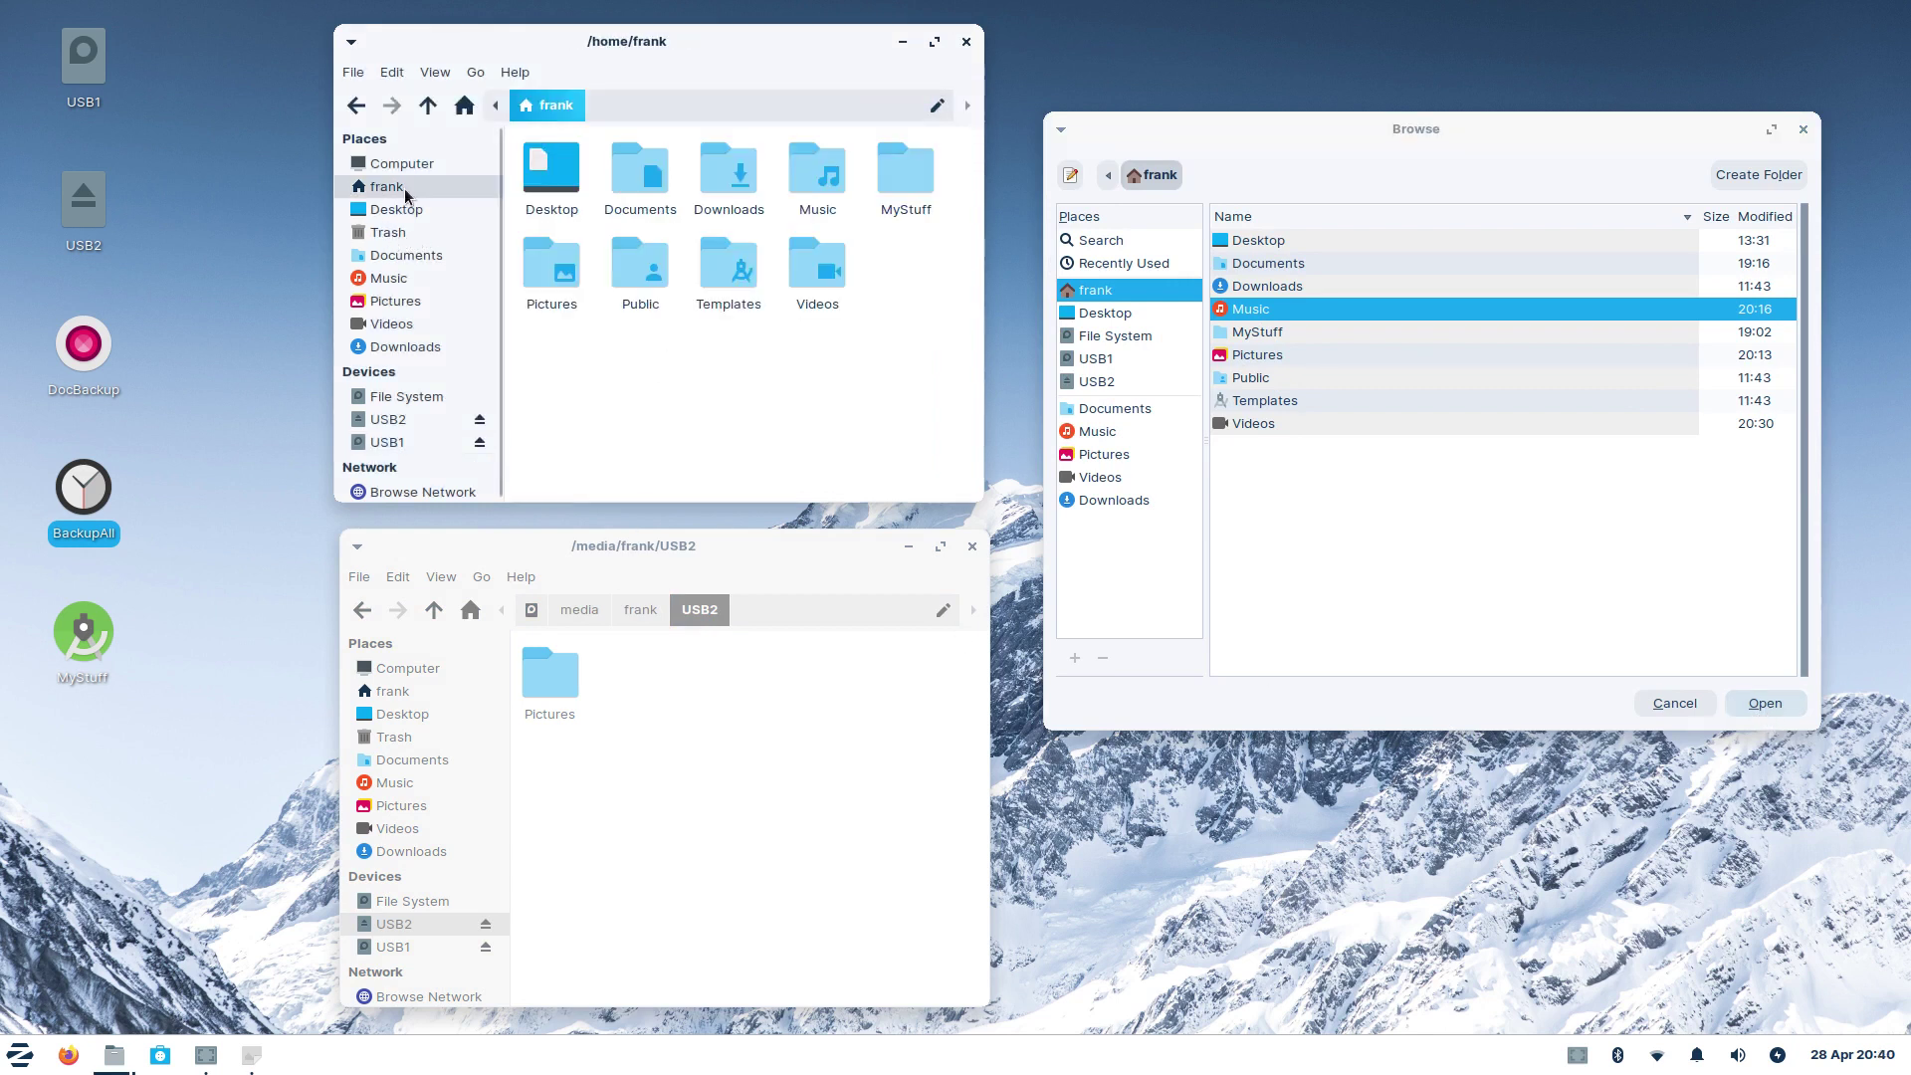
{"action": "double_click", "coordinate": [808, 166]}
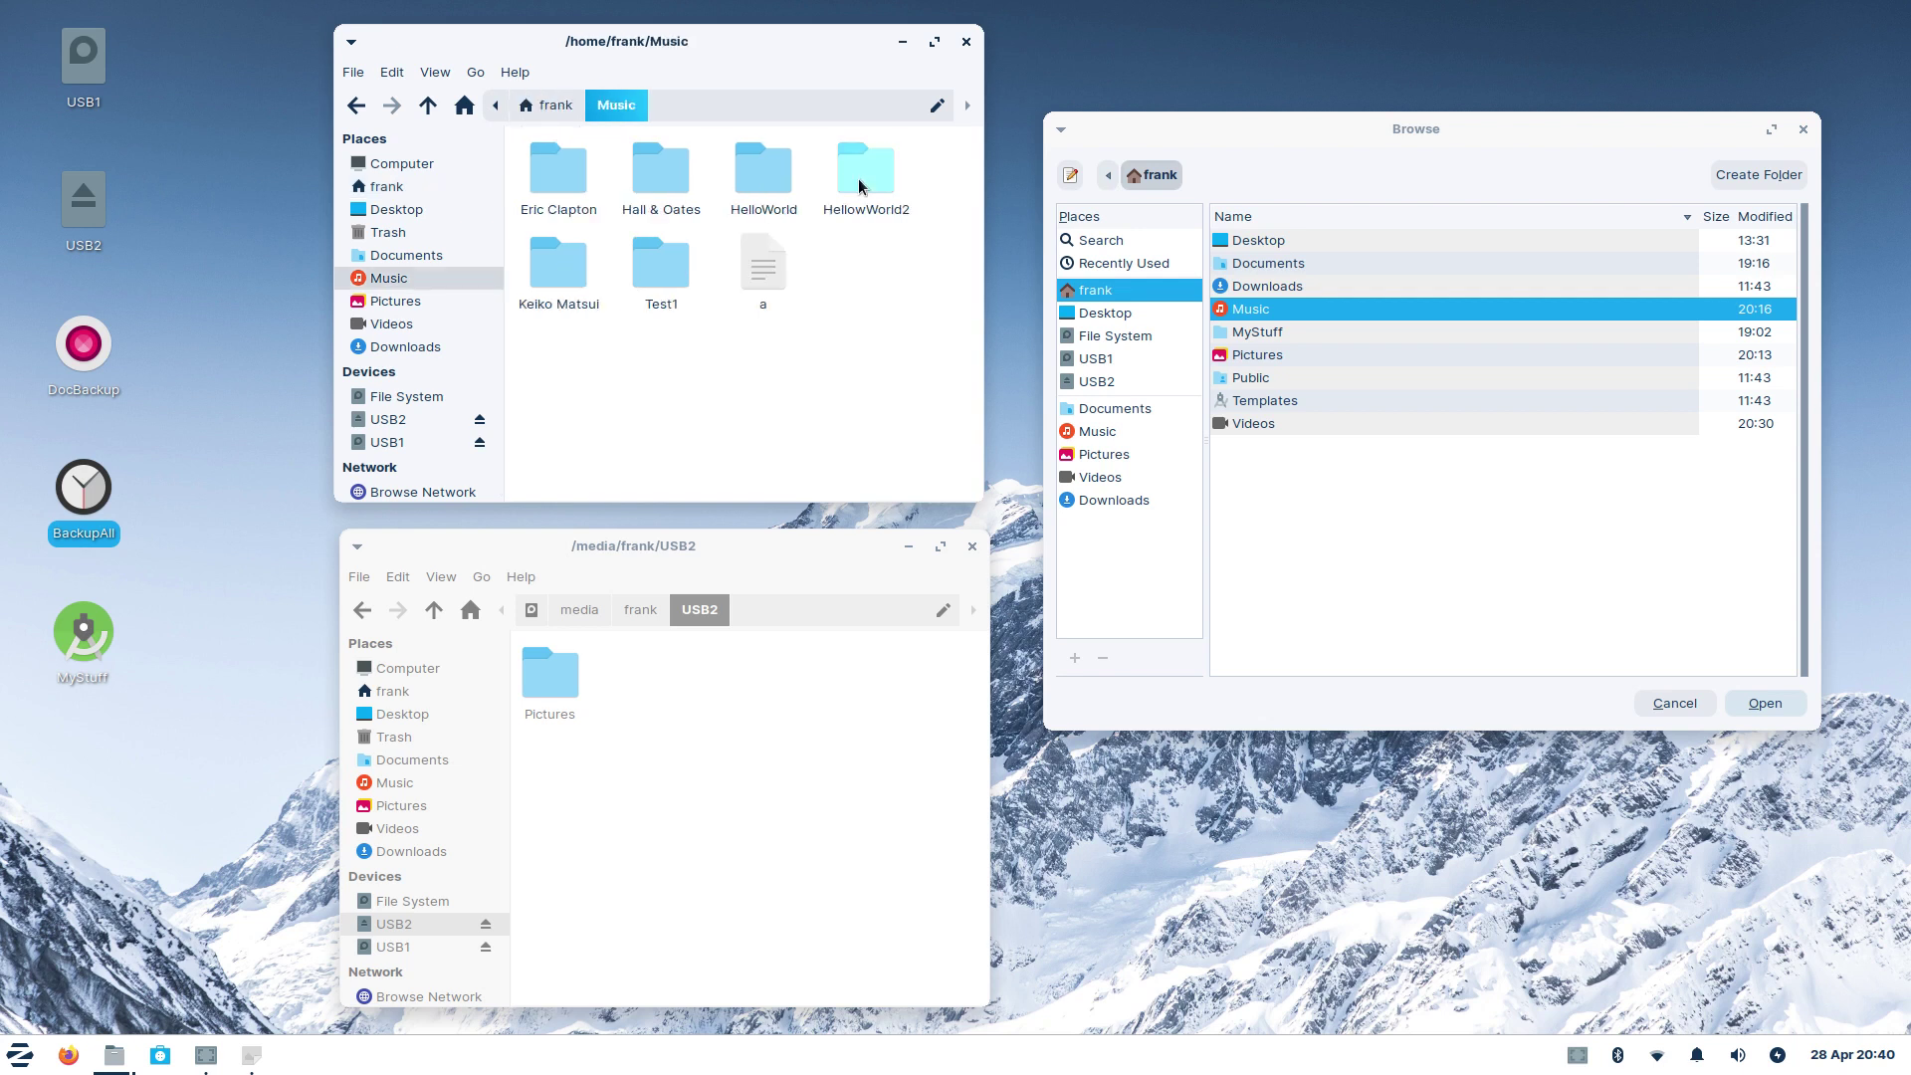
{"action": "key", "text": "Delete"}
{"action": "left_click", "coordinate": [761, 171]}
{"action": "key", "text": "Delete"}
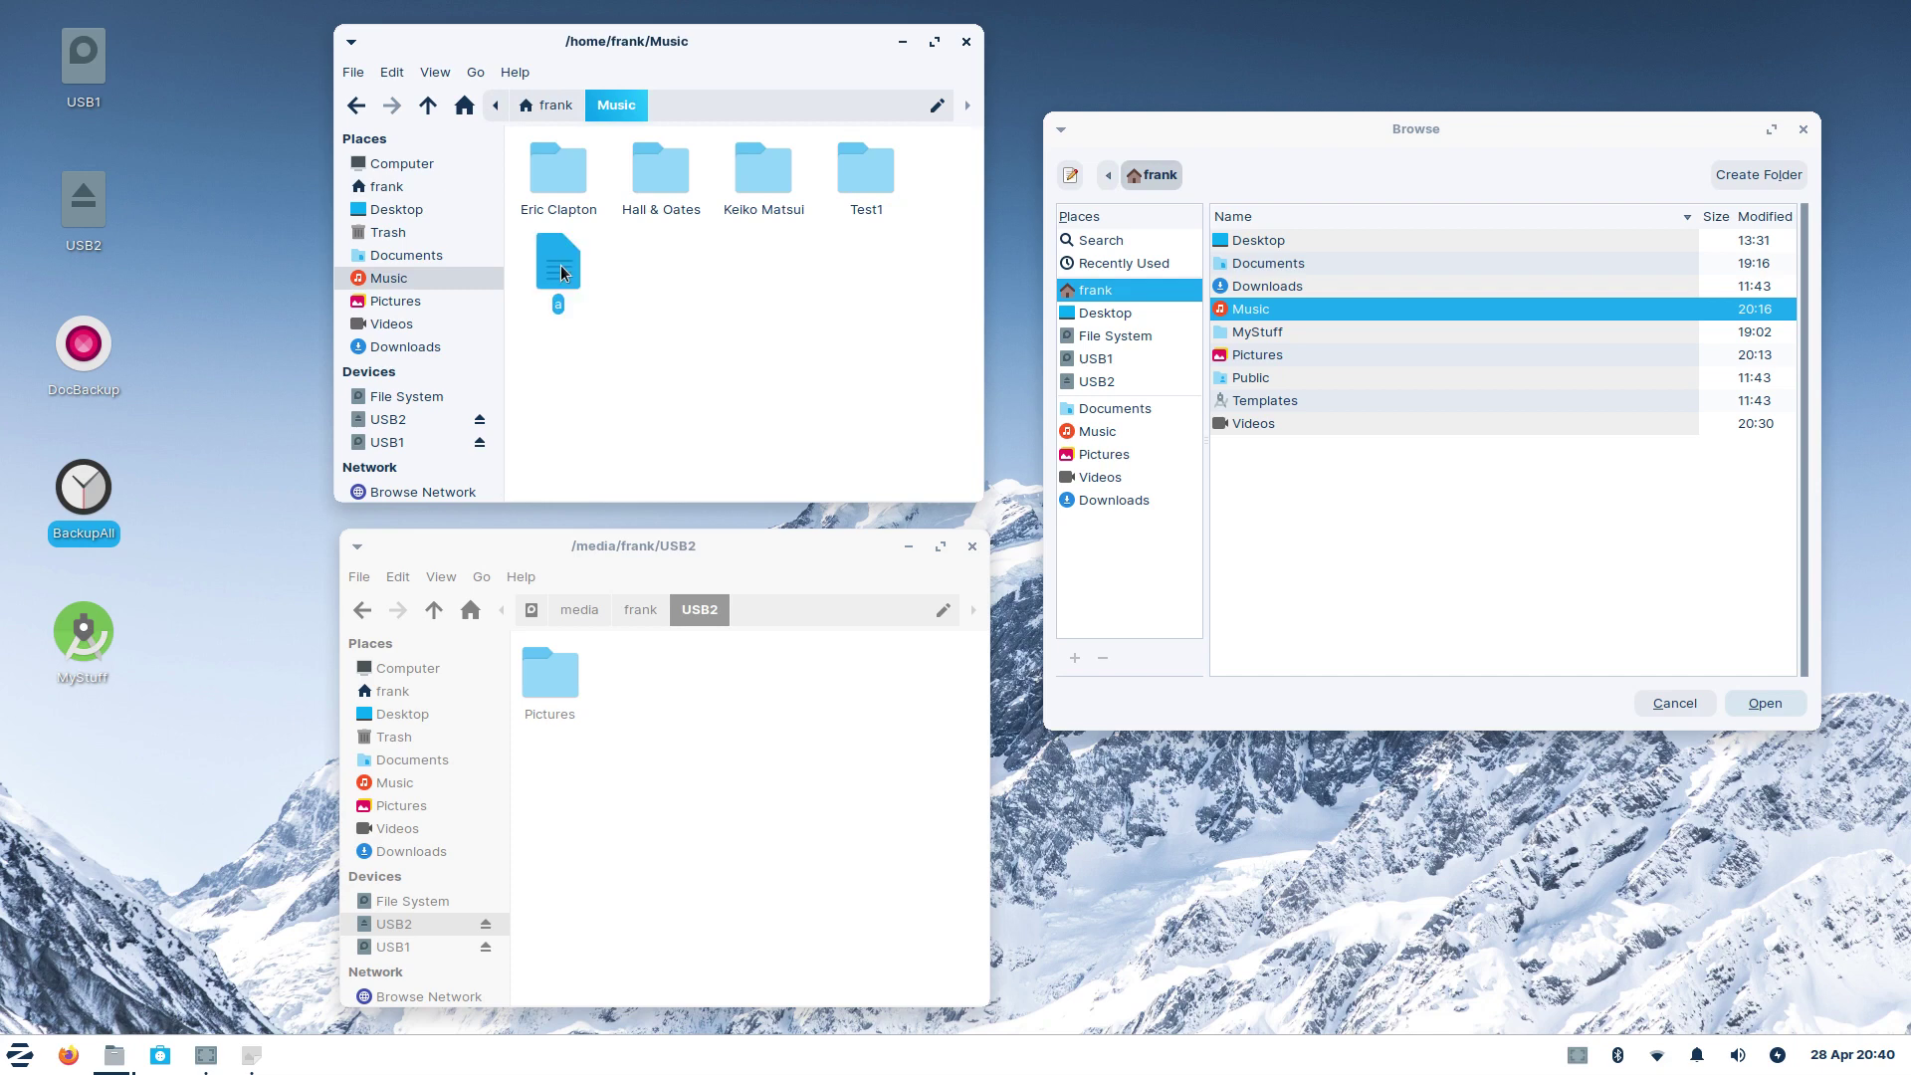
{"action": "key", "text": "Delete"}
{"action": "left_click", "coordinate": [846, 181]}
{"action": "double_click", "coordinate": [763, 171]}
{"action": "double_click", "coordinate": [565, 181]}
{"action": "key", "text": "alt+Left"}
{"action": "key", "text": "alt+Left"}
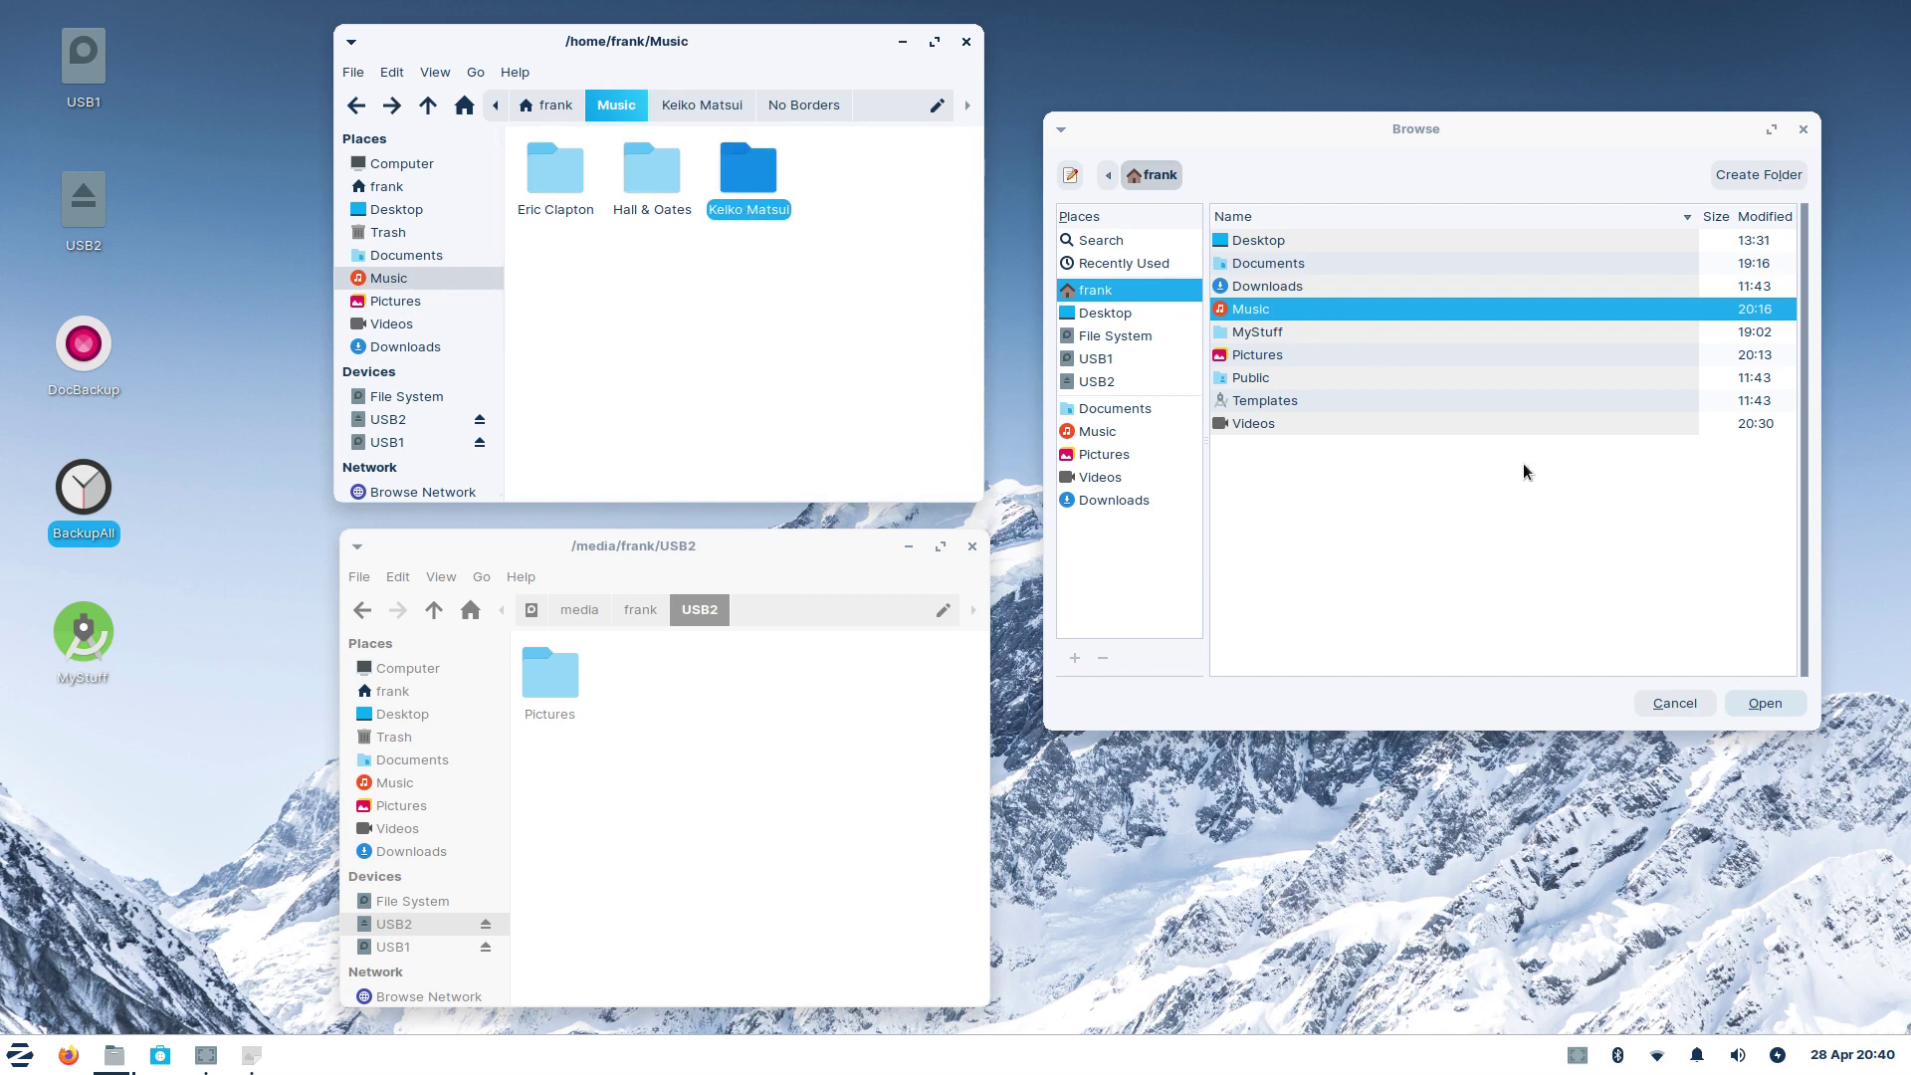
Step: Confirm /home/frank/Music as the source and browse to USB1 for the destination
{"action": "left_click", "coordinate": [1756, 702]}
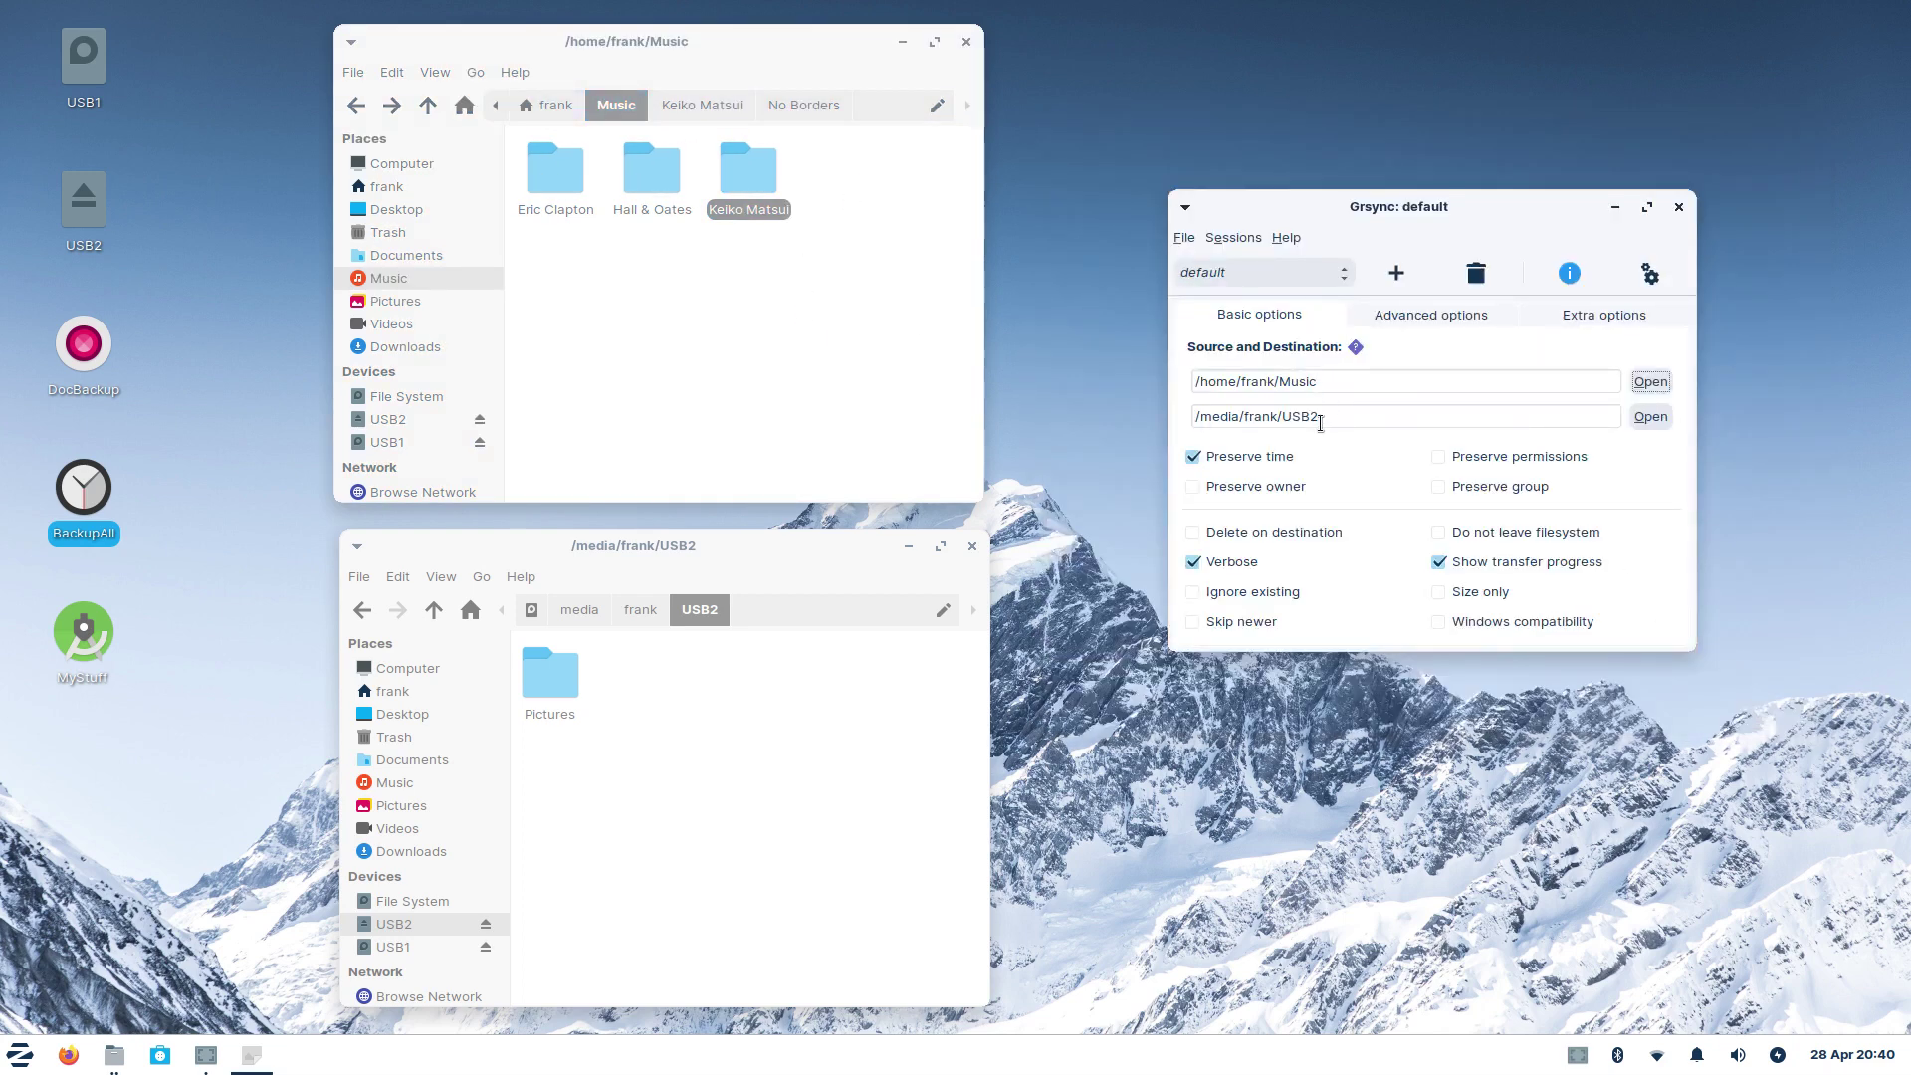
{"action": "left_click", "coordinate": [1650, 416]}
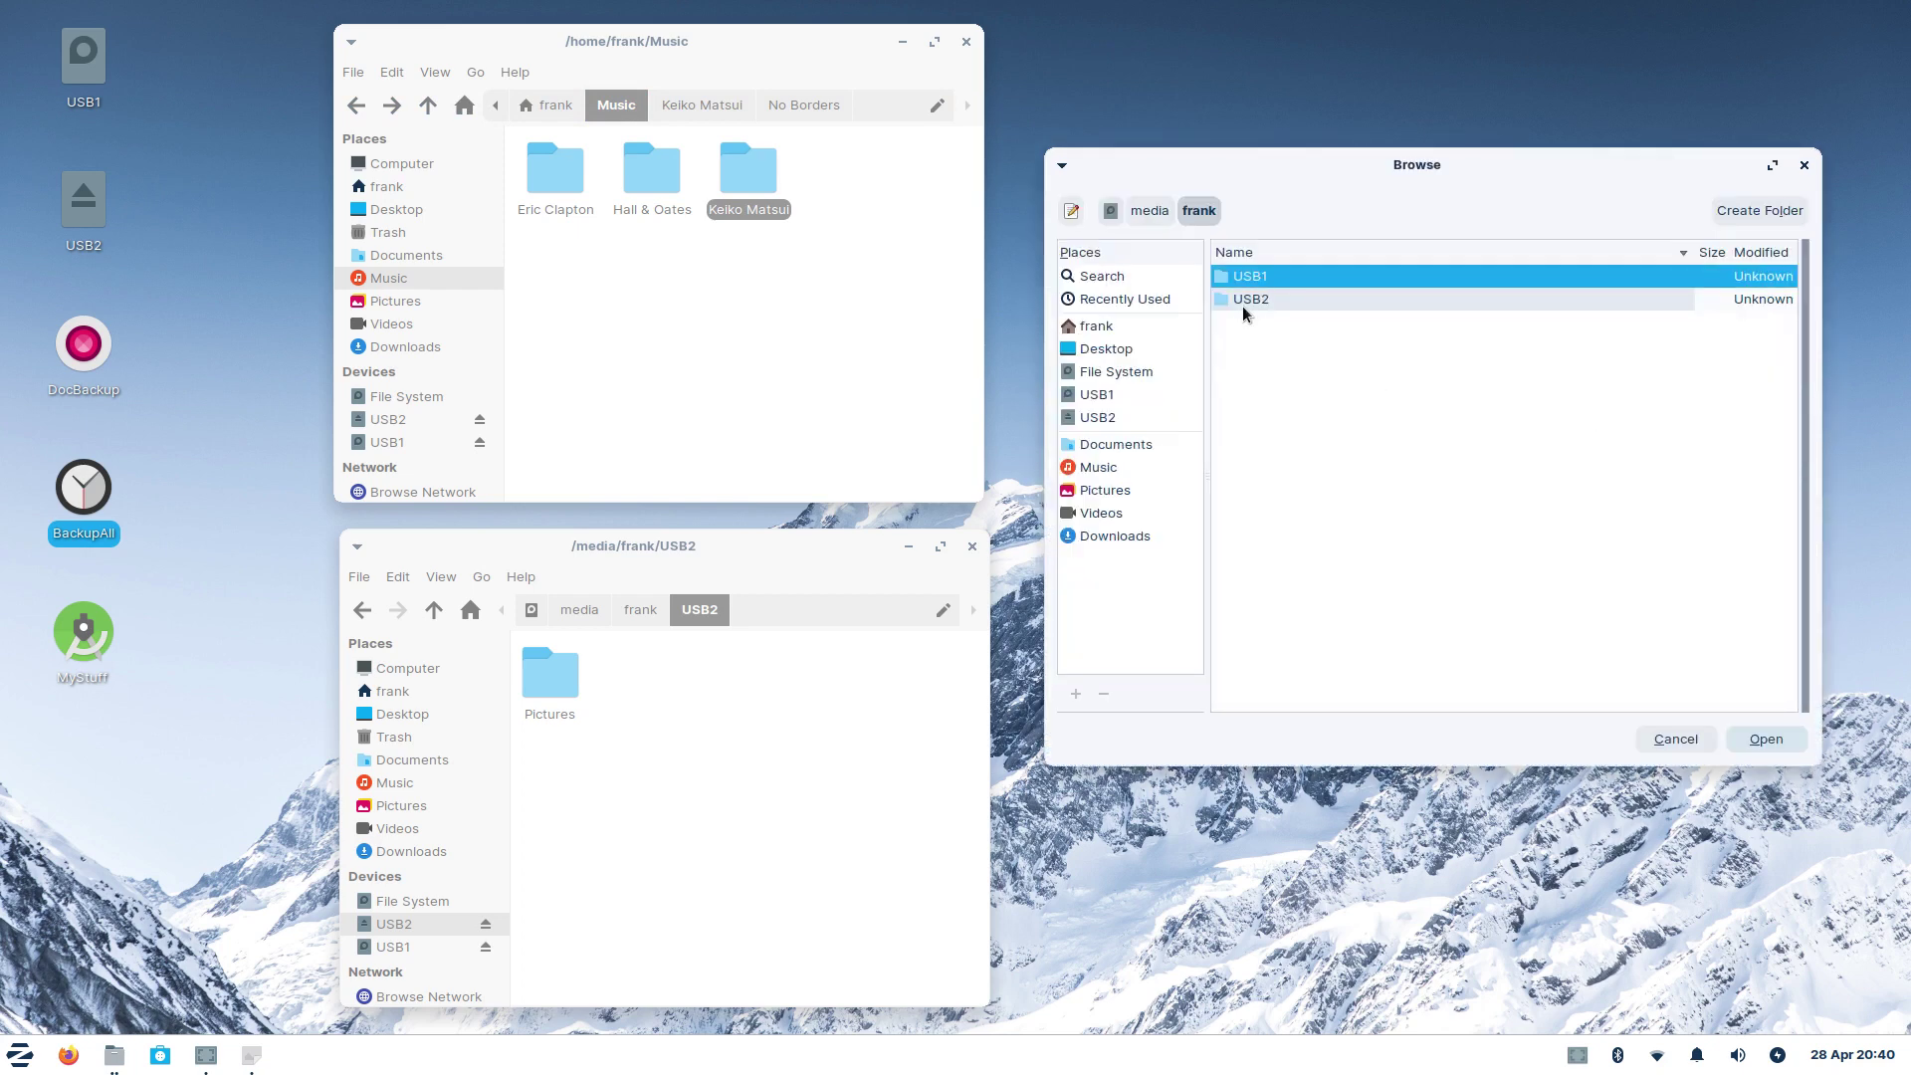
{"action": "left_click", "coordinate": [1094, 395]}
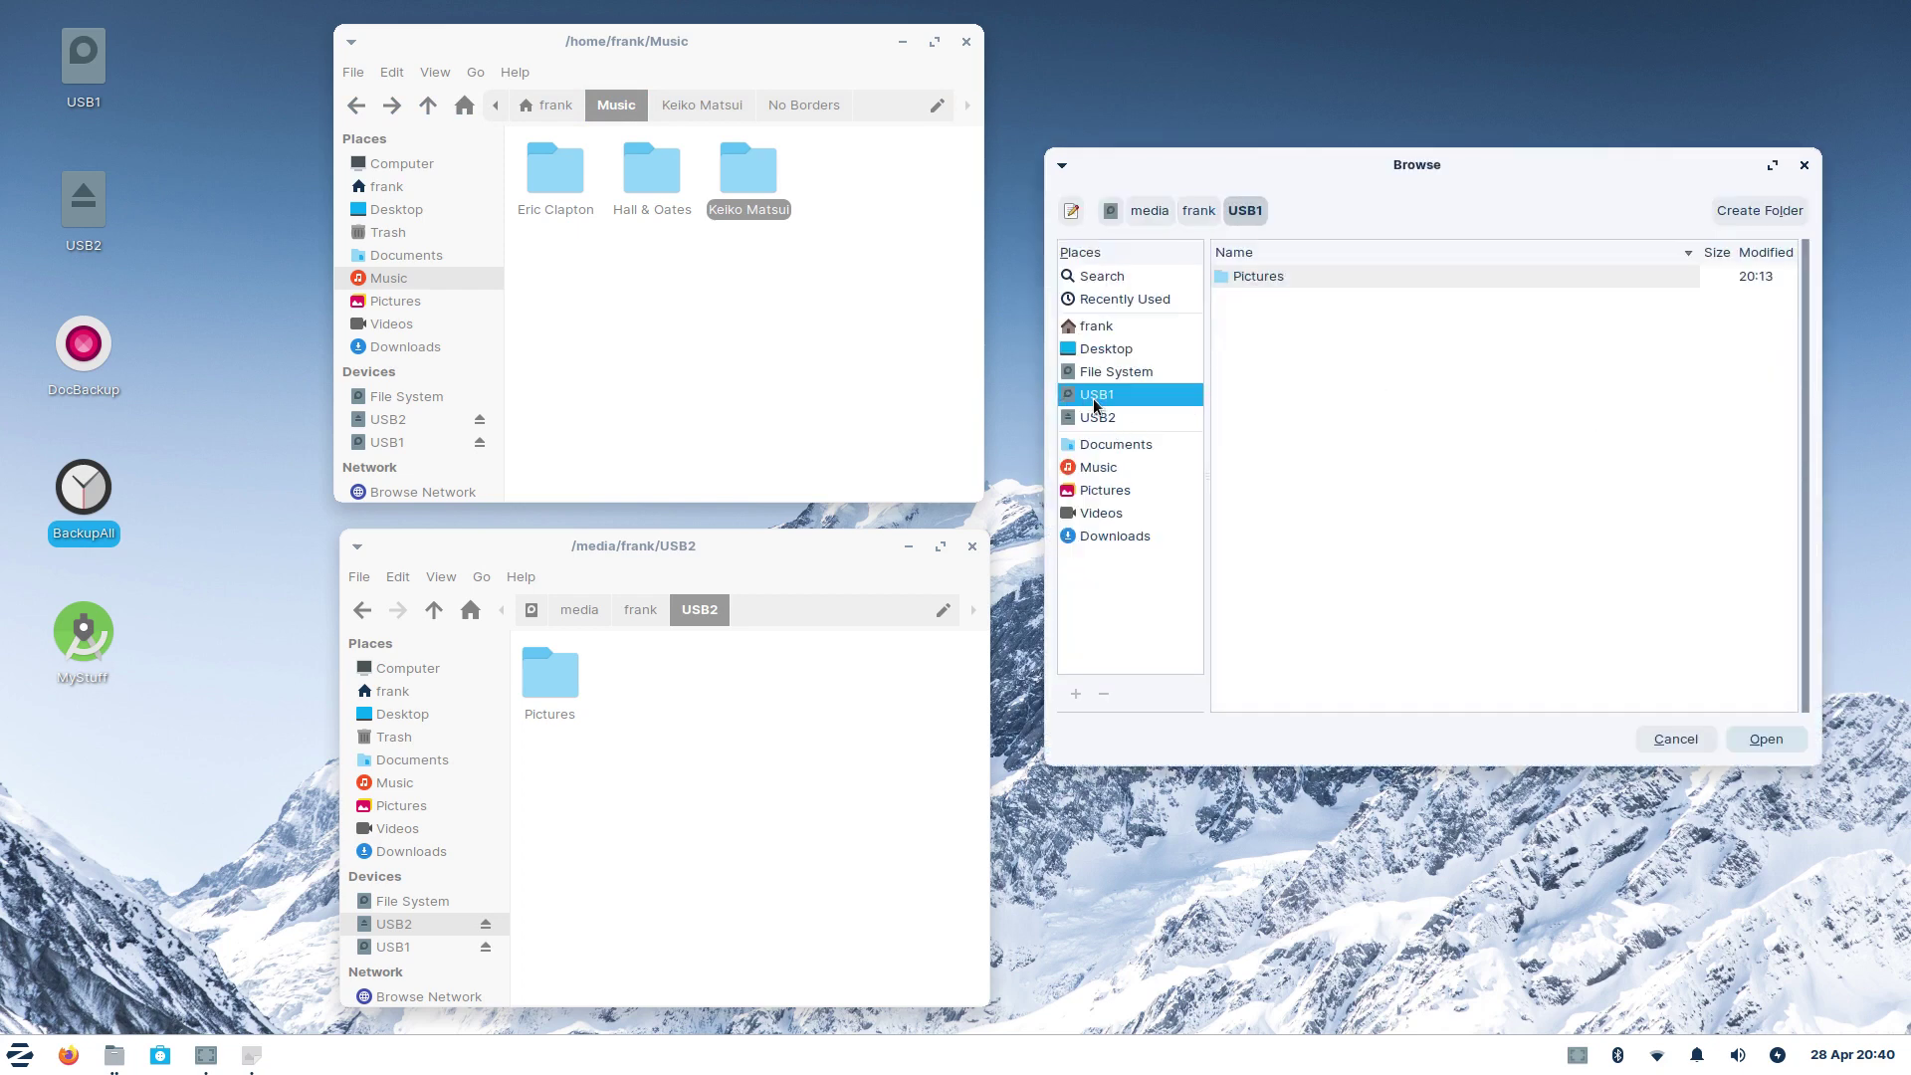
Step: Set /media/frank/USB1 as the destination and sync Music onto it
{"action": "left_click", "coordinate": [1764, 738]}
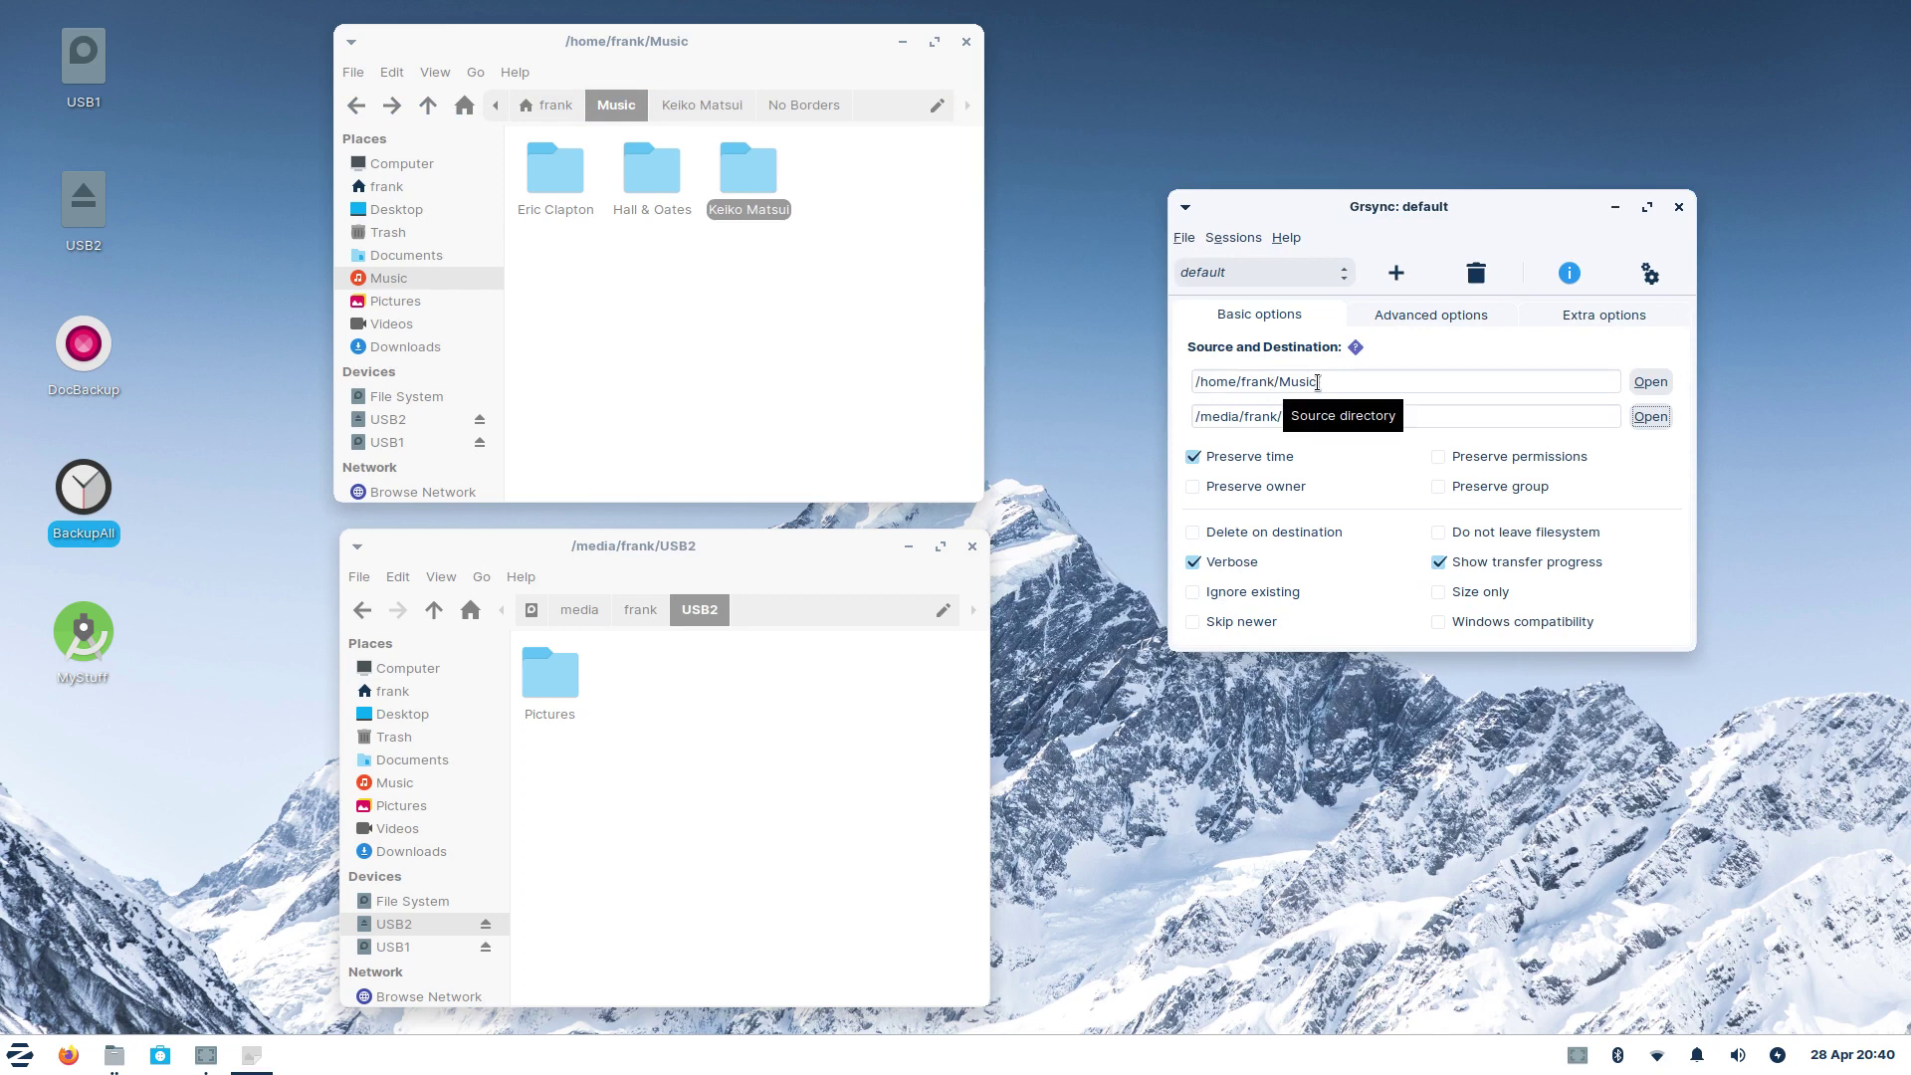
{"action": "left_click", "coordinate": [387, 442]}
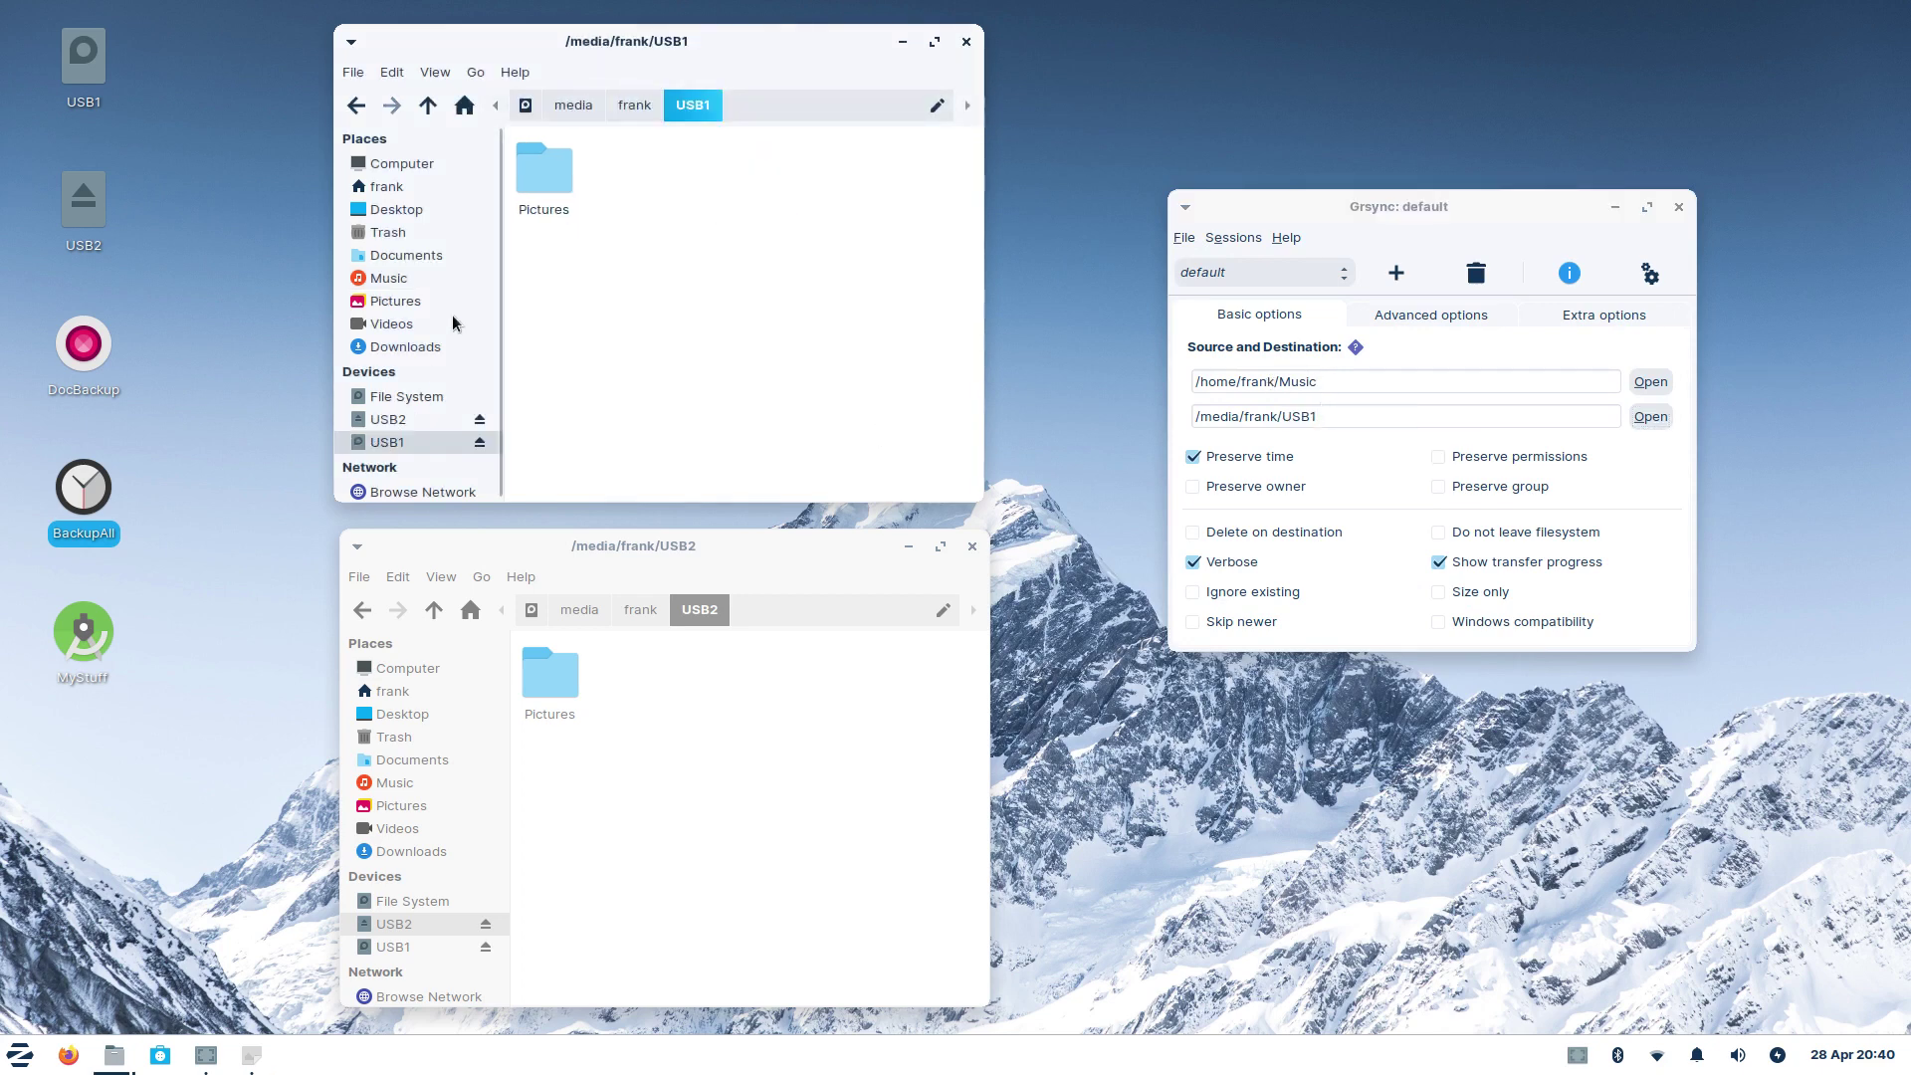
{"action": "left_click", "coordinate": [1639, 276]}
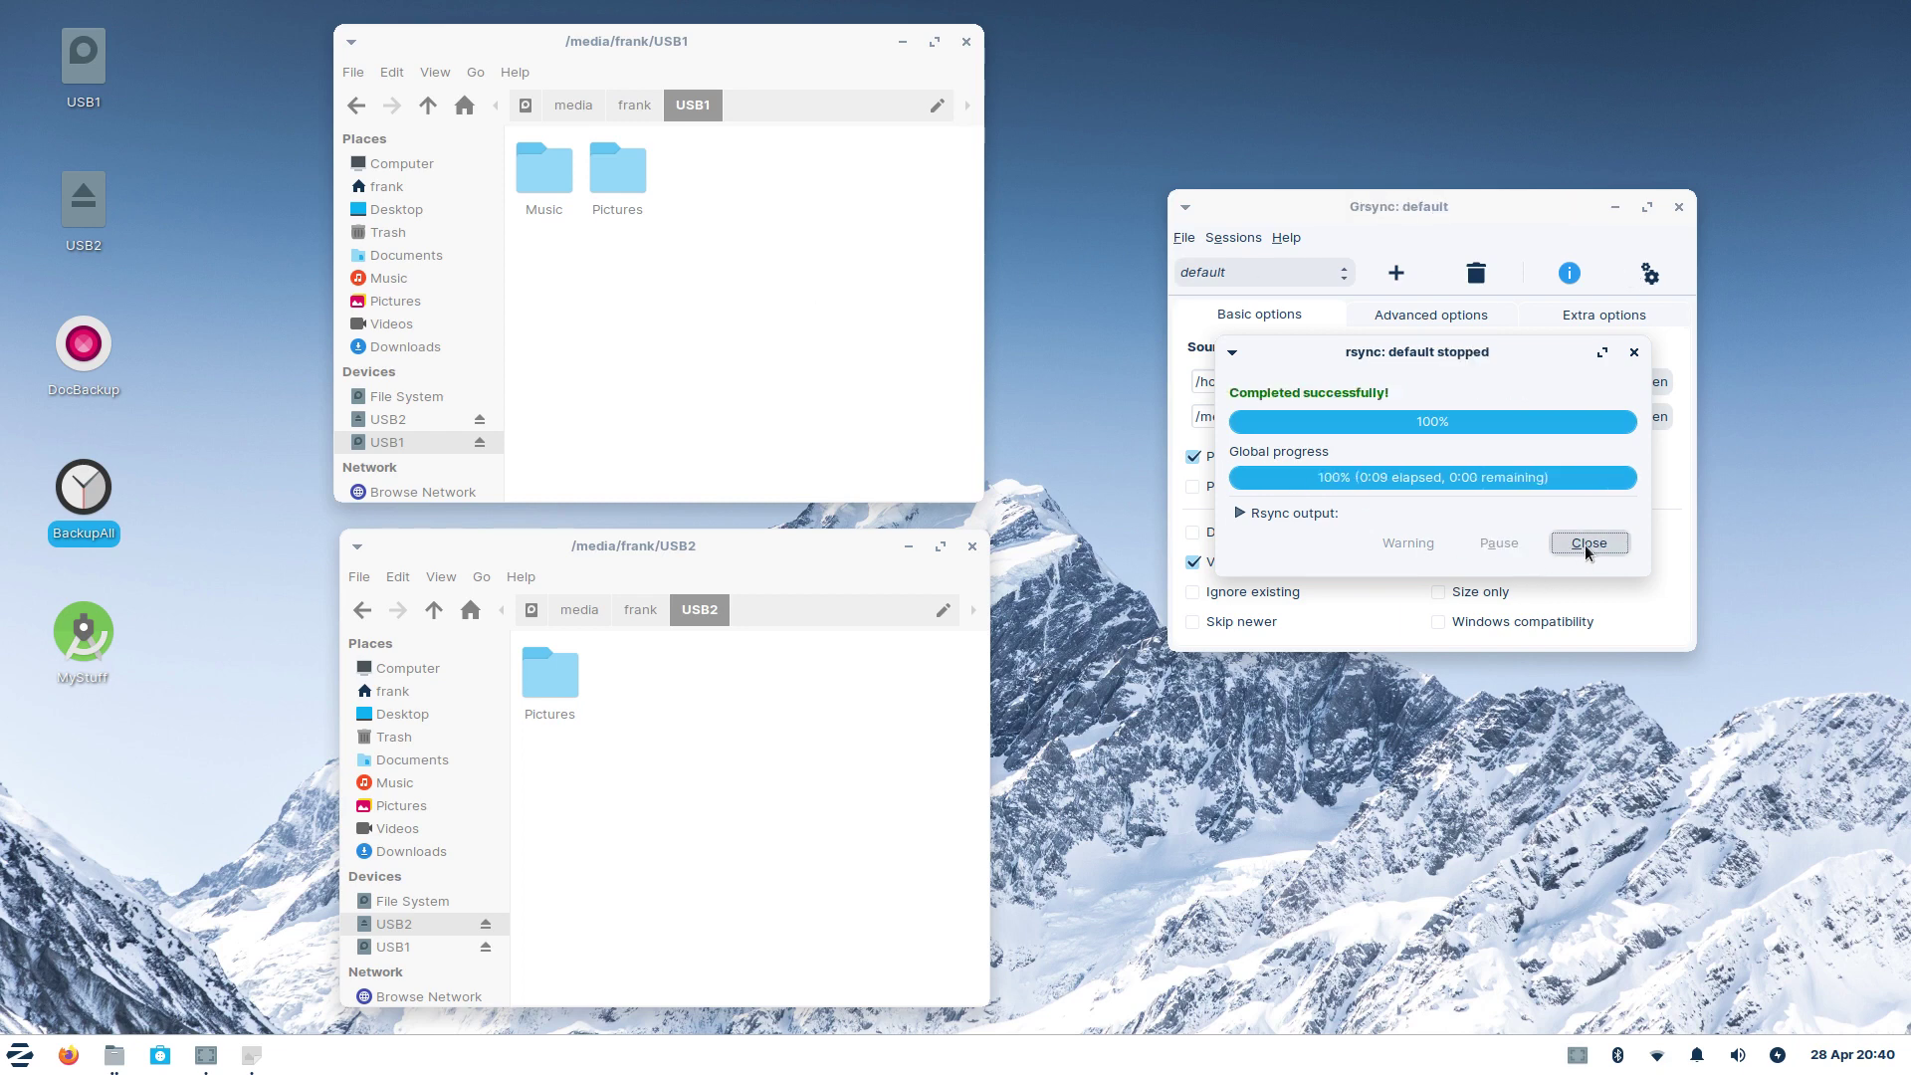
Step: Run the Music sync to USB1 again to show nothing new is copied
{"action": "left_click", "coordinate": [1587, 543]}
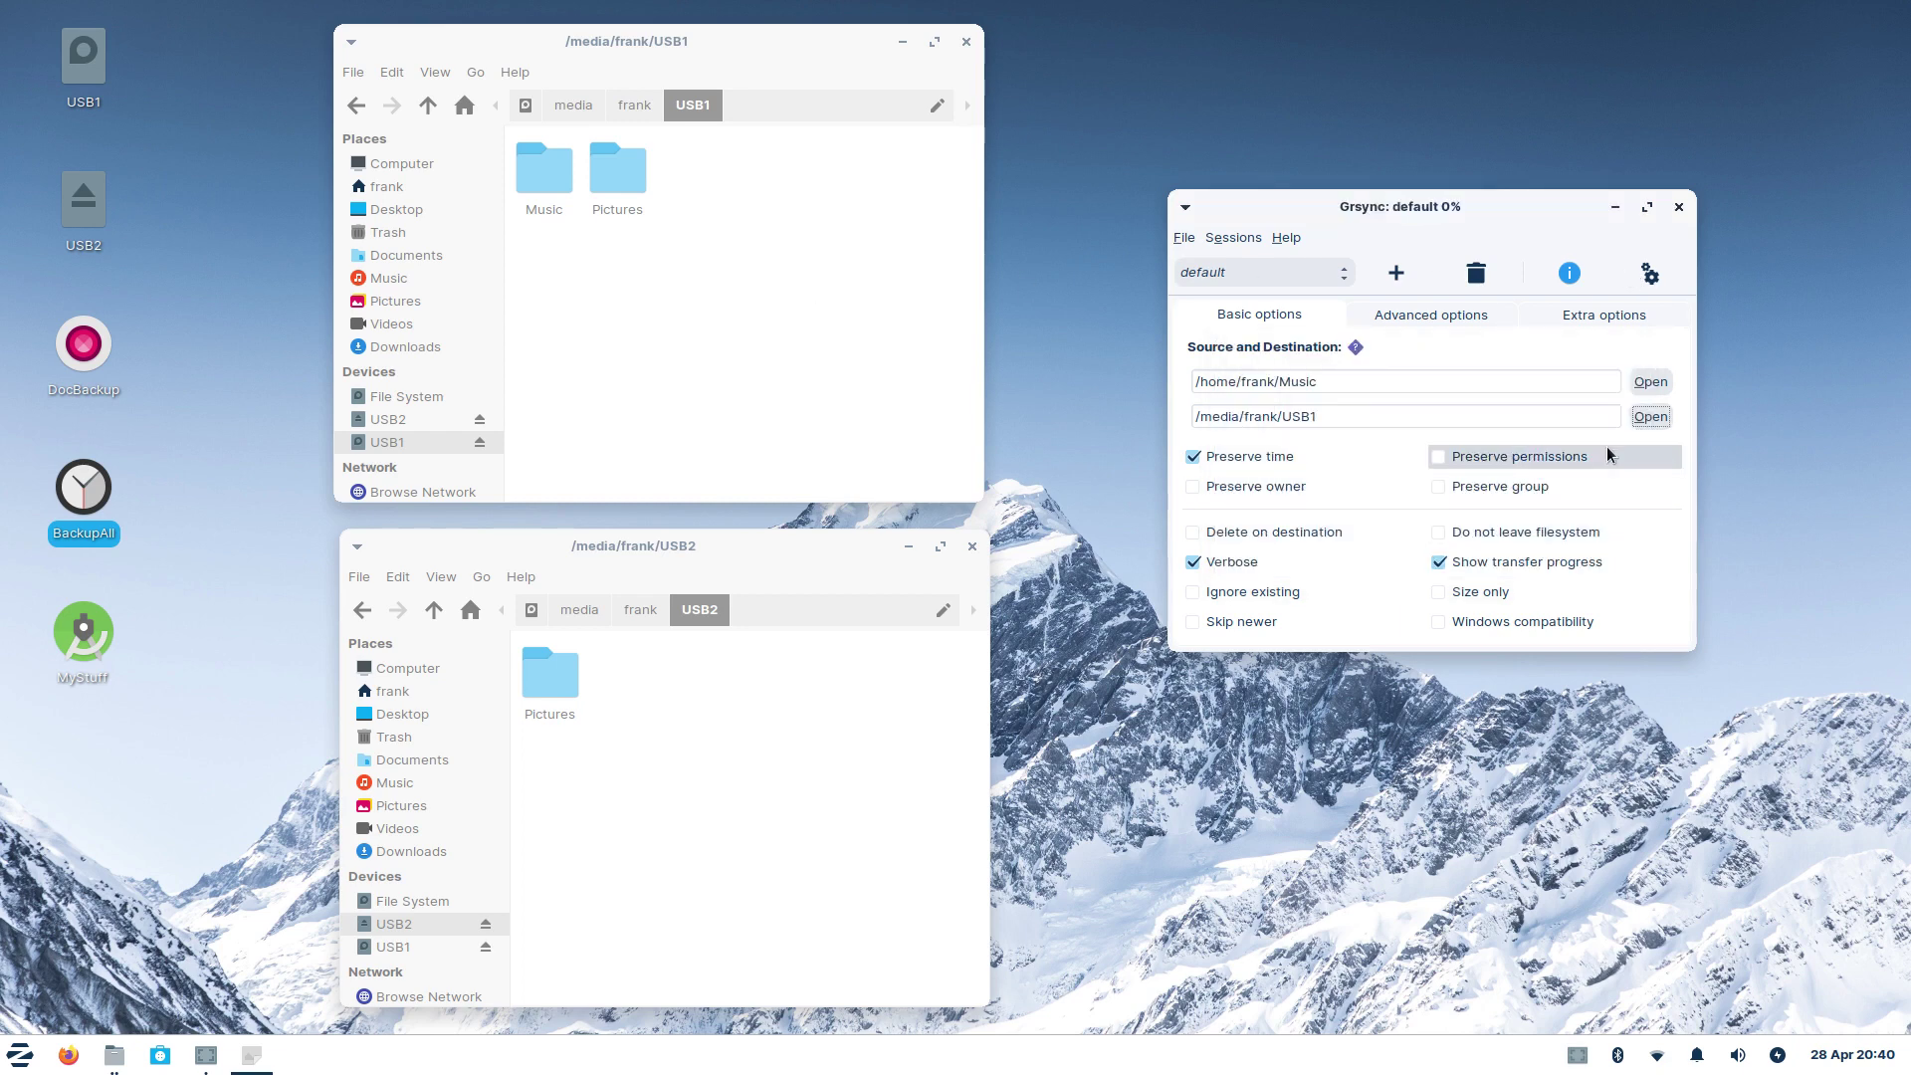
{"action": "left_click", "coordinate": [1648, 277]}
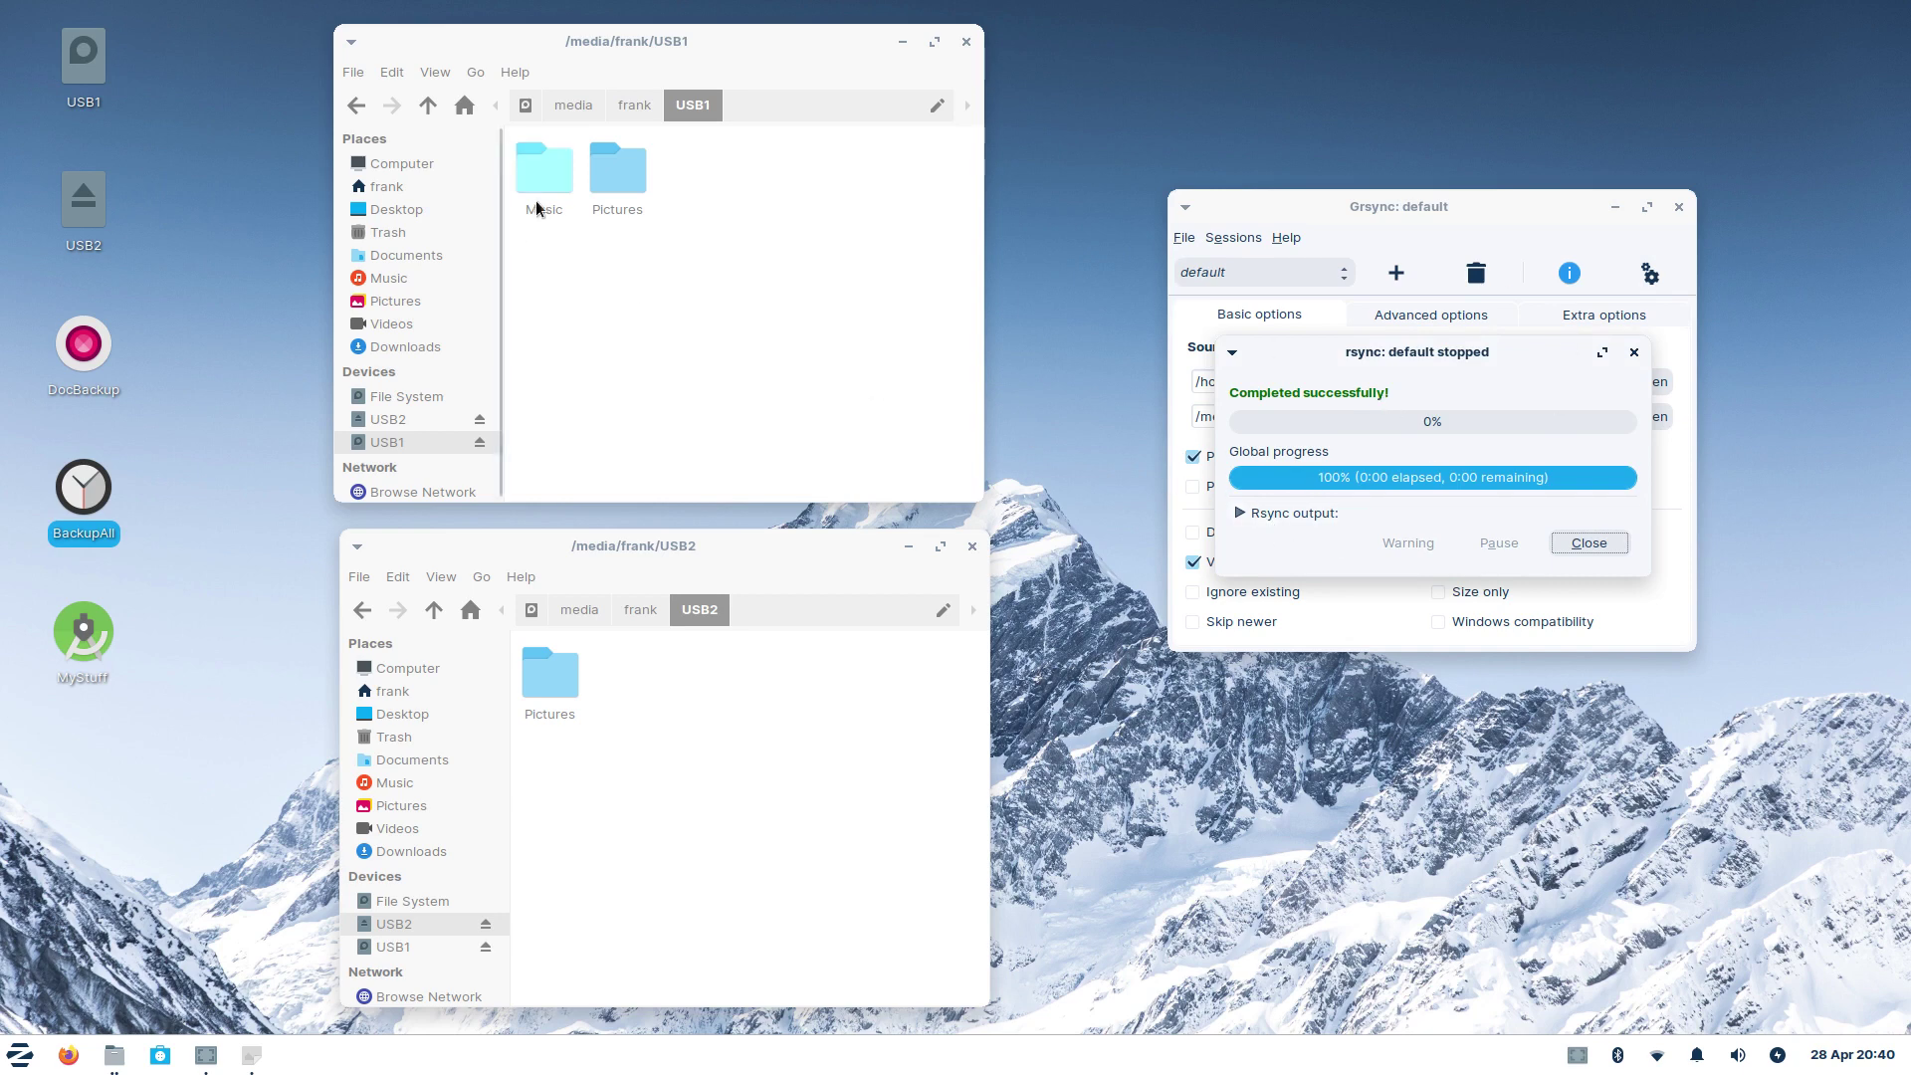
{"action": "left_click", "coordinate": [1590, 543]}
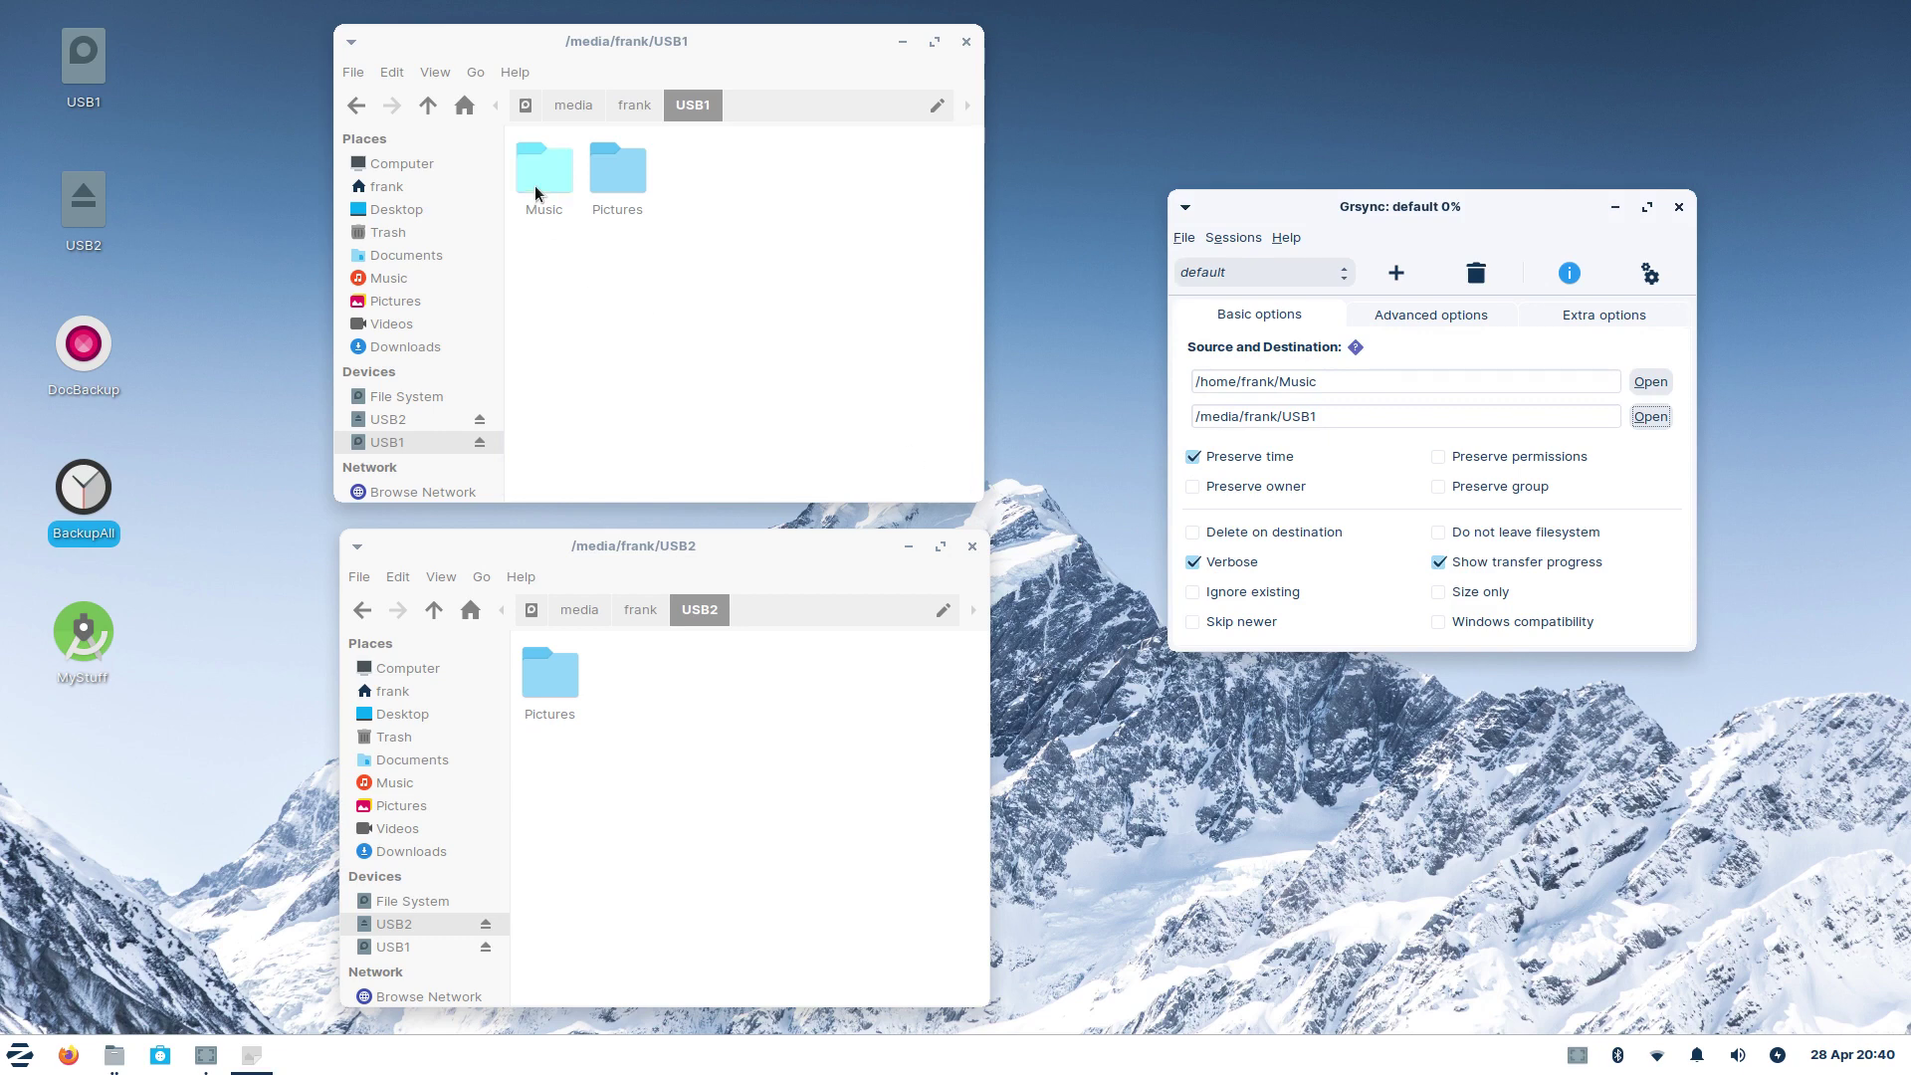
Step: Create a HelloWorld folder in home Music, then open USB1's Music folder for comparison
{"action": "left_click", "coordinate": [394, 695]}
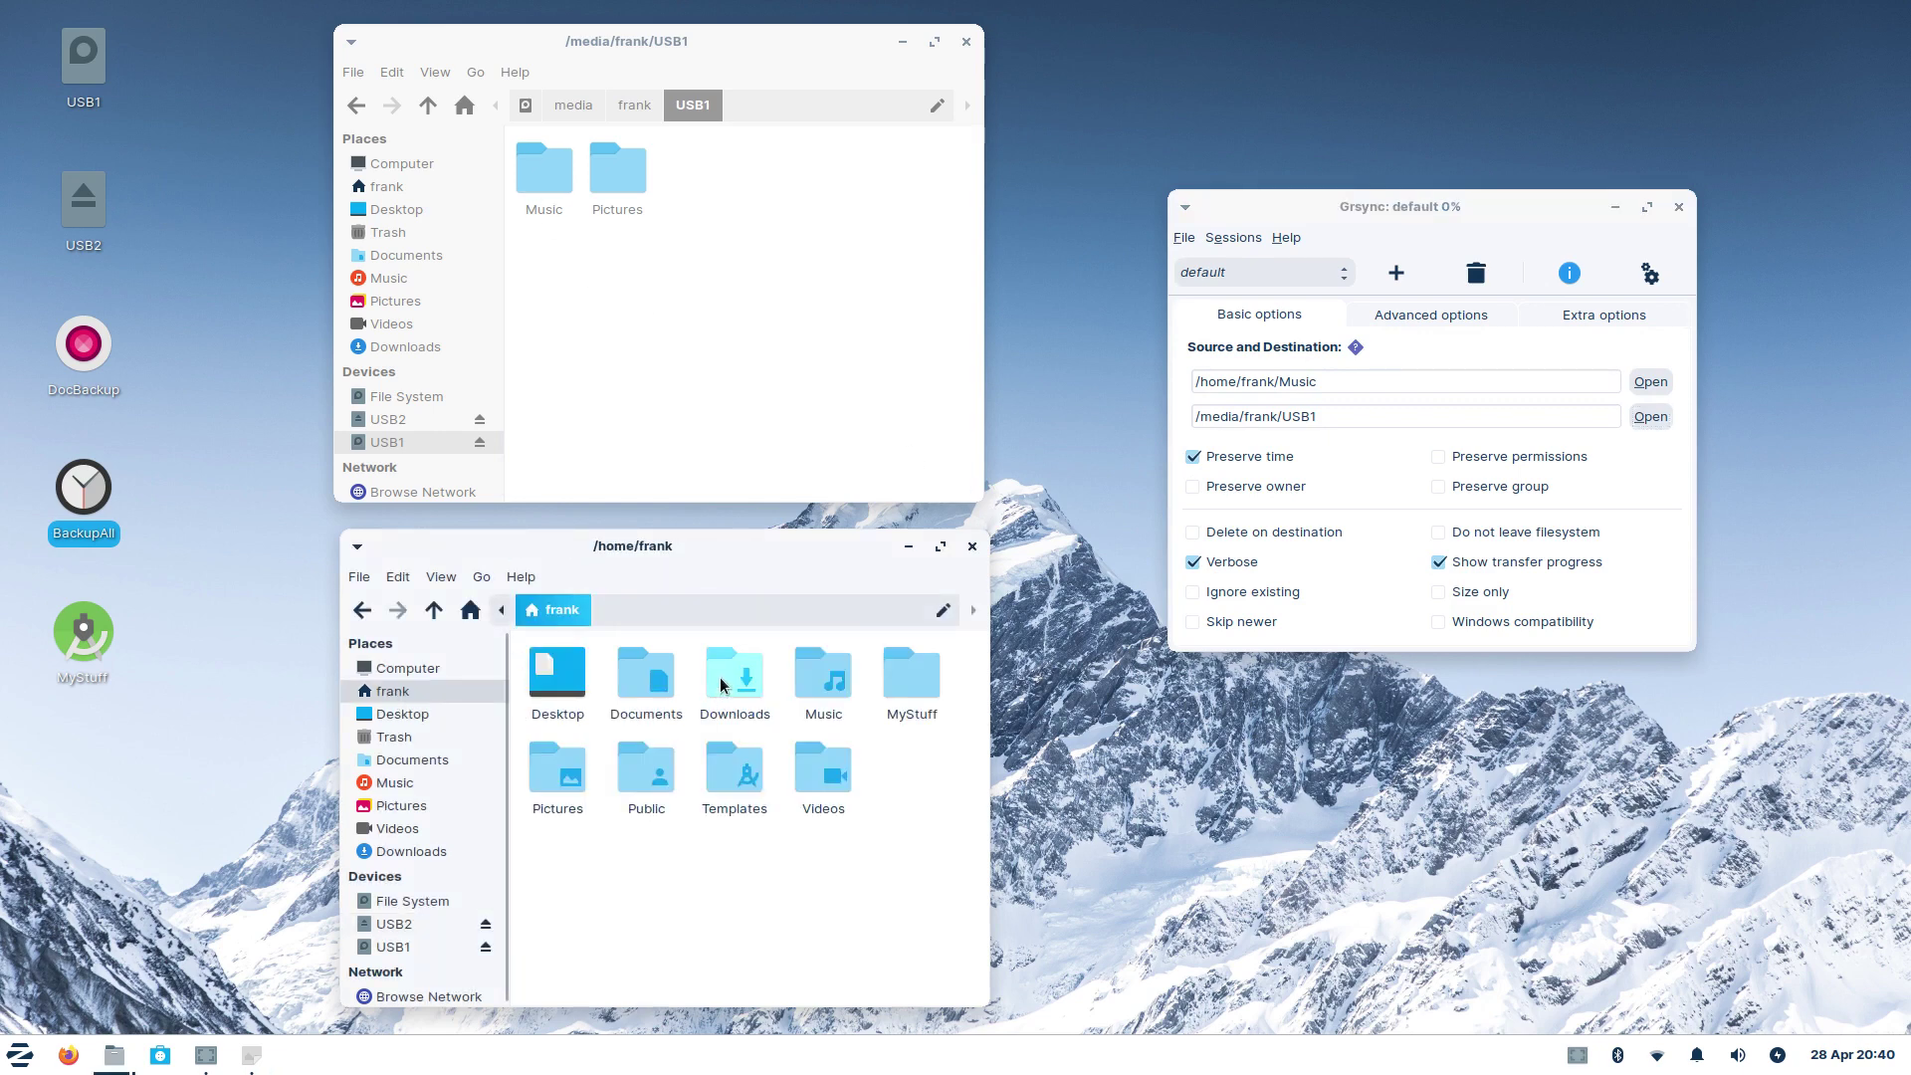
{"action": "double_click", "coordinate": [818, 689]}
{"action": "right_click", "coordinate": [602, 776]}
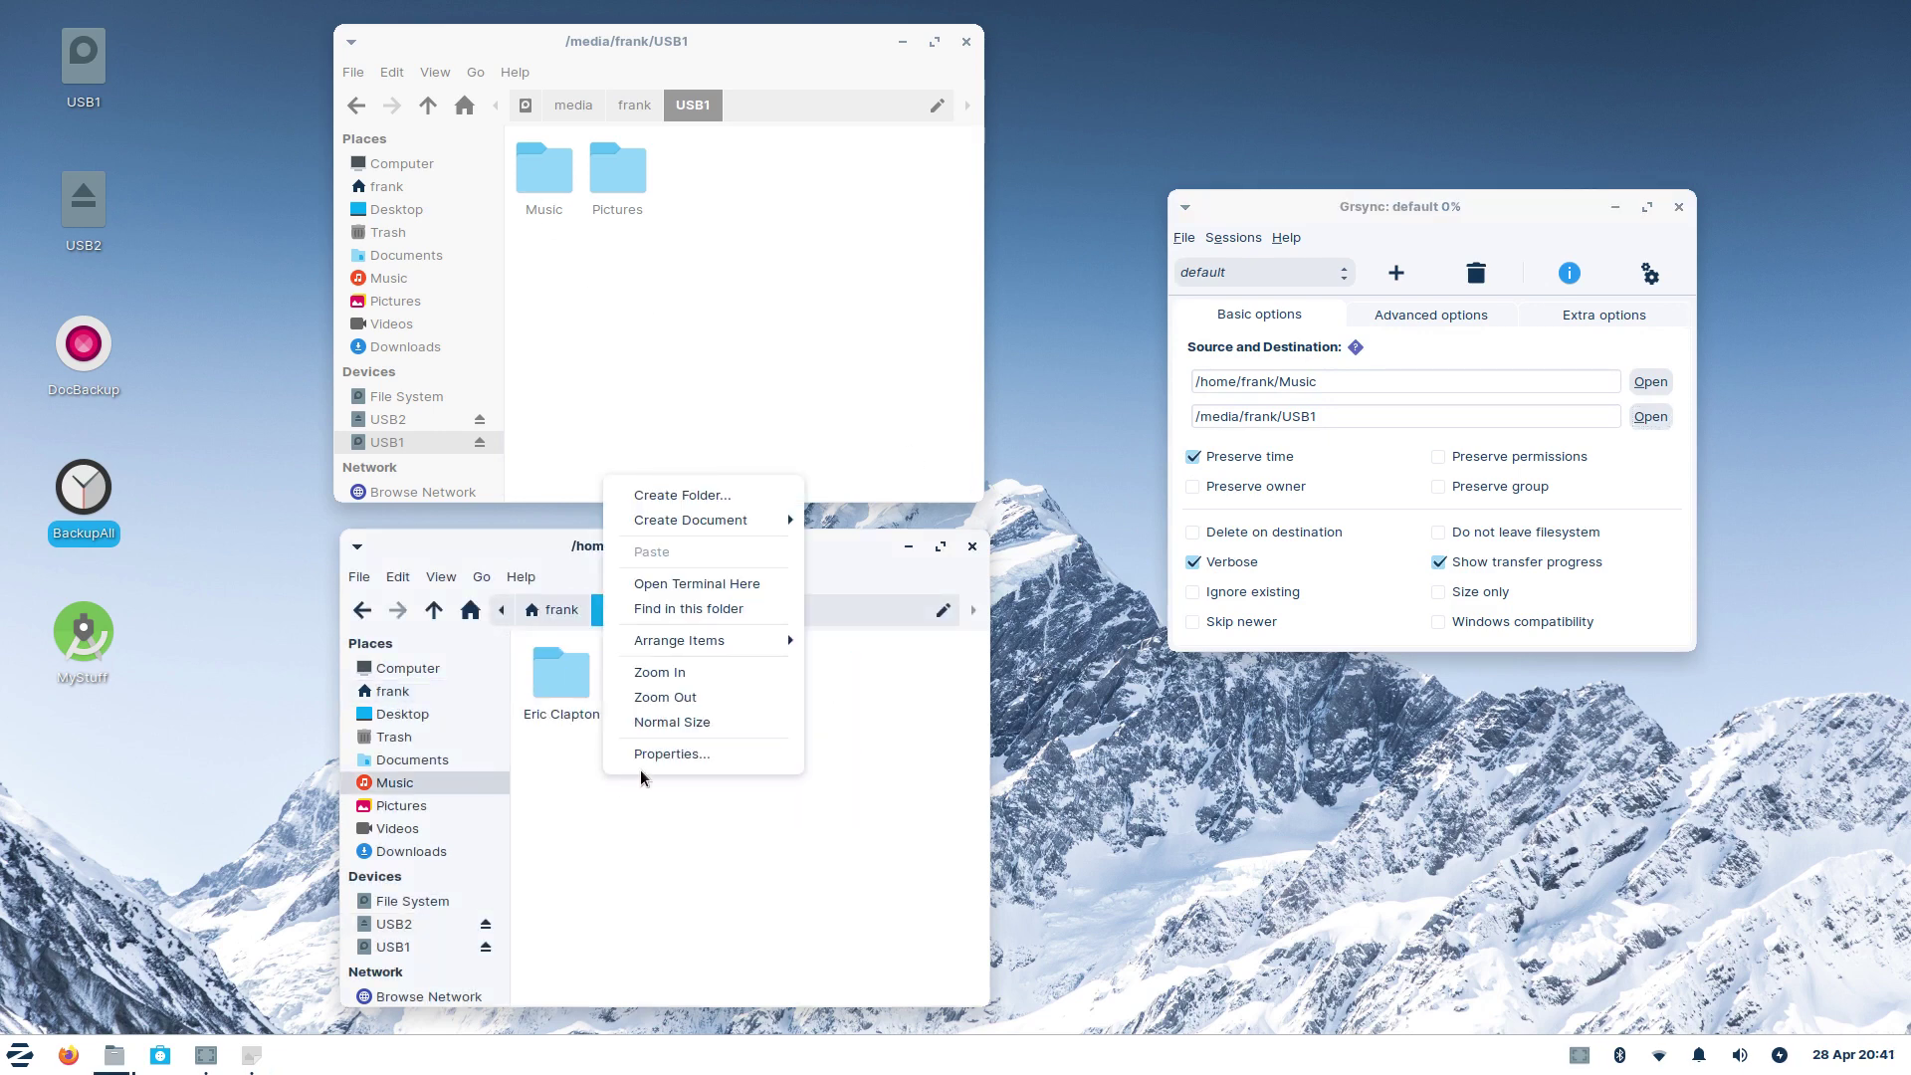
{"action": "left_click", "coordinate": [699, 502]}
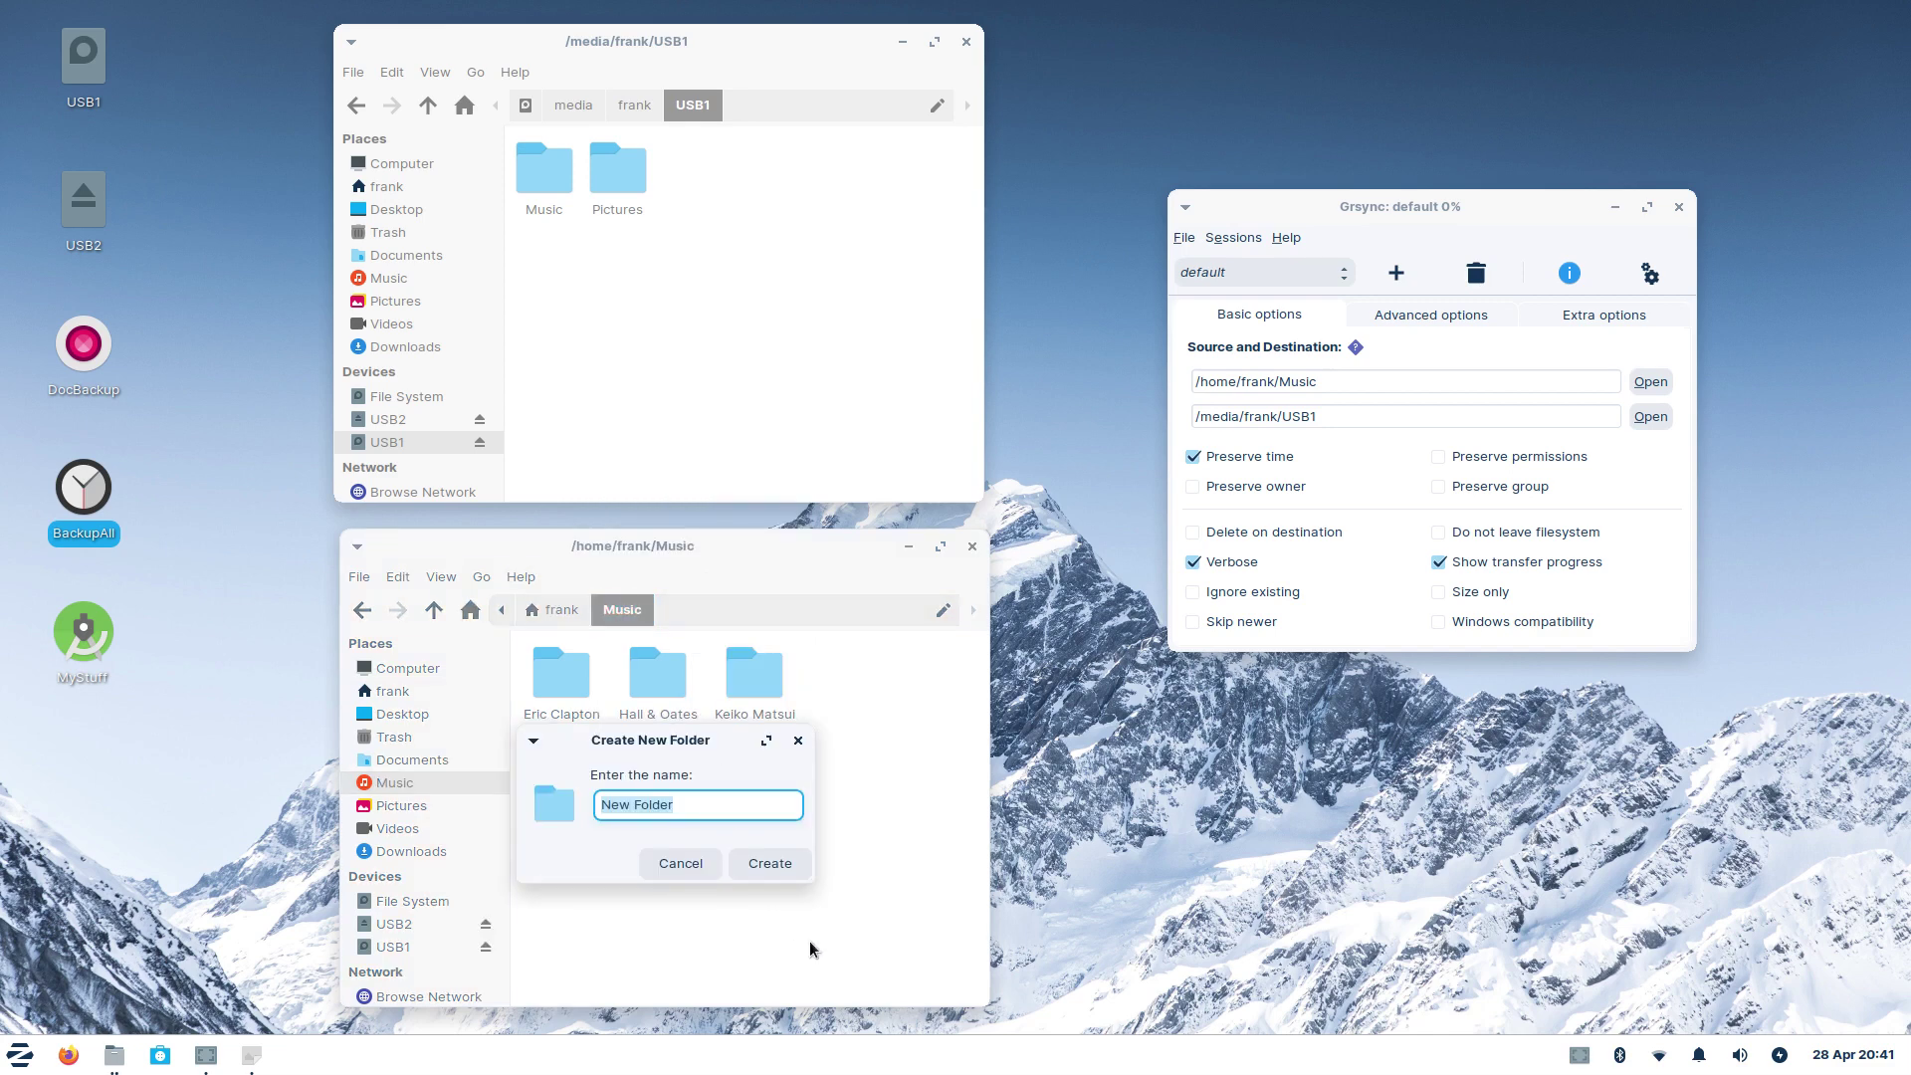
{"action": "type", "text": "HelloWorld"}
{"action": "key", "text": "Return"}
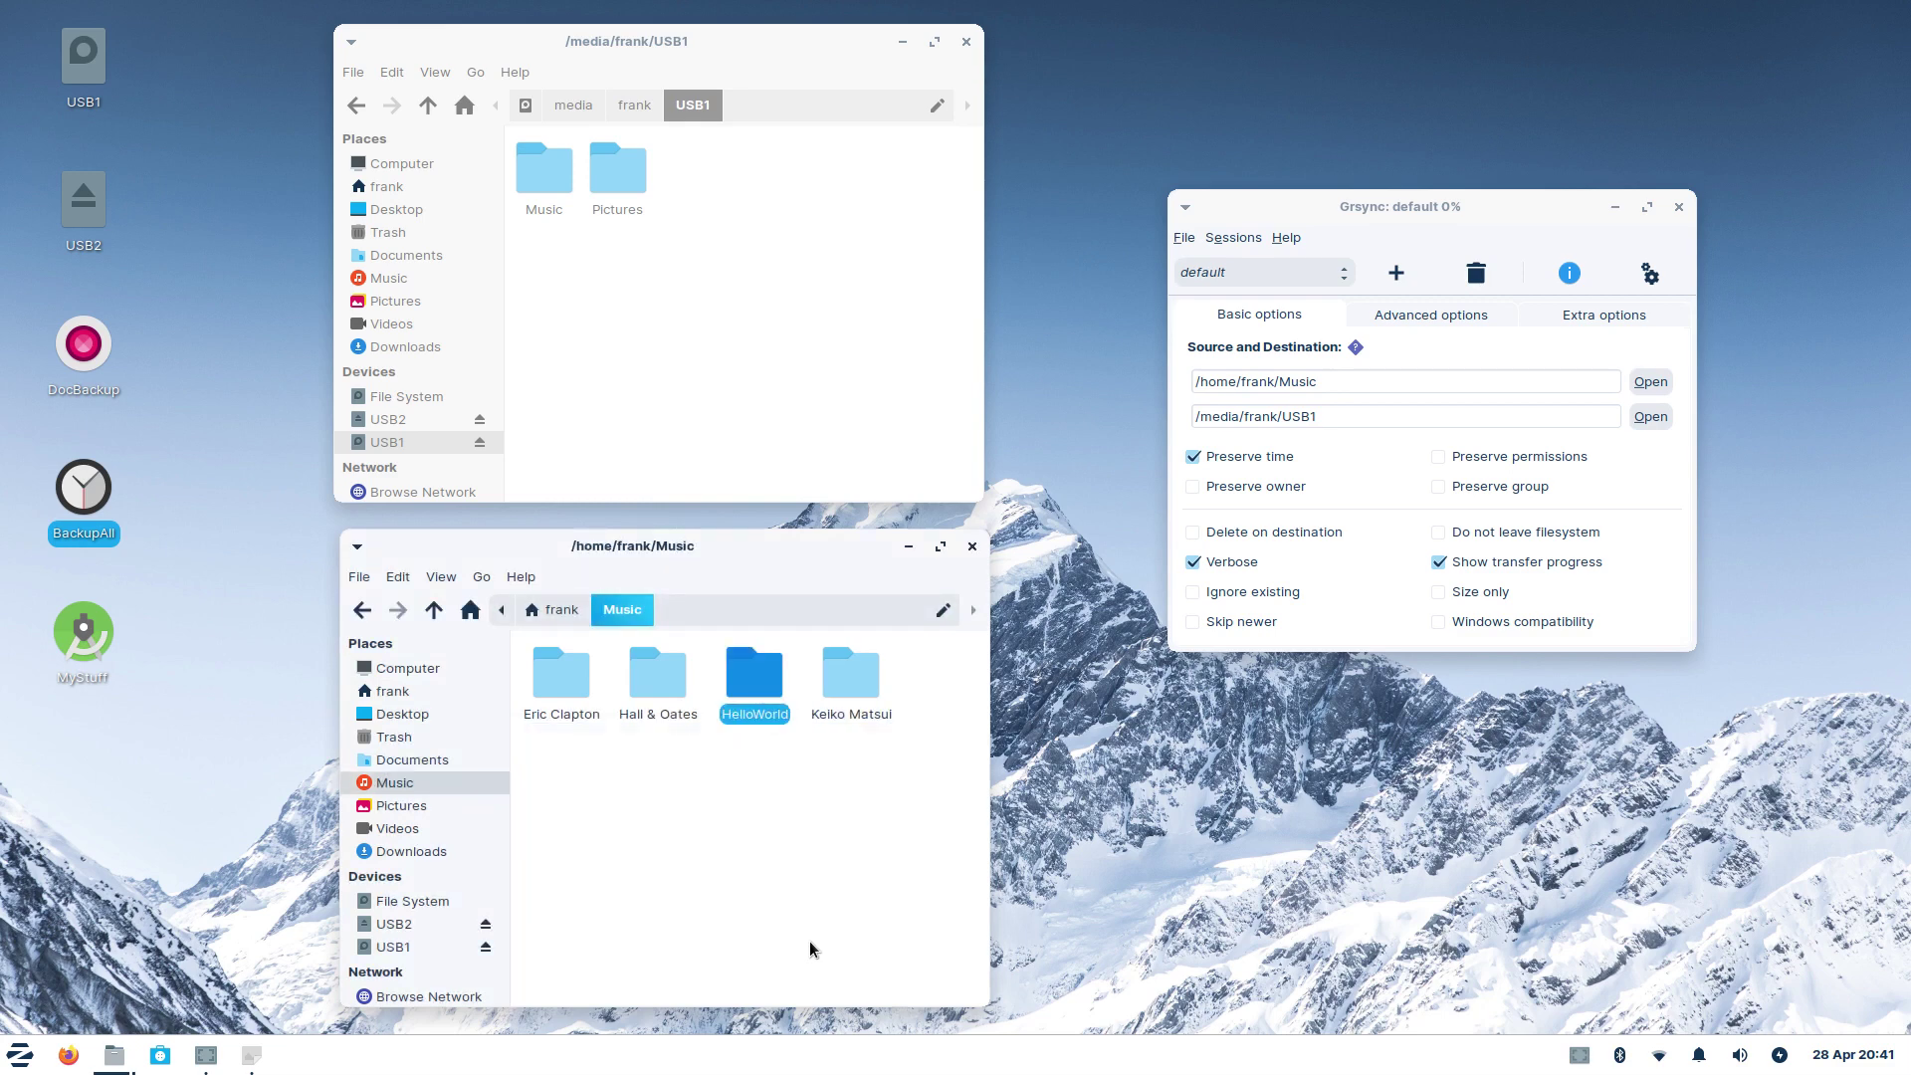
{"action": "left_click", "coordinate": [625, 296]}
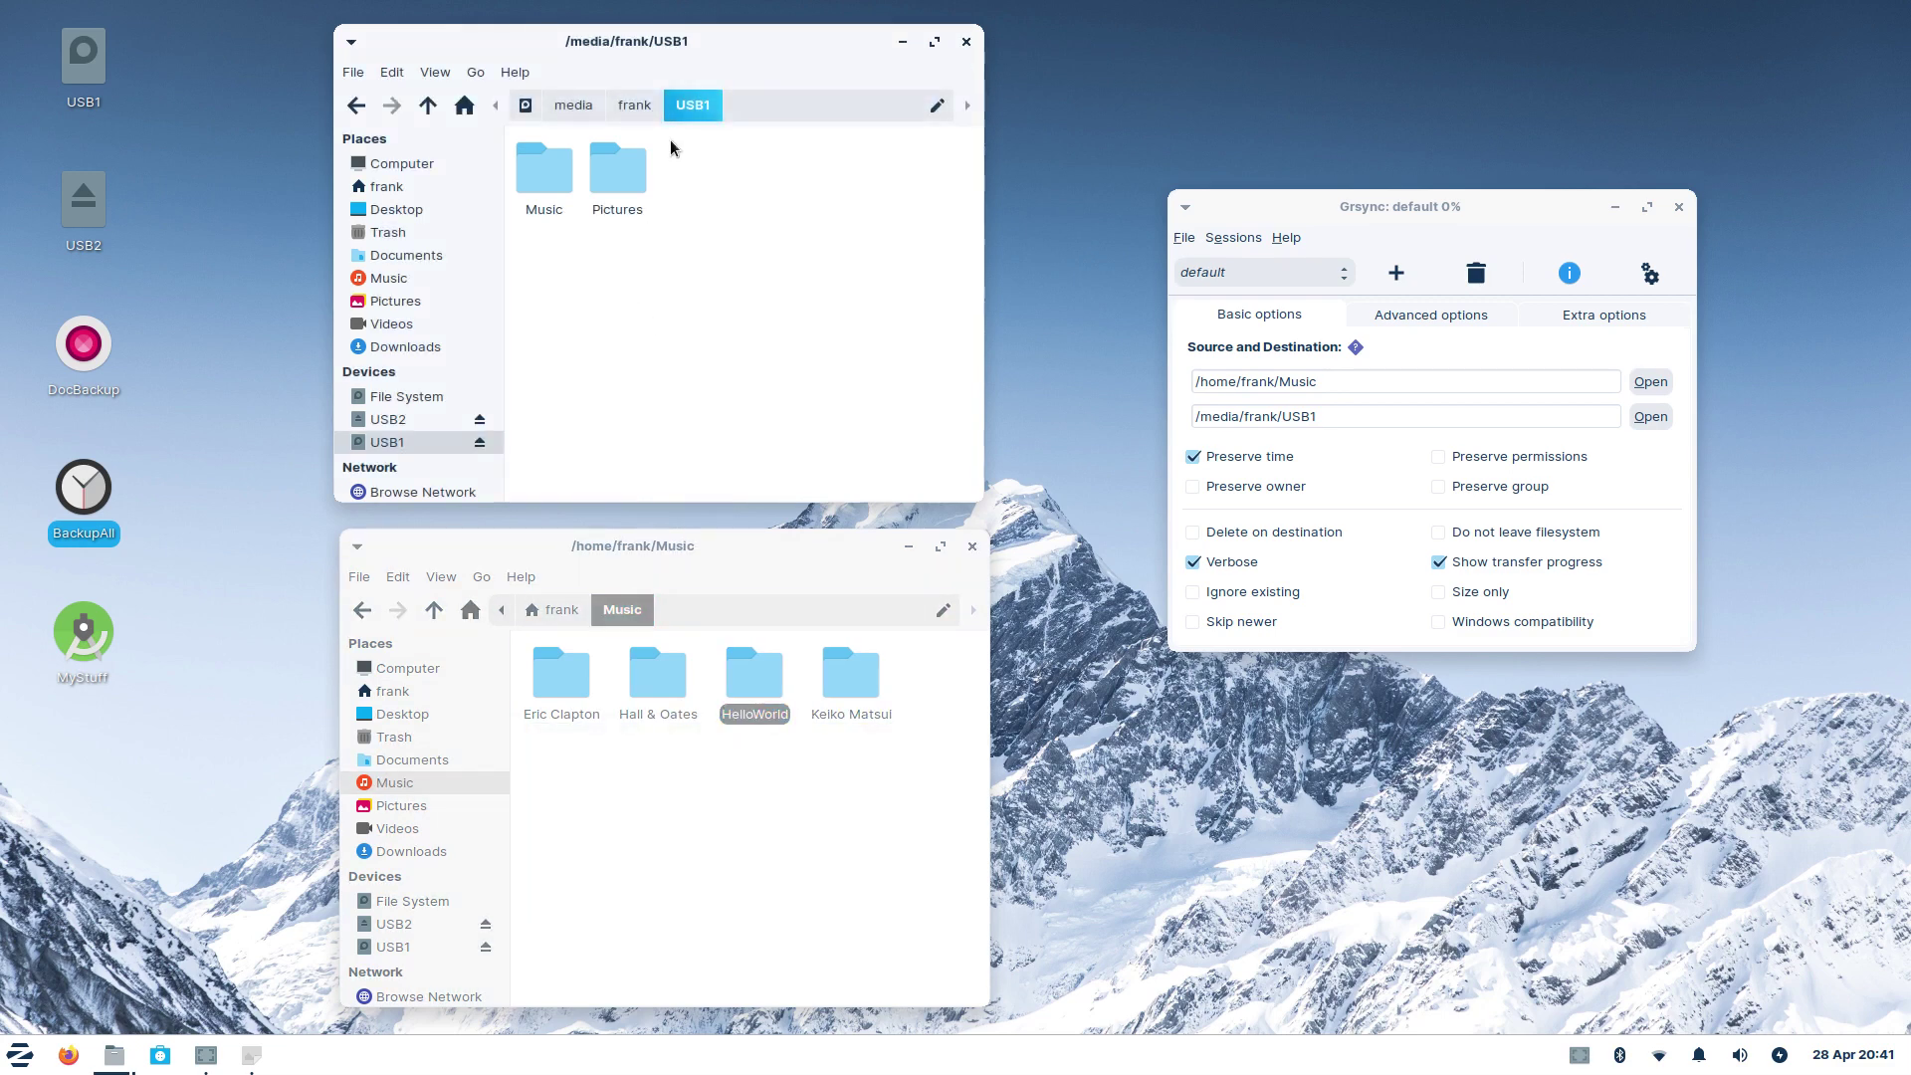
{"action": "double_click", "coordinate": [537, 176]}
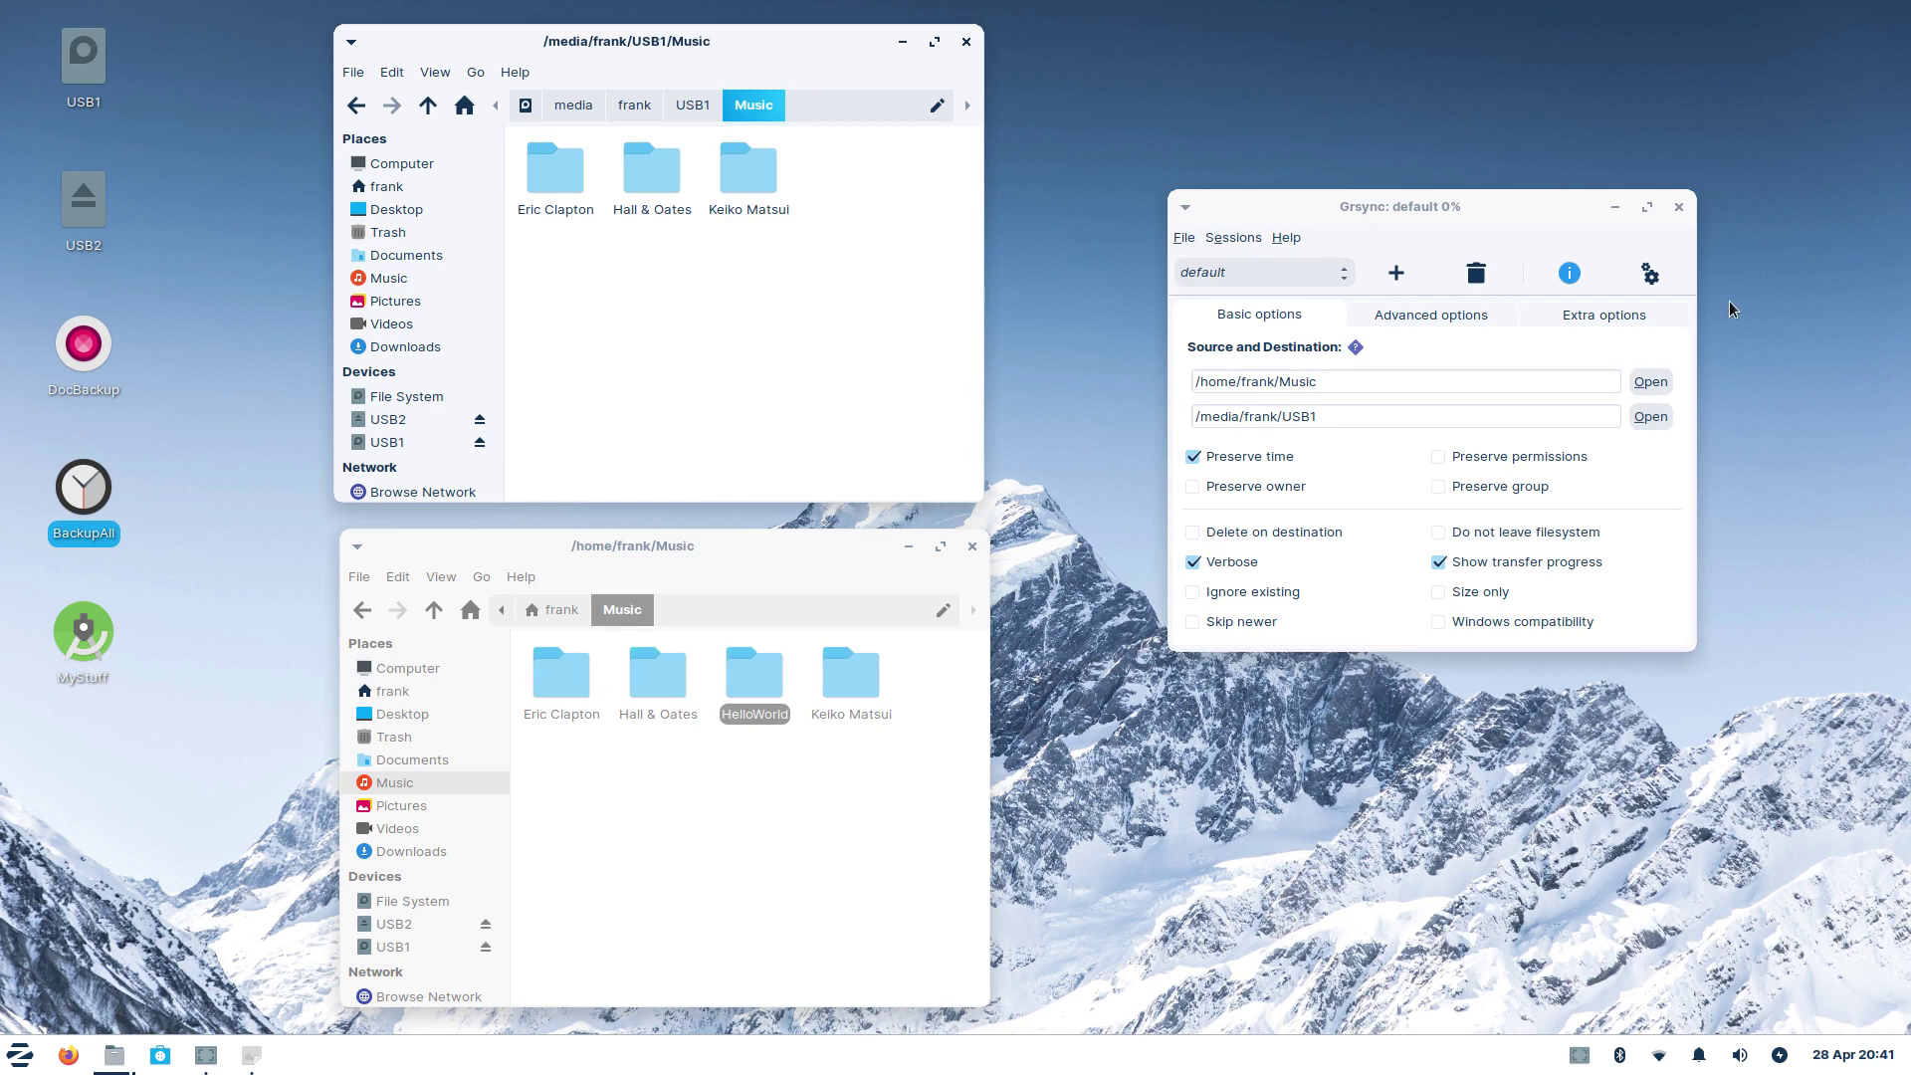
Step: Rerun the Music sync to USB1, copying HelloWorld across, and close the completion report
{"action": "left_click", "coordinate": [1652, 273]}
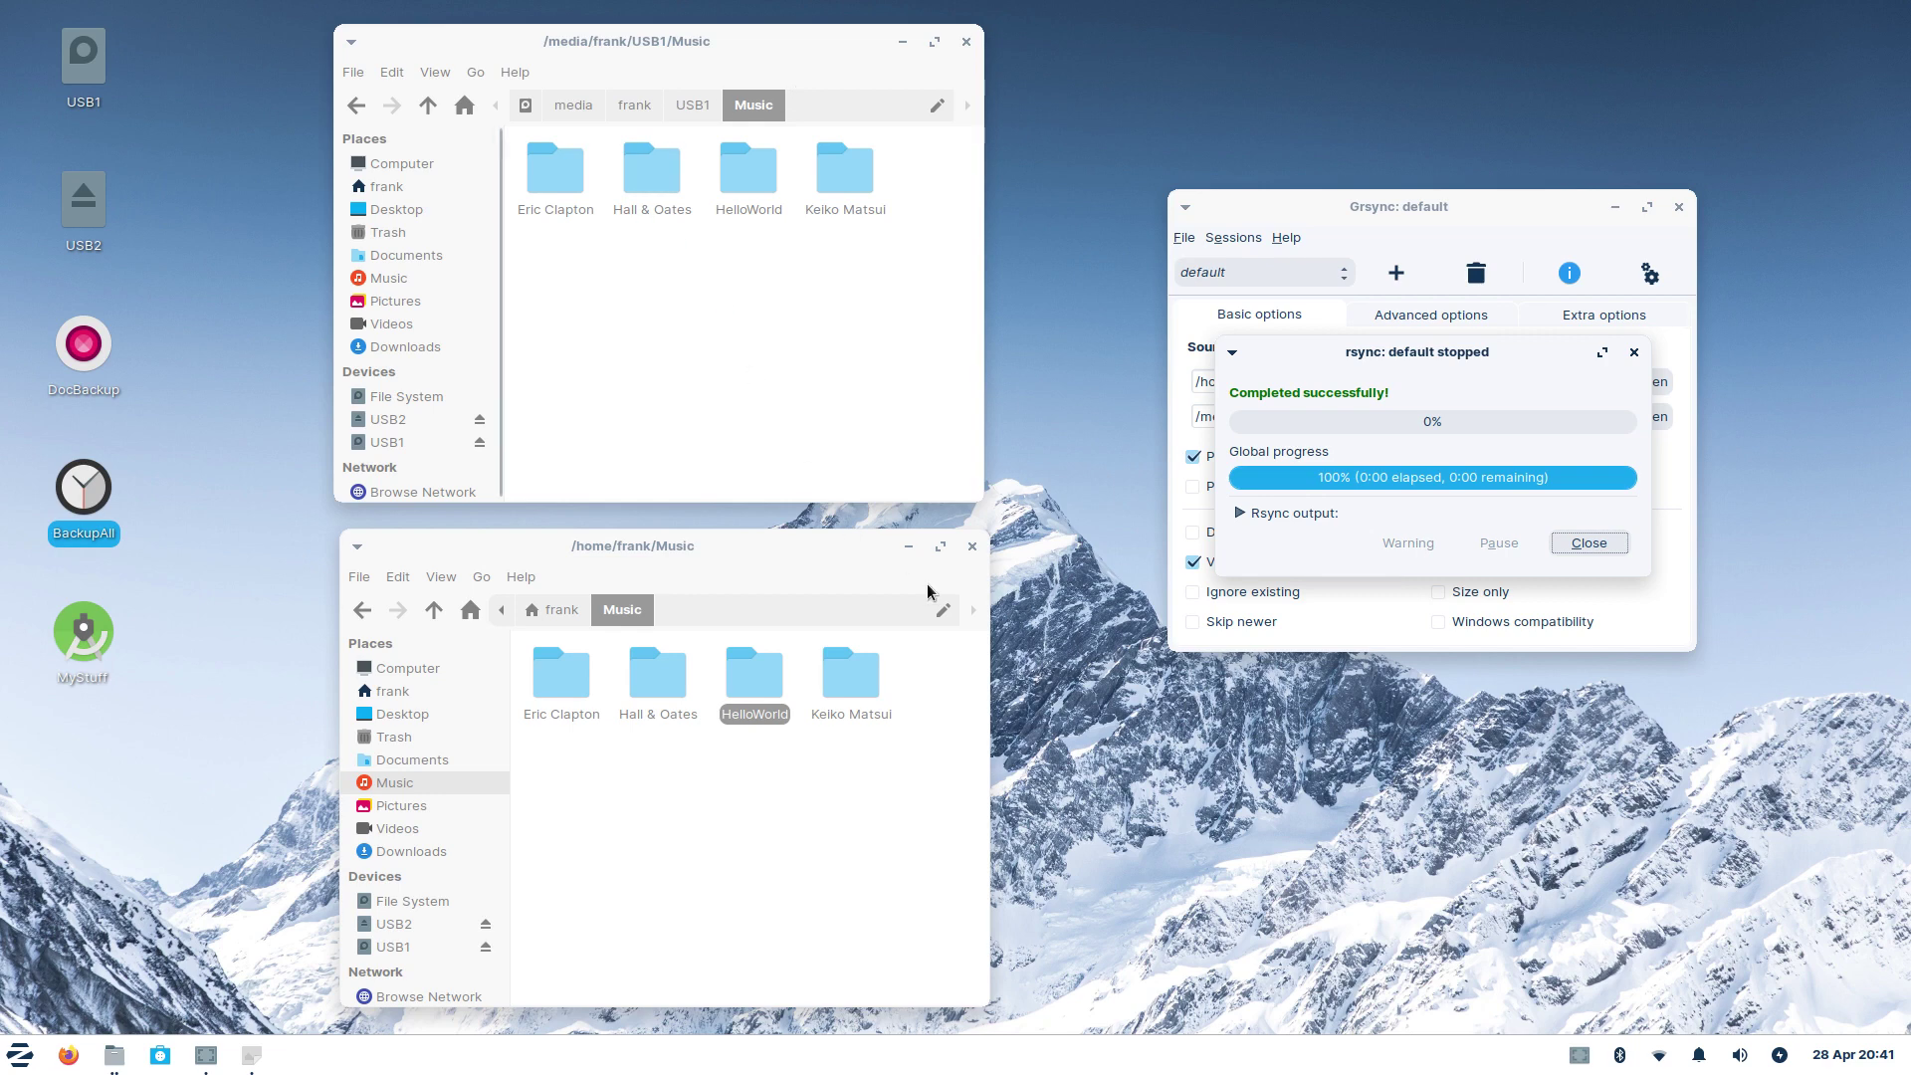
{"action": "left_click", "coordinate": [841, 681]}
{"action": "right_click", "coordinate": [836, 679]}
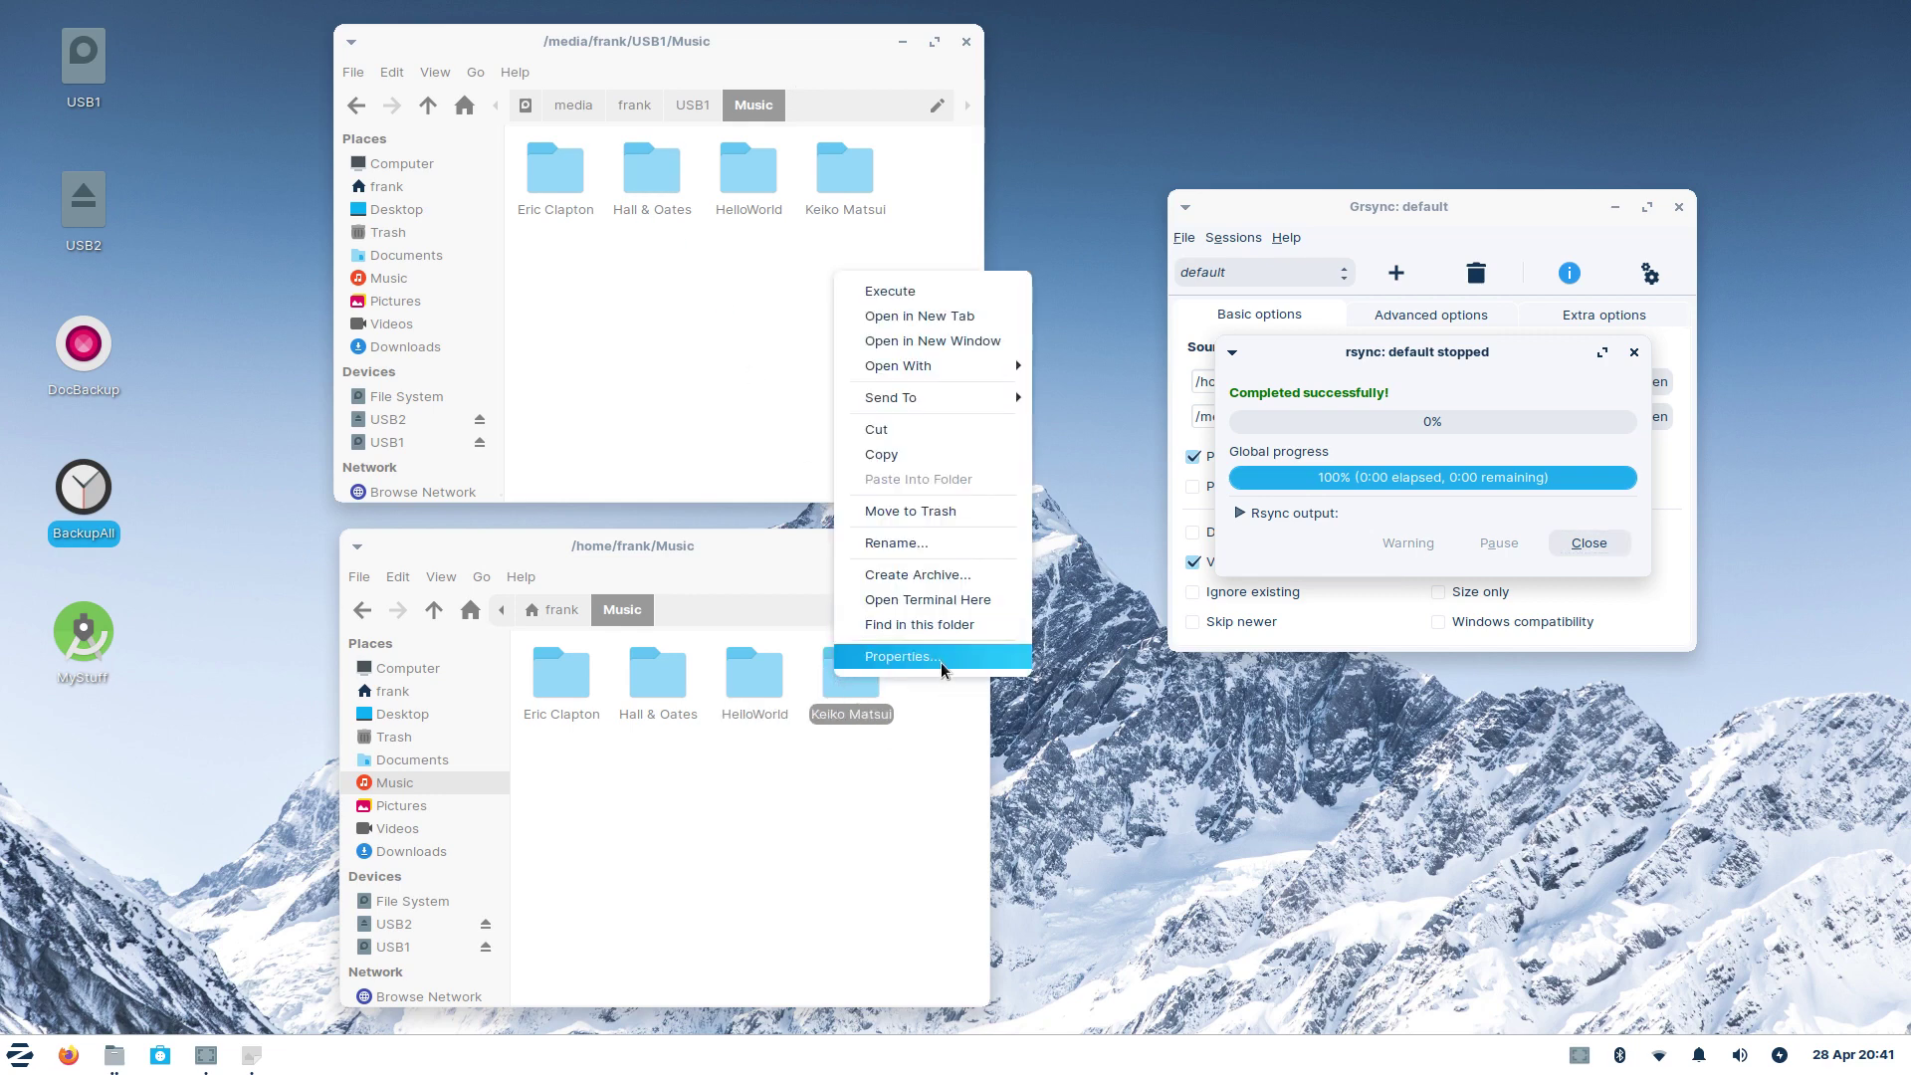
{"action": "left_click", "coordinate": [737, 390]}
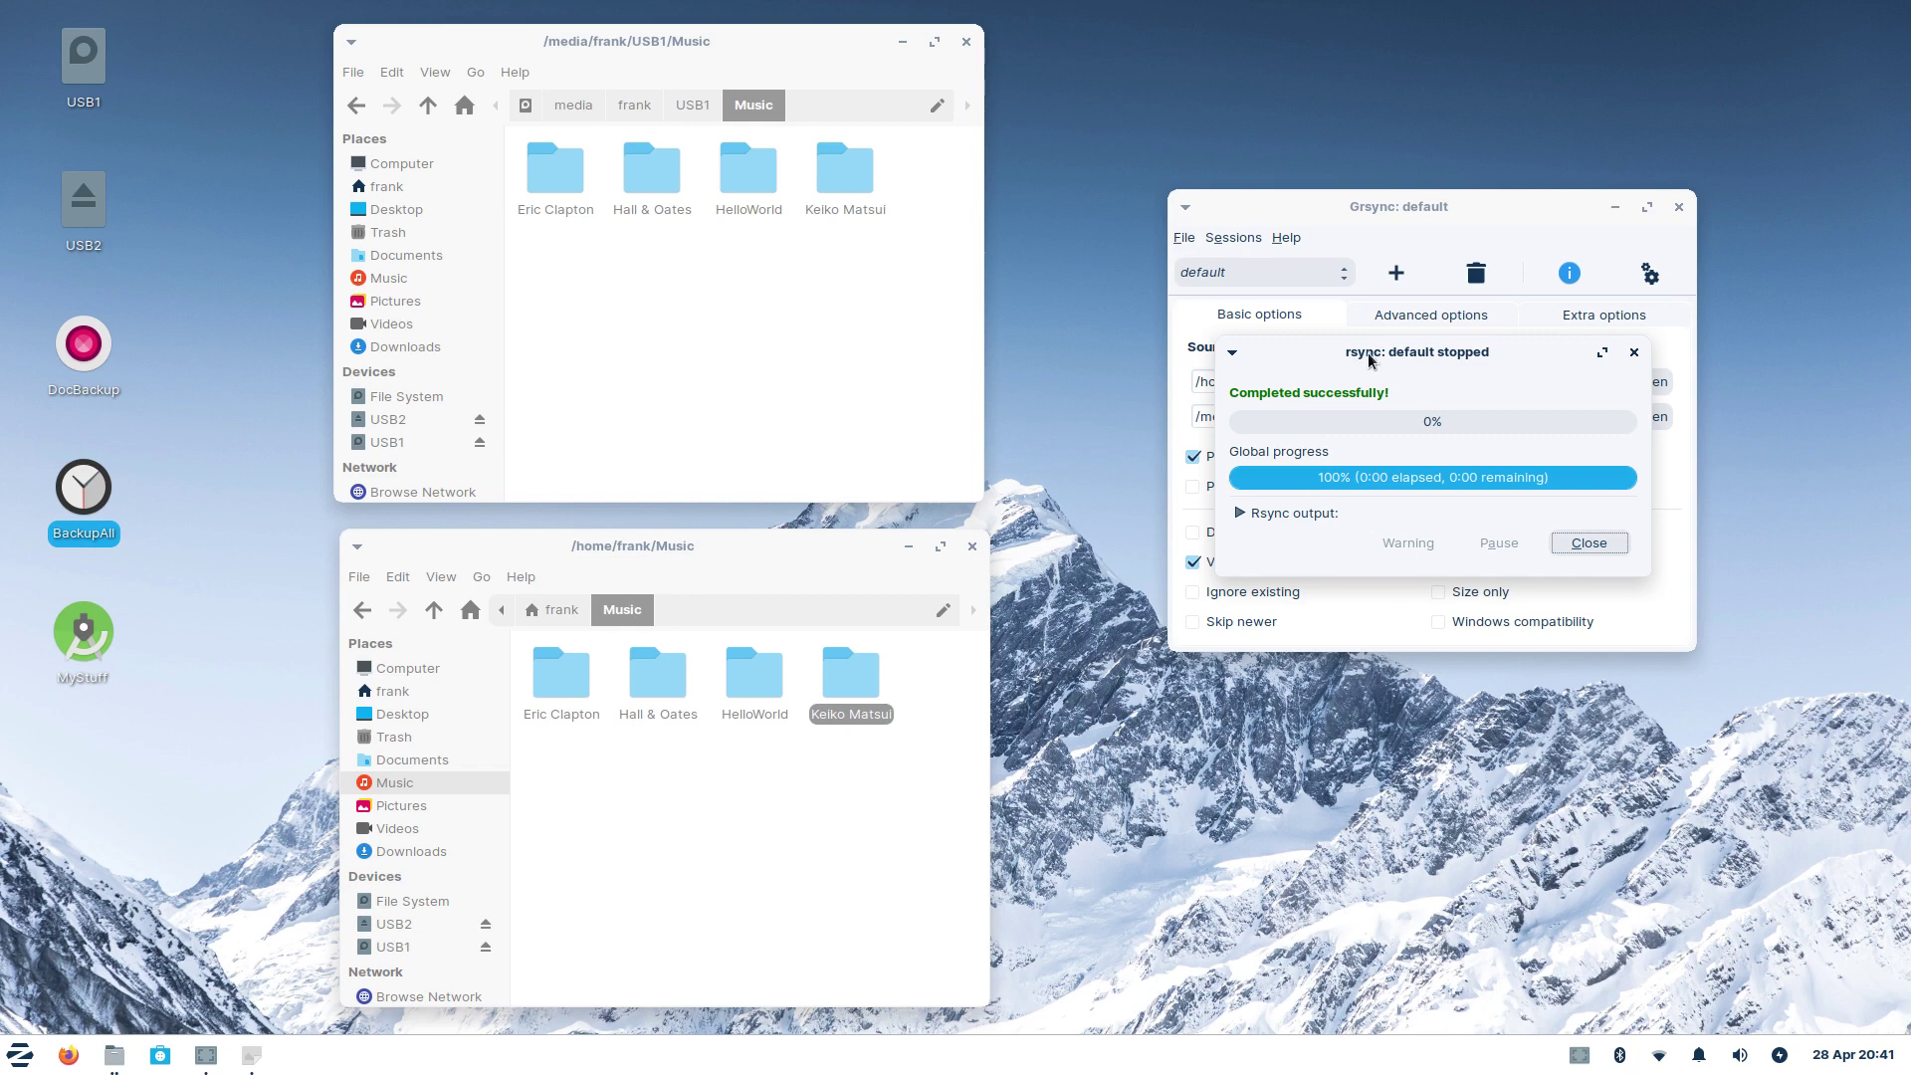
{"action": "left_click", "coordinate": [1593, 550]}
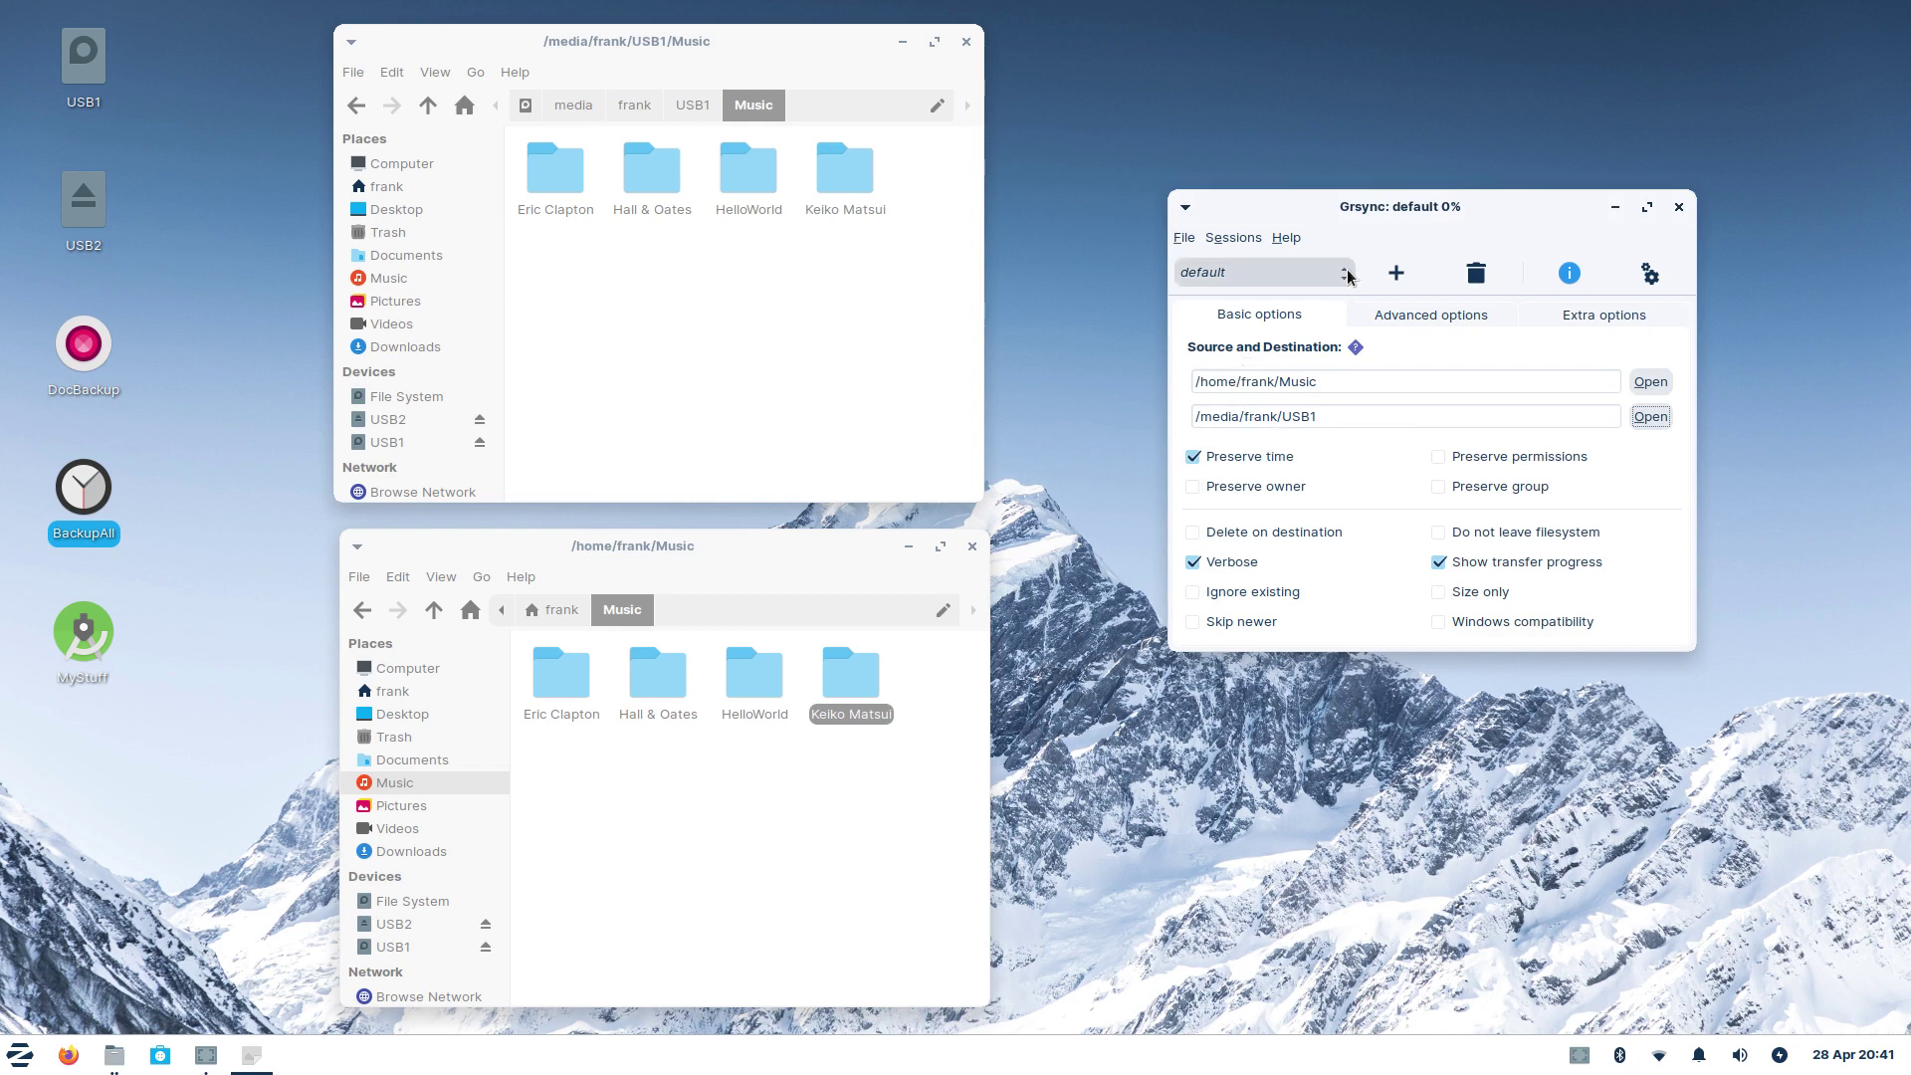
Step: Leave the Music-to-USB1 session unchanged and show /home/frank in the file manager
{"action": "left_click_drag", "start_coordinate": [1512, 211], "coordinate": [1575, 217]}
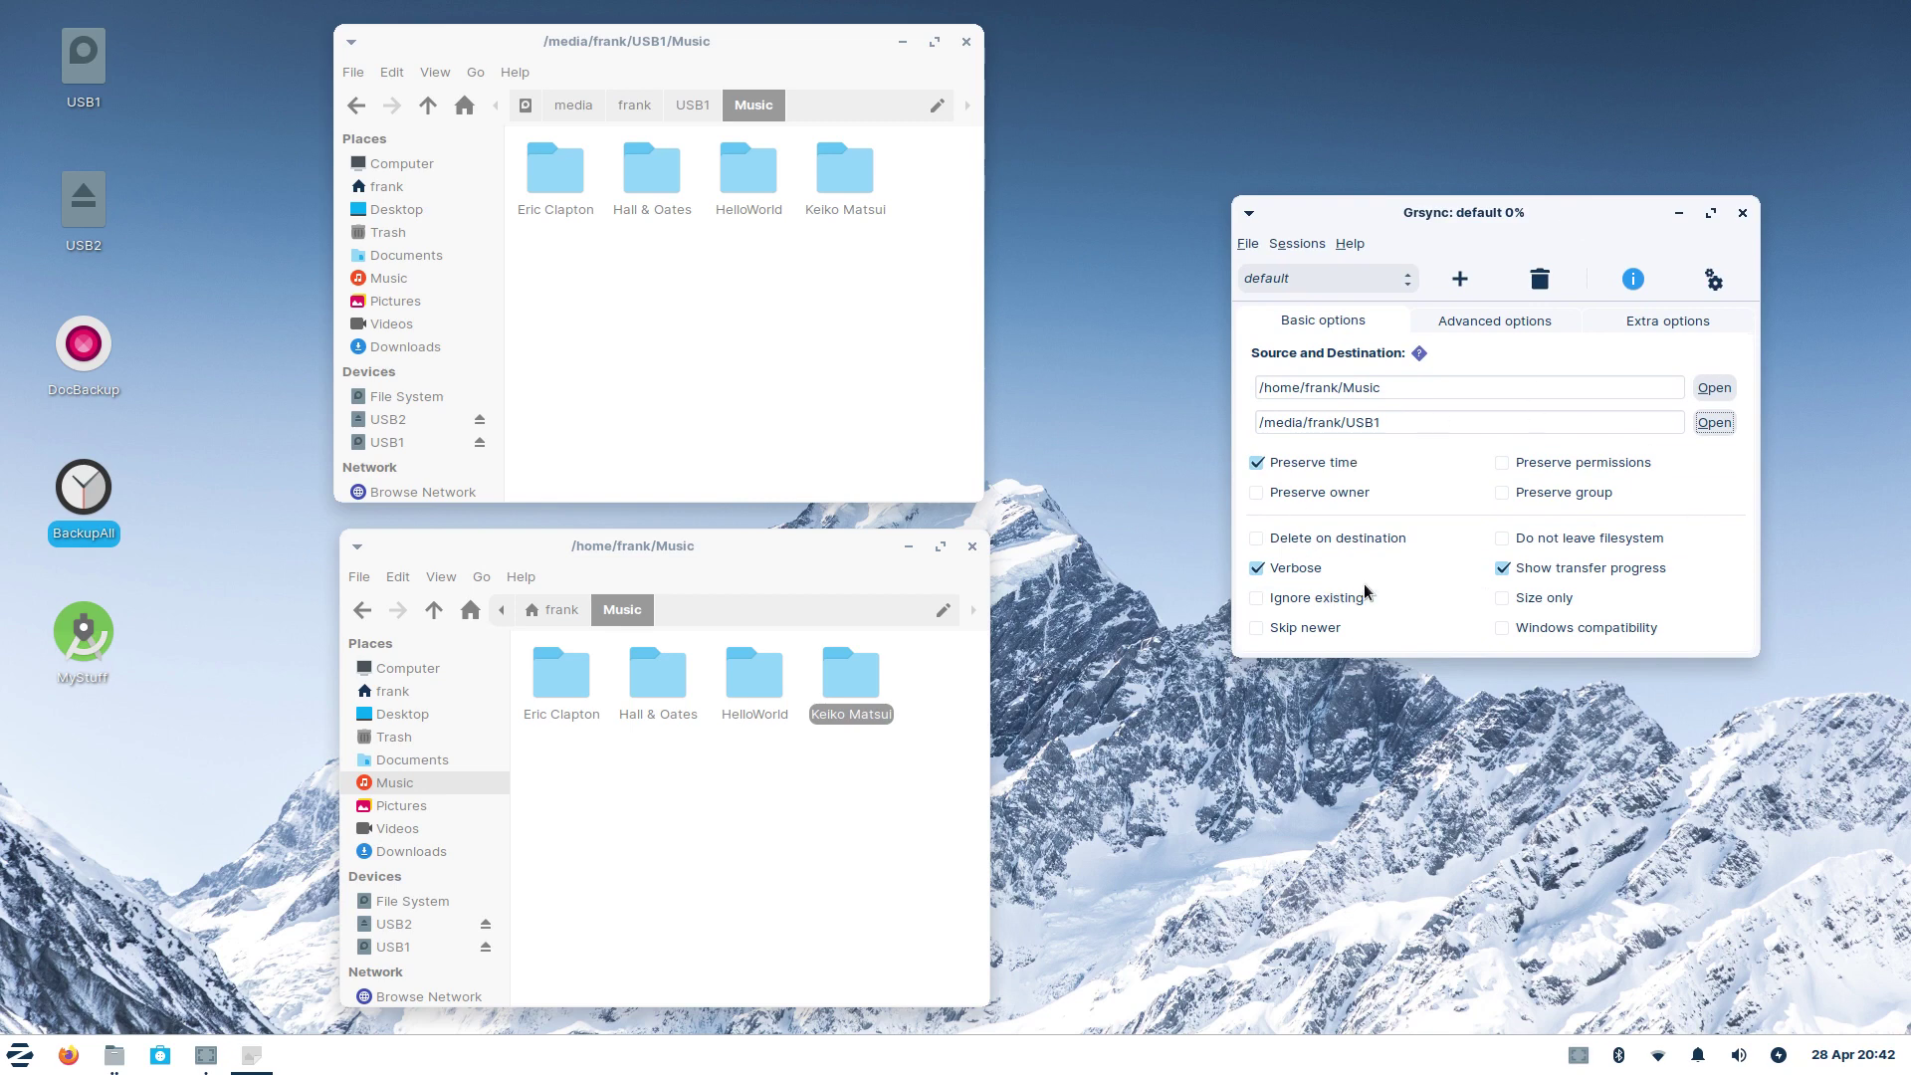
{"action": "left_click", "coordinate": [1395, 386]}
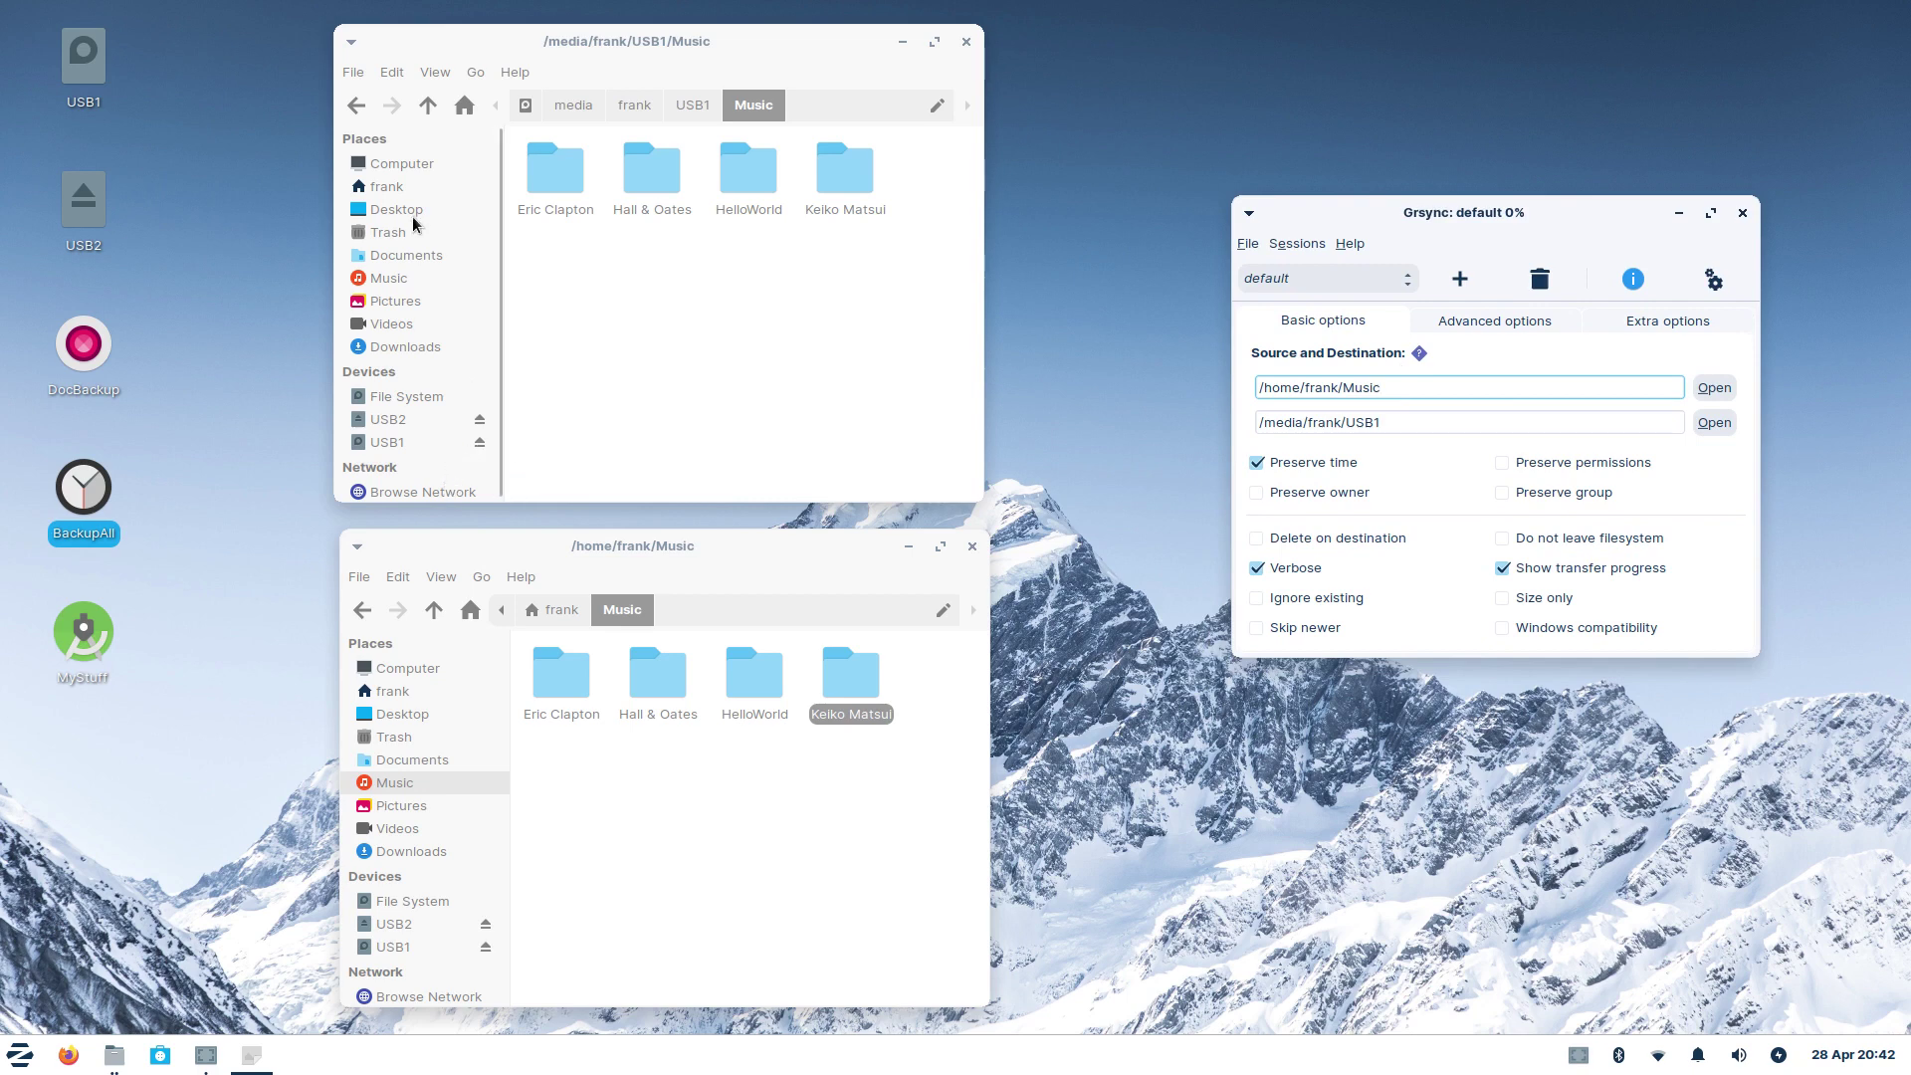
{"action": "left_click", "coordinate": [396, 188]}
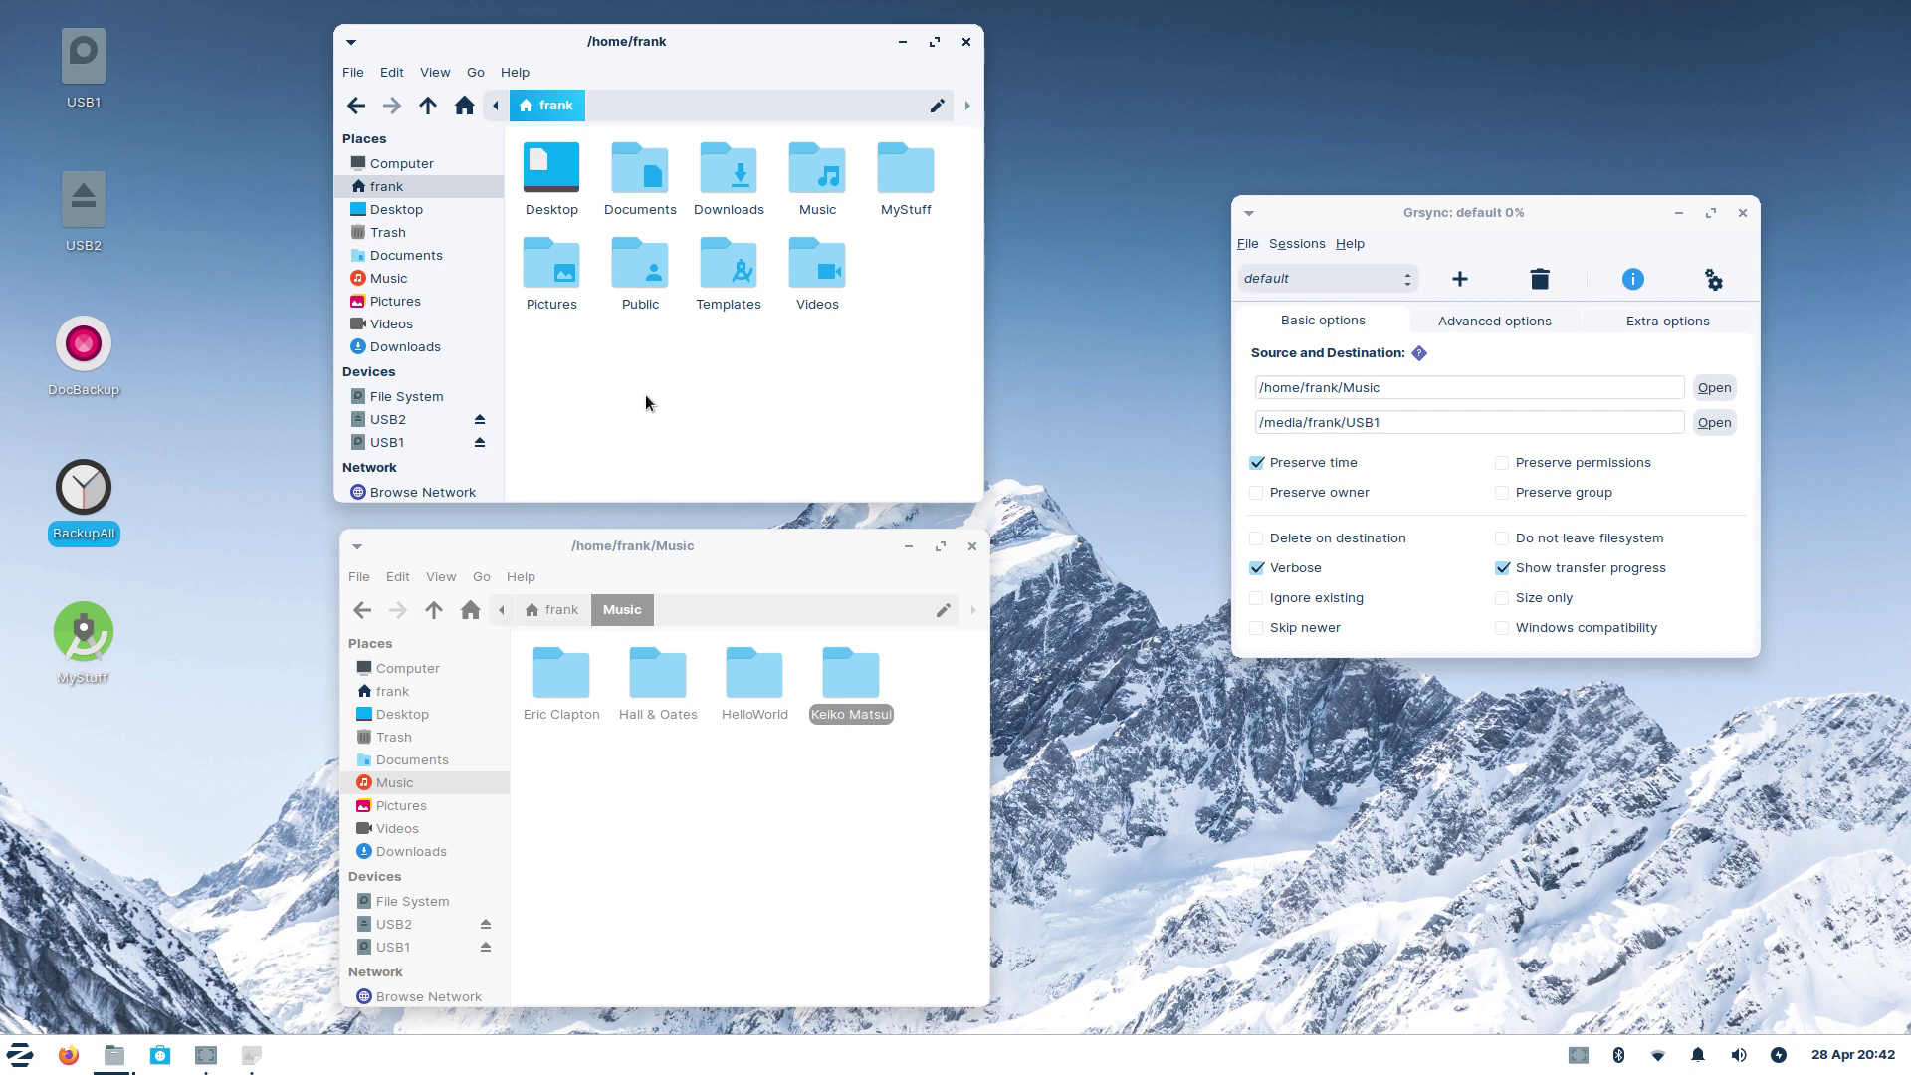
Step: Show hidden items in /home/frank with Ctrl+H and browse into .cache and .config
{"action": "key", "text": "ctrl+h"}
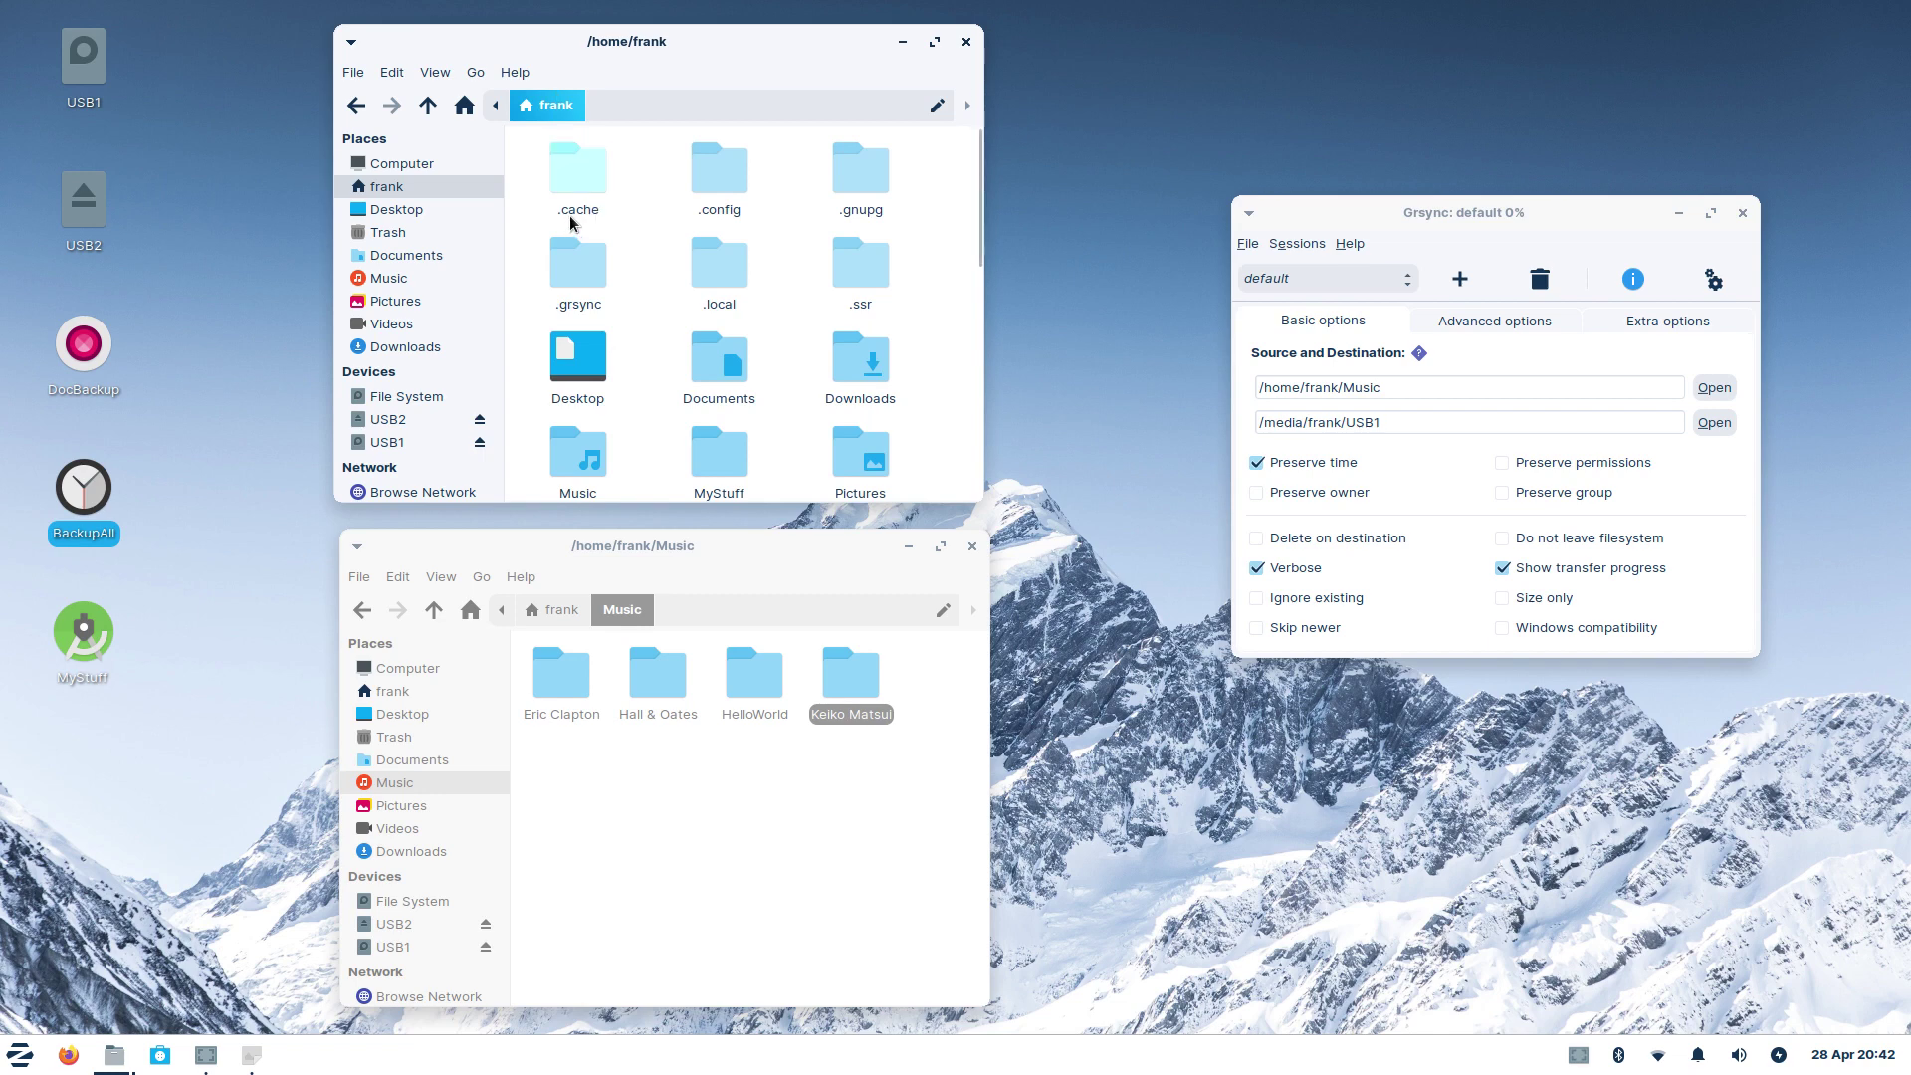
{"action": "double_click", "coordinate": [574, 179]}
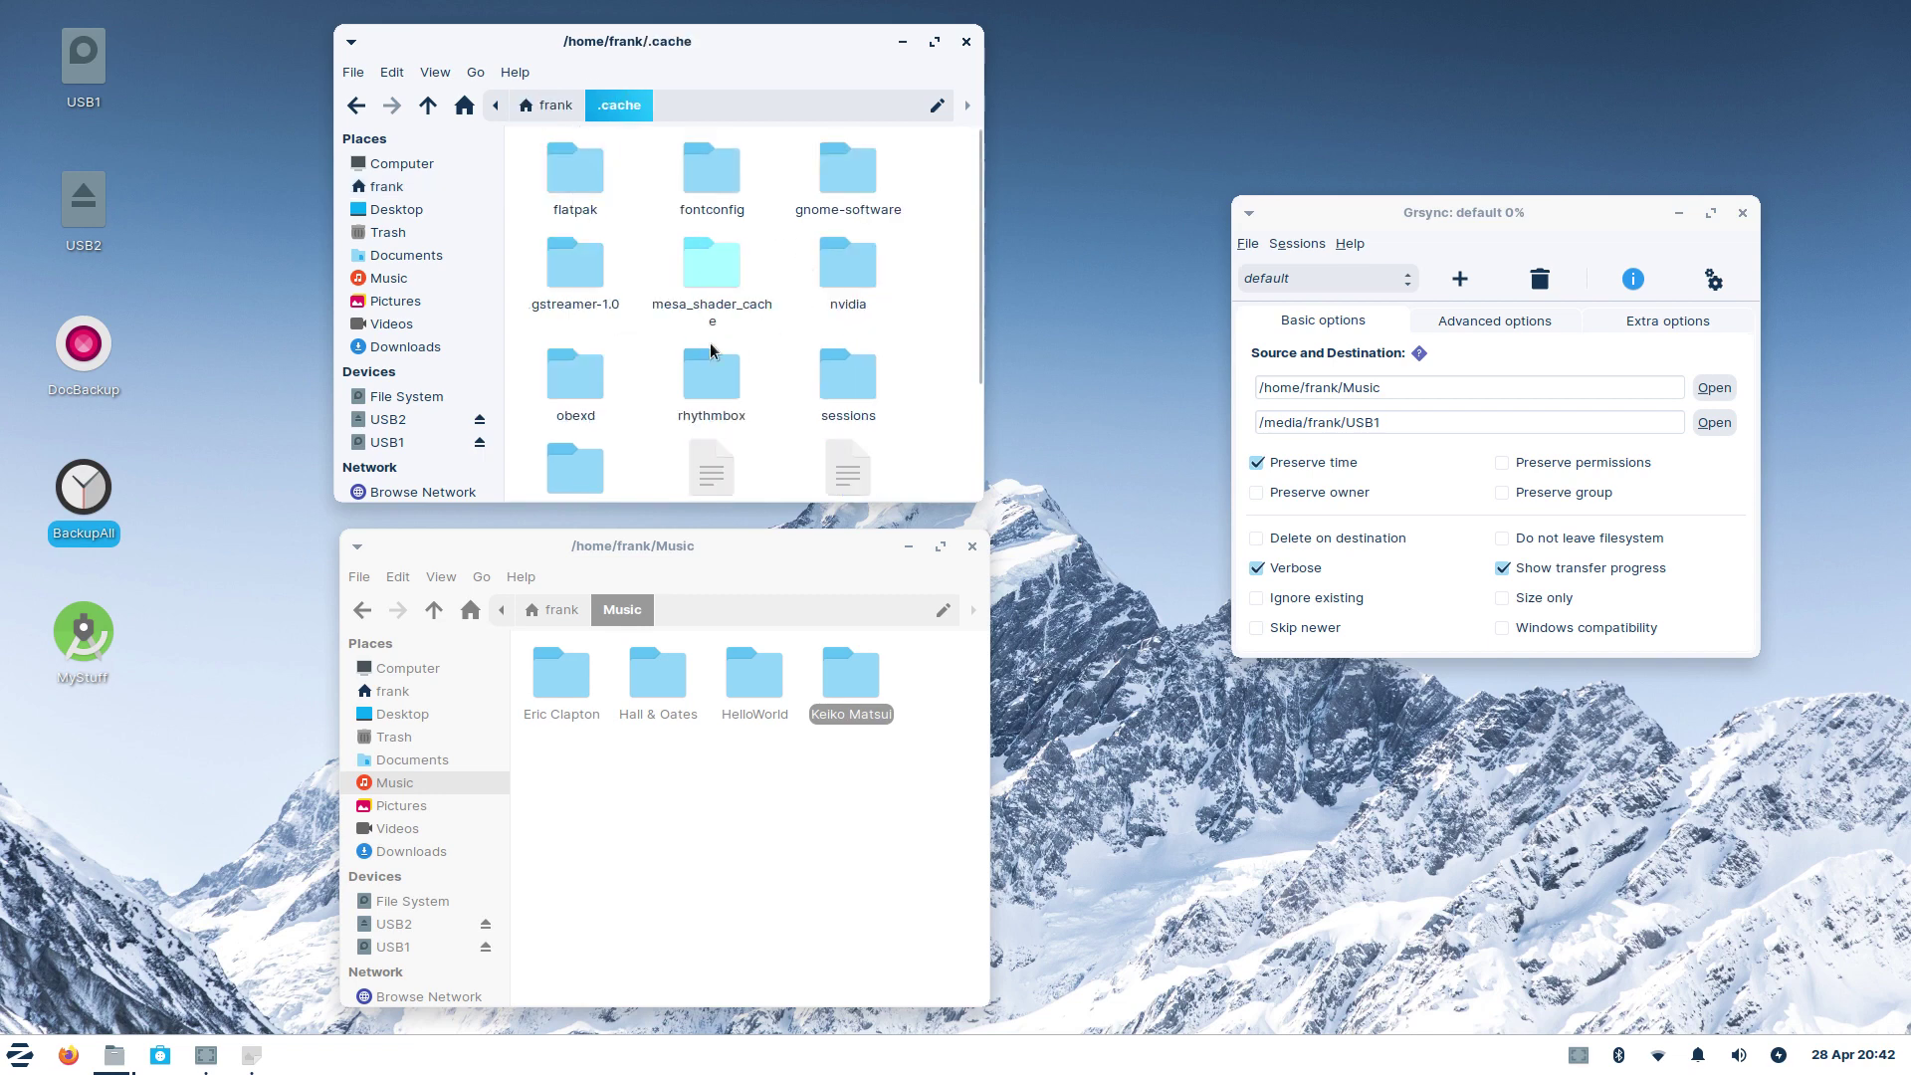
{"action": "left_click", "coordinate": [434, 107]}
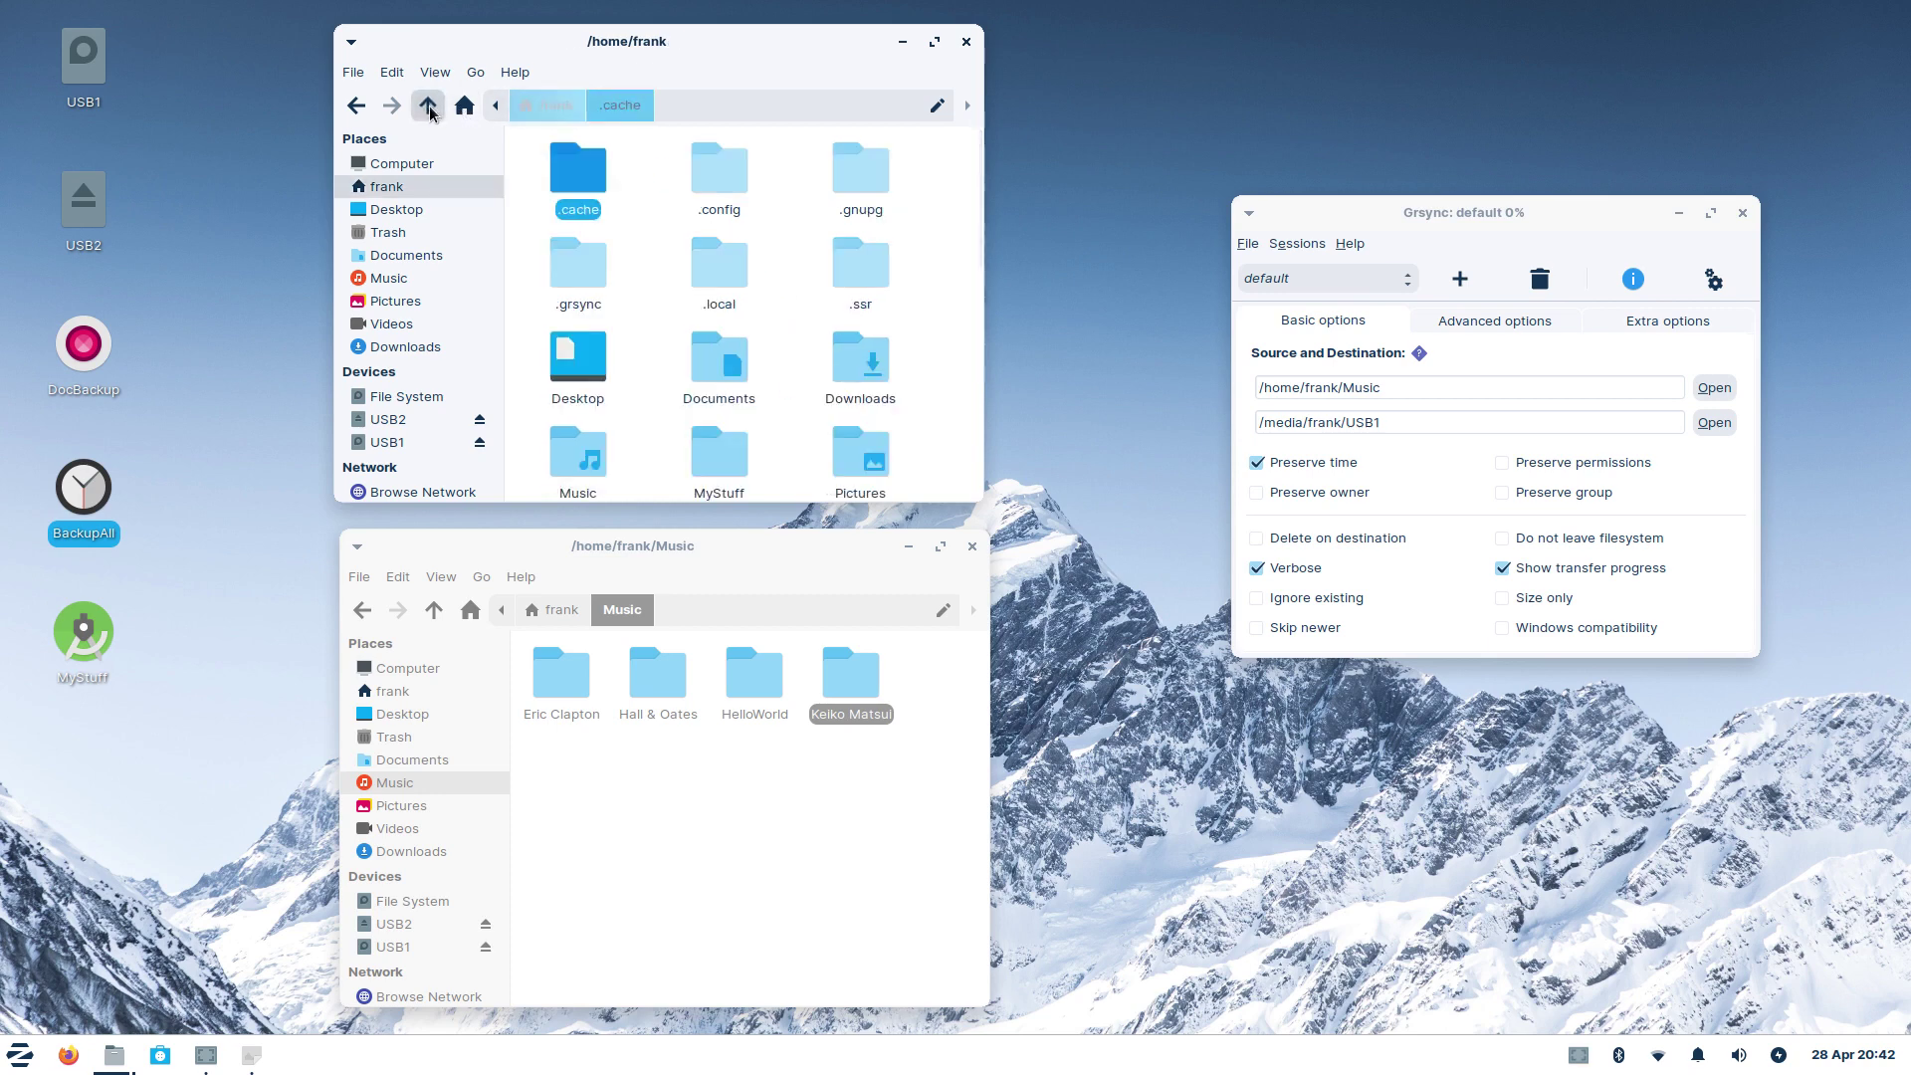
{"action": "double_click", "coordinate": [719, 175]}
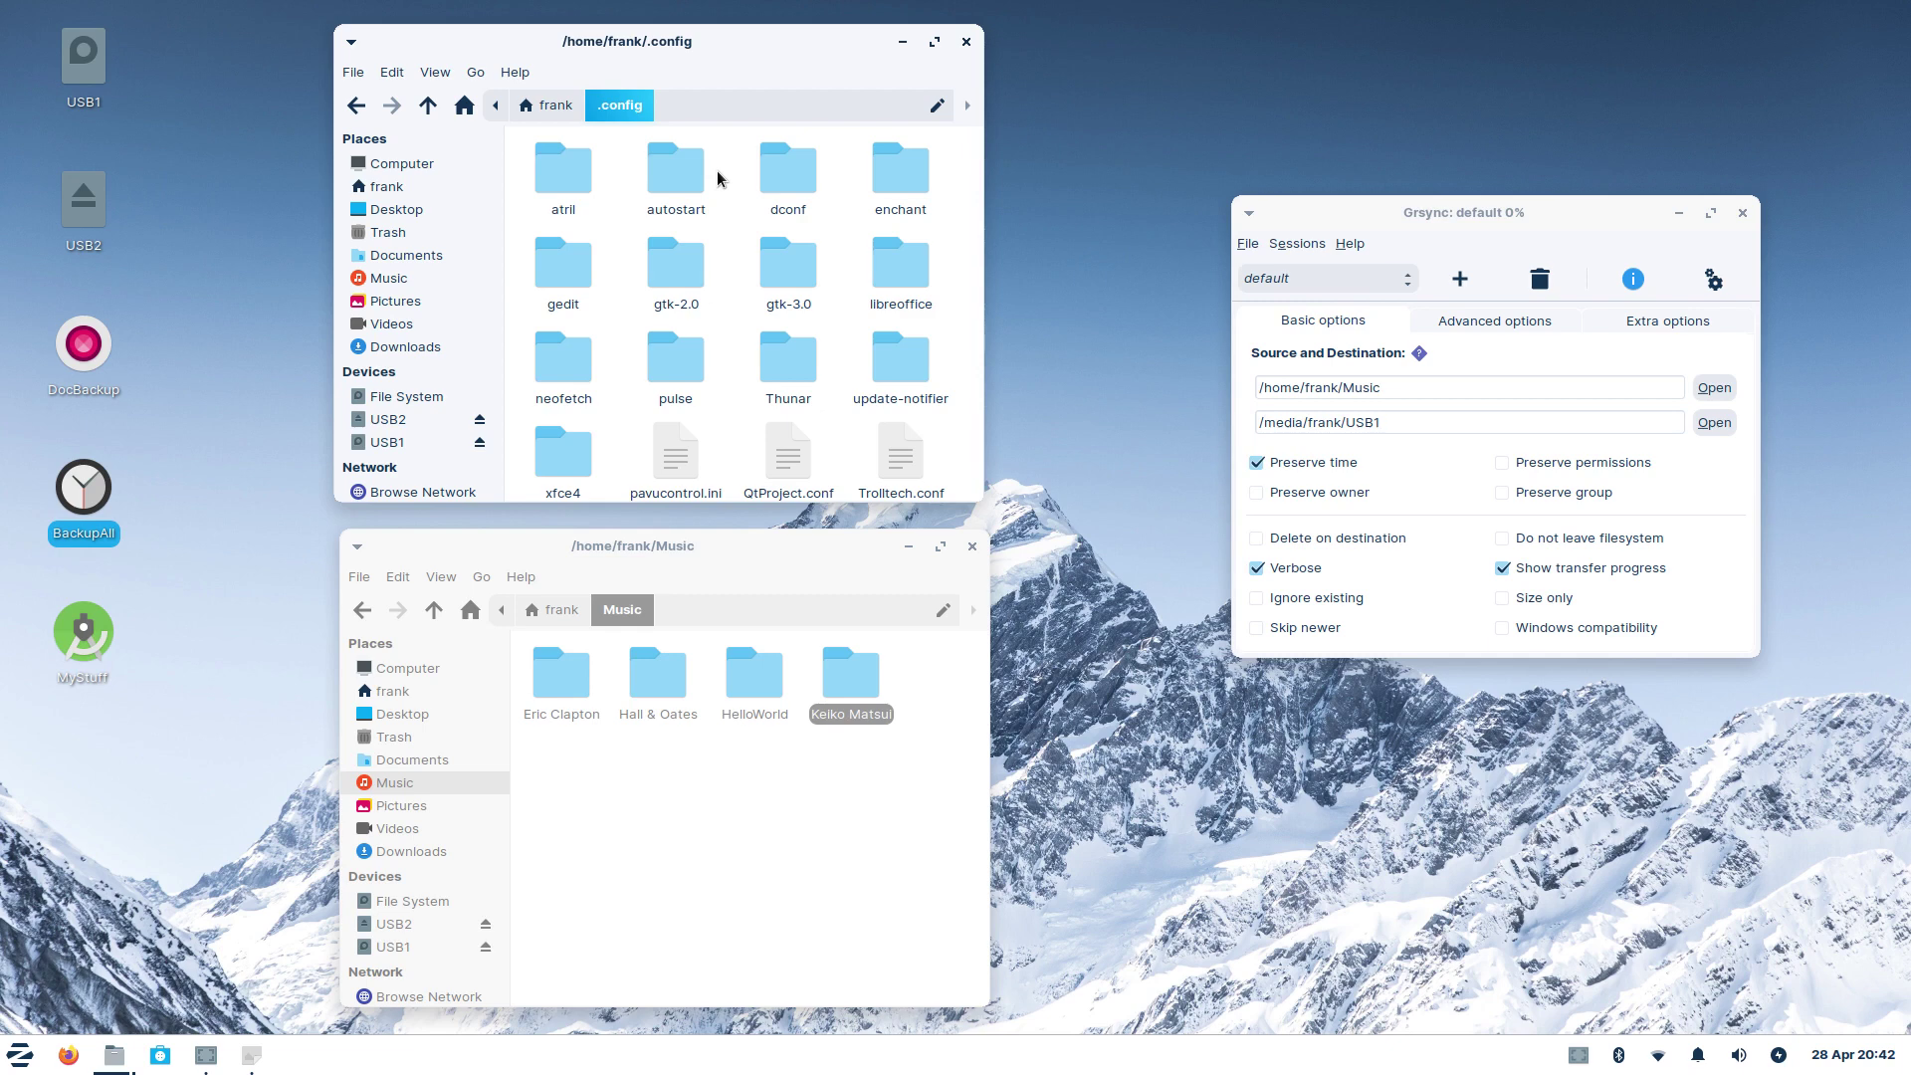
{"action": "key", "text": "alt+Left"}
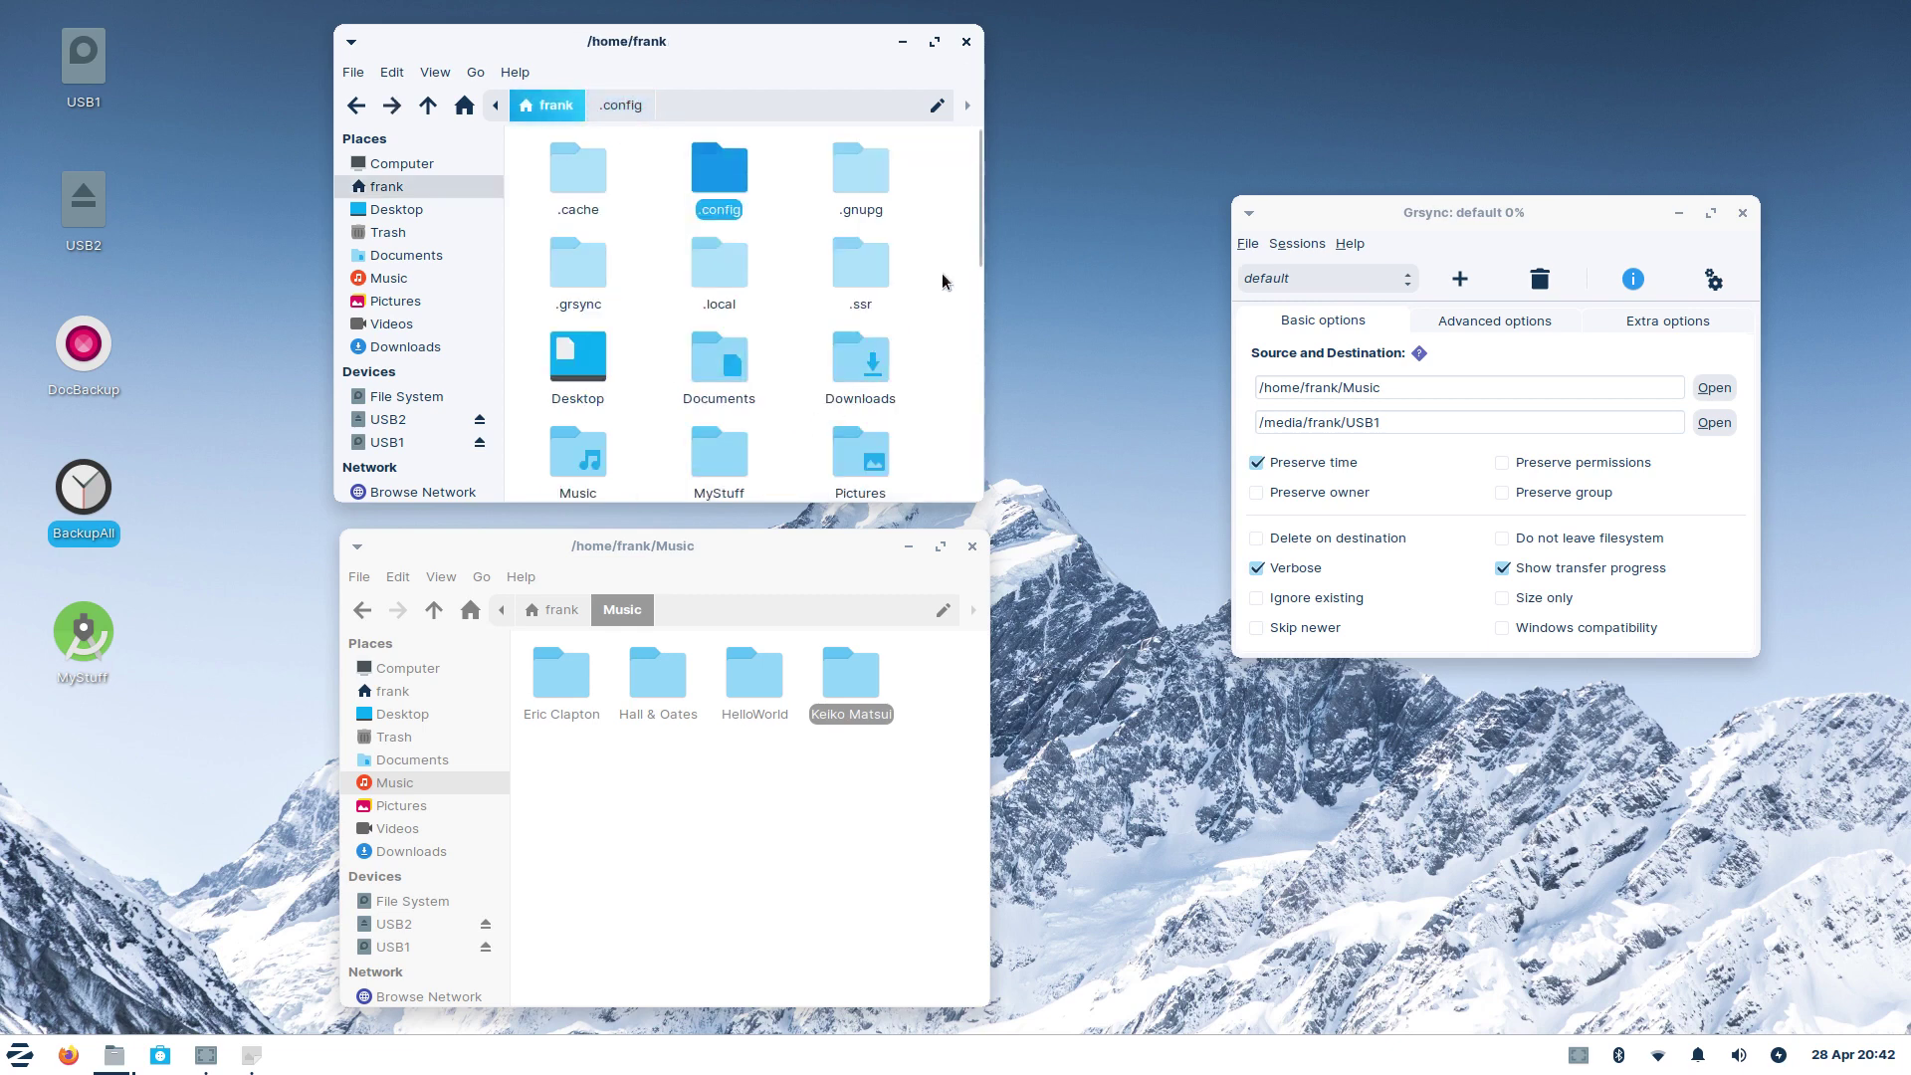
{"action": "left_click_drag", "start_coordinate": [977, 211], "coordinate": [983, 392]}
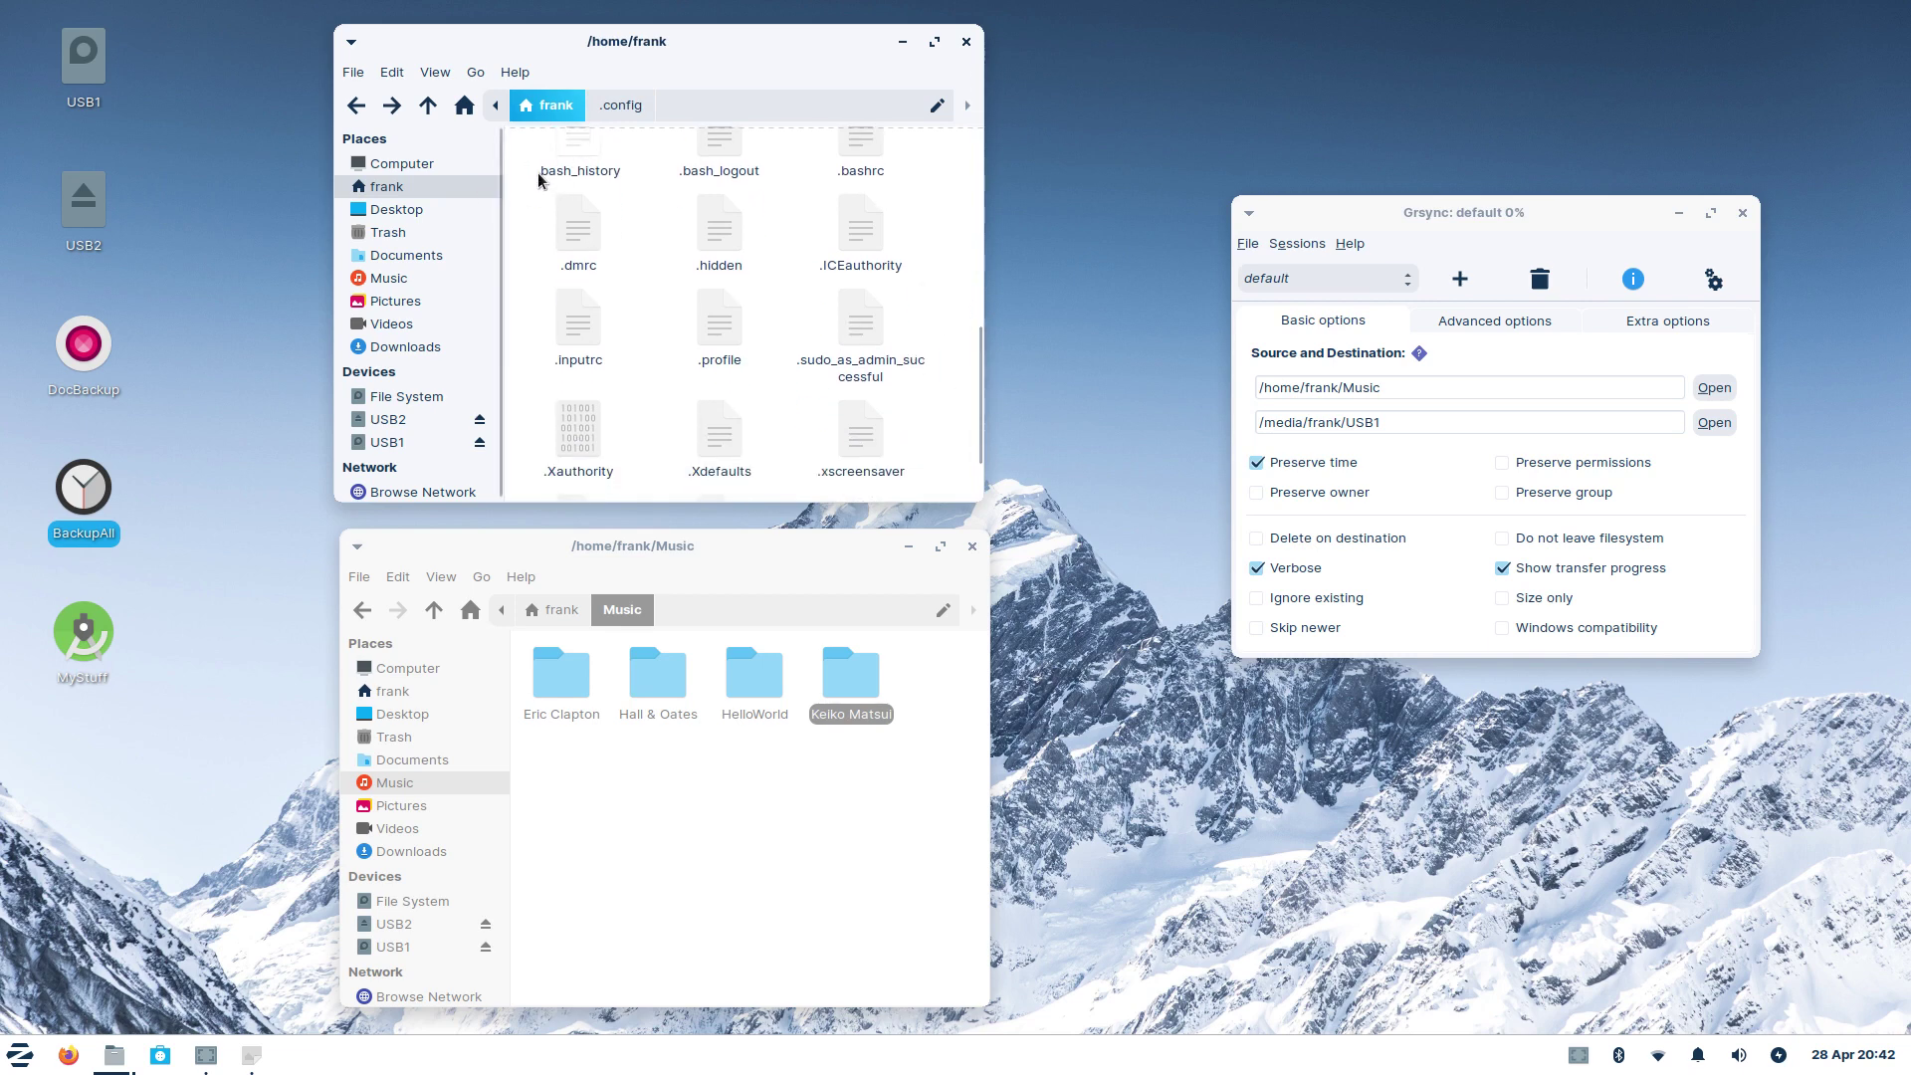
{"action": "left_click_drag", "start_coordinate": [970, 358], "coordinate": [988, 157]}
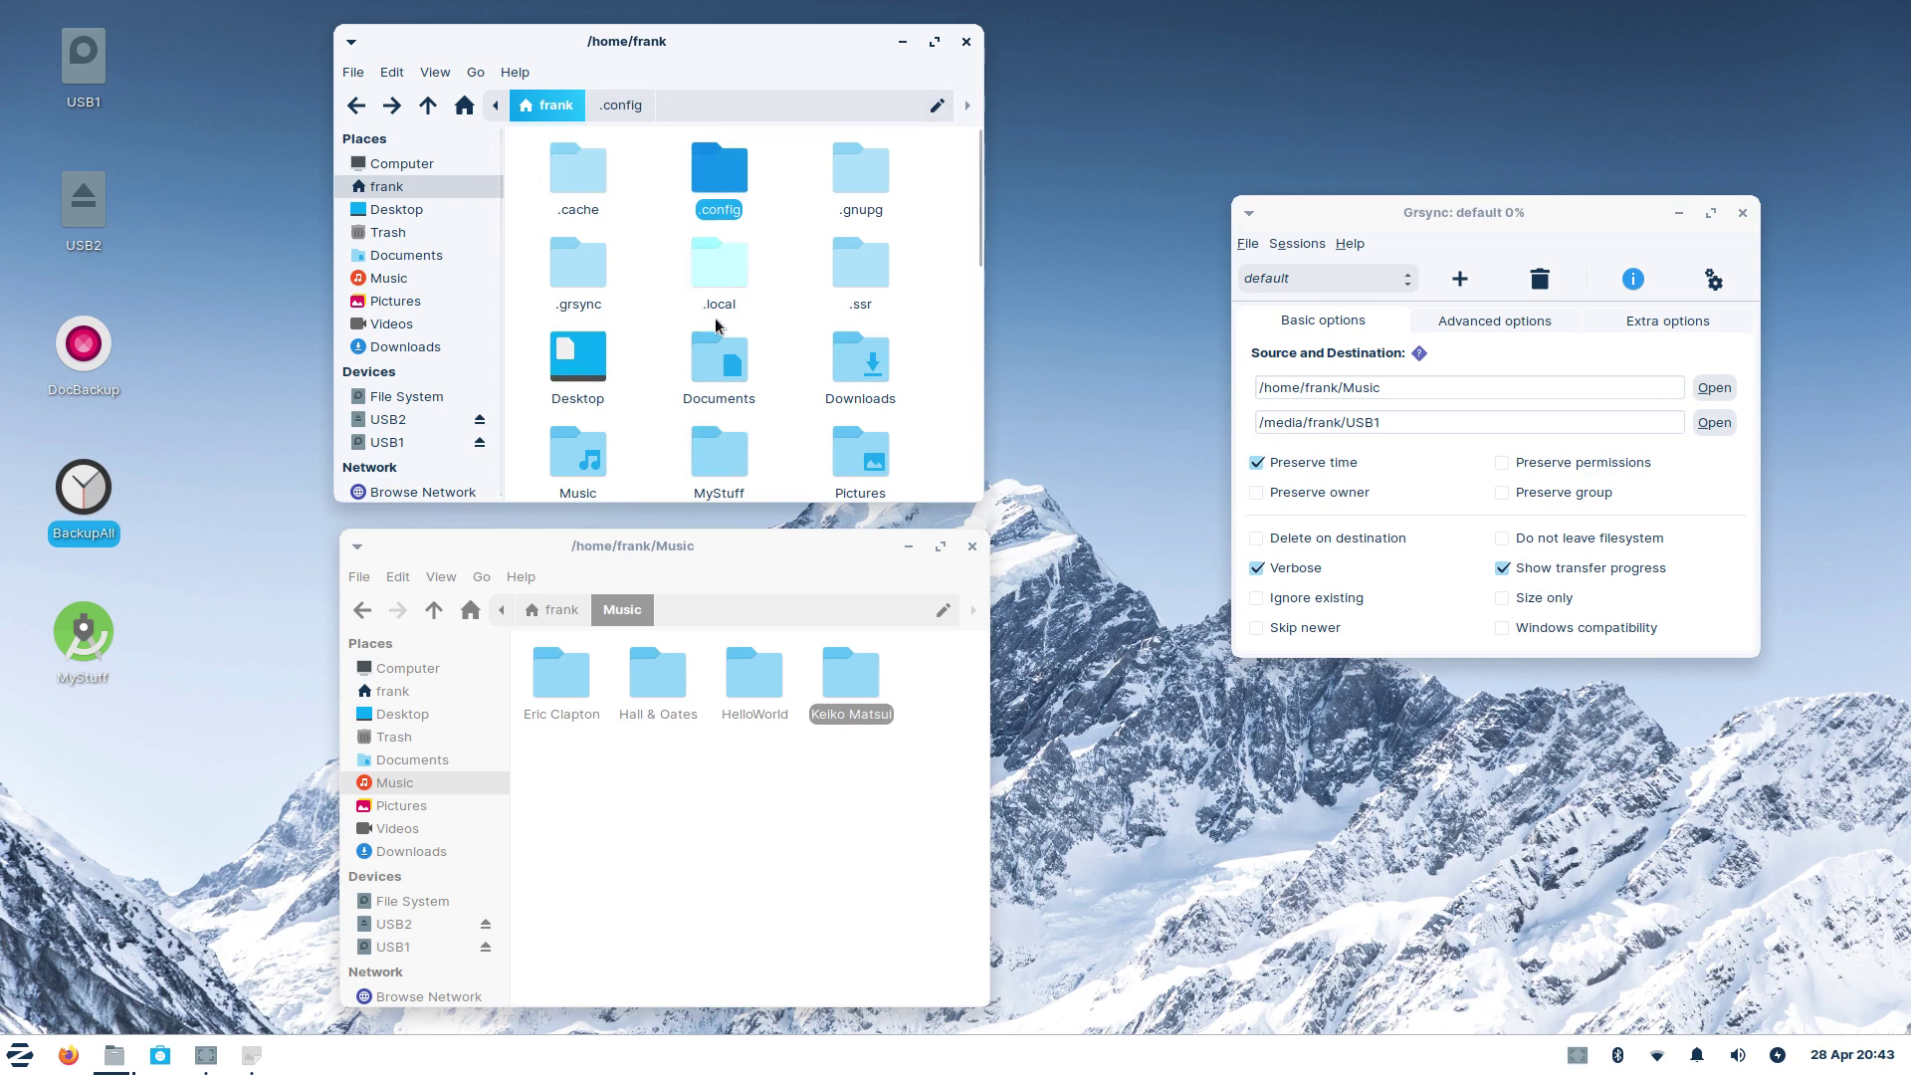
{"action": "left_click_drag", "start_coordinate": [979, 207], "coordinate": [1005, 165]}
{"action": "left_click", "coordinate": [779, 388]}
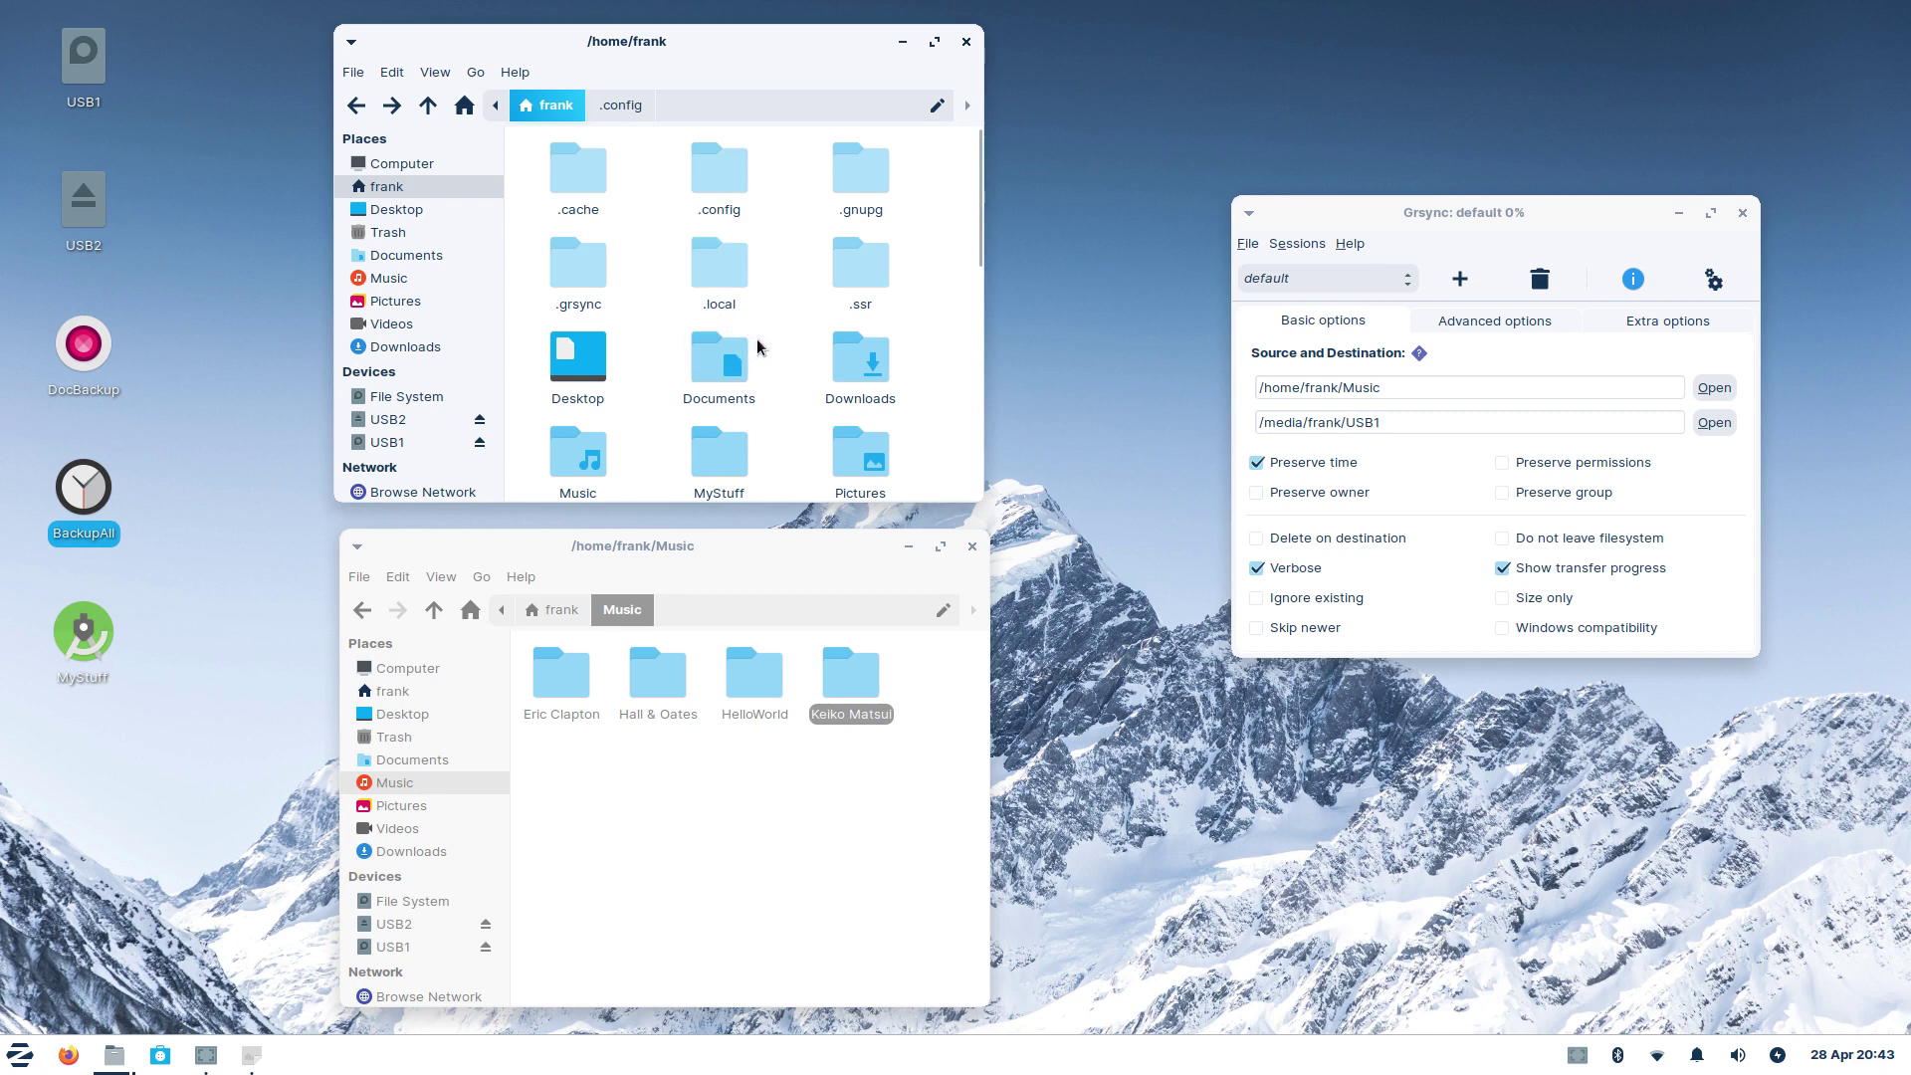
{"action": "scroll", "coordinate": [756, 346], "scroll_direction": "down", "scroll_amount": 2}
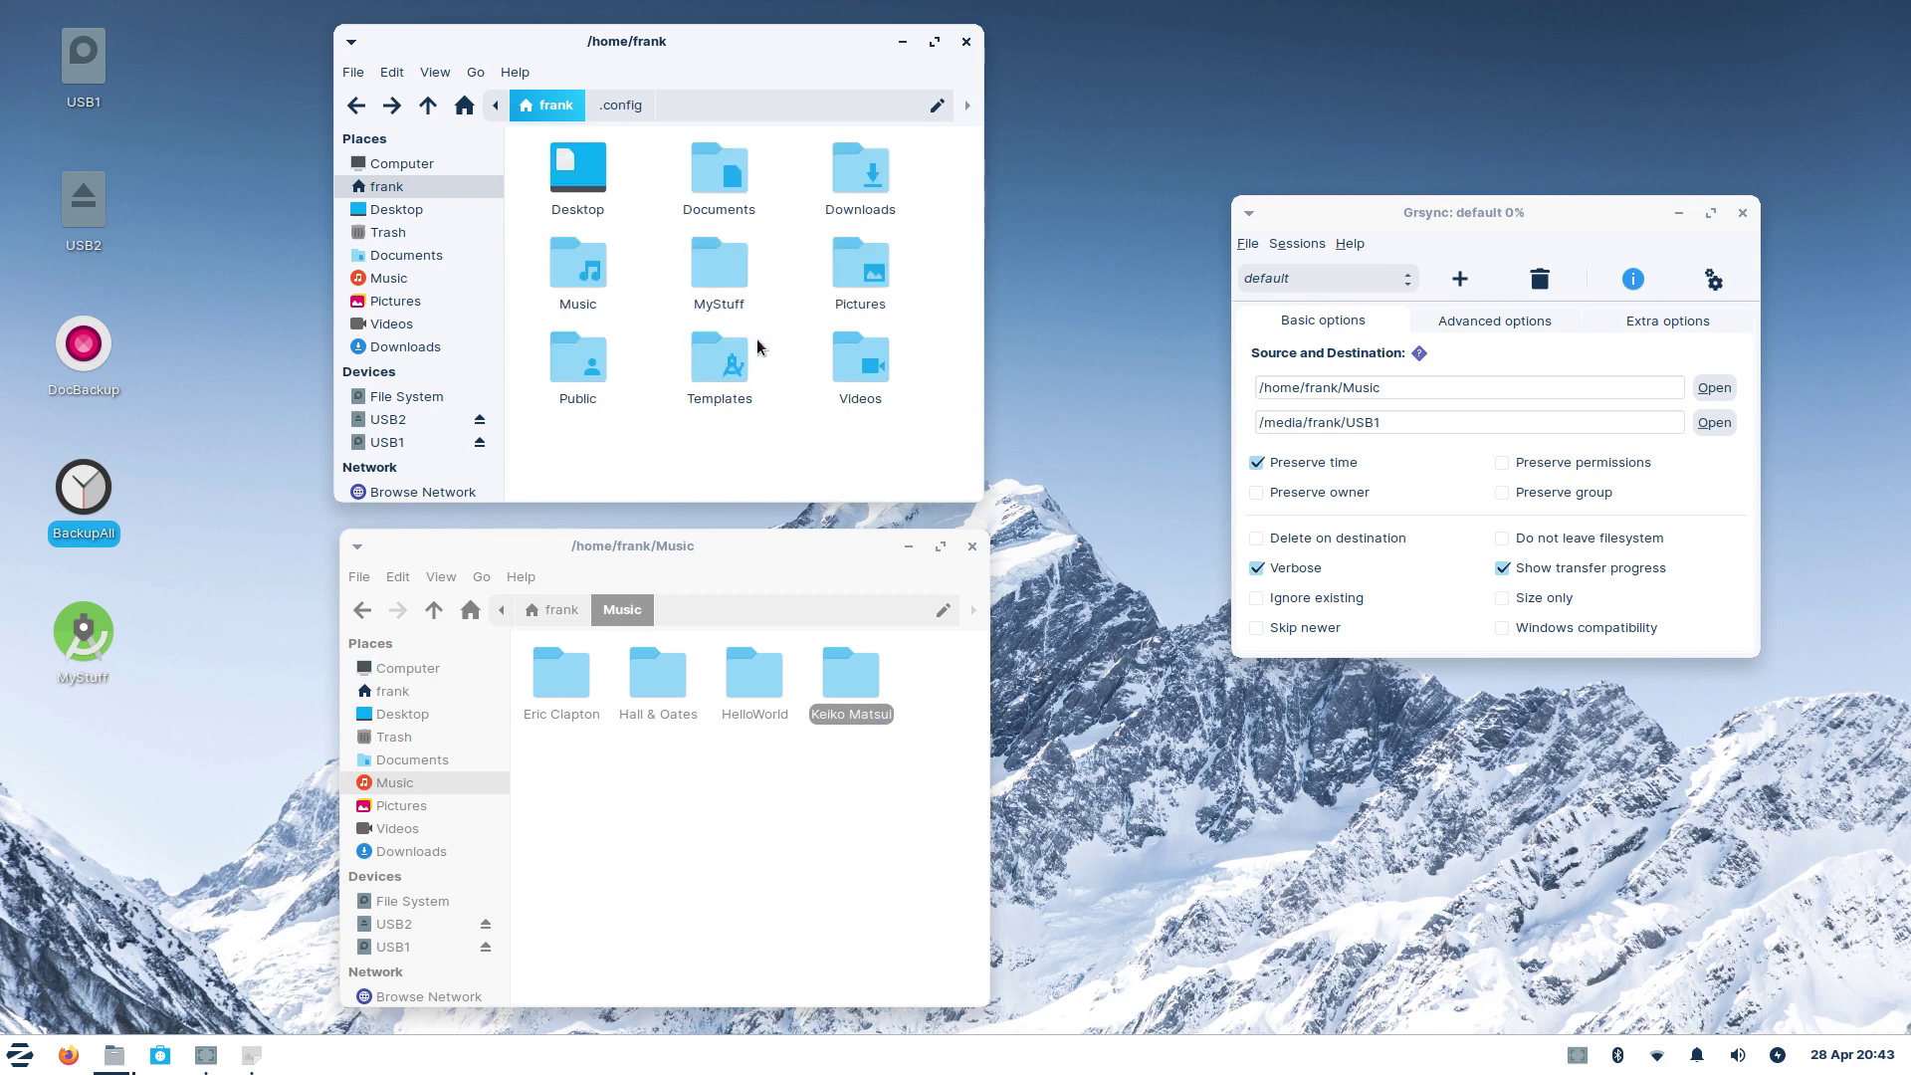
{"action": "left_click", "coordinate": [410, 420]}
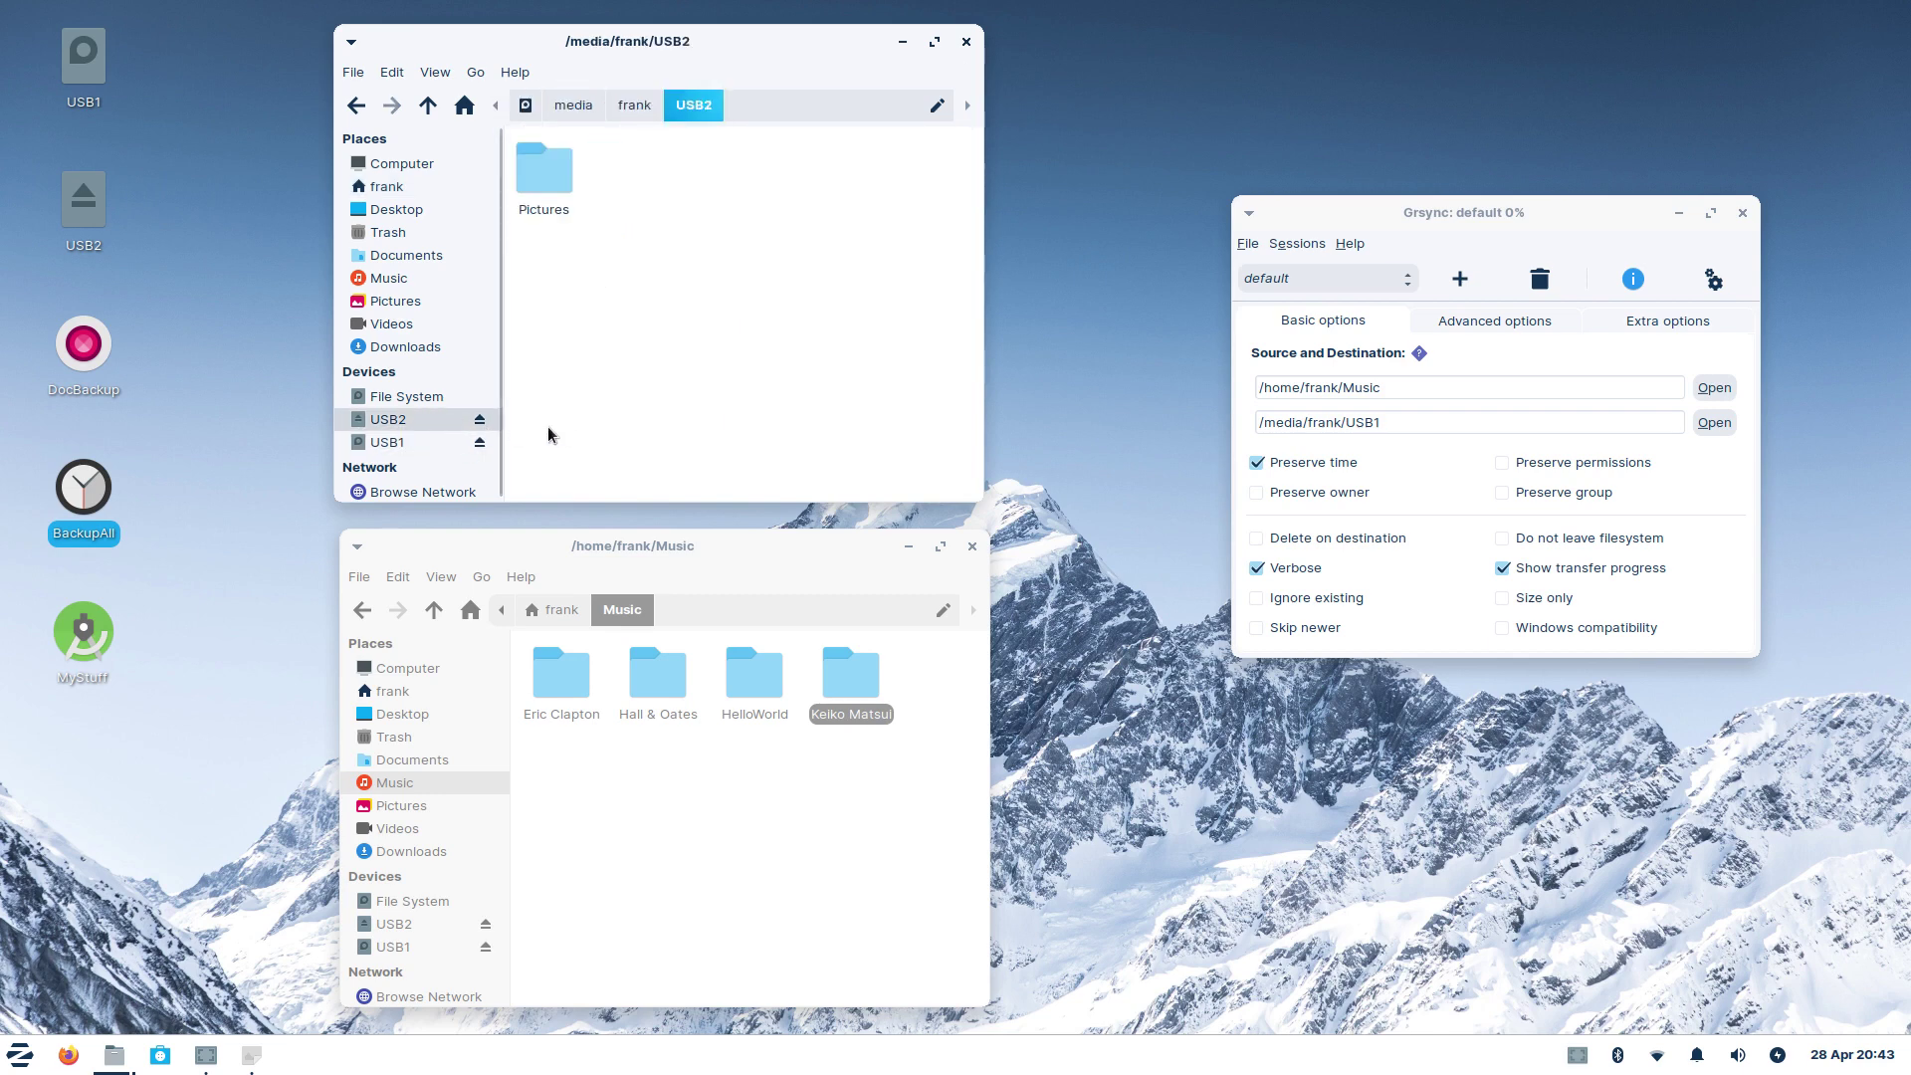
{"action": "left_click", "coordinate": [378, 187]}
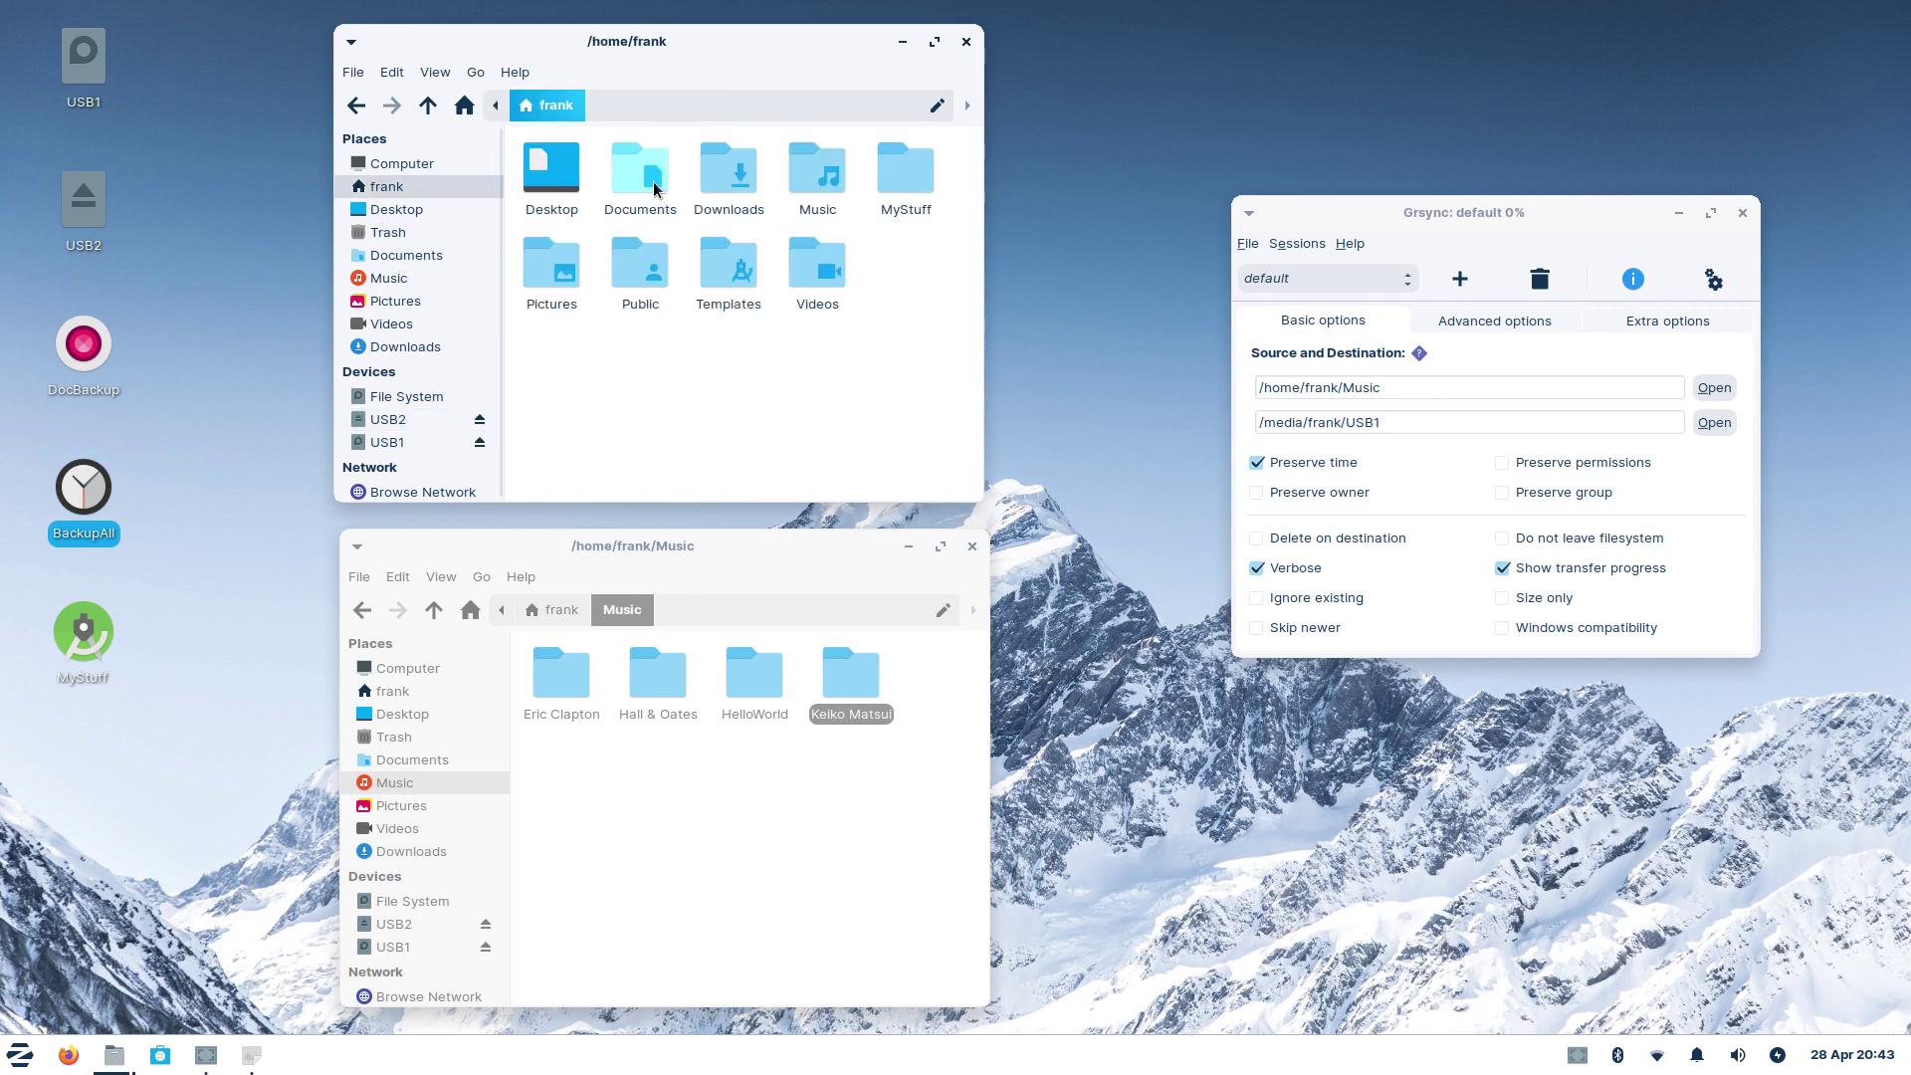
{"action": "left_click", "coordinate": [836, 174]}
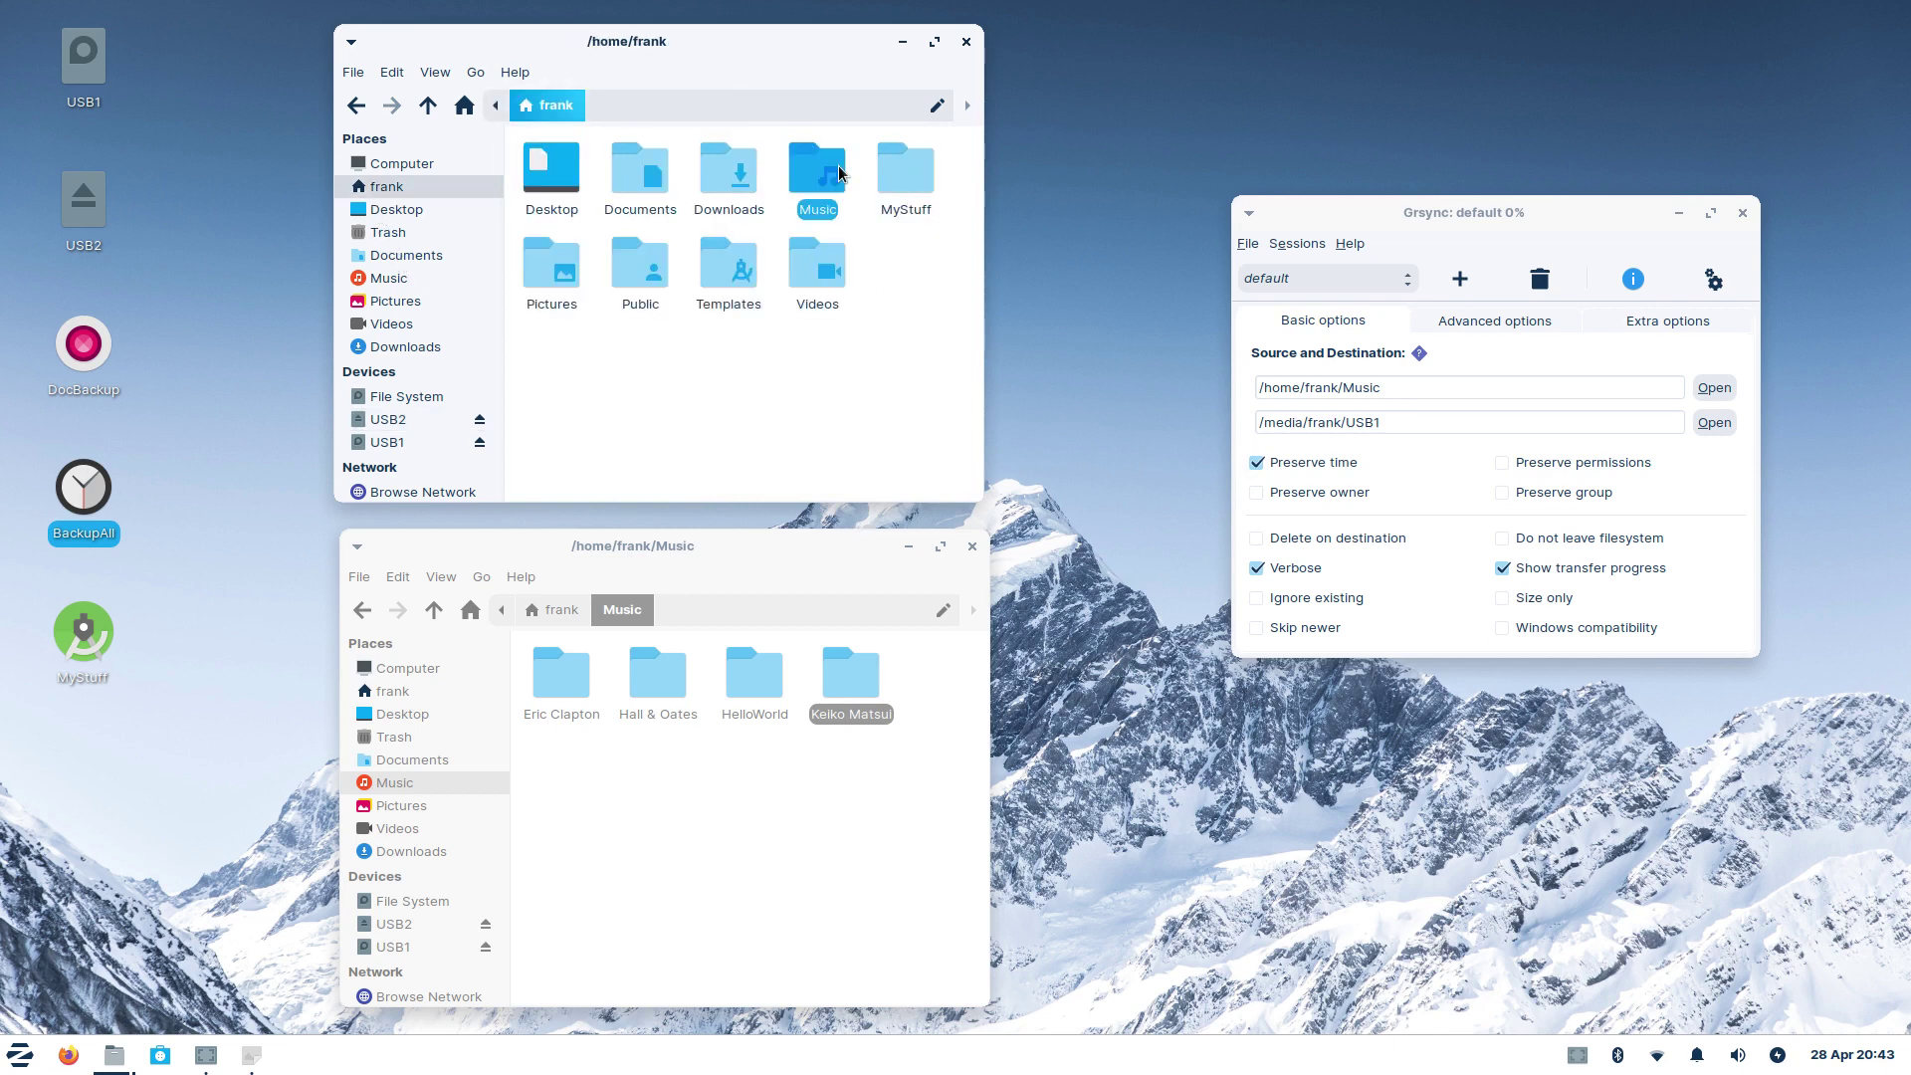
{"action": "left_click", "coordinate": [903, 179]}
{"action": "left_click", "coordinate": [555, 278]}
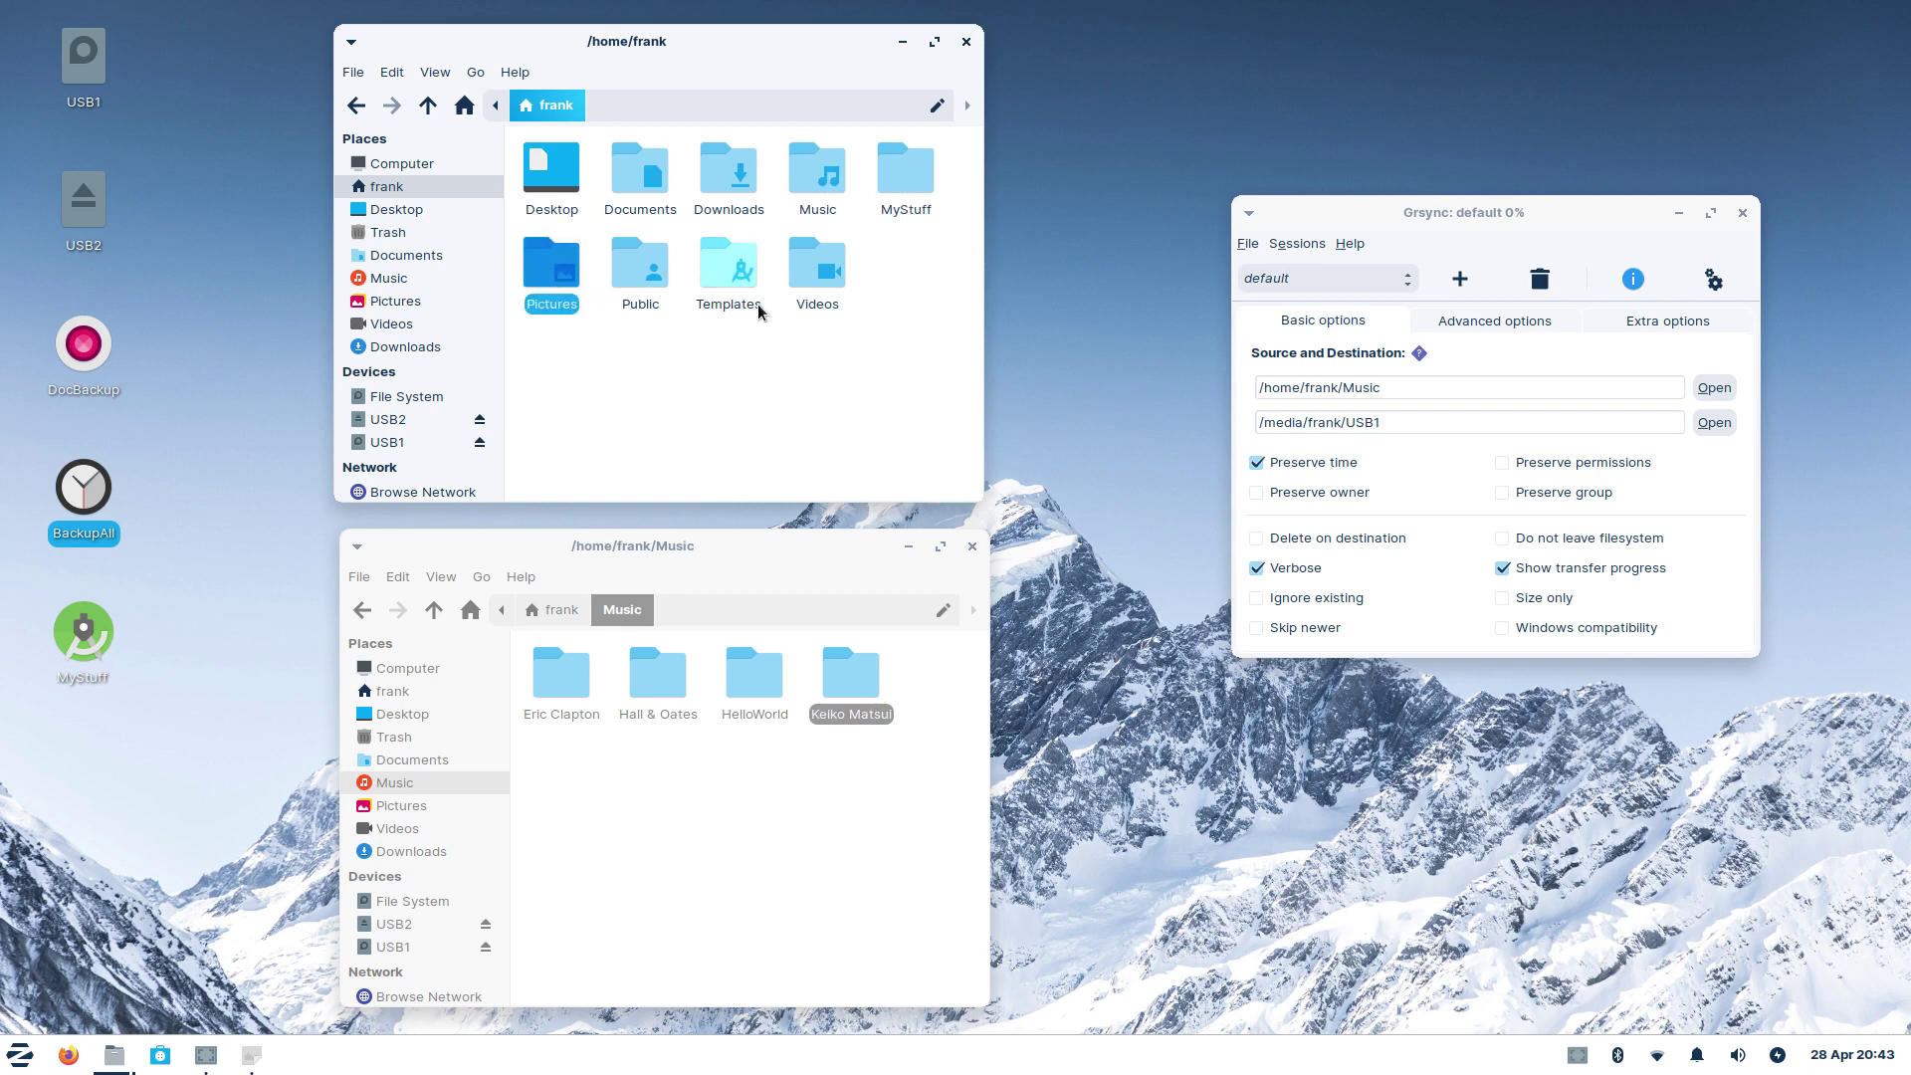
{"action": "left_click", "coordinate": [715, 355]}
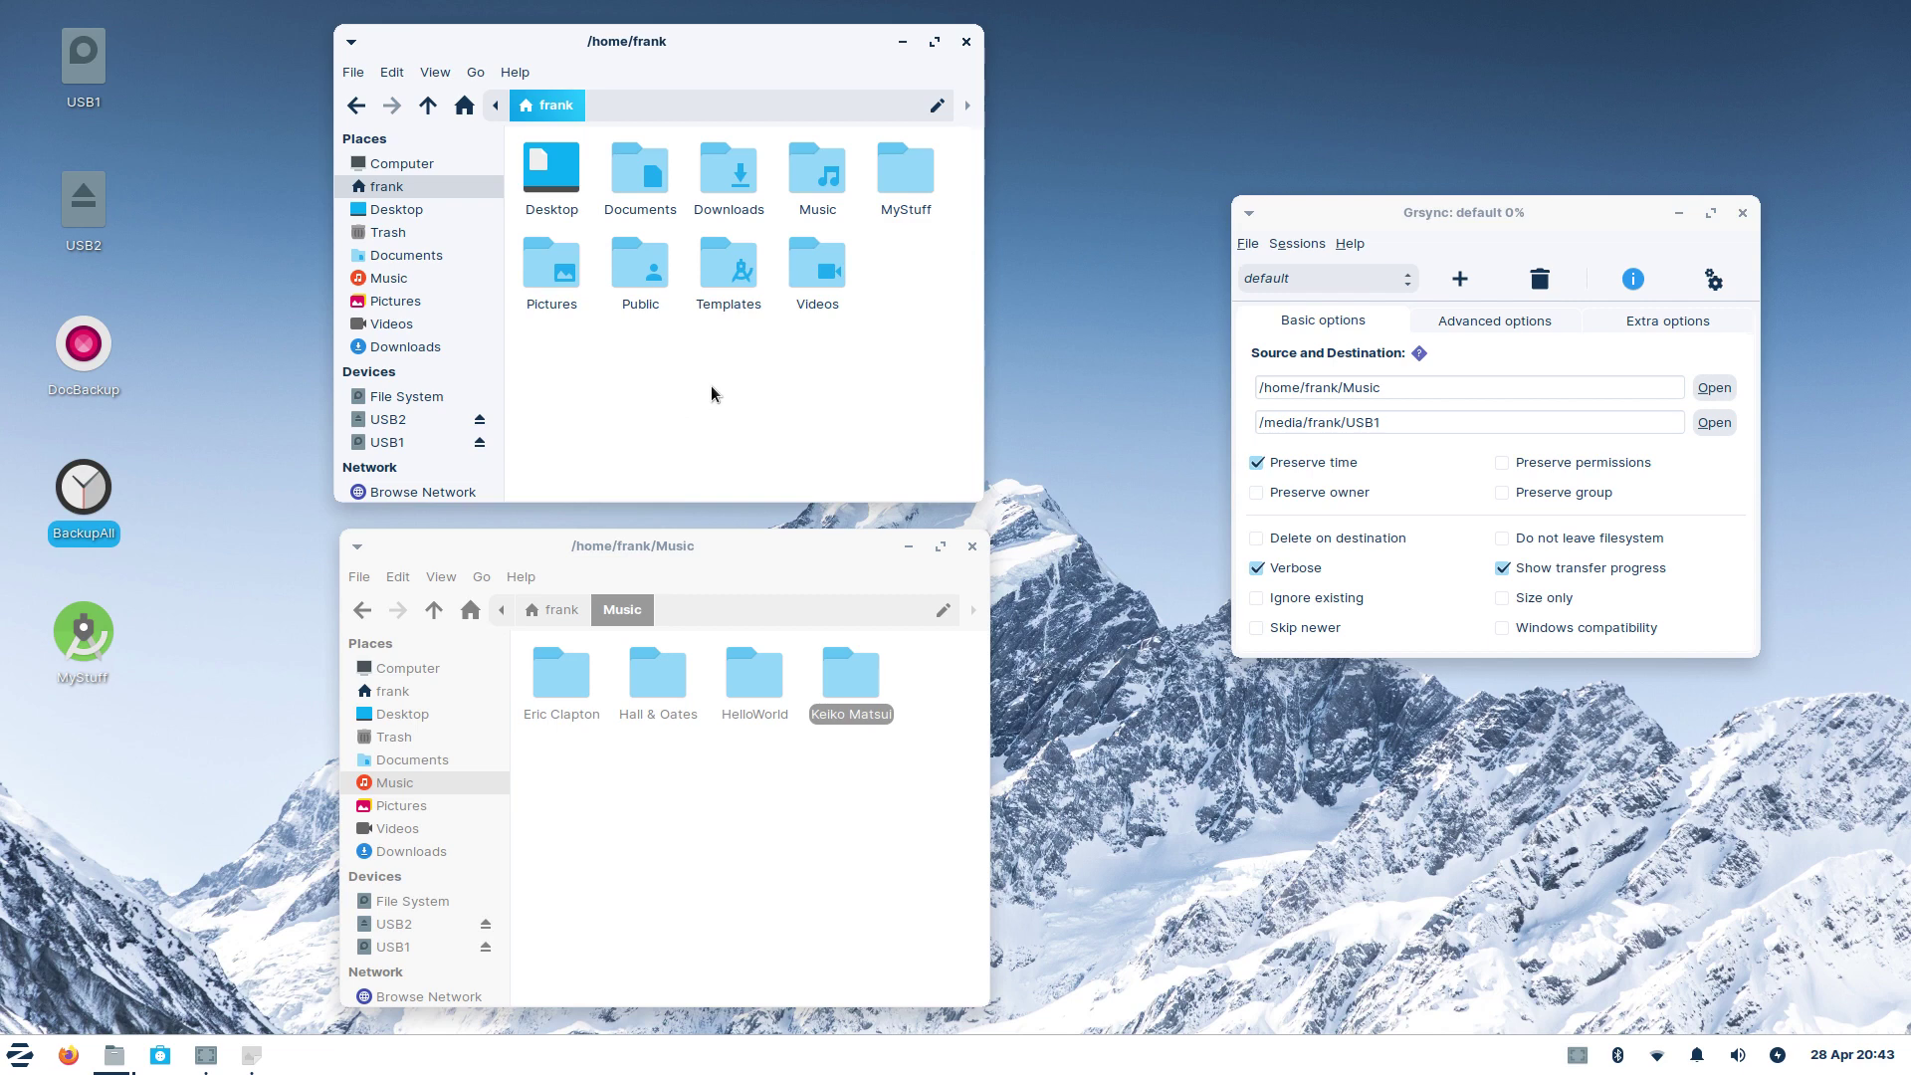
{"action": "key", "text": "ctrl+h"}
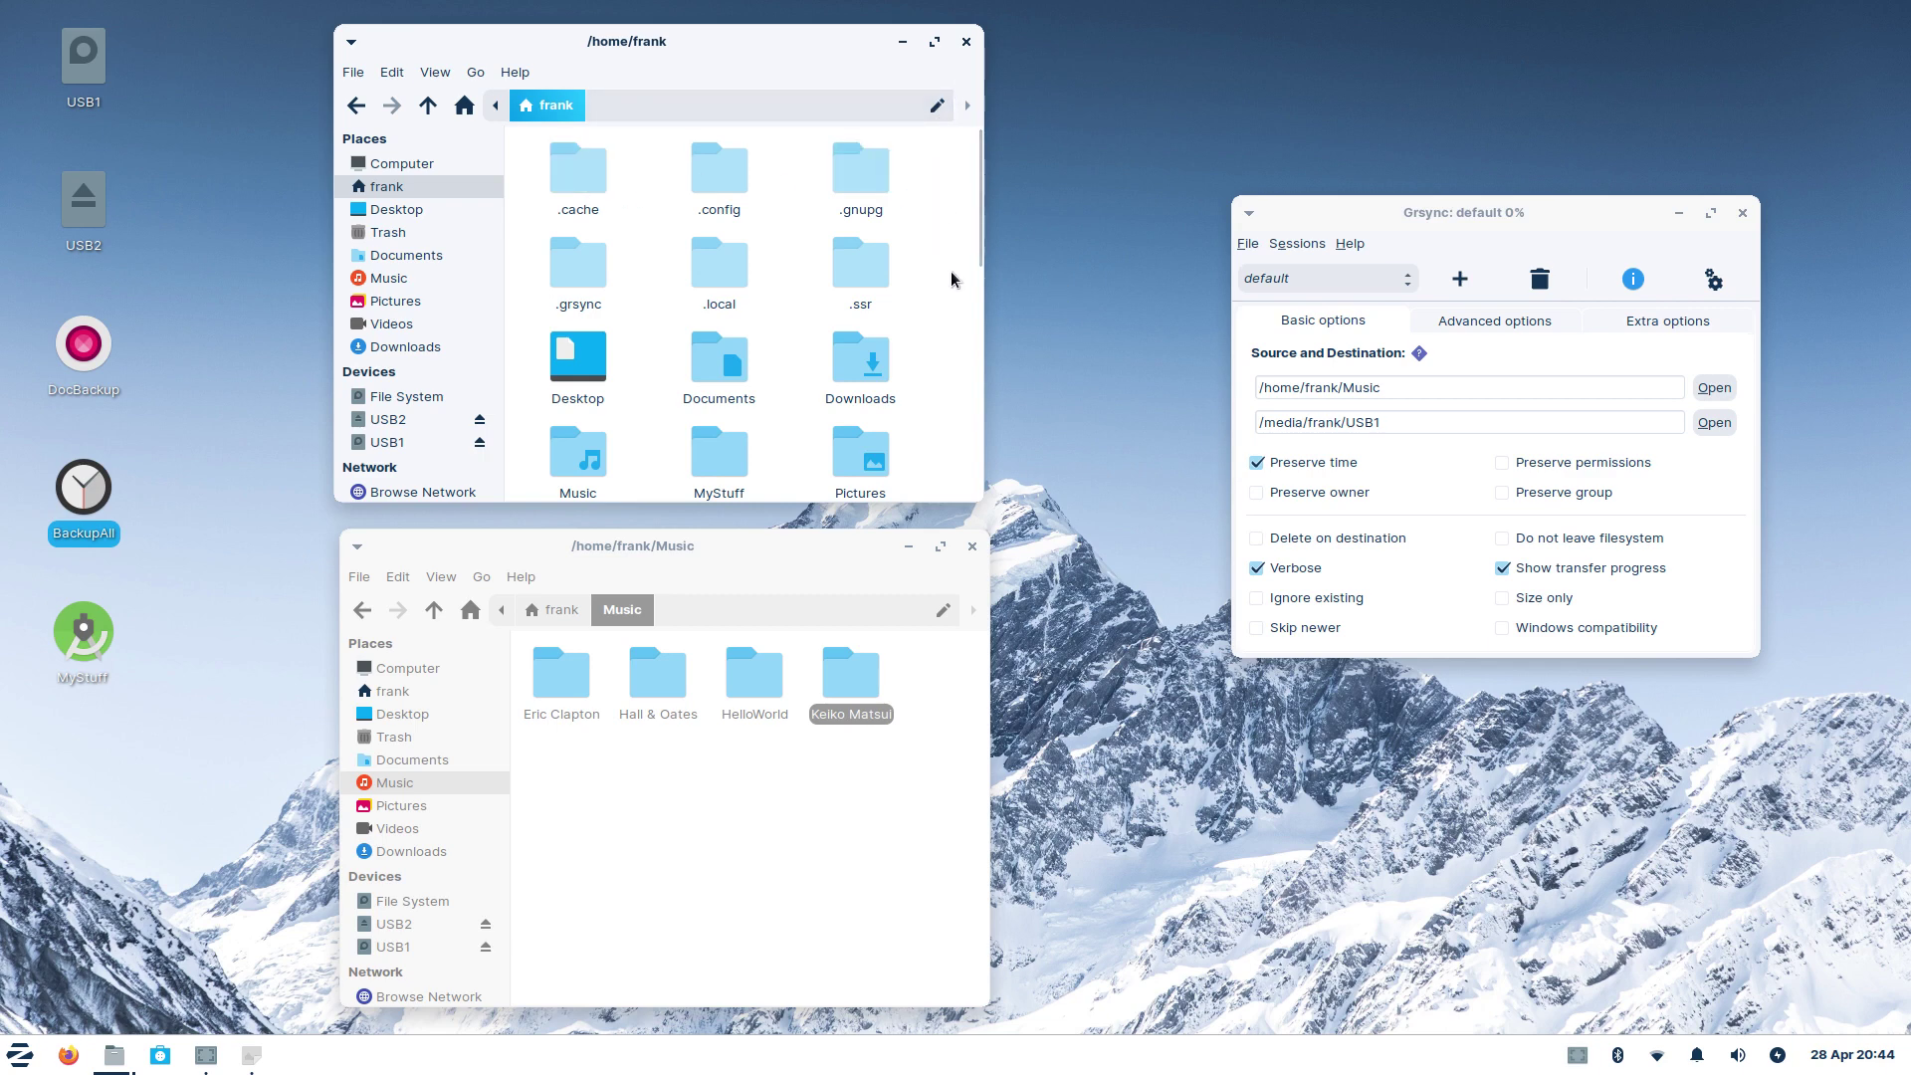
{"action": "scroll", "coordinate": [953, 277], "scroll_direction": "down", "scroll_amount": 2}
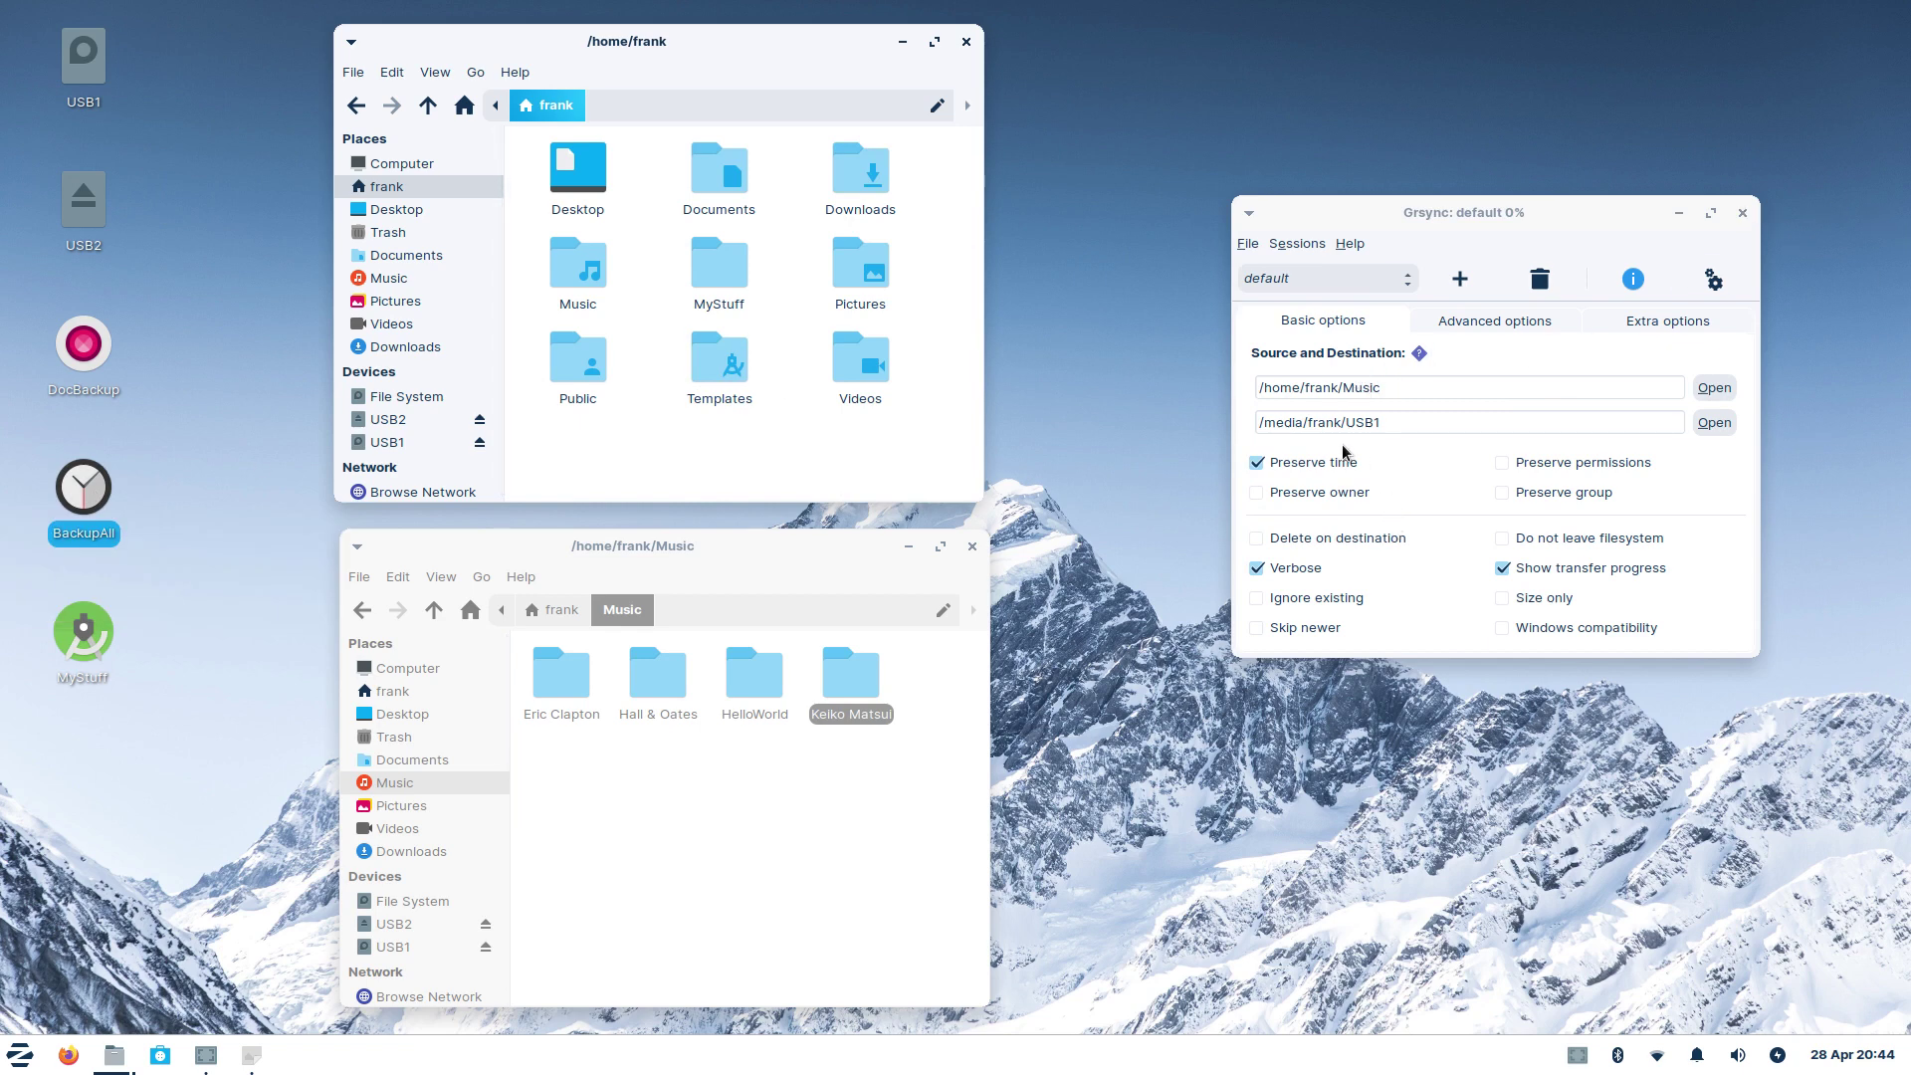
Step: Close Grsync and the Music window, then open Documents/scripts and select BackAll
{"action": "left_click", "coordinate": [1743, 212]}
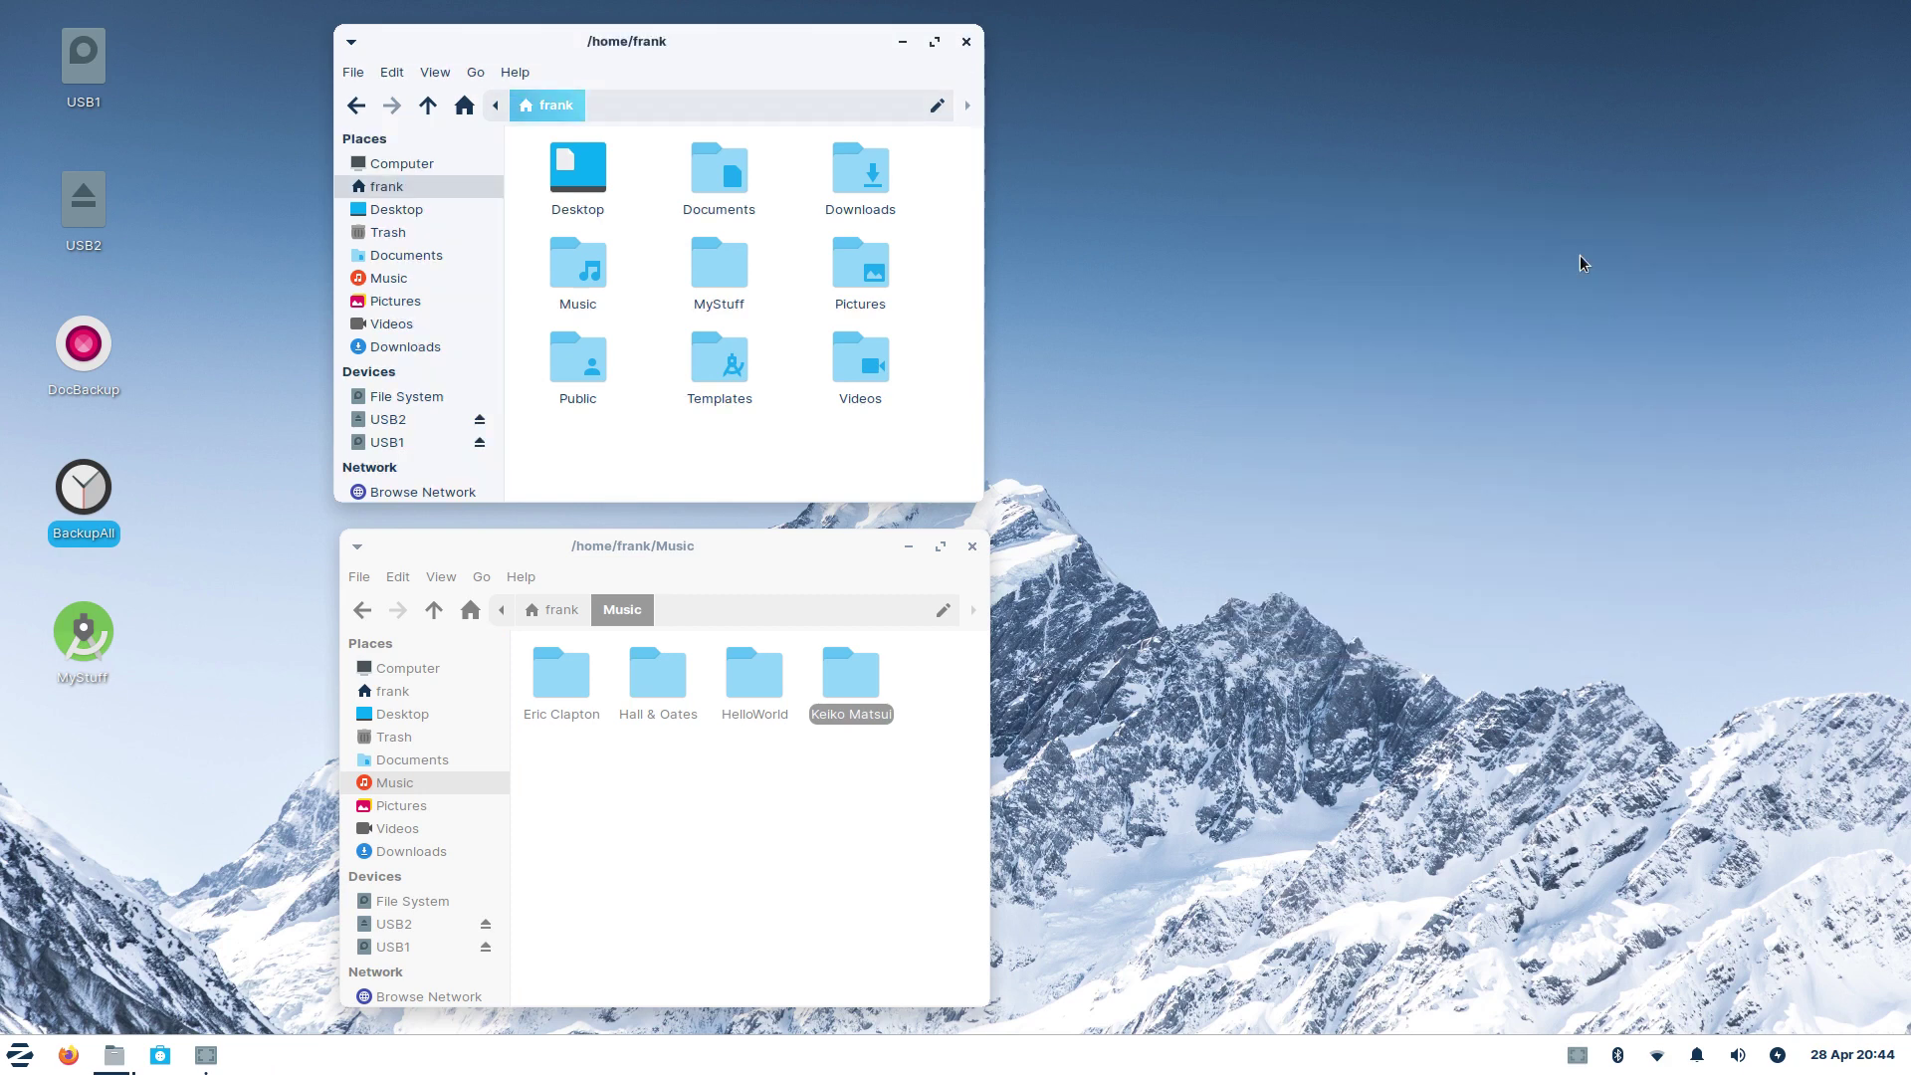
{"action": "left_click", "coordinate": [972, 546]}
{"action": "left_click_drag", "start_coordinate": [776, 54], "coordinate": [1108, 253]}
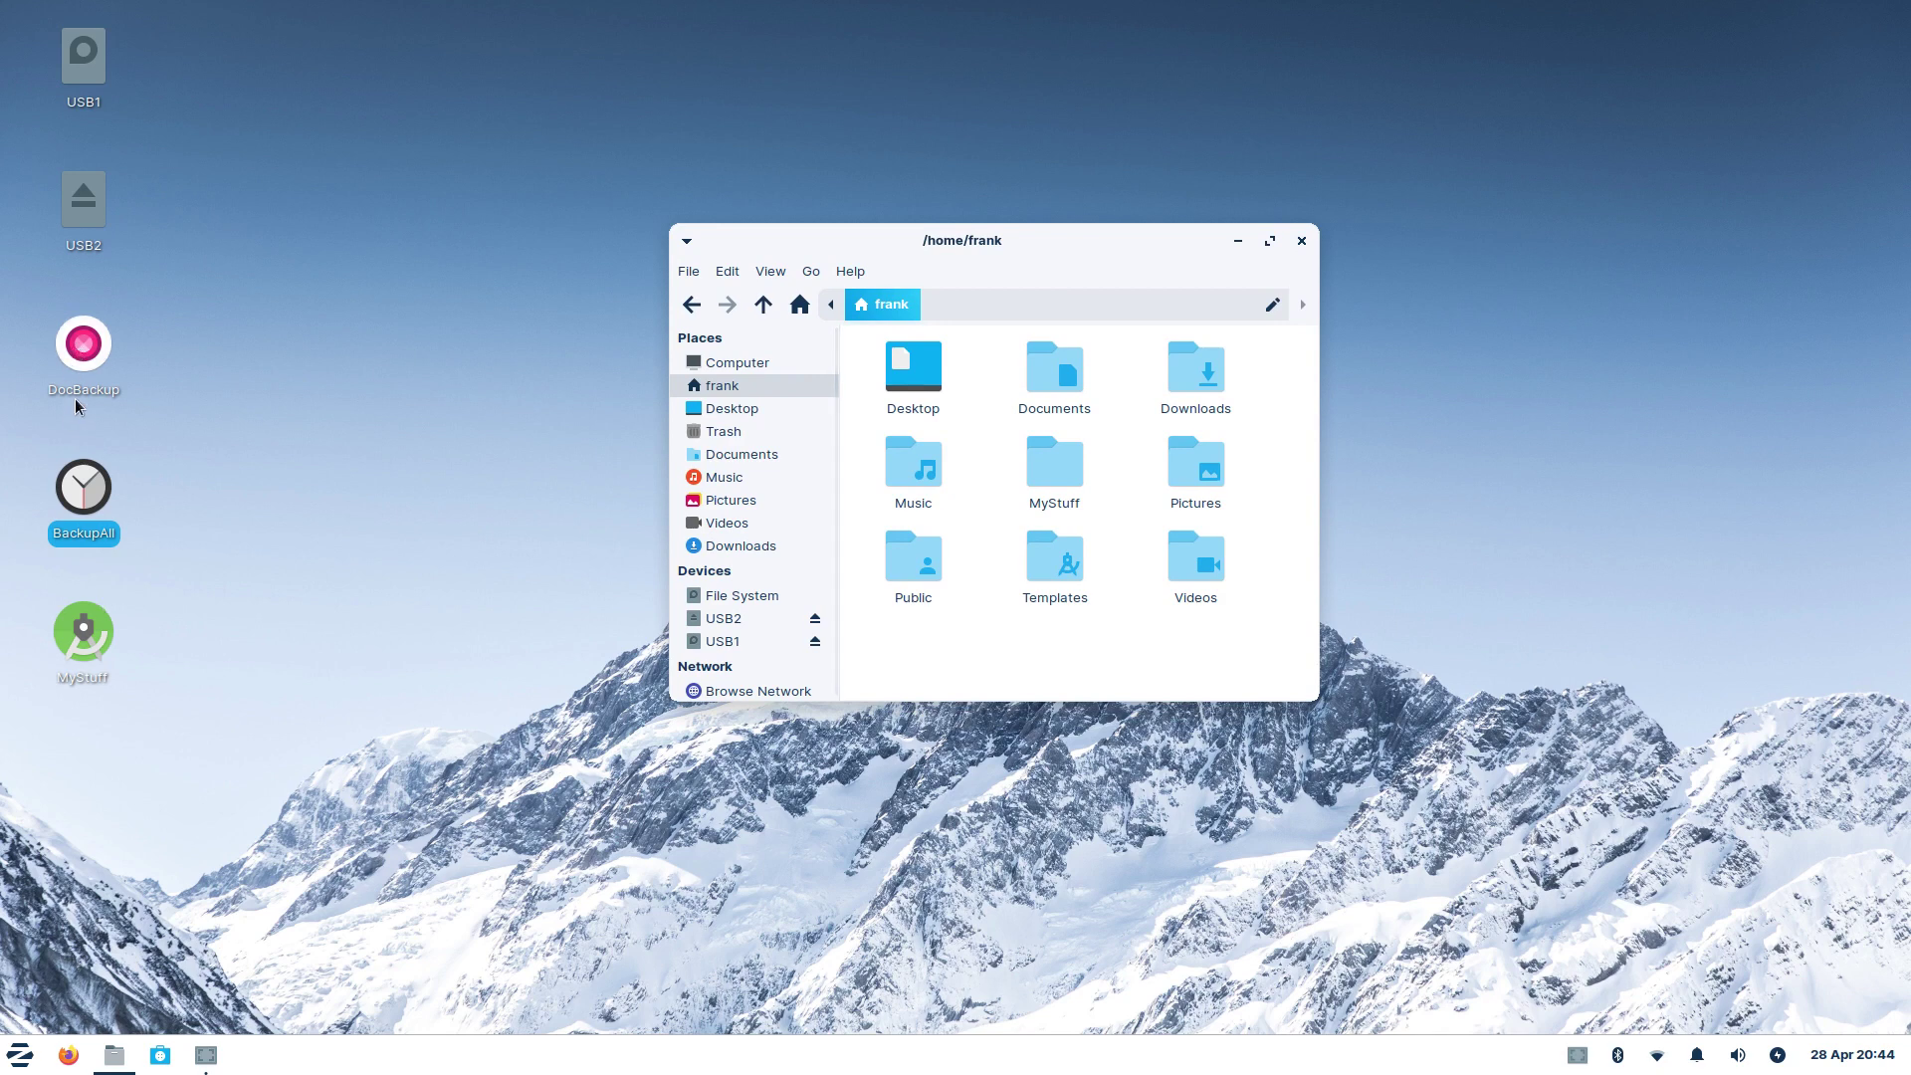
{"action": "double_click", "coordinate": [1065, 378]}
{"action": "double_click", "coordinate": [903, 367]}
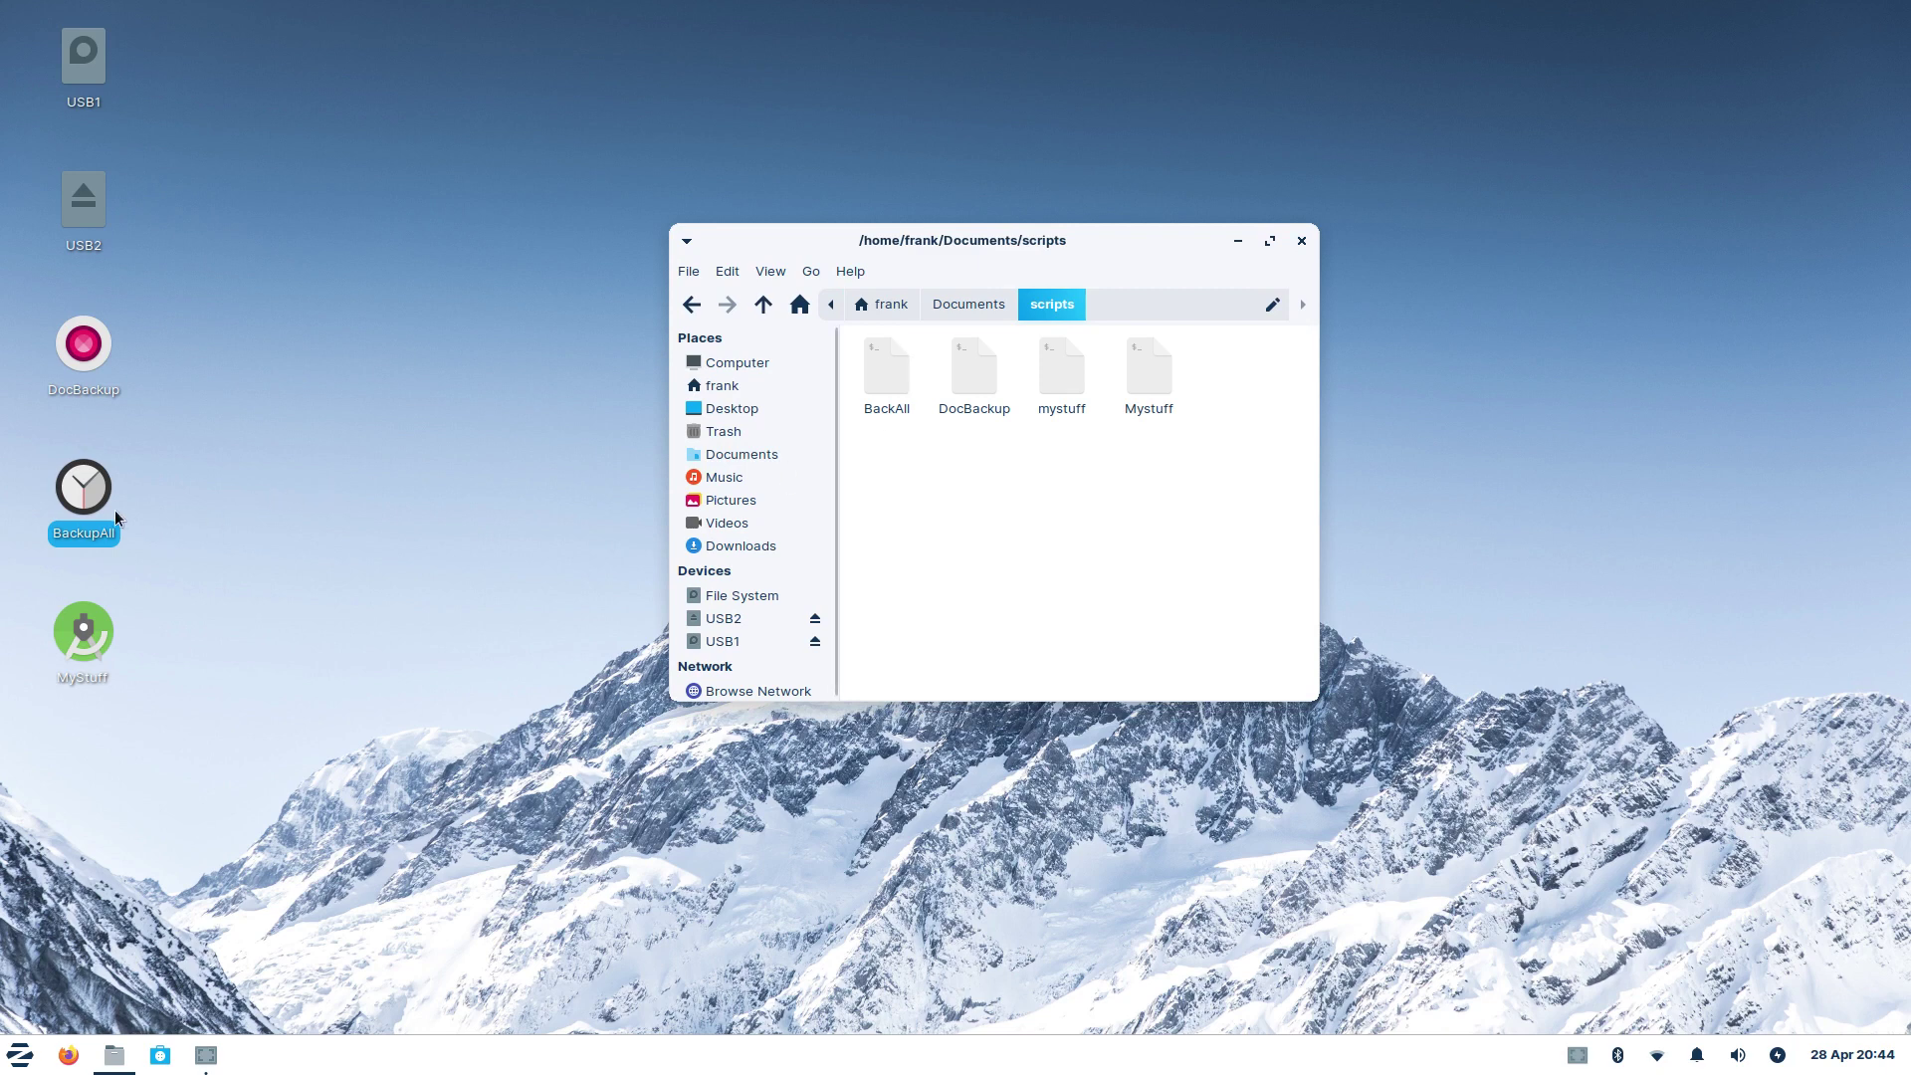
{"action": "left_click", "coordinate": [878, 368]}
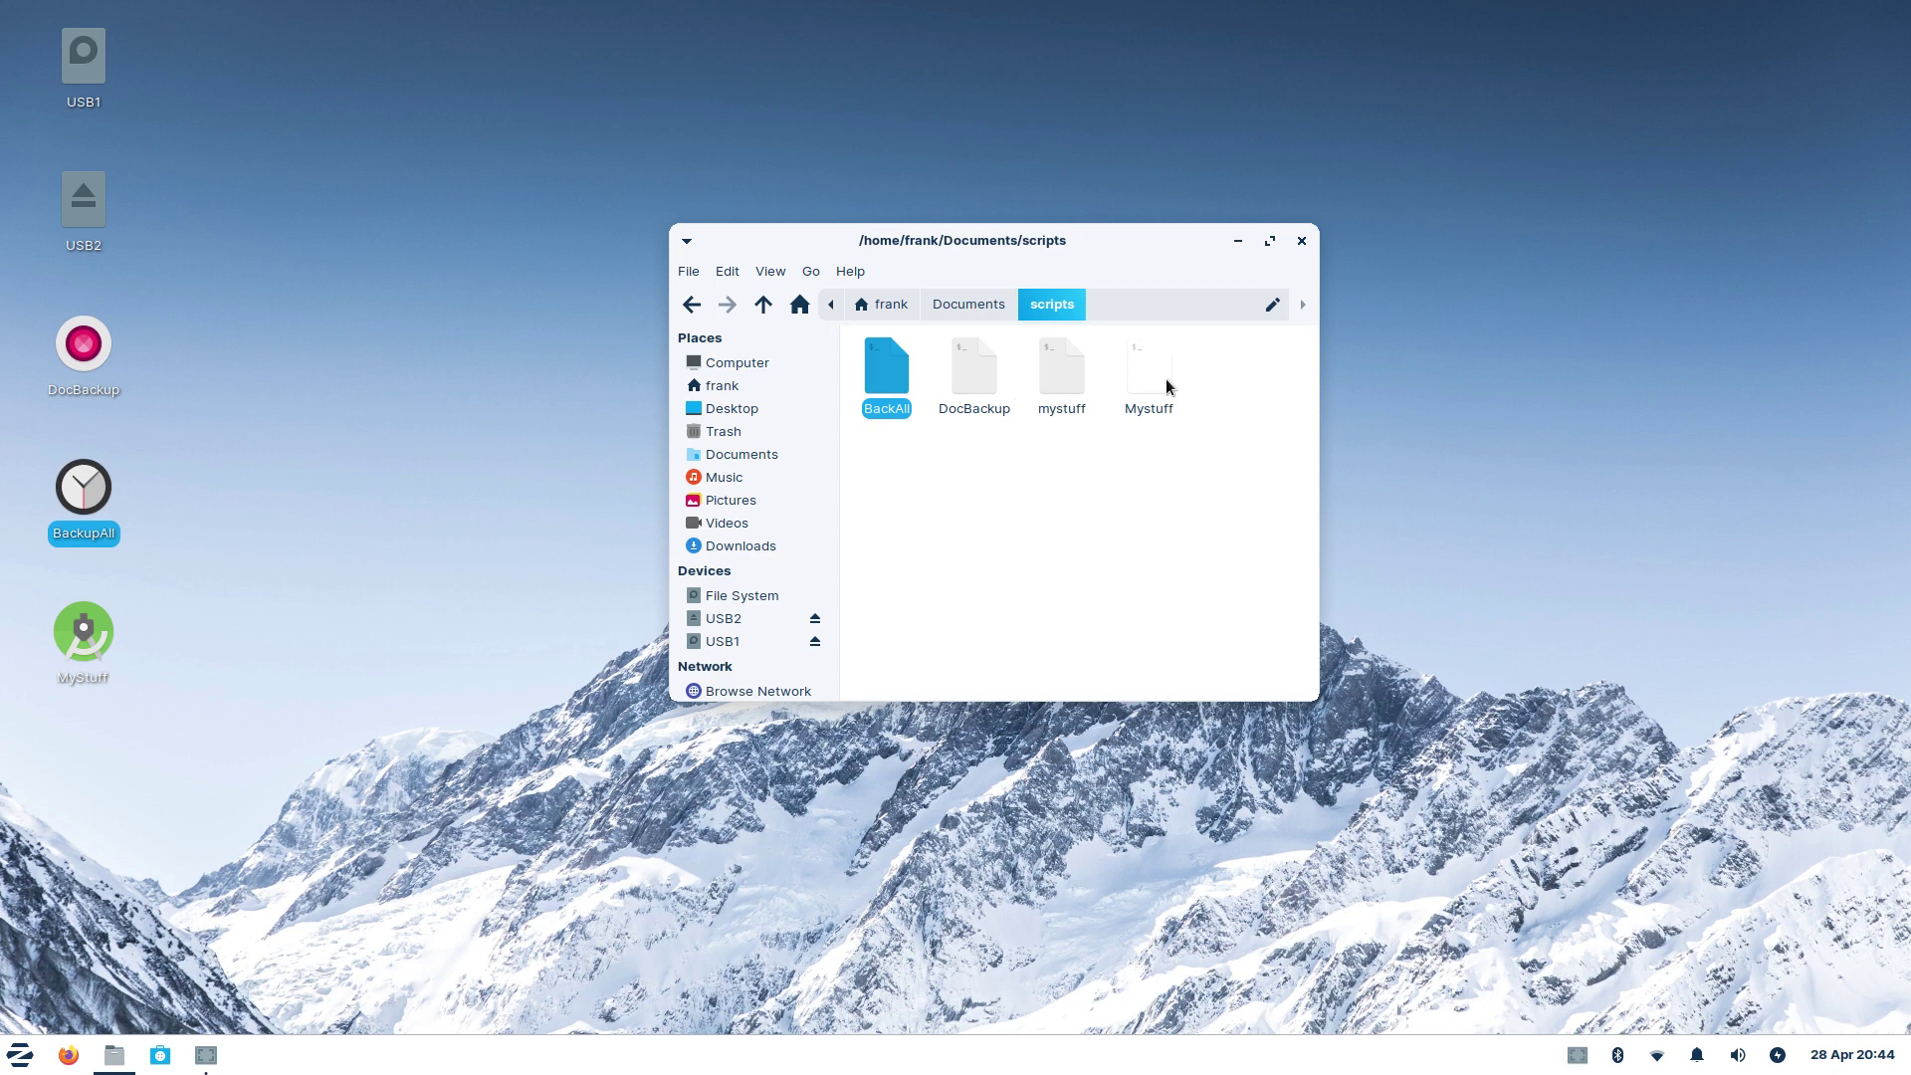
Step: Display BackAll's eight rsync backup lines in gedit, then close the editor
{"action": "double_click", "coordinate": [878, 381]}
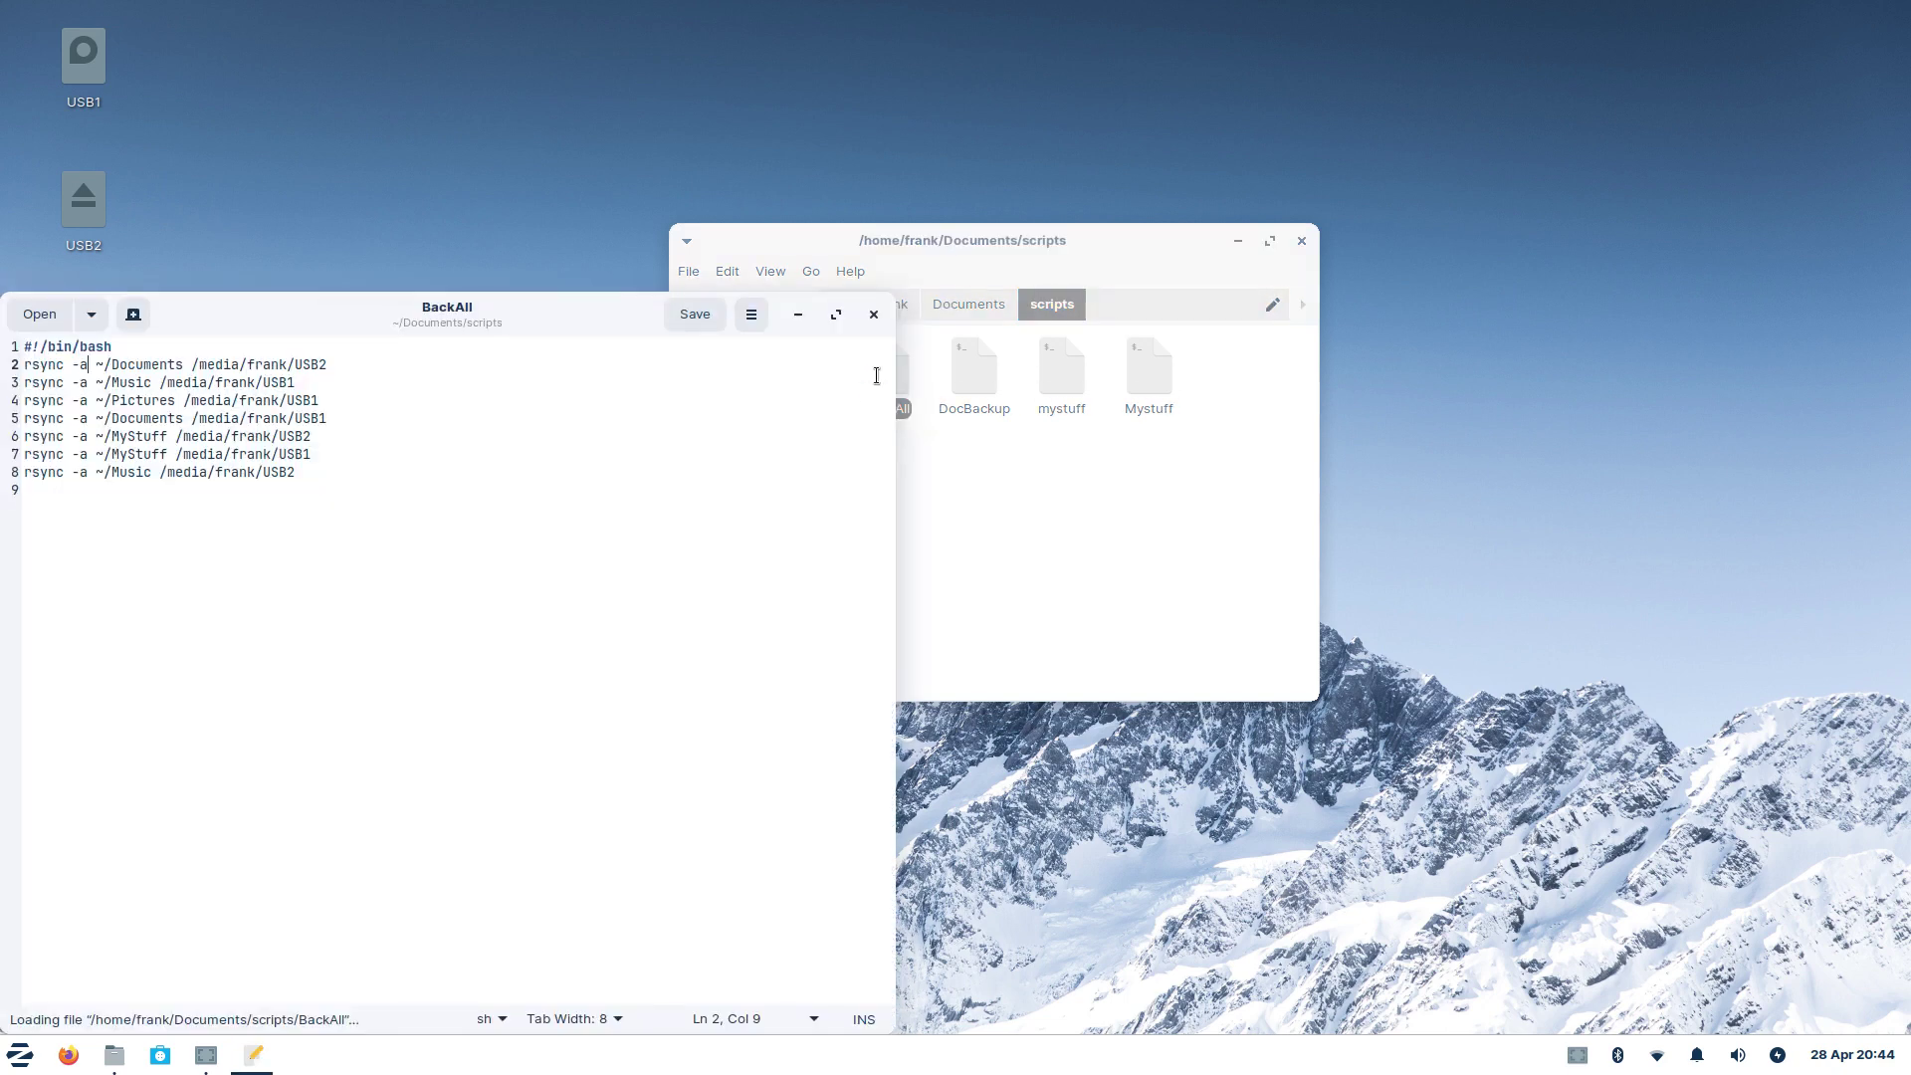
{"action": "left_click_drag", "start_coordinate": [375, 328], "coordinate": [960, 369]}
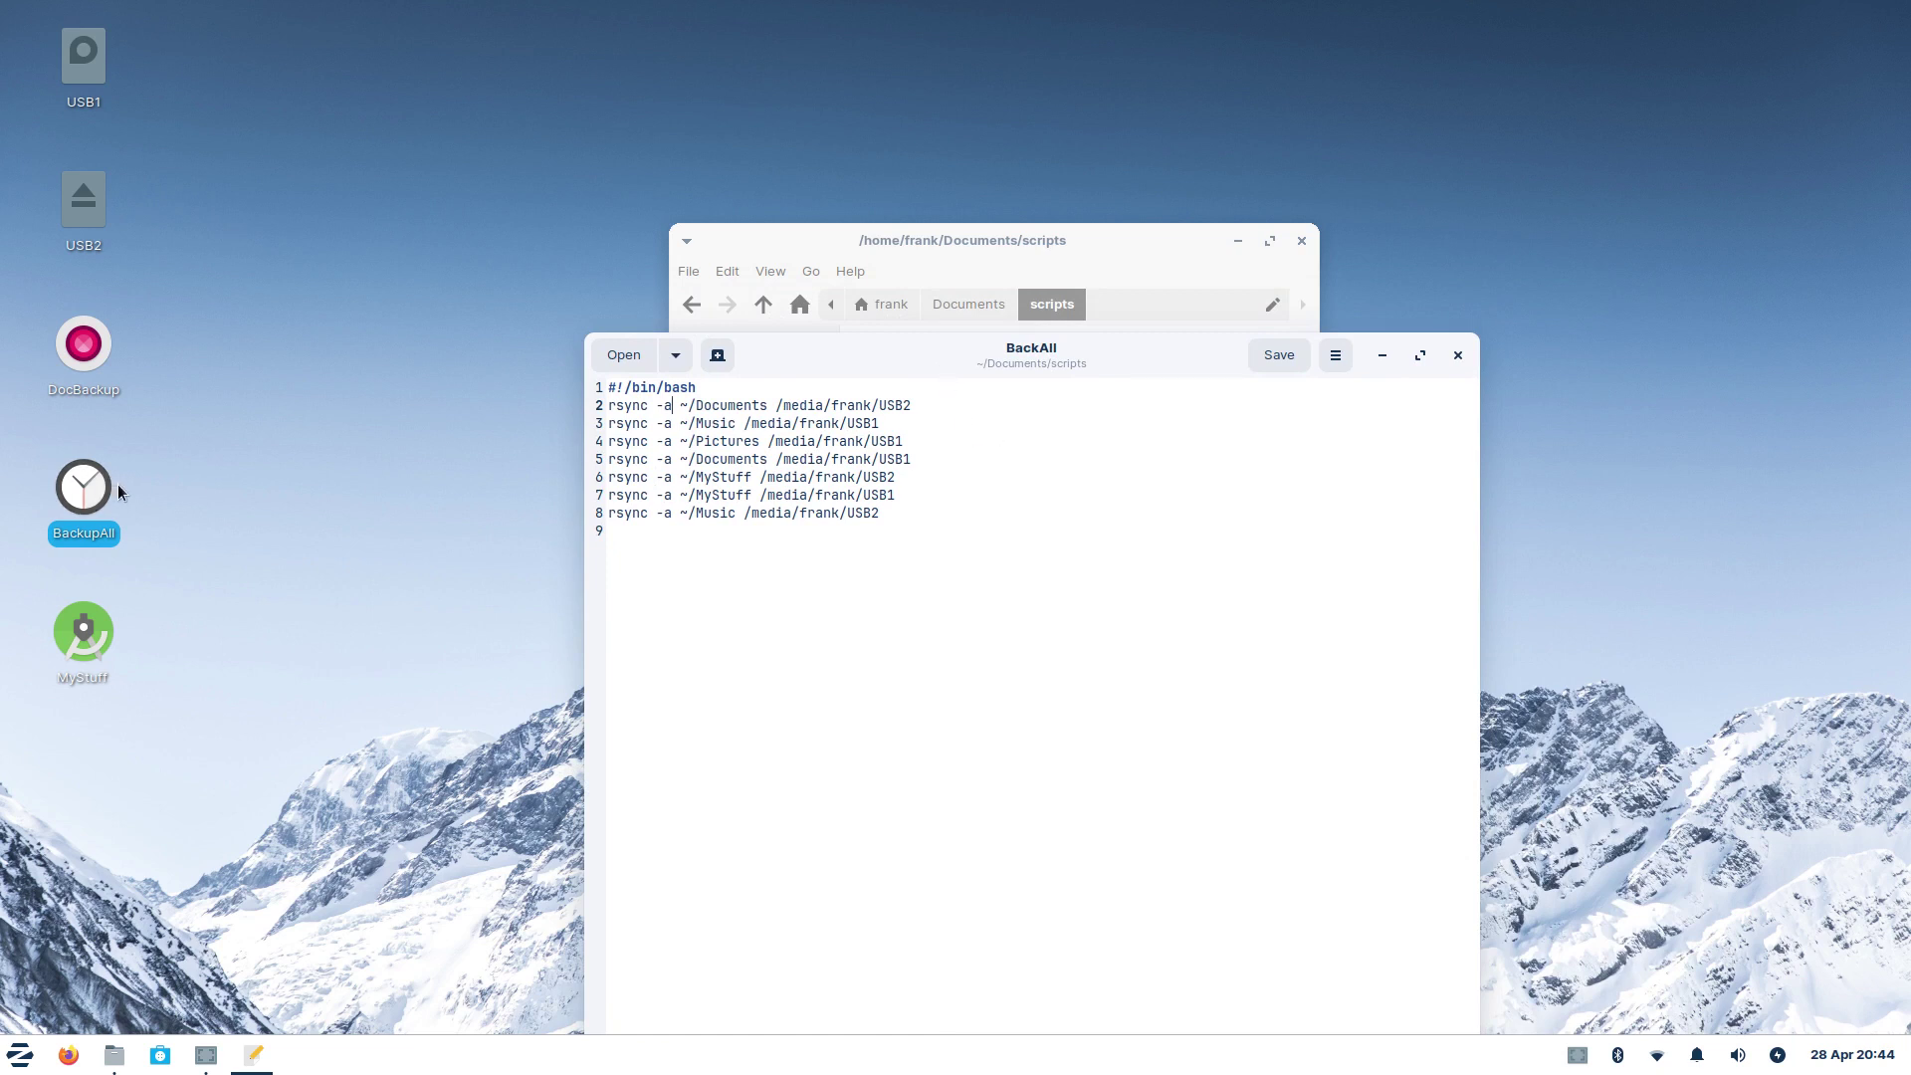
{"action": "mouse_move", "coordinate": [96, 497]}
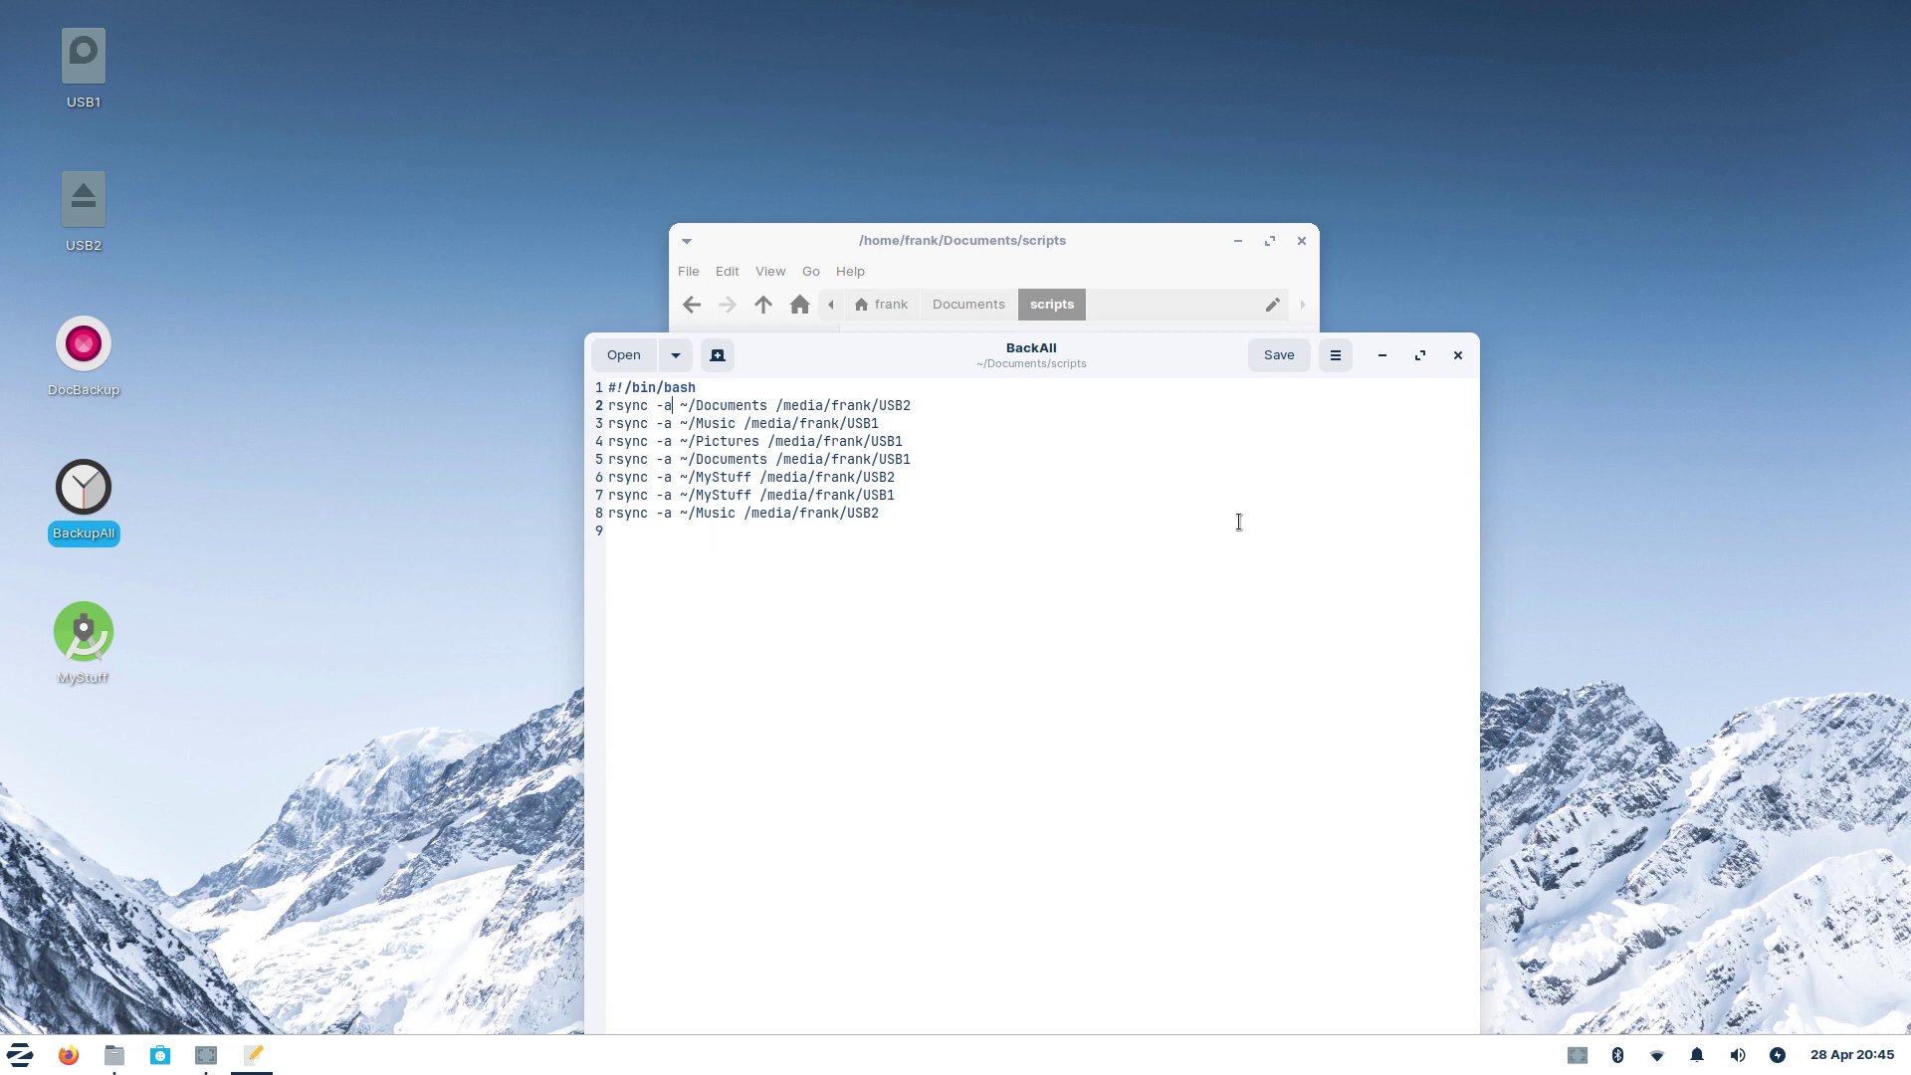
{"action": "left_click", "coordinate": [1457, 358]}
Step: Close the BackAll editor and the scripts folder window
{"action": "left_click", "coordinate": [978, 642]}
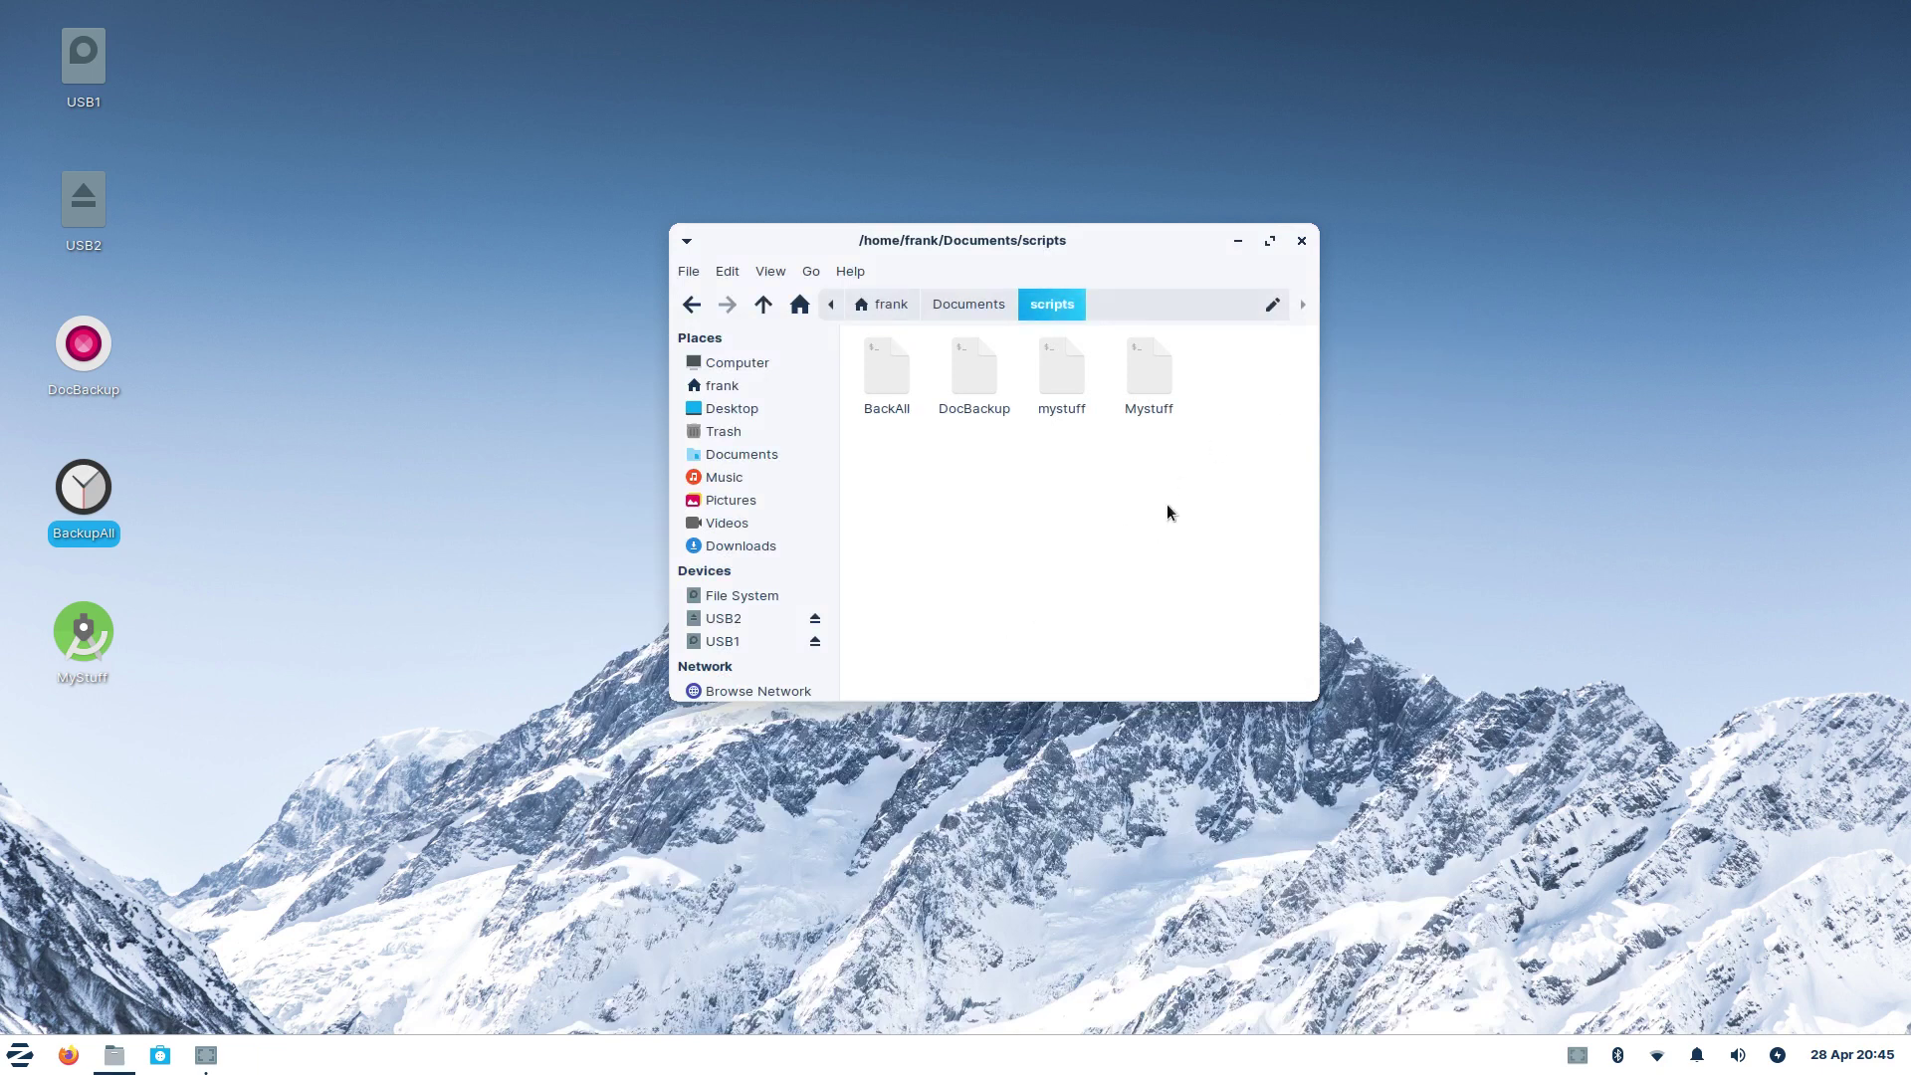
{"action": "left_click", "coordinate": [1303, 241]}
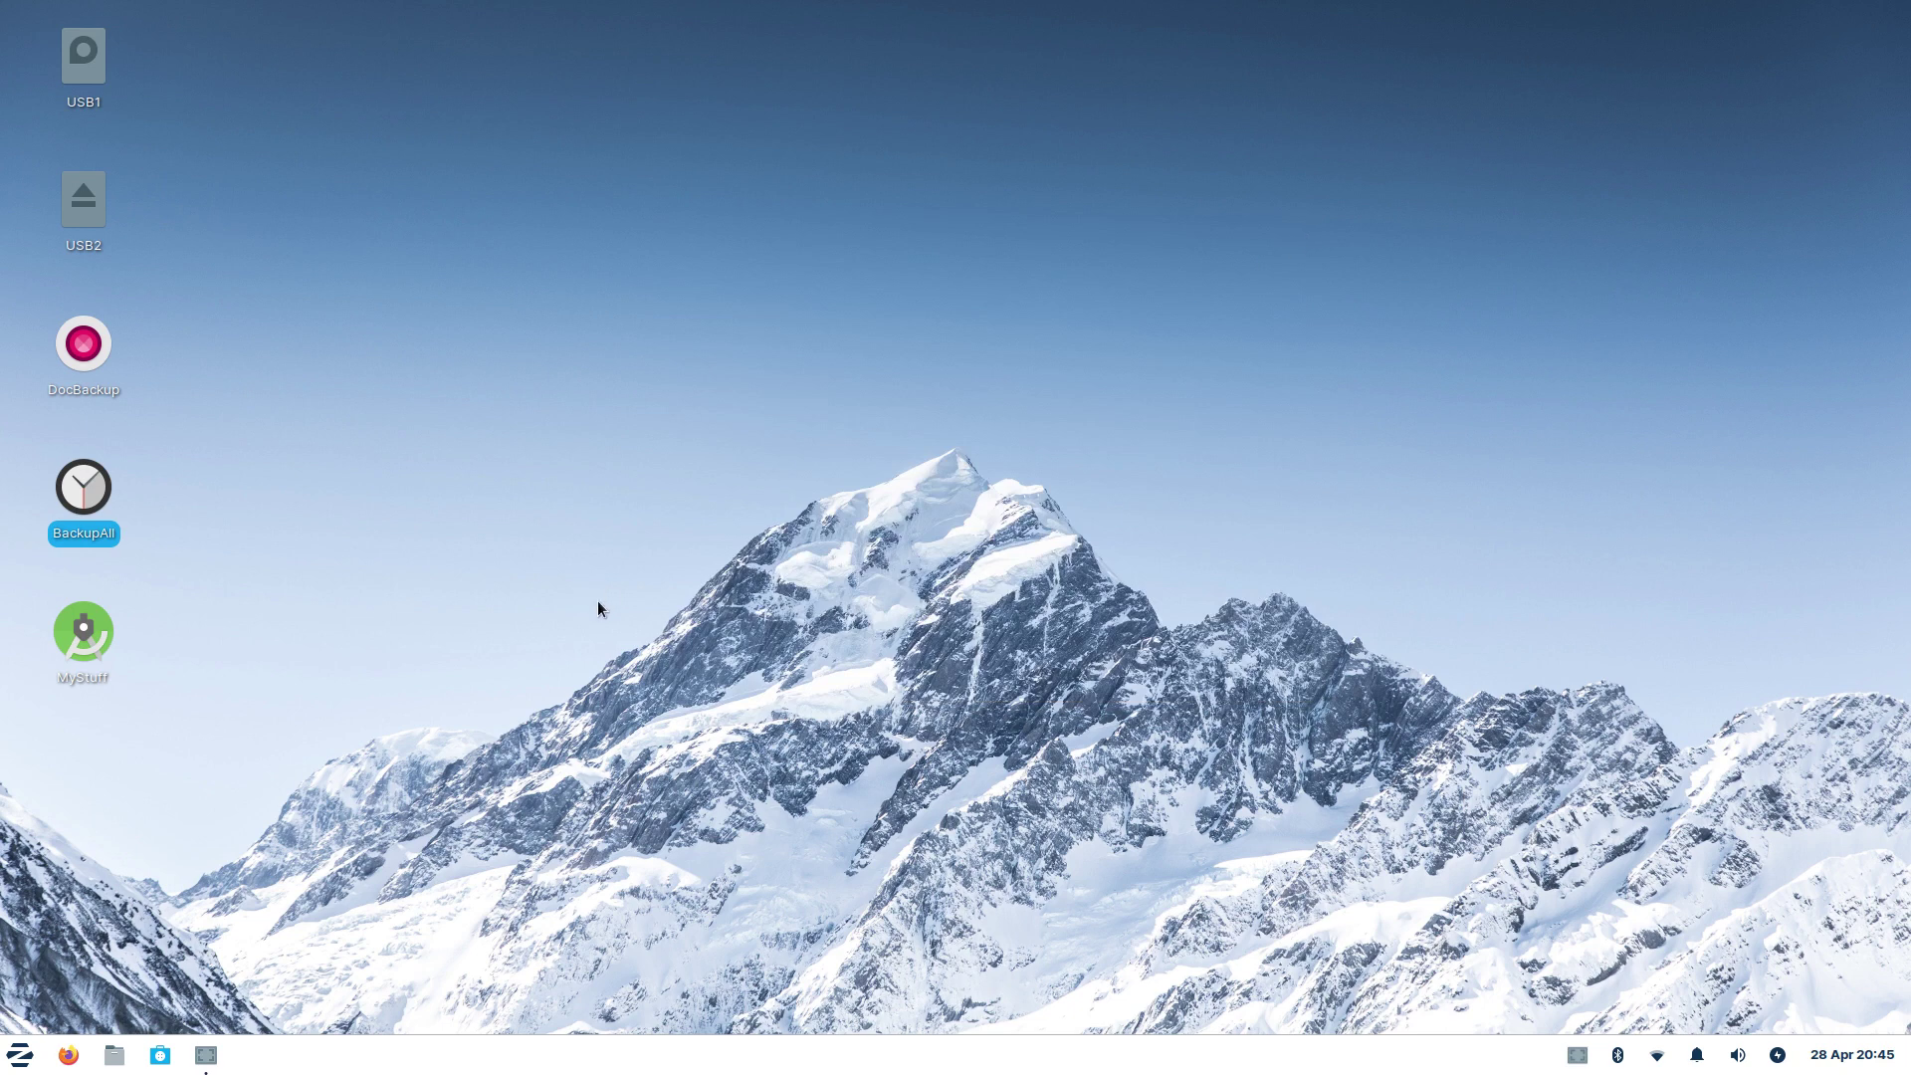